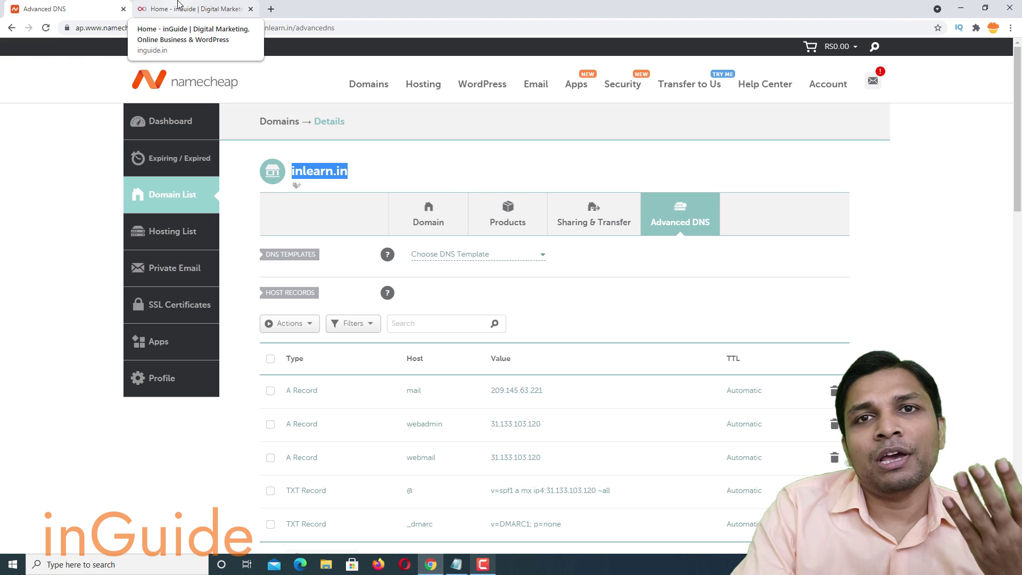
# Open inGuide's article listing VPS hosts with open port 25.
pyautogui.click(179, 6)
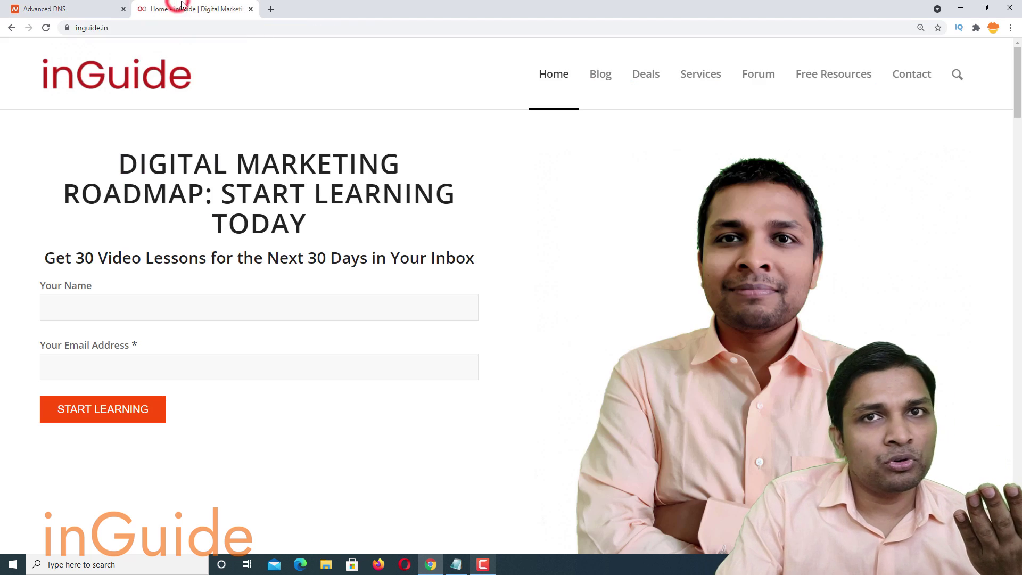
pyautogui.scroll(-20, 1015, 87)
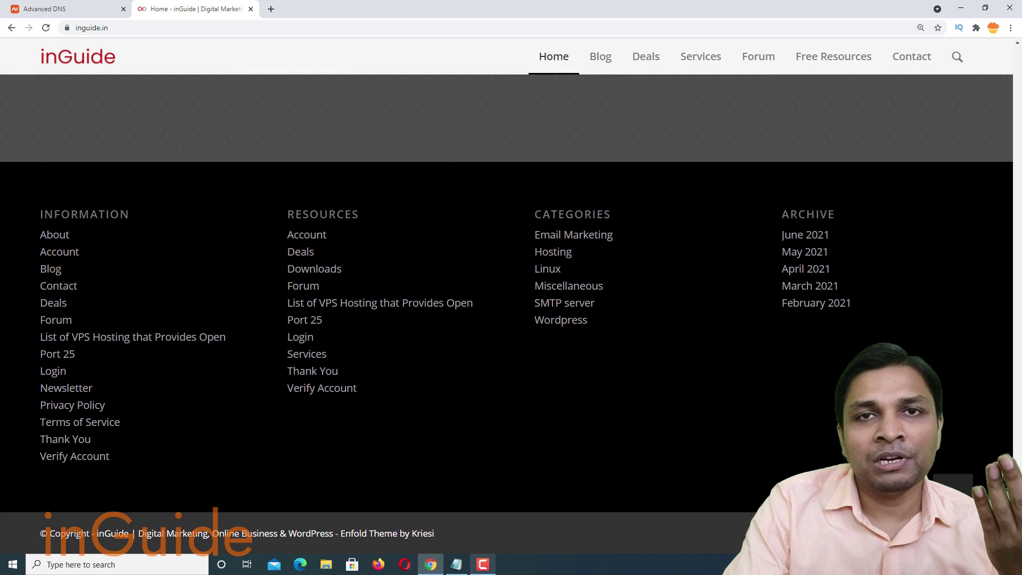
pyautogui.click(433, 310)
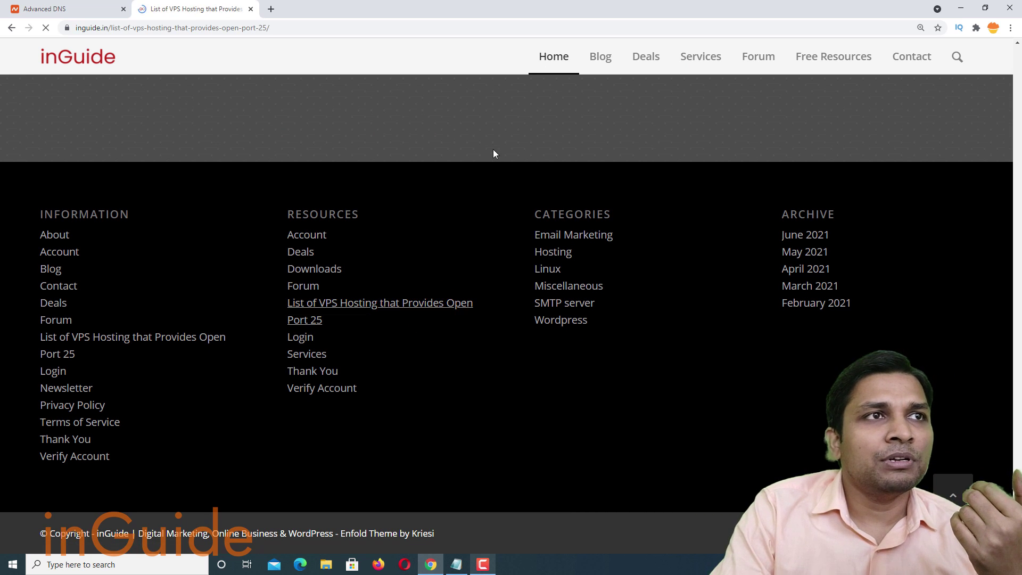
pyautogui.scroll(-13, 468, 263)
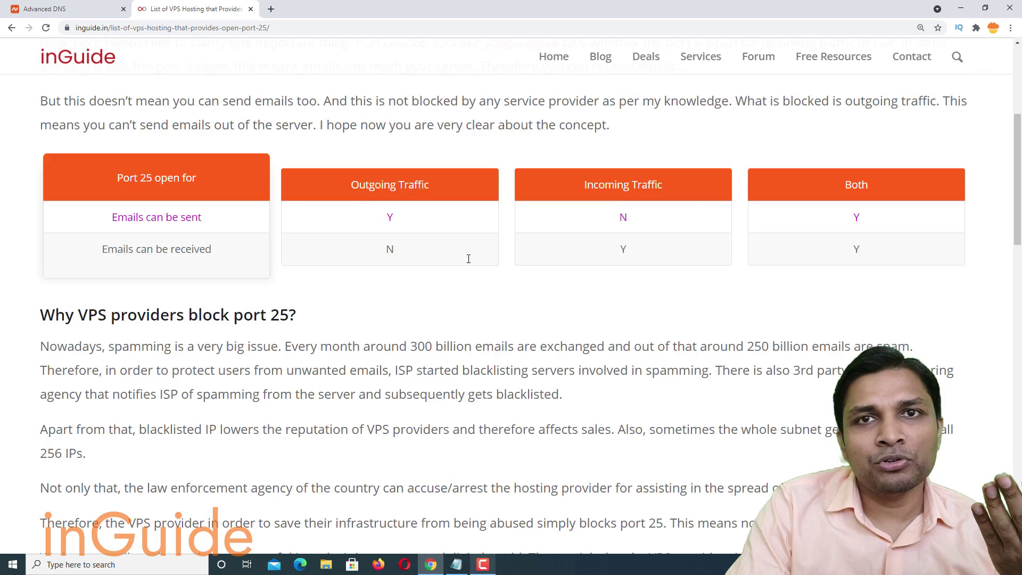
pyautogui.scroll(-8, 467, 268)
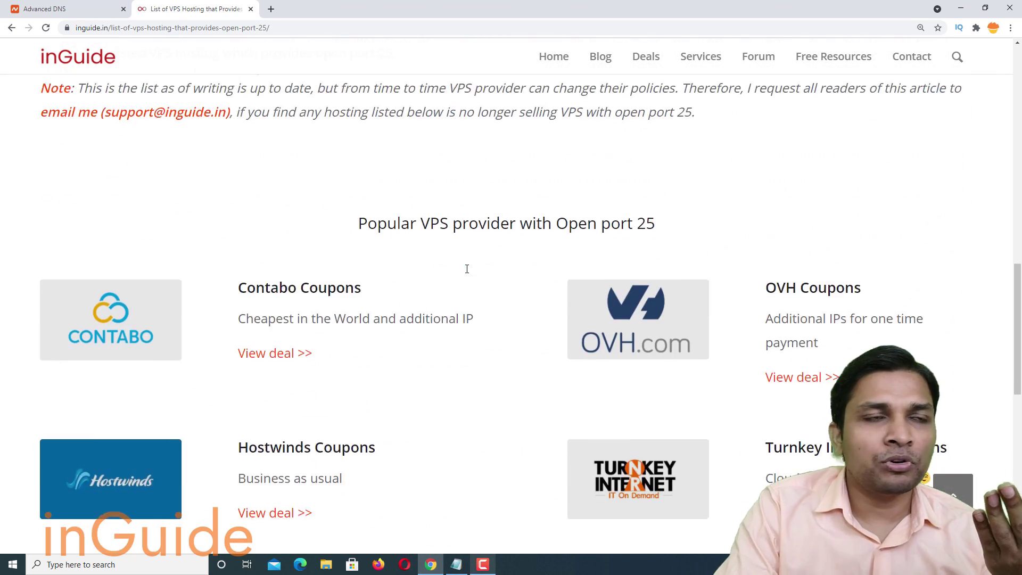
# Open TurnKey Internet's deal page, then bring the server notes file to the front.
pyautogui.click(319, 28)
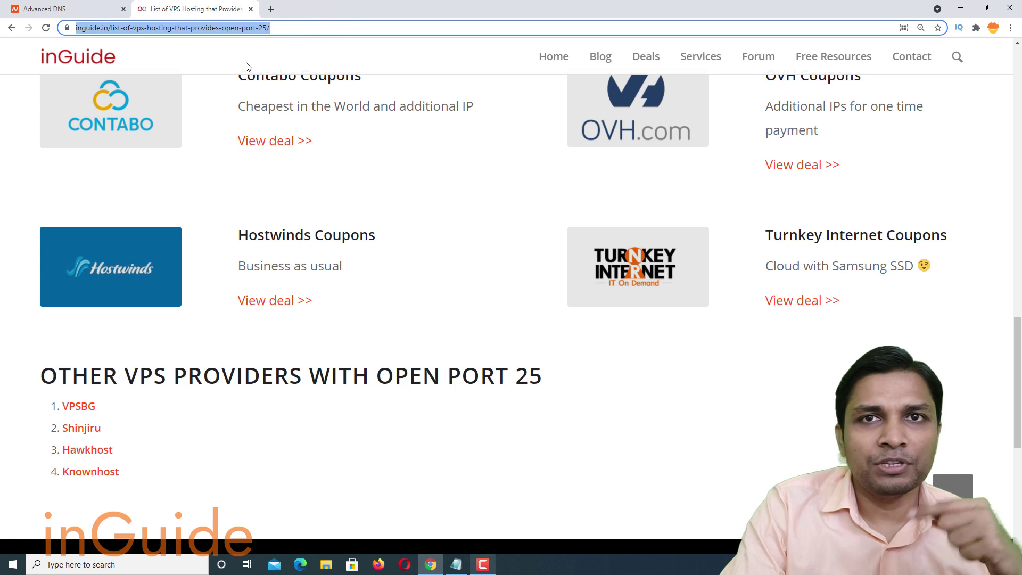
pyautogui.scroll(1, 356, 187)
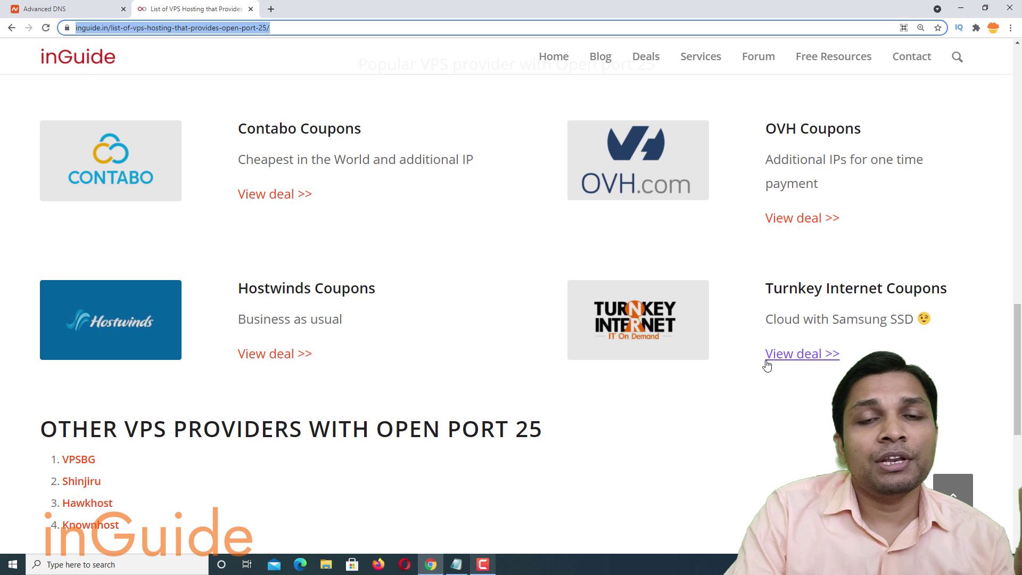
pyautogui.click(801, 362)
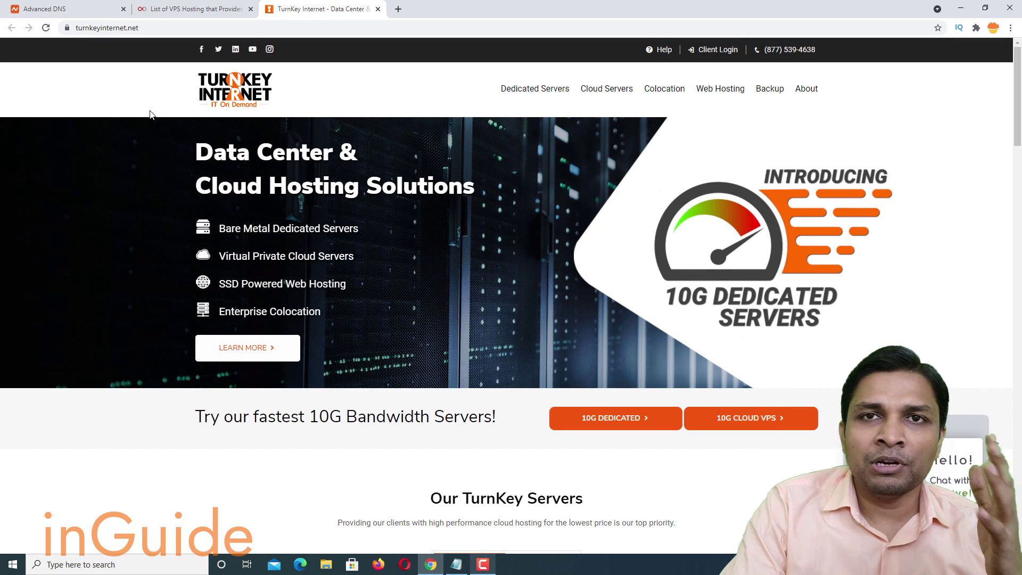
pyautogui.click(461, 565)
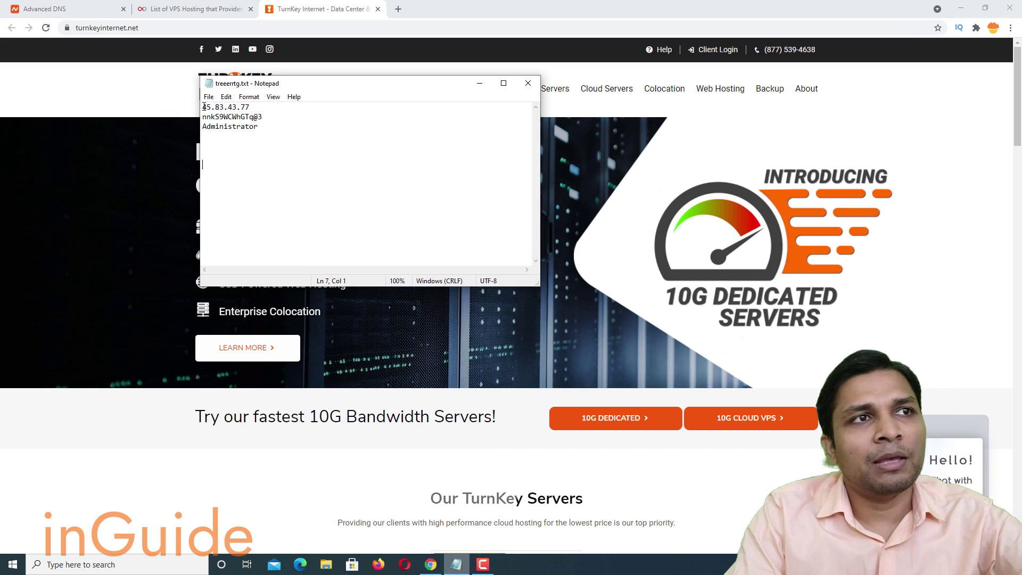
# Copy the server IP and start a Remote Desktop connection to 45.83.43.77.
pyautogui.moveTo(203, 107); pyautogui.dragTo(250, 107)
pyautogui.hotkey('ctrl', 'c')
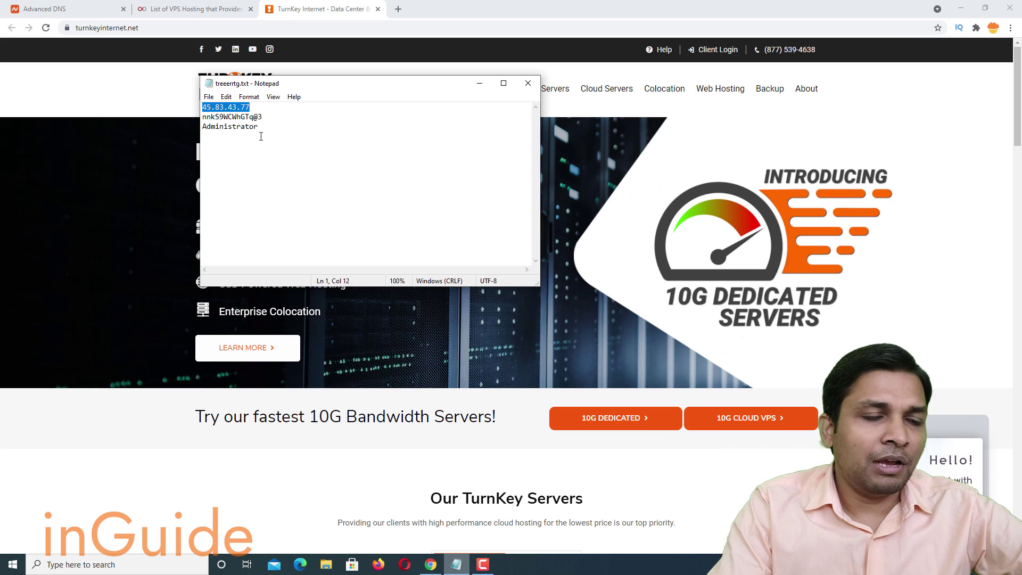
pyautogui.click(12, 562)
pyautogui.write('rdp')
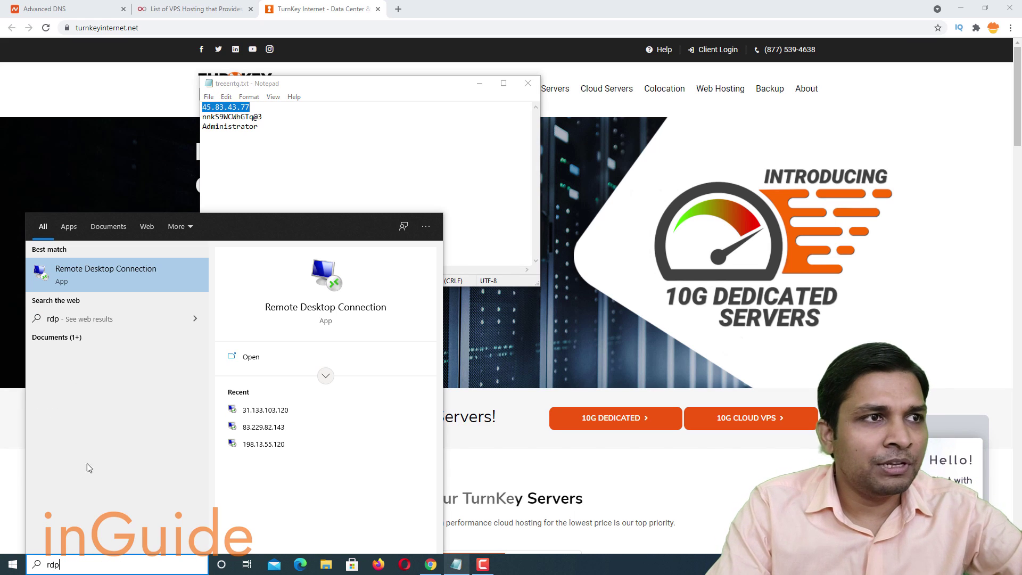
pyautogui.click(160, 275)
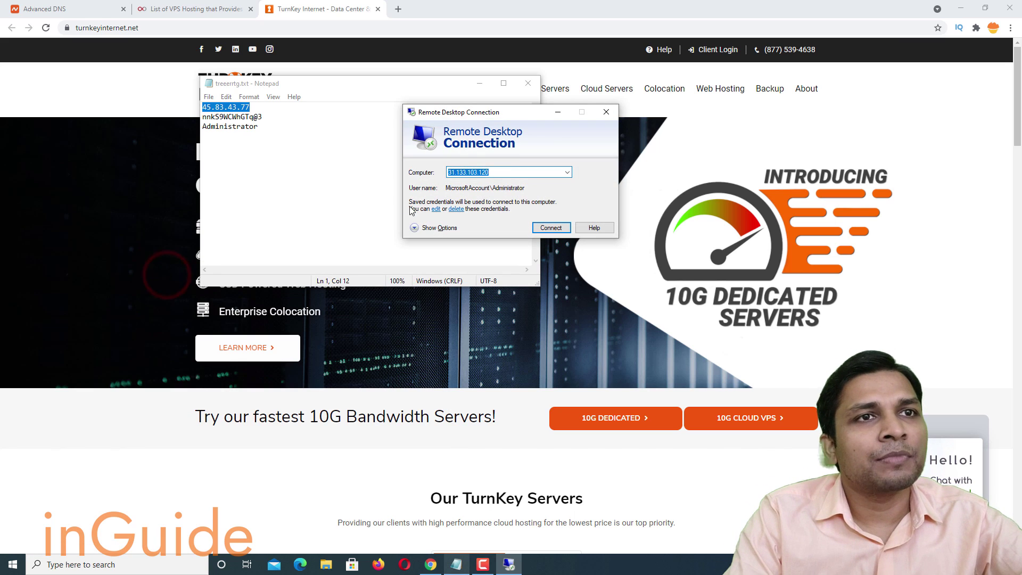
pyautogui.hotkey('ctrl', 'v')
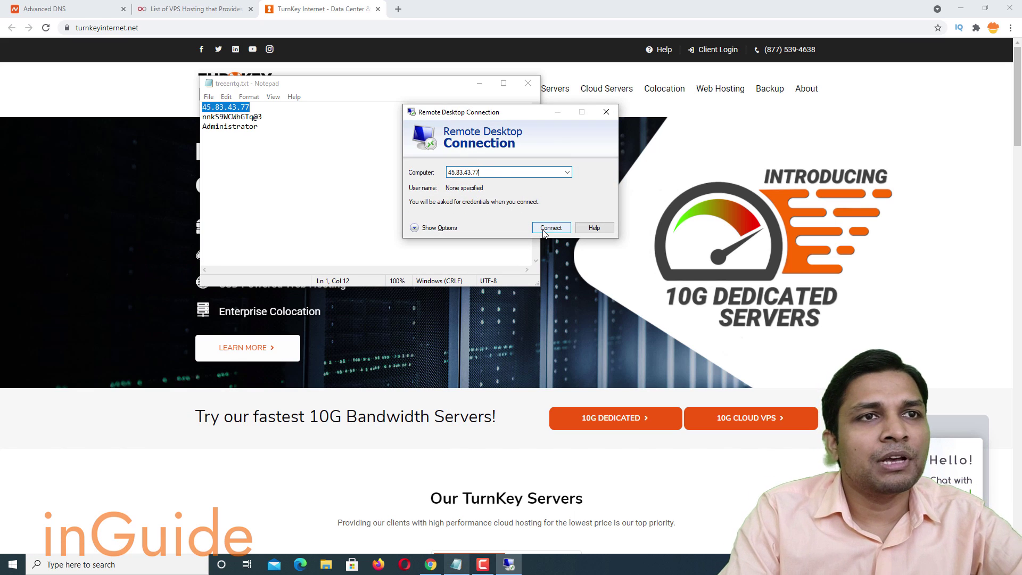
pyautogui.click(539, 230)
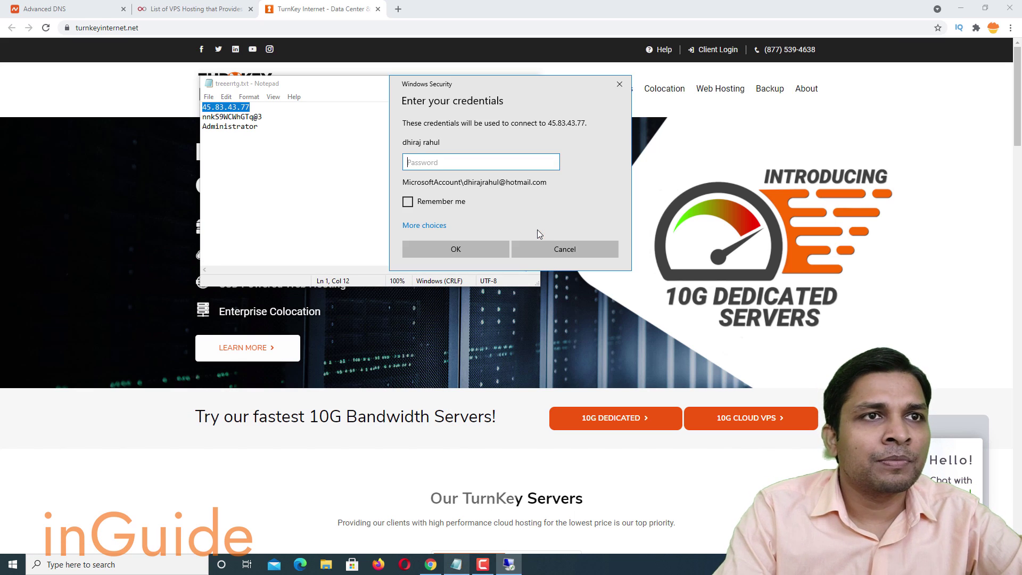
# Choose a different sign-in account and paste Administrator as the user name.
pyautogui.click(417, 227)
pyautogui.click(472, 282)
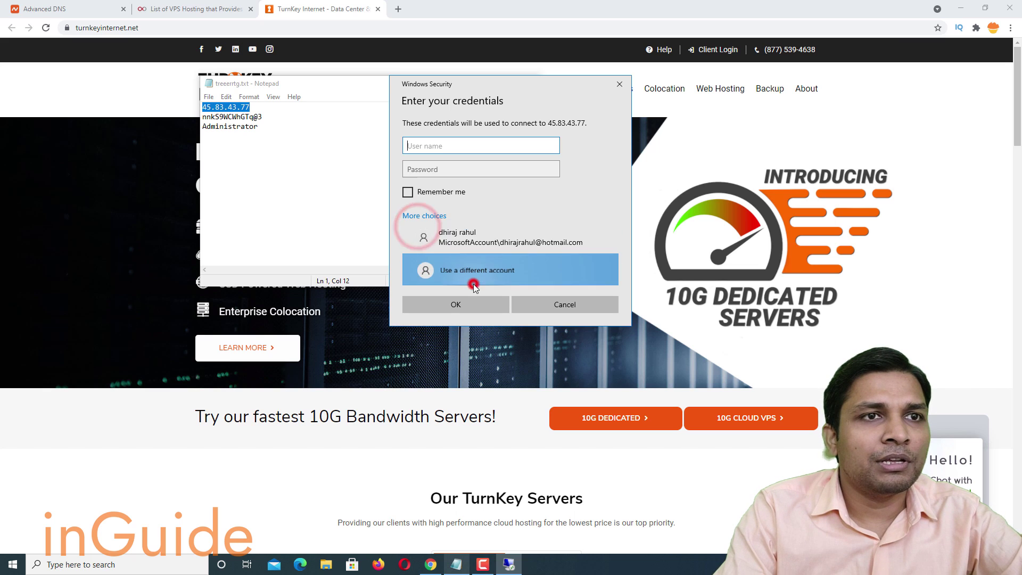
pyautogui.click(264, 125)
pyautogui.moveTo(264, 126); pyautogui.dragTo(203, 131)
pyautogui.hotkey('ctrl', 'c')
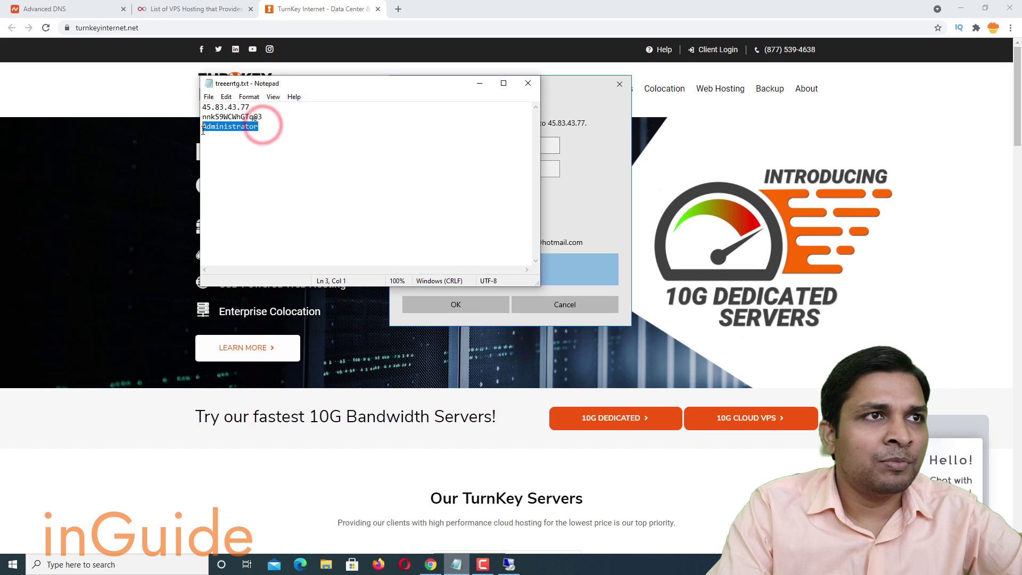
pyautogui.click(550, 145)
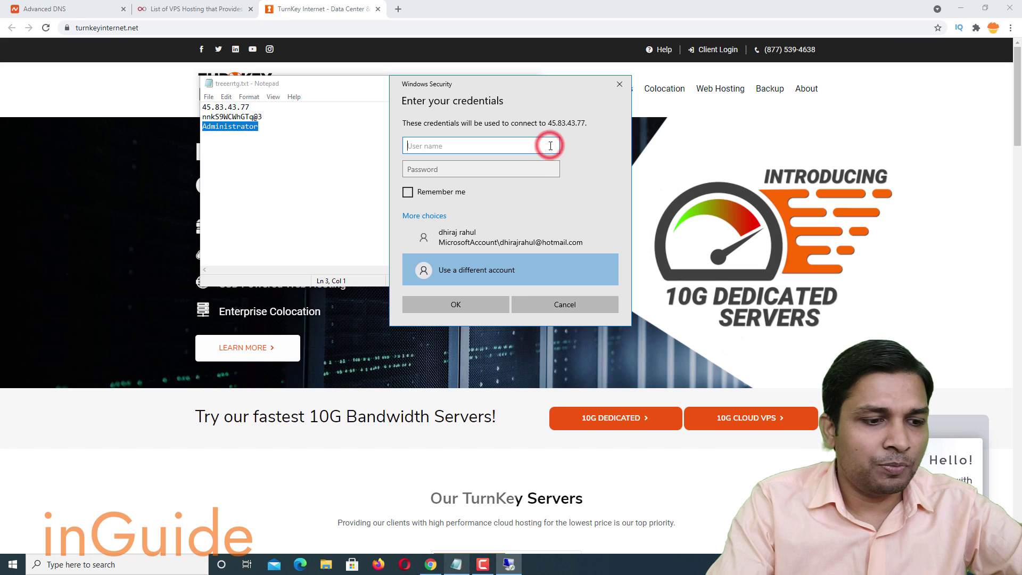
pyautogui.hotkey('ctrl', 'v')
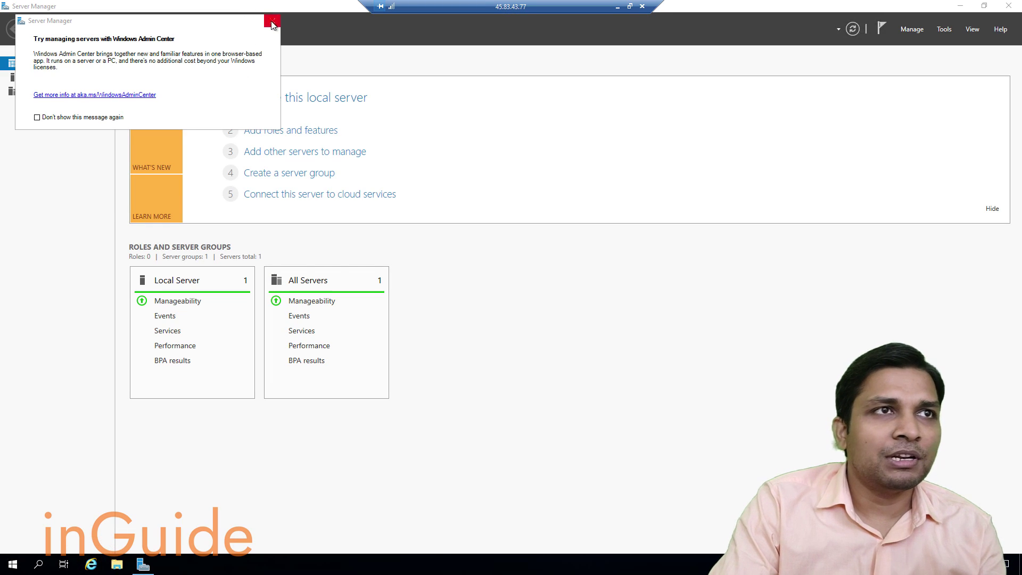
# Dismiss the Admin Center notice and browse to mozilla.com in Internet Explorer.
pyautogui.click(272, 22)
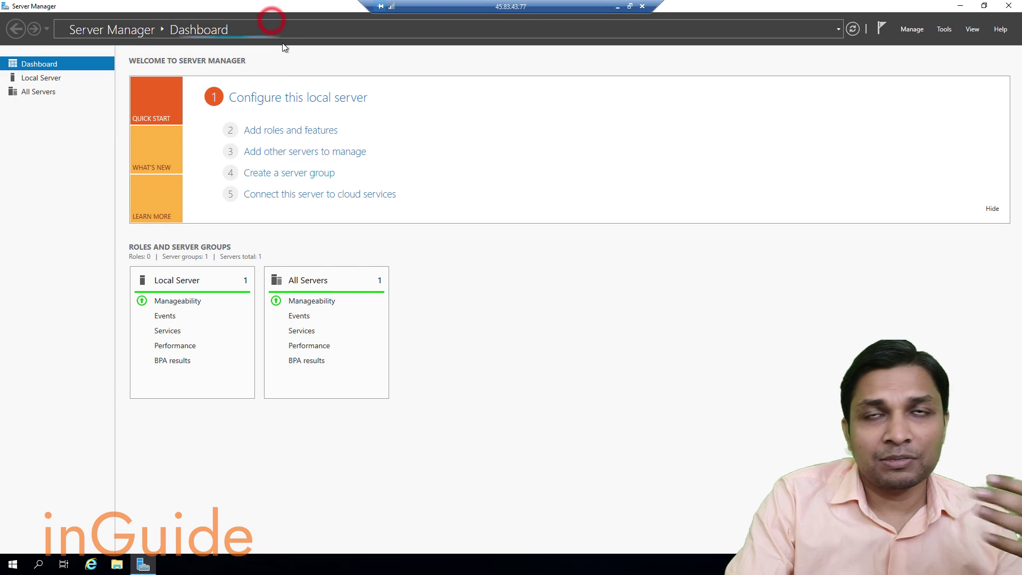
pyautogui.click(982, 6)
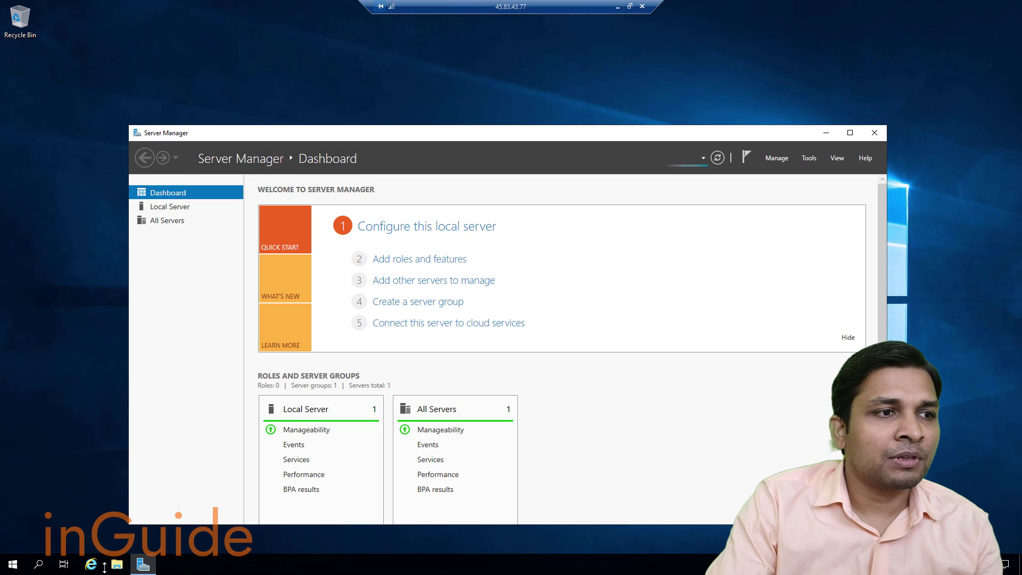
pyautogui.click(86, 568)
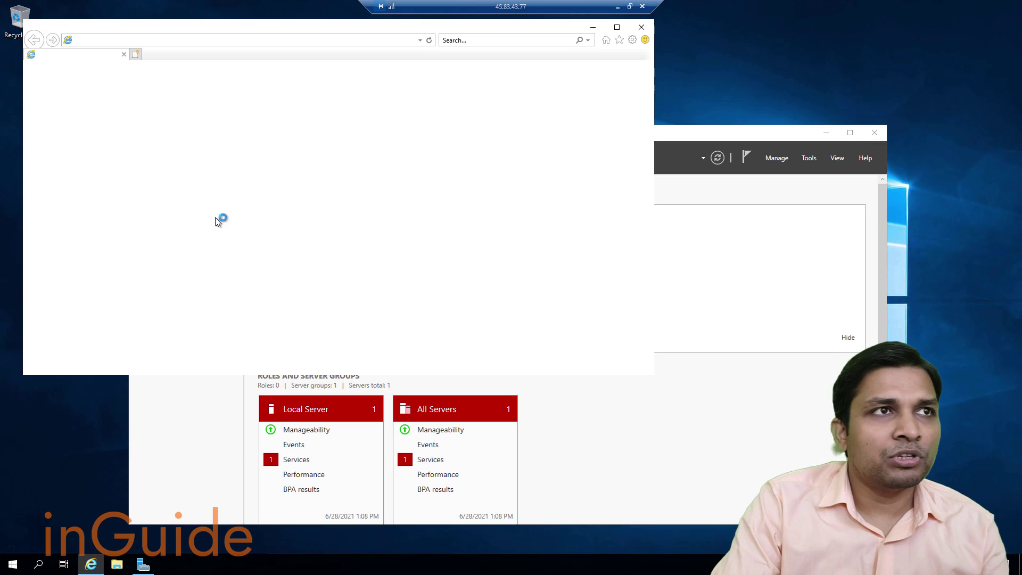
pyautogui.click(244, 41)
pyautogui.write('mozilla.com')
pyautogui.press('Return')
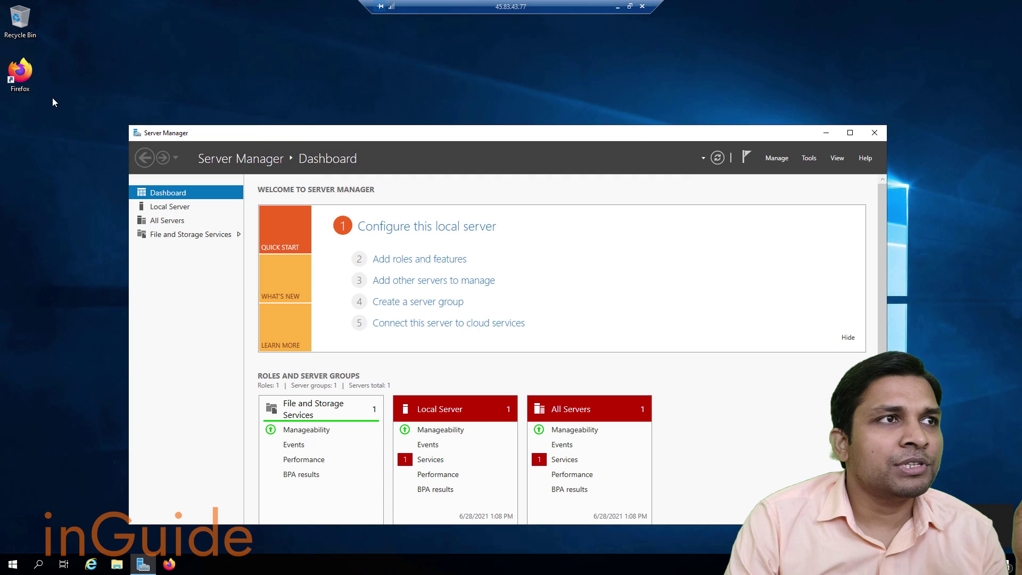
# Launch Firefox, close its extra New Tab window, and place it over Server Manager.
pyautogui.doubleClick(16, 79)
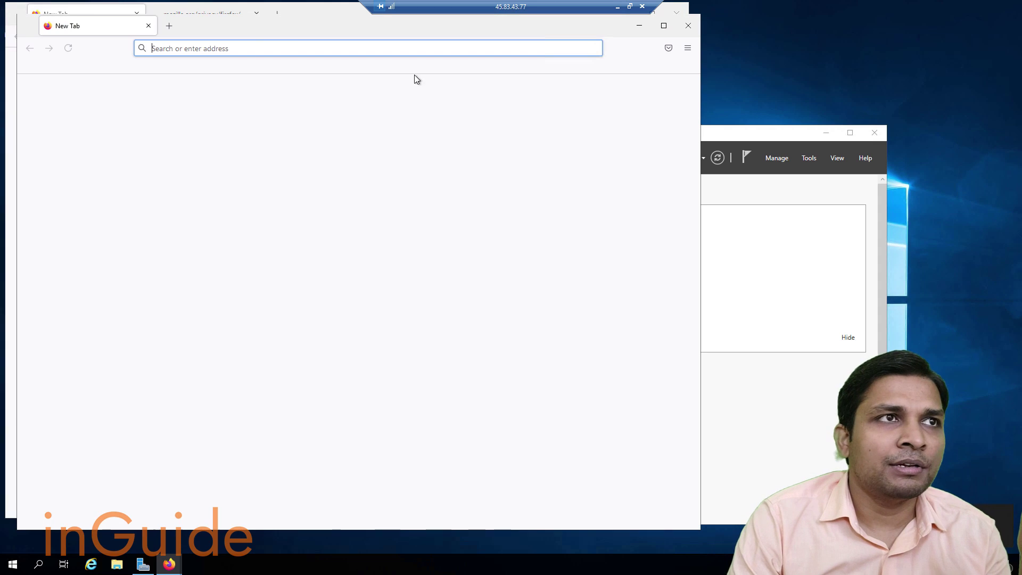
pyautogui.moveTo(242, 23); pyautogui.dragTo(513, 97)
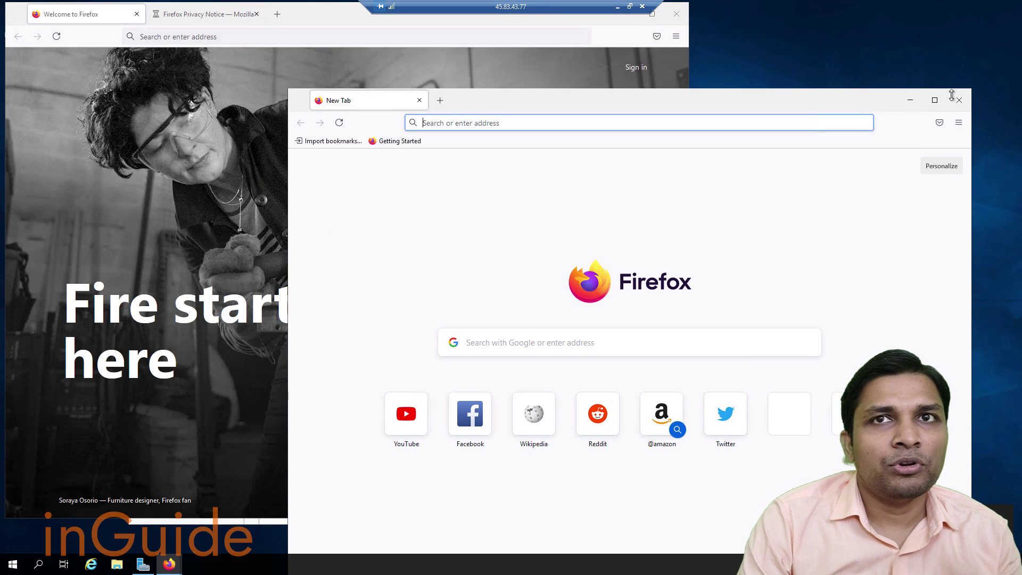
pyautogui.click(960, 100)
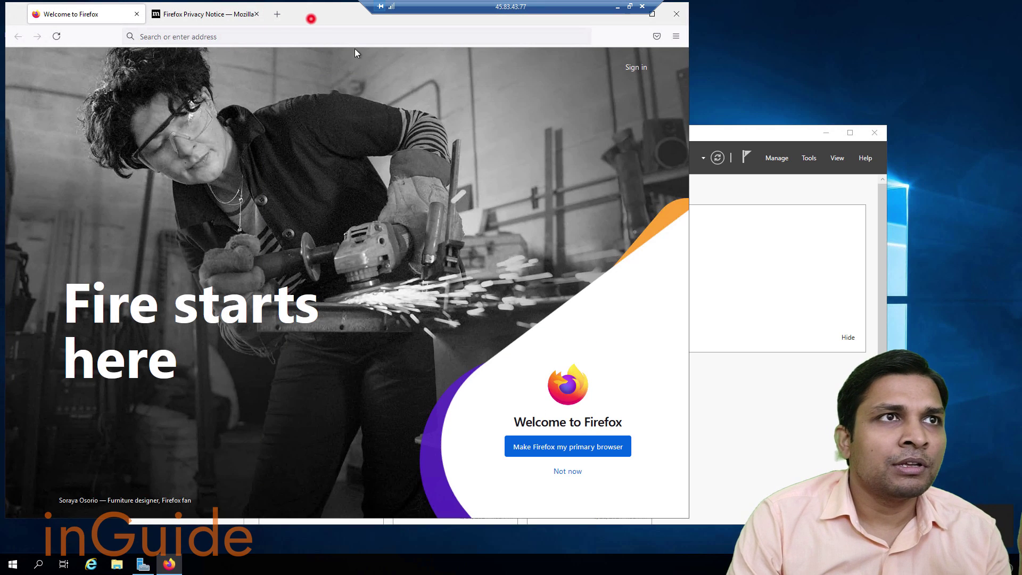
pyautogui.moveTo(311, 19); pyautogui.dragTo(518, 72)
# Search Google for mailenable and open MailEnable's official website.
pyautogui.click(516, 88)
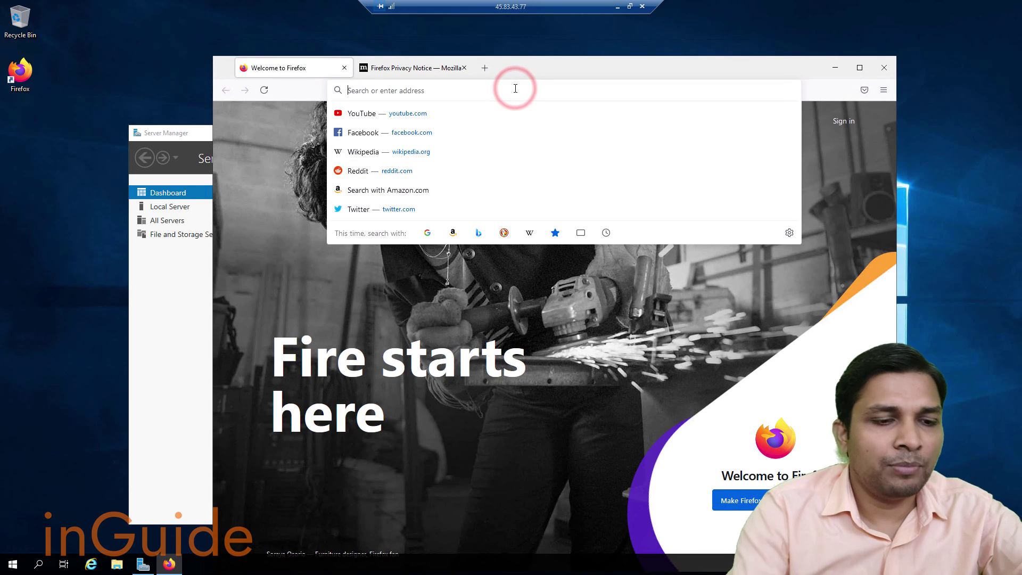
pyautogui.write('mailen')
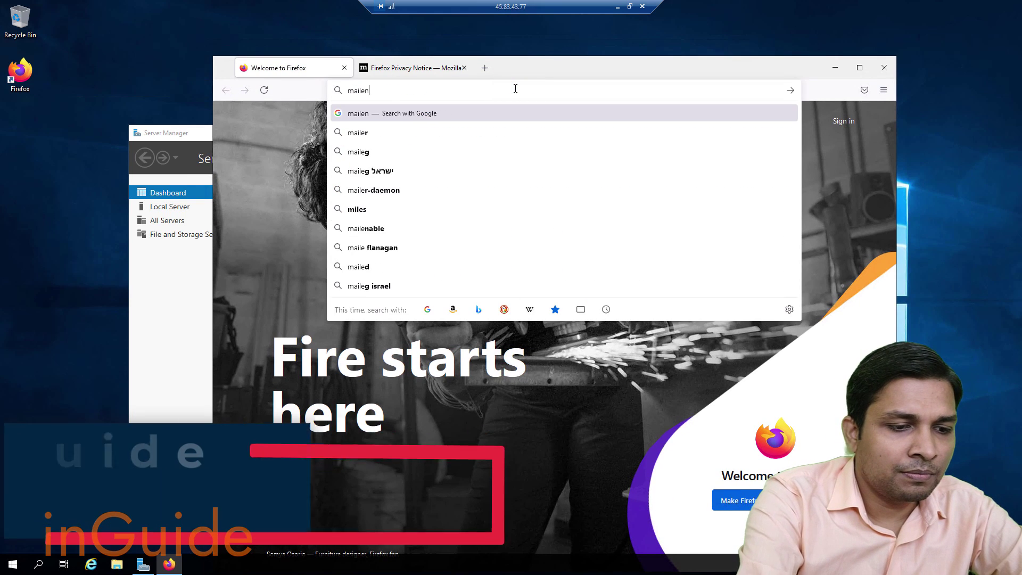
pyautogui.write('able')
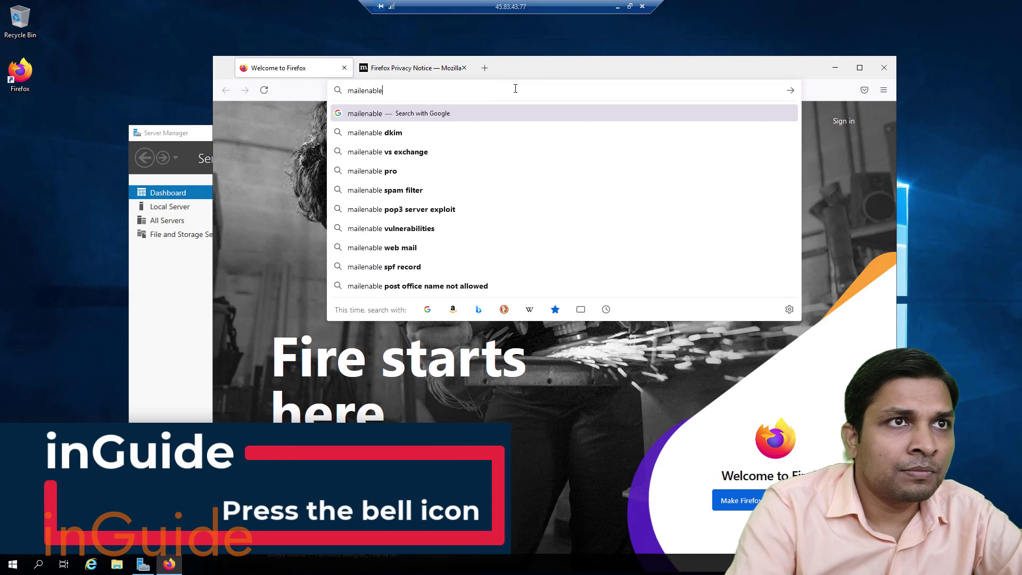
pyautogui.press('Return')
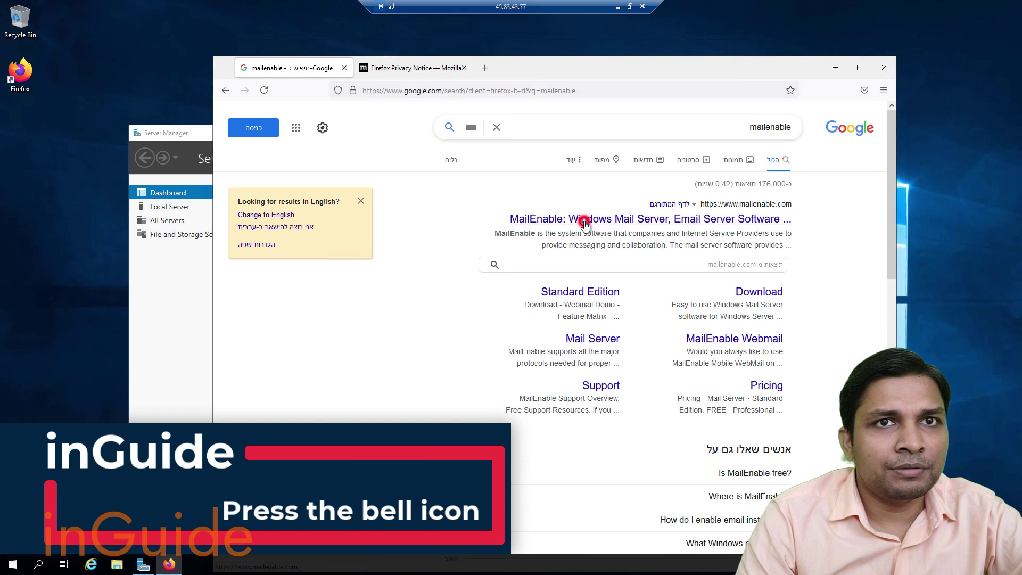
pyautogui.click(584, 224)
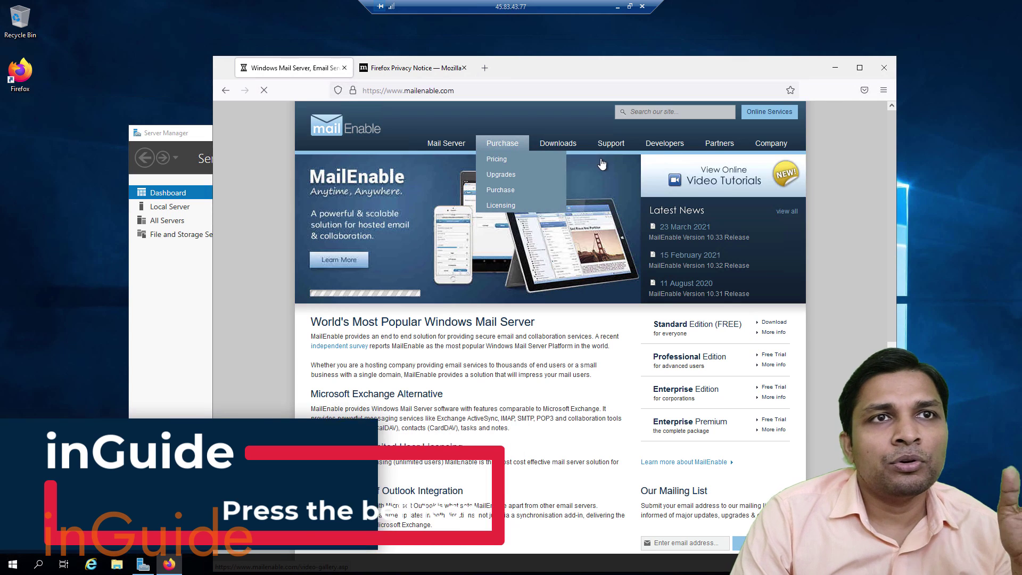
# Save the free Standard Edition installer standard1034.exe from the Products downloads page, then minimize Firefox.
pyautogui.moveTo(558, 146)
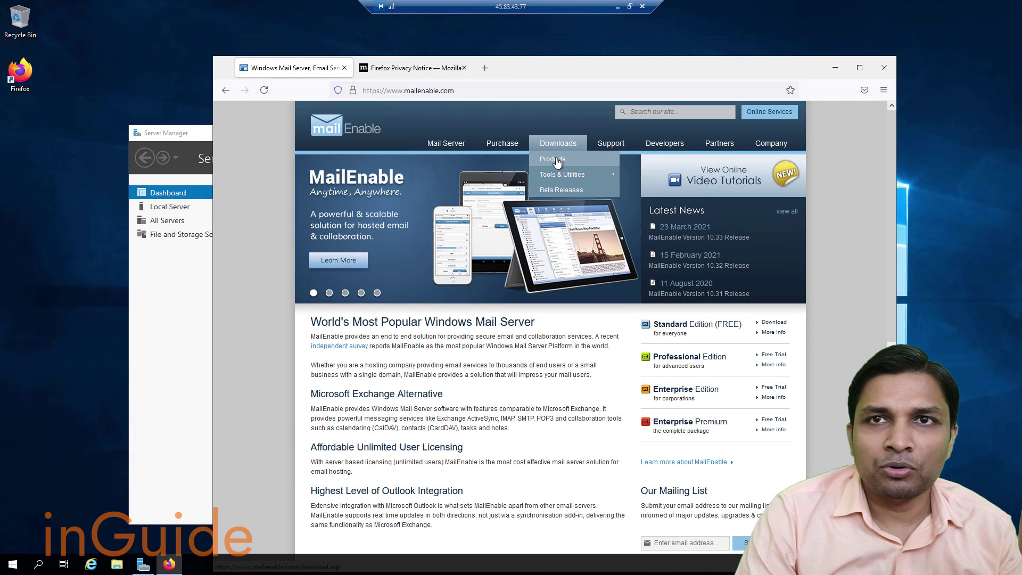
pyautogui.click(554, 160)
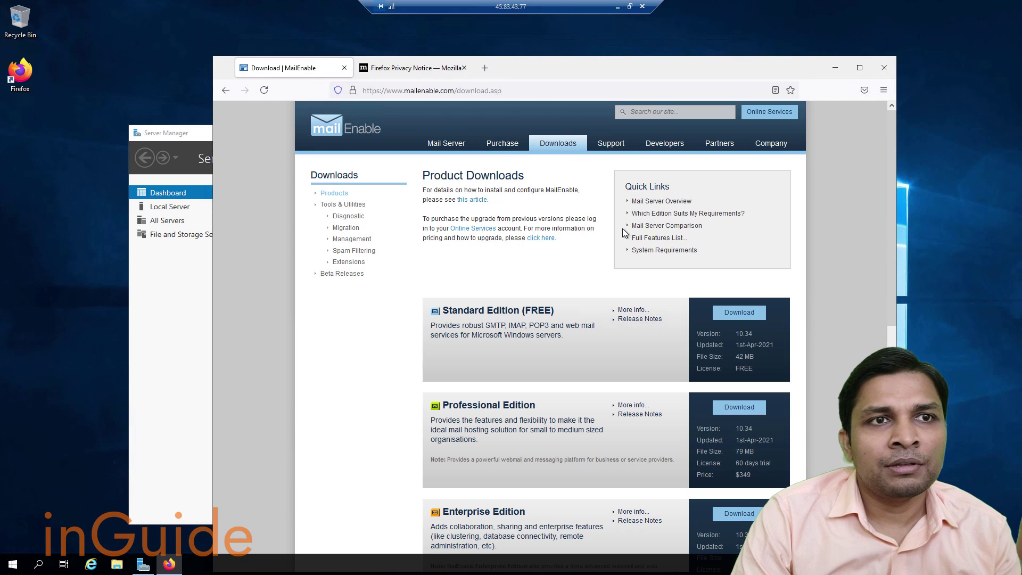
pyautogui.scroll(-4, 623, 230)
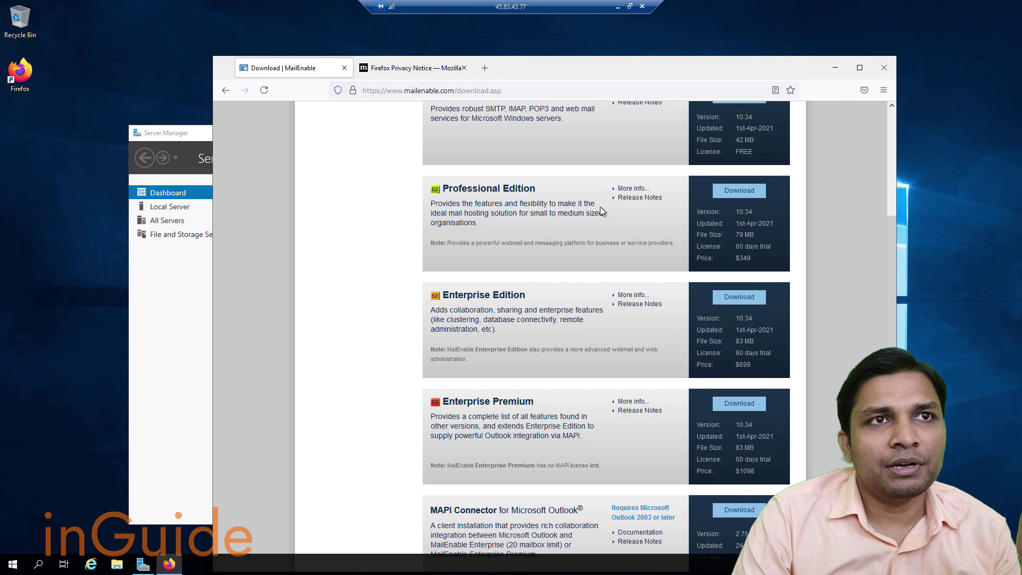
pyautogui.scroll(1, 600, 207)
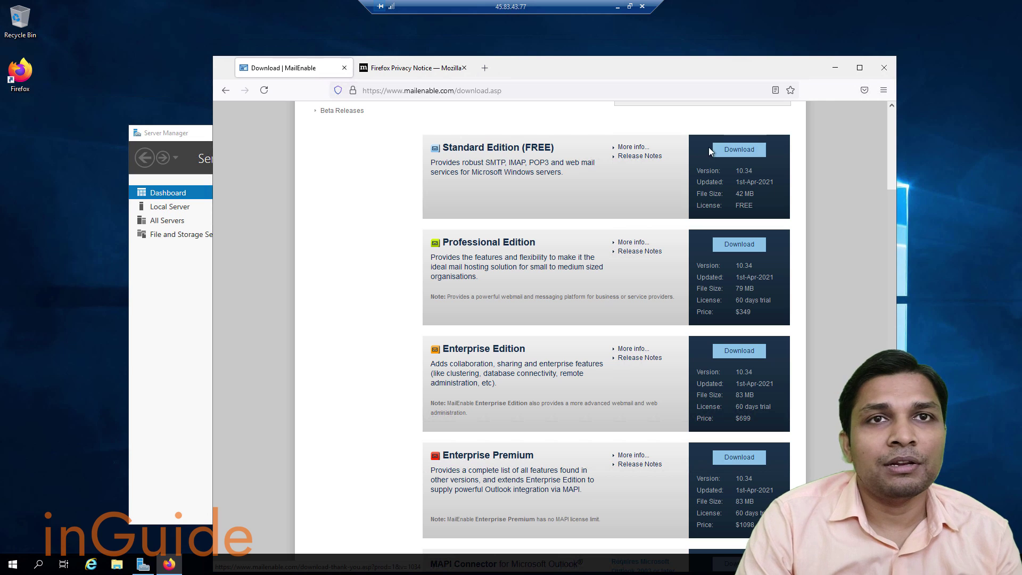
pyautogui.click(736, 149)
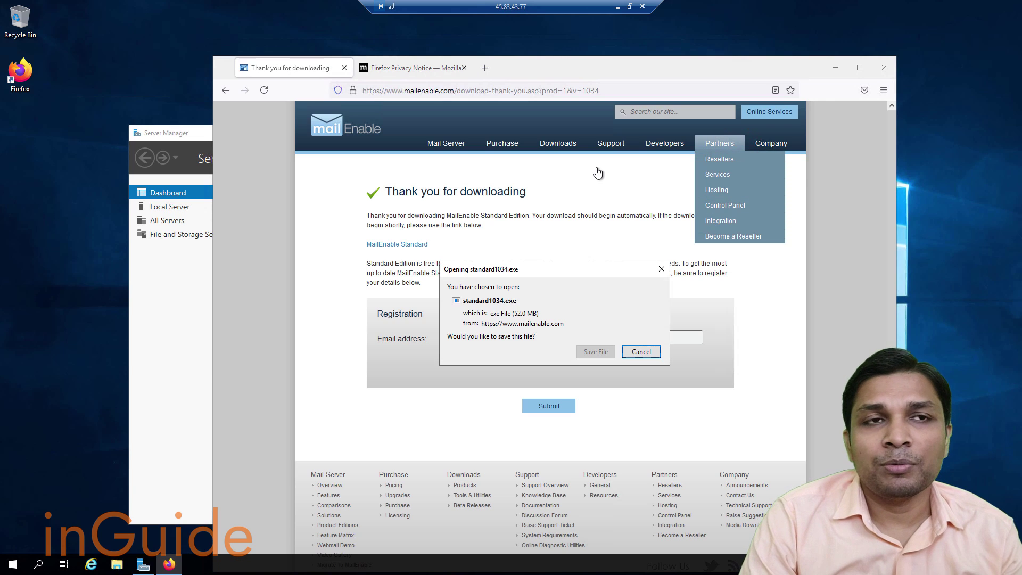
pyautogui.click(594, 352)
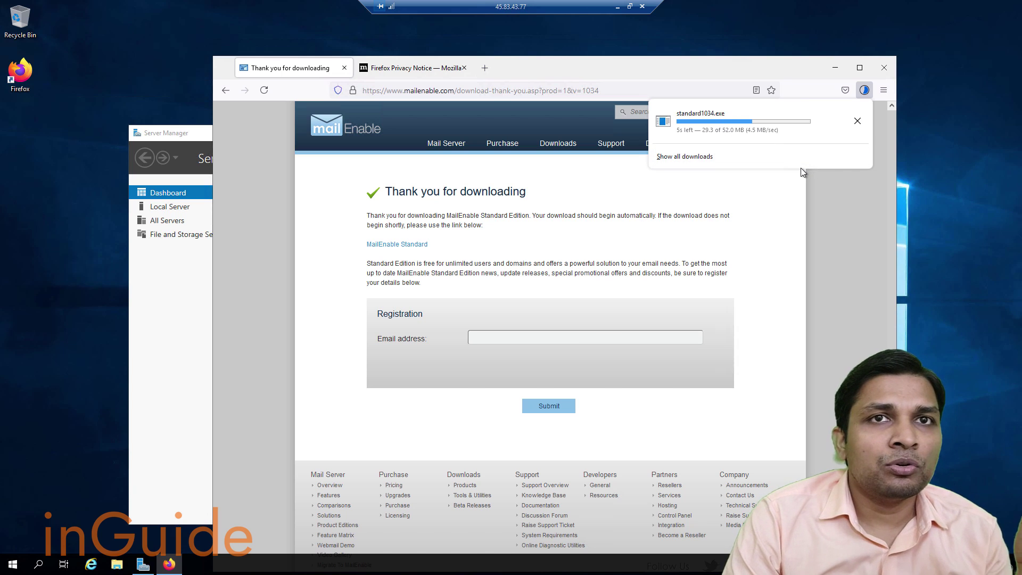
pyautogui.click(841, 68)
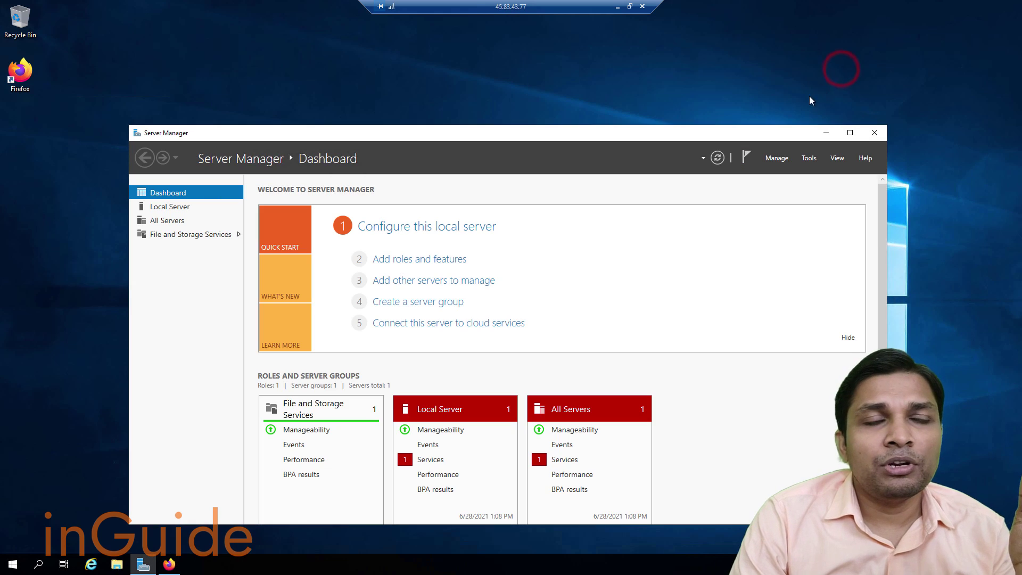
# Open the Add Roles and Features wizard and advance to the Server Roles page.
pyautogui.click(402, 265)
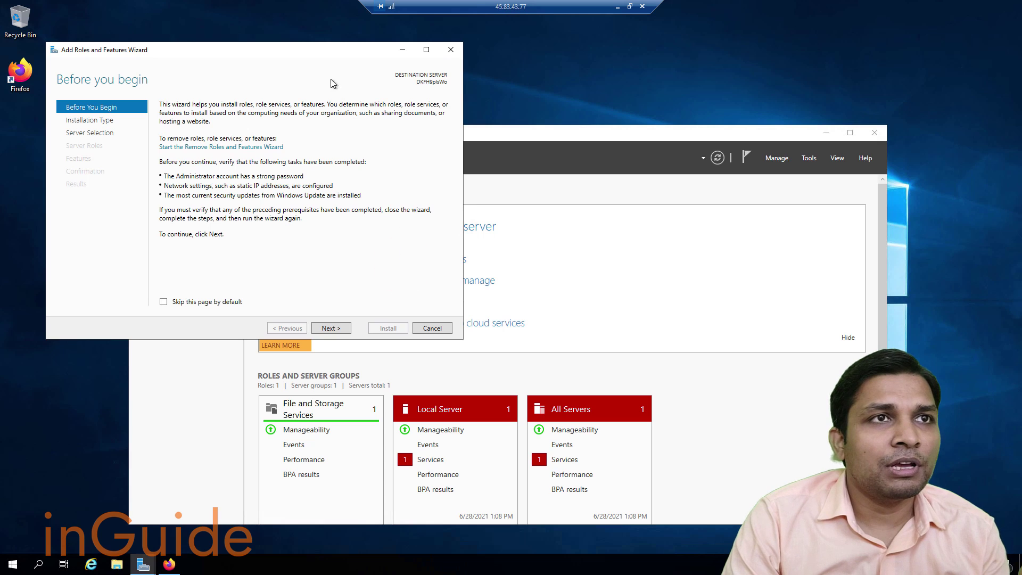
pyautogui.click(450, 50)
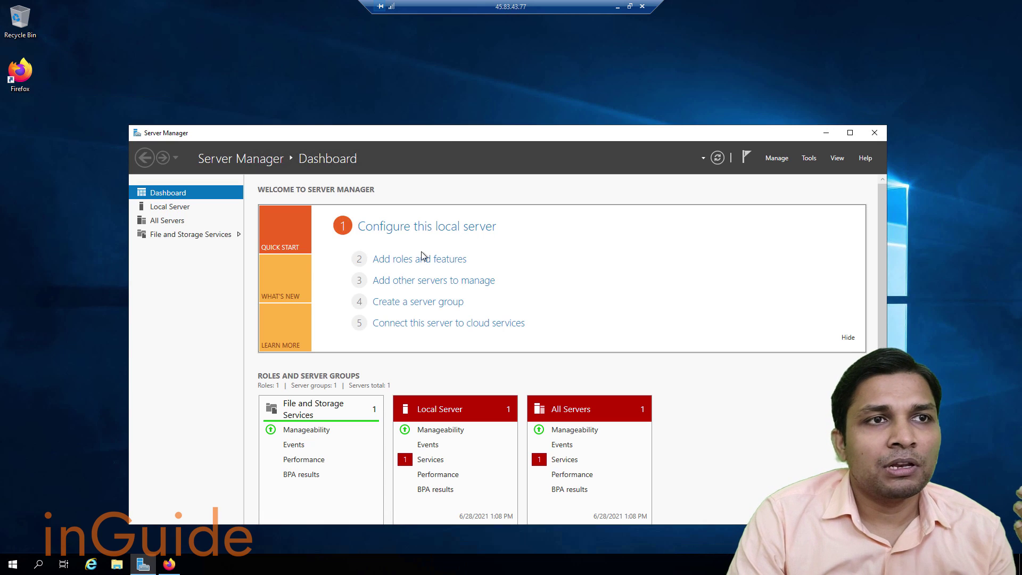
pyautogui.click(417, 261)
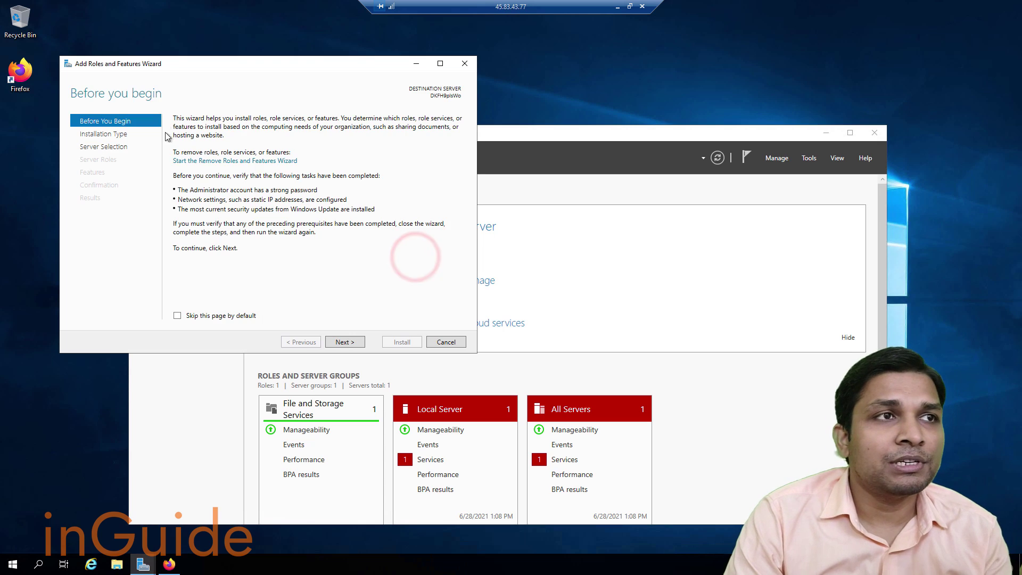
pyautogui.click(183, 66)
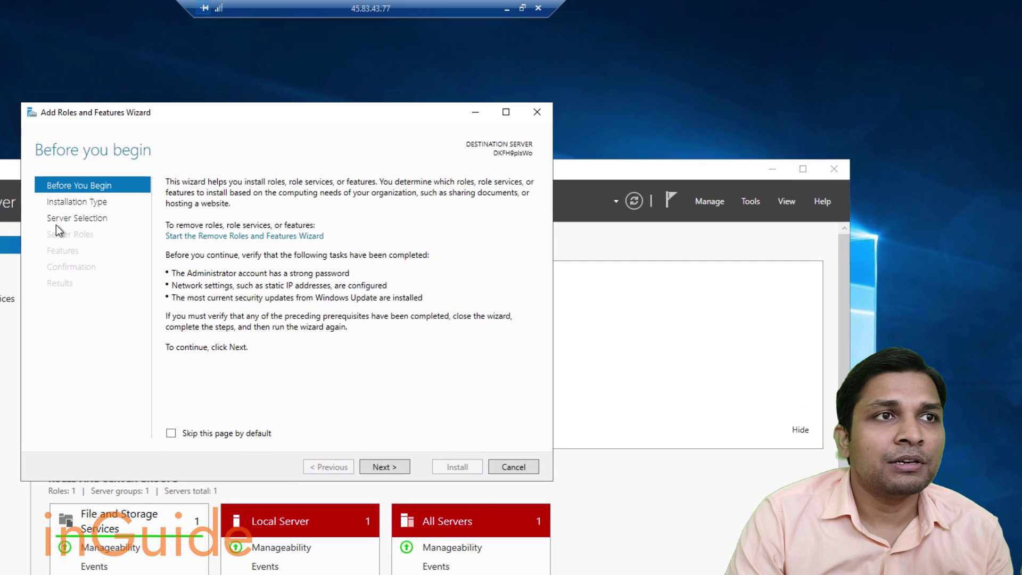
pyautogui.click(264, 177)
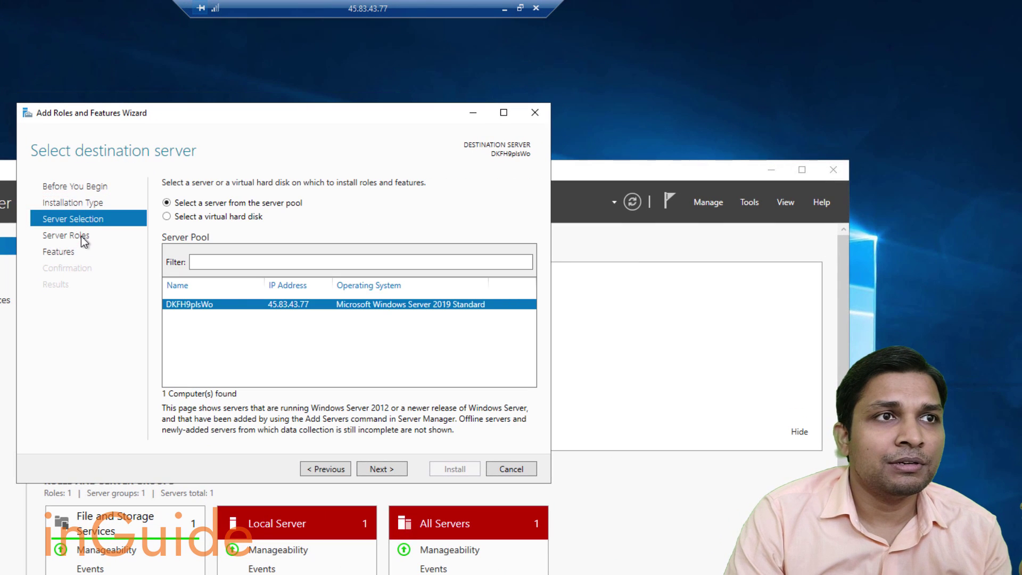
pyautogui.click(82, 237)
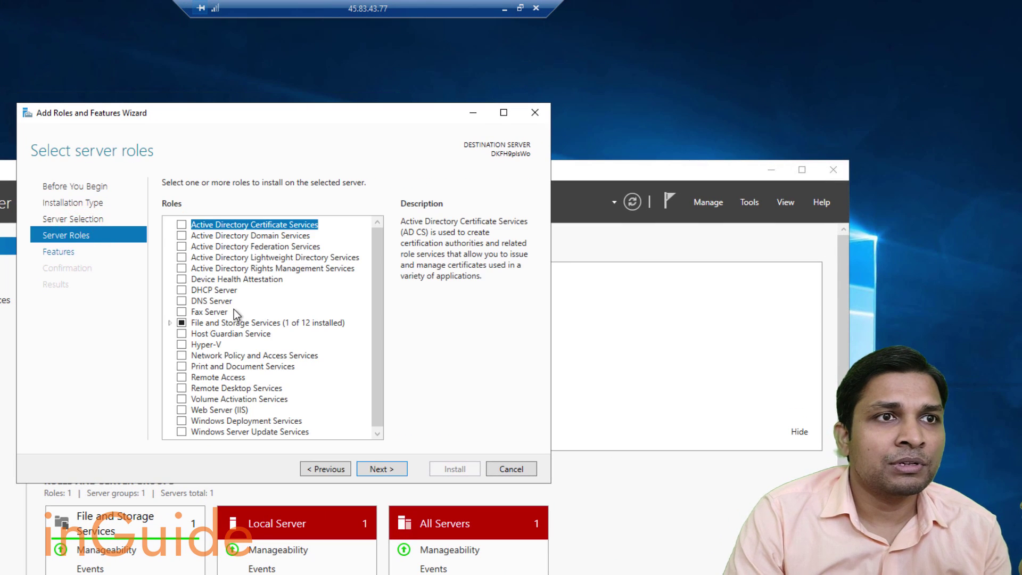
pyautogui.scroll(-1, 234, 314)
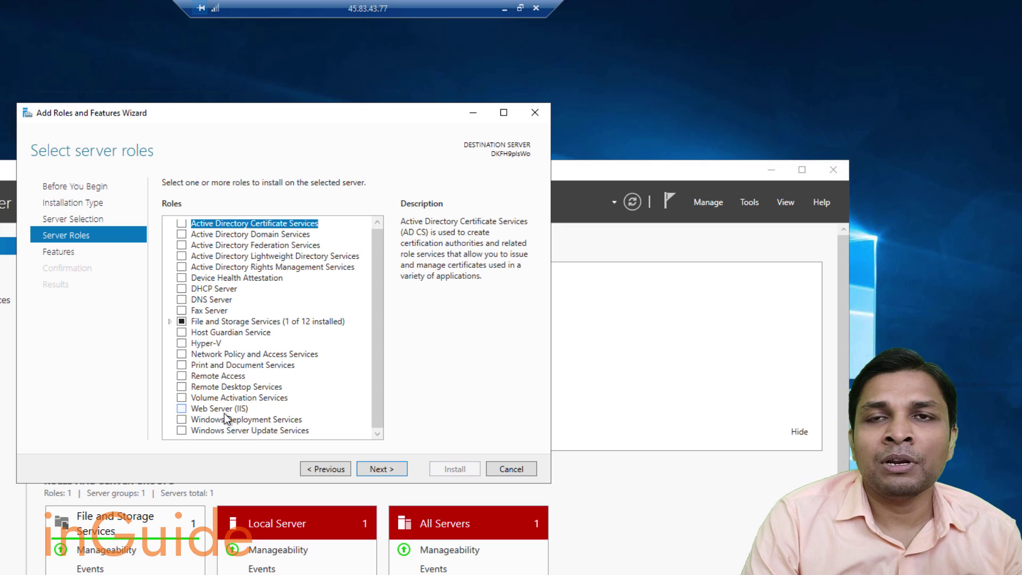
# Select Web Server (IIS) with its management tools and install with default role services.
pyautogui.click(183, 408)
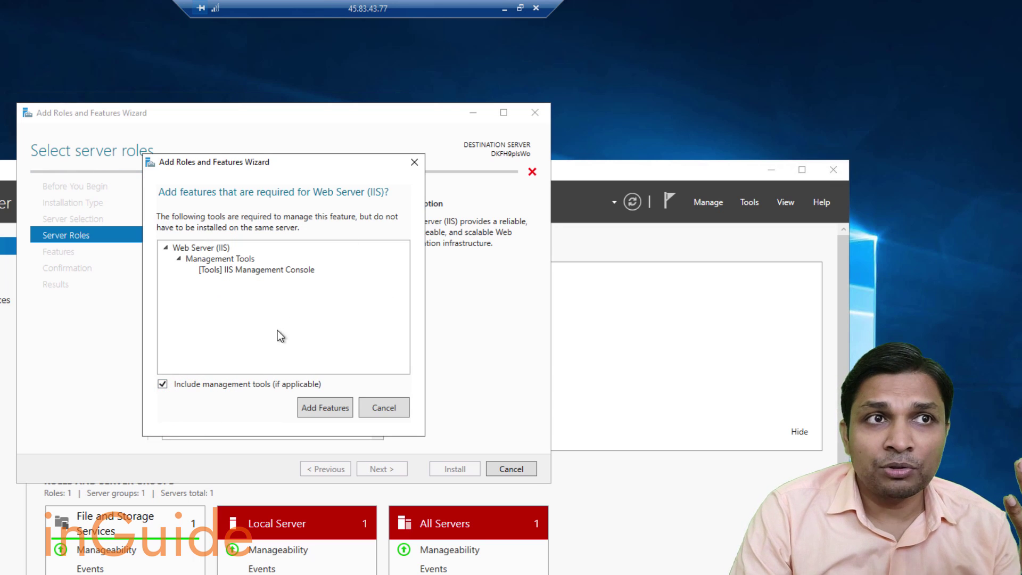
pyautogui.click(305, 407)
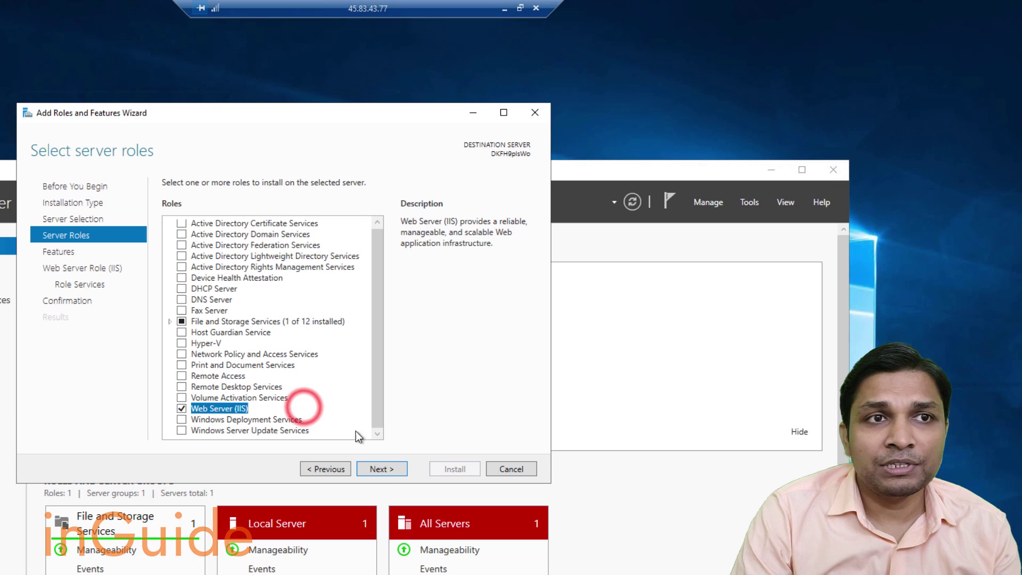
pyautogui.click(383, 470)
pyautogui.click(380, 468)
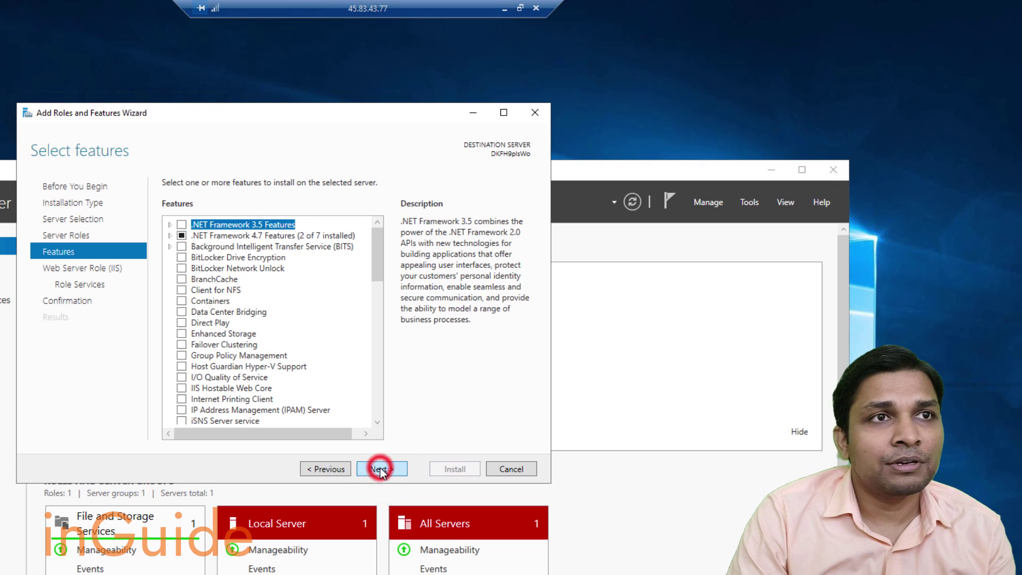
pyautogui.click(380, 468)
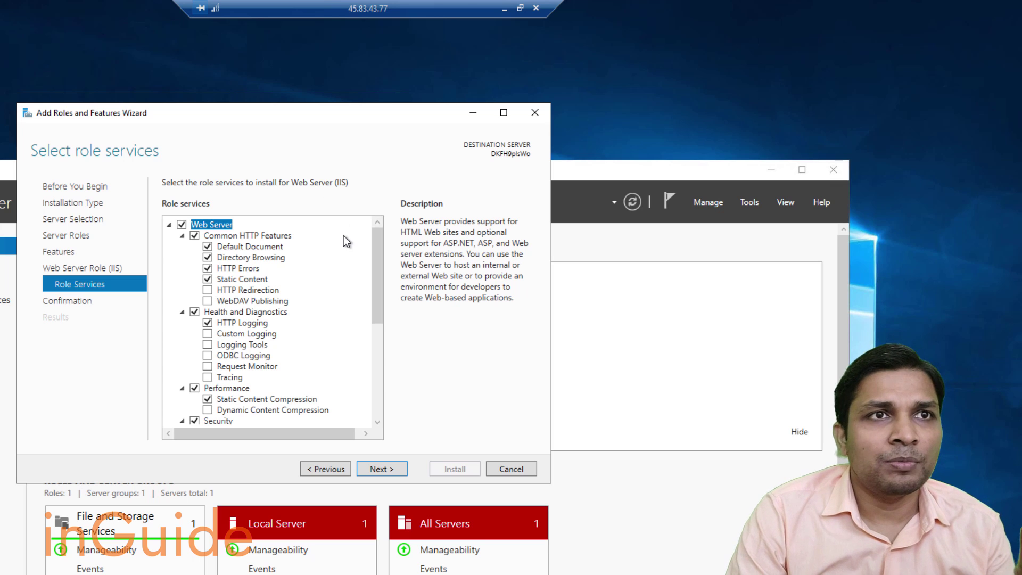
pyautogui.click(368, 471)
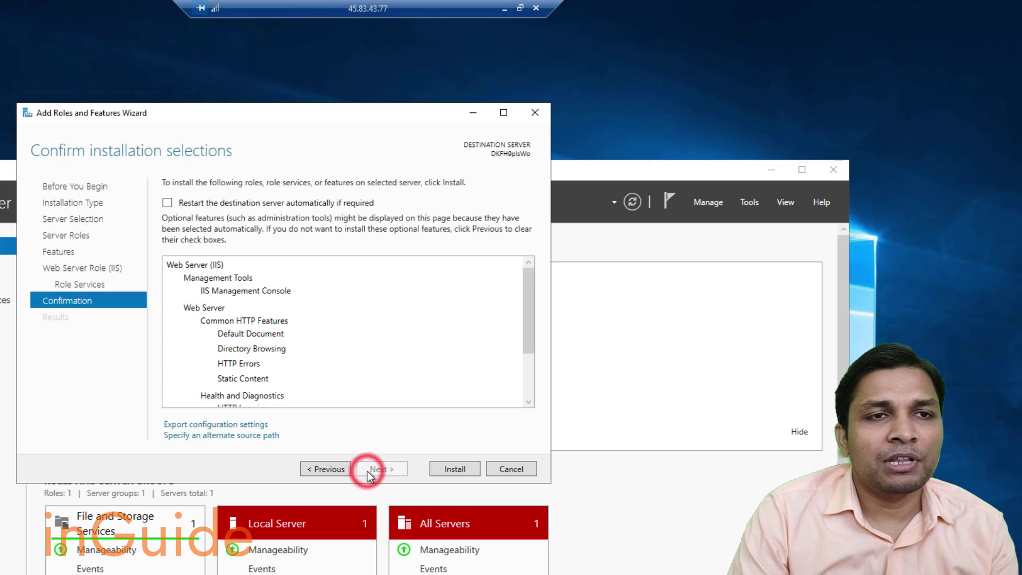
pyautogui.click(452, 470)
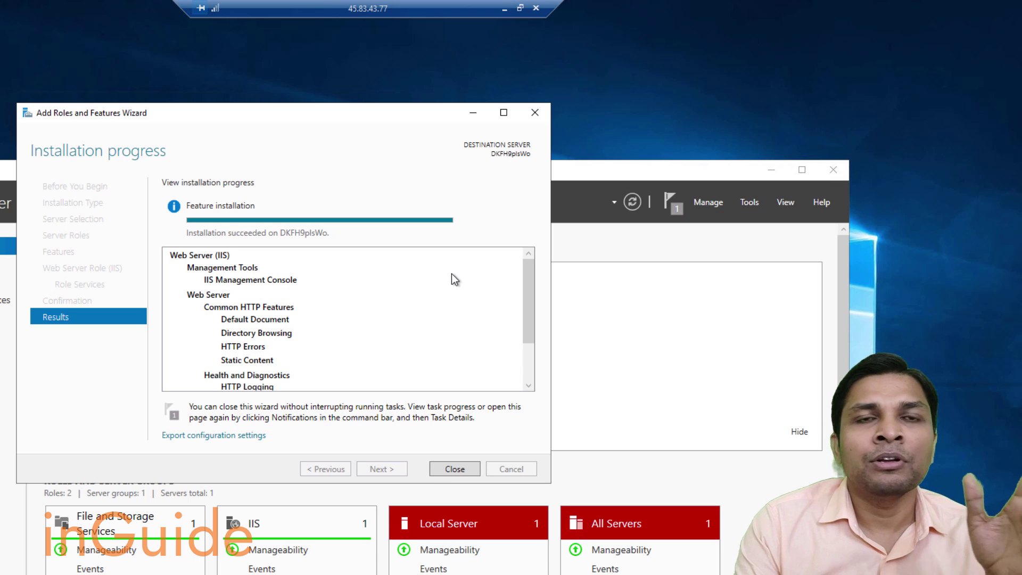
# Close the finished wizard and open Settings > System > About.
pyautogui.click(456, 469)
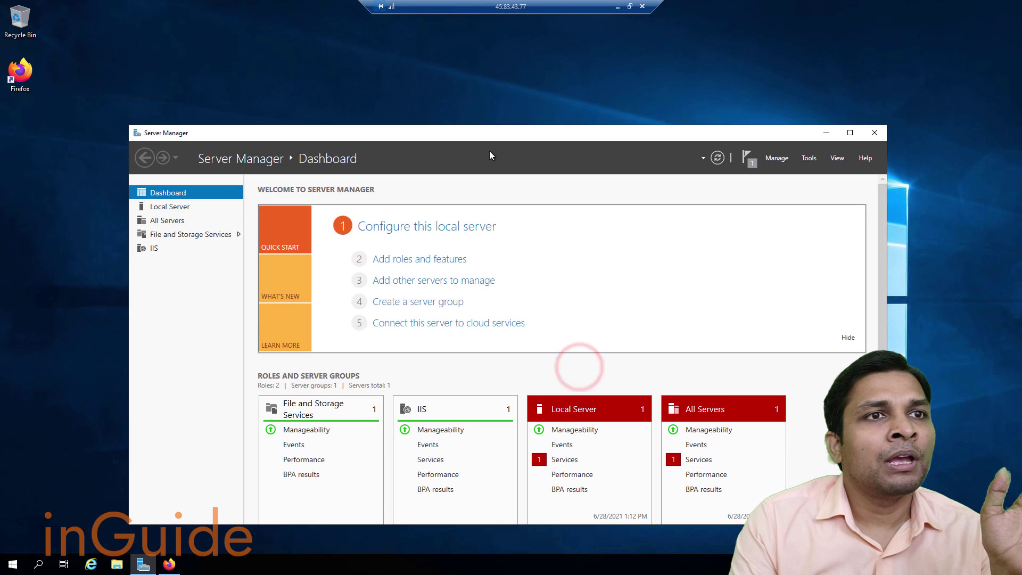
pyautogui.click(12, 564)
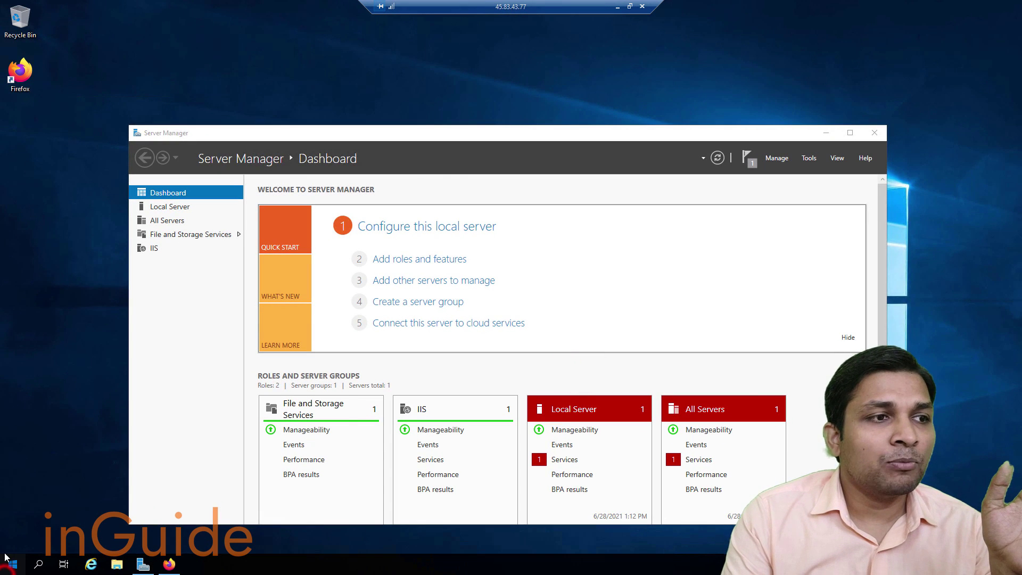
pyautogui.click(12, 515)
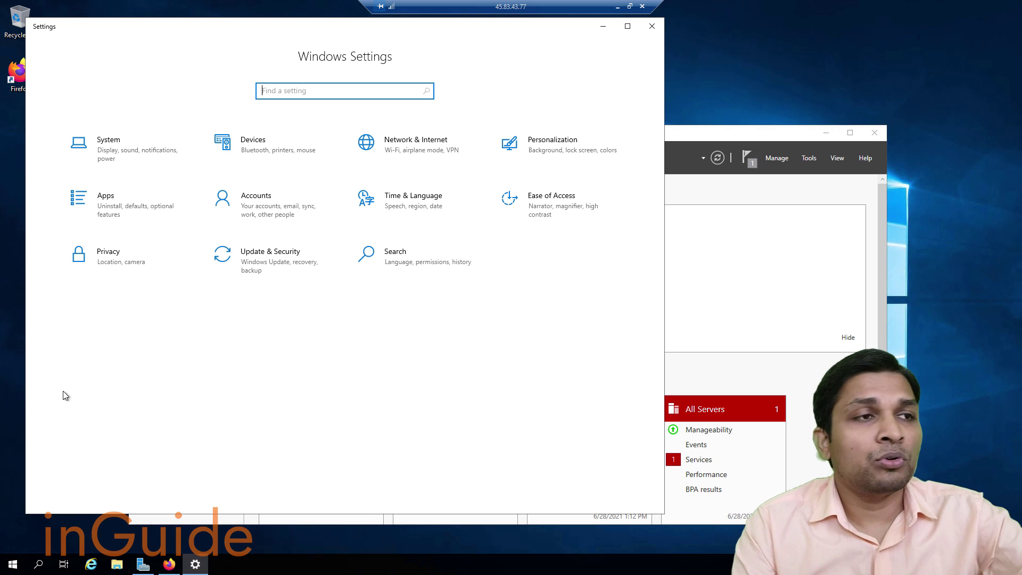
pyautogui.click(137, 145)
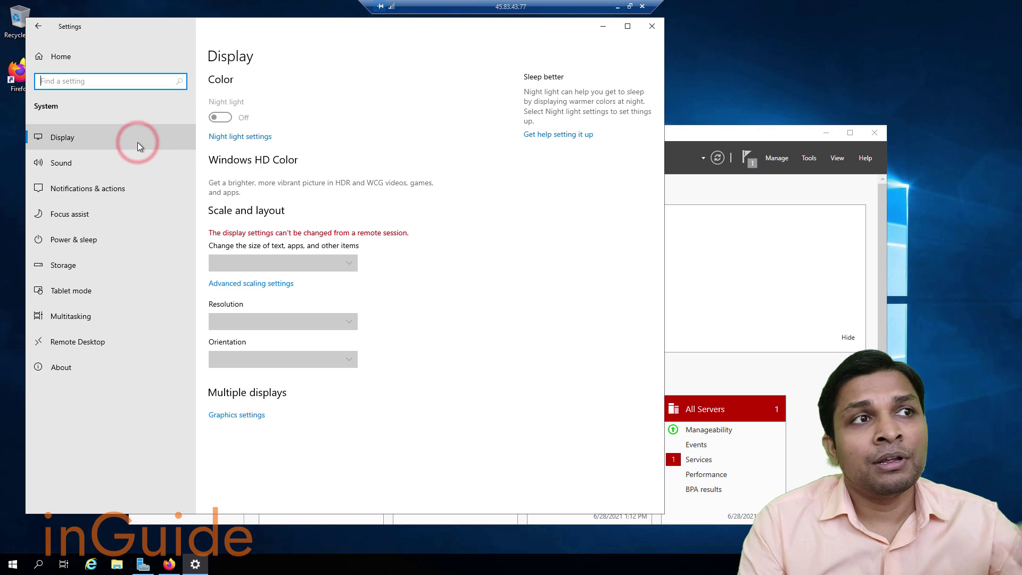
pyautogui.click(97, 372)
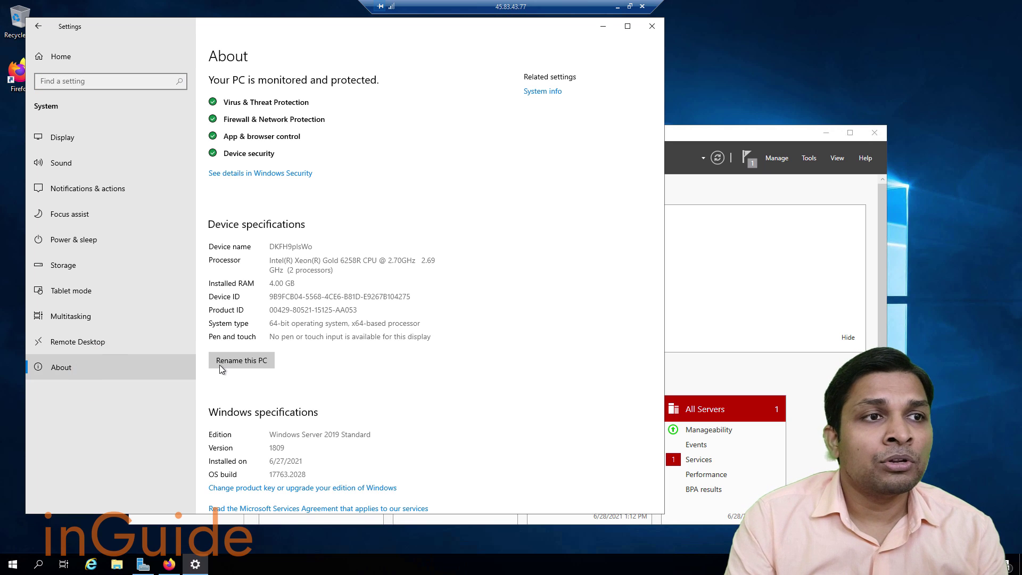
# Rename the PC to mail and restart the server now.
pyautogui.click(230, 359)
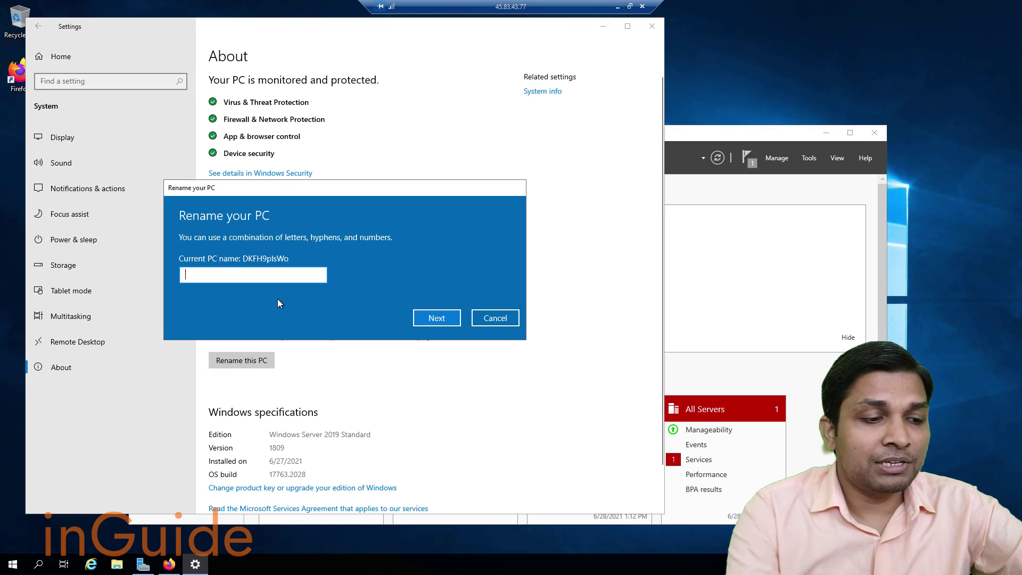
pyautogui.write('mail')
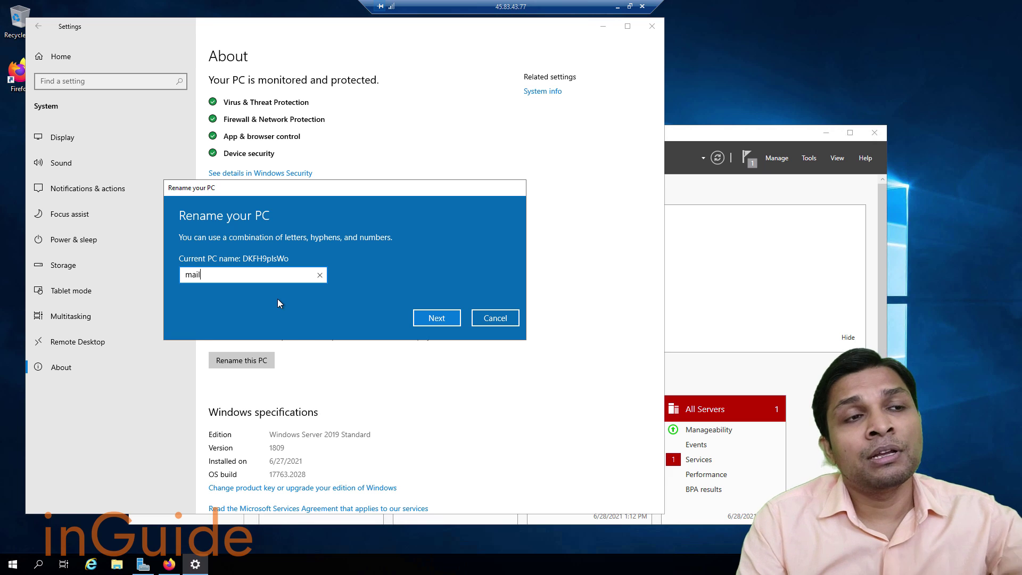
pyautogui.click(436, 318)
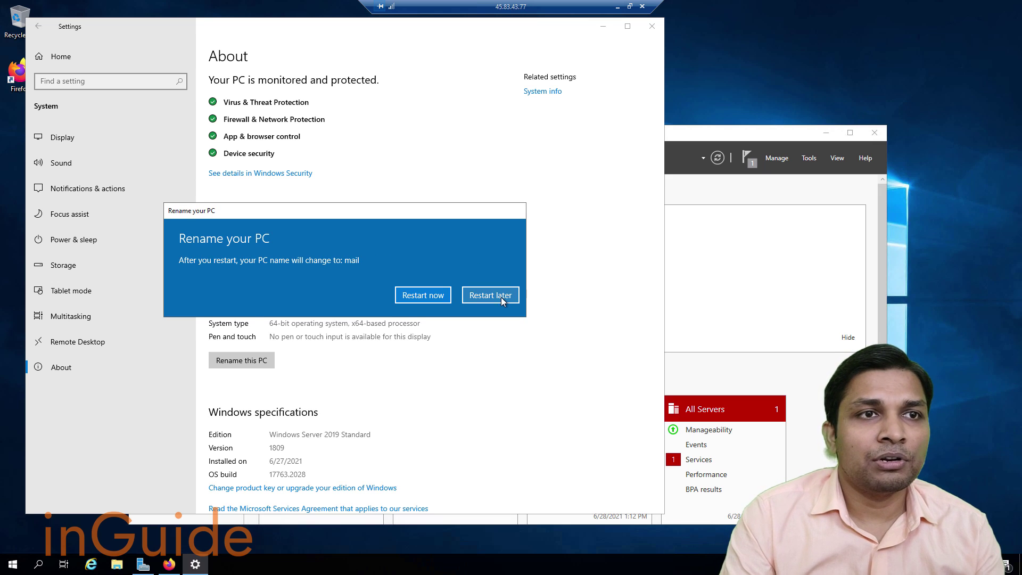
pyautogui.click(431, 296)
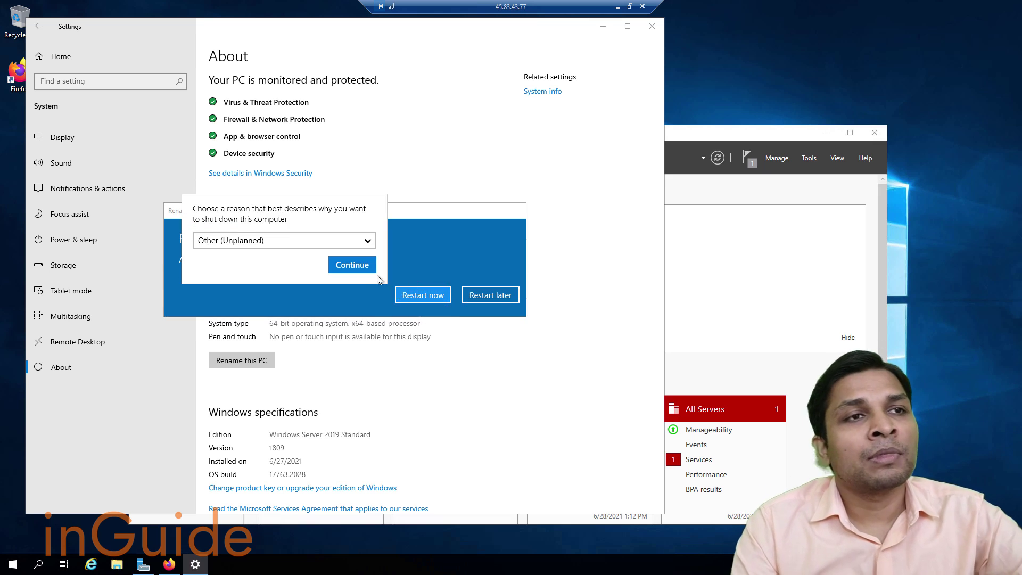
pyautogui.click(359, 260)
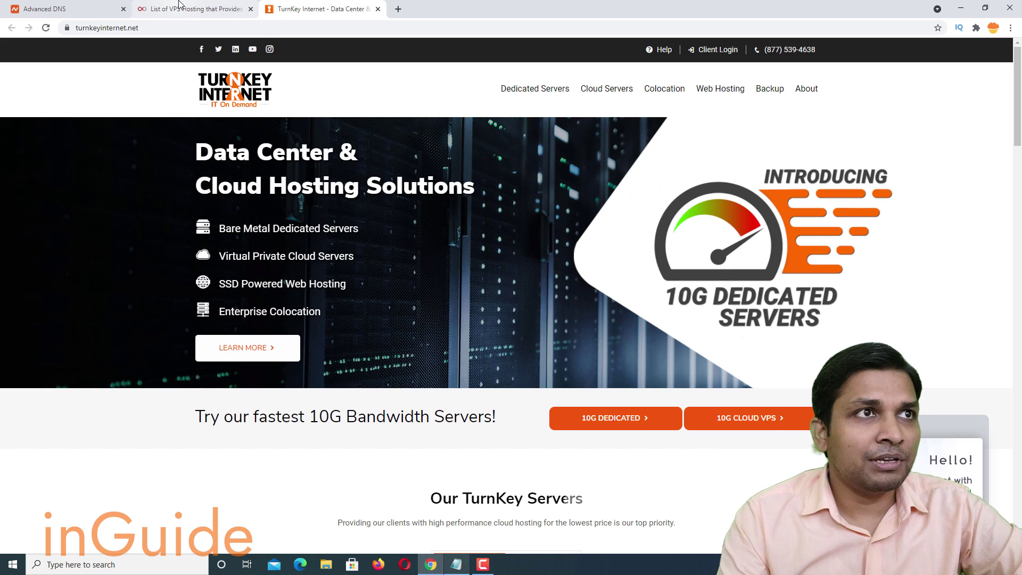
# Replace the mail A record's old IP with 45.83.43.77 copied from the notes.
pyautogui.click(91, 8)
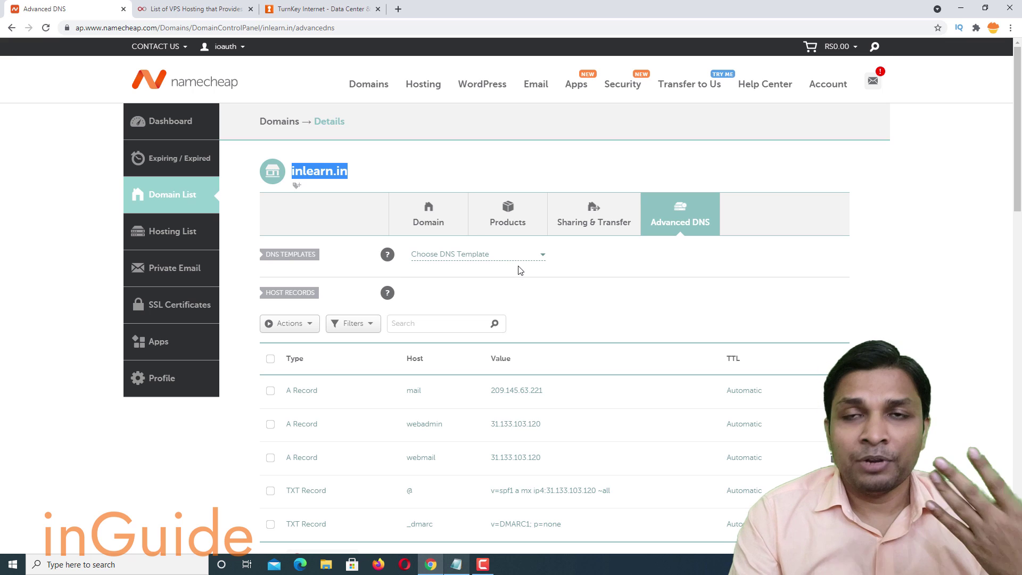
pyautogui.scroll(-4, 551, 282)
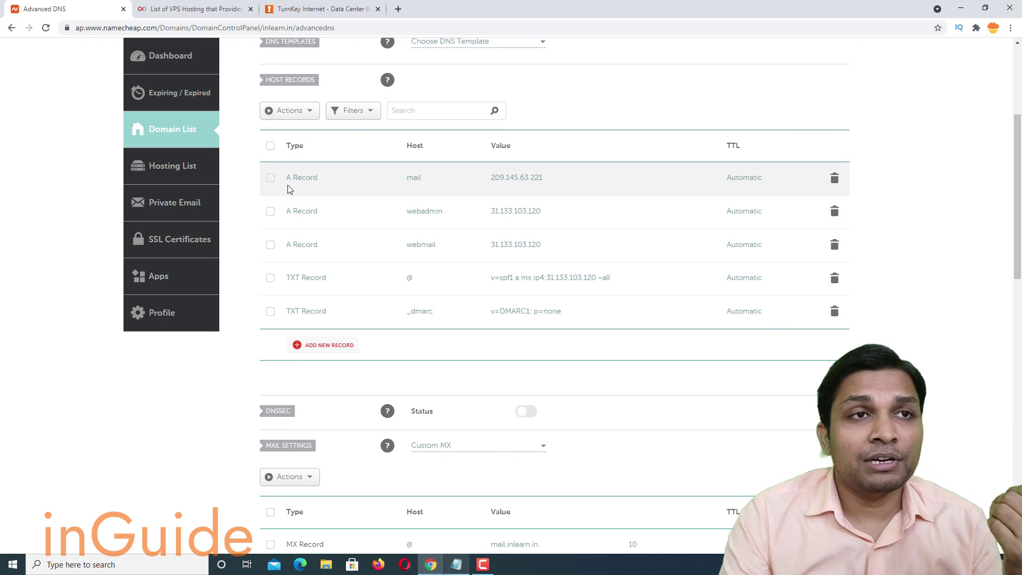
pyautogui.click(424, 182)
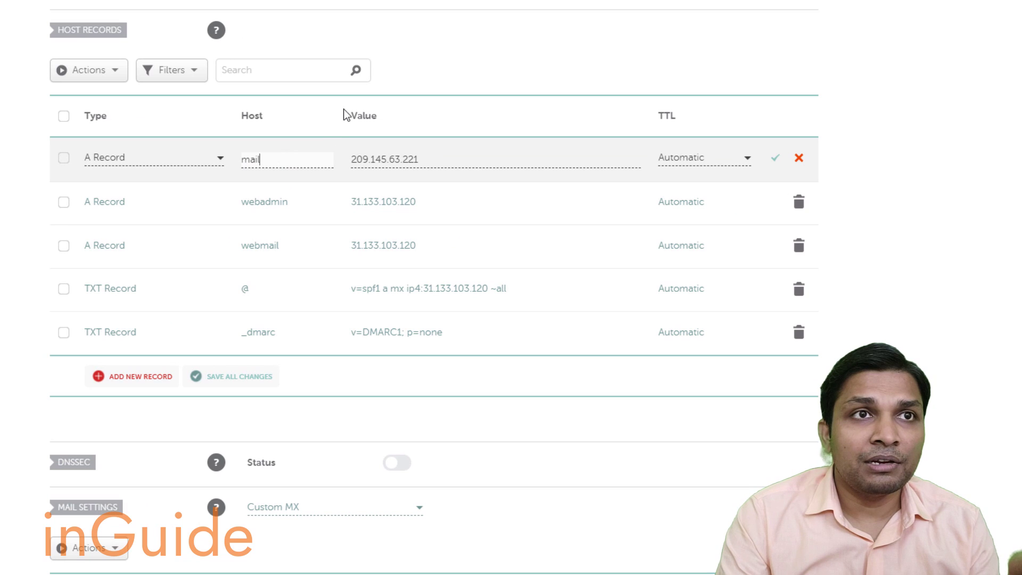
pyautogui.doubleClick(352, 114)
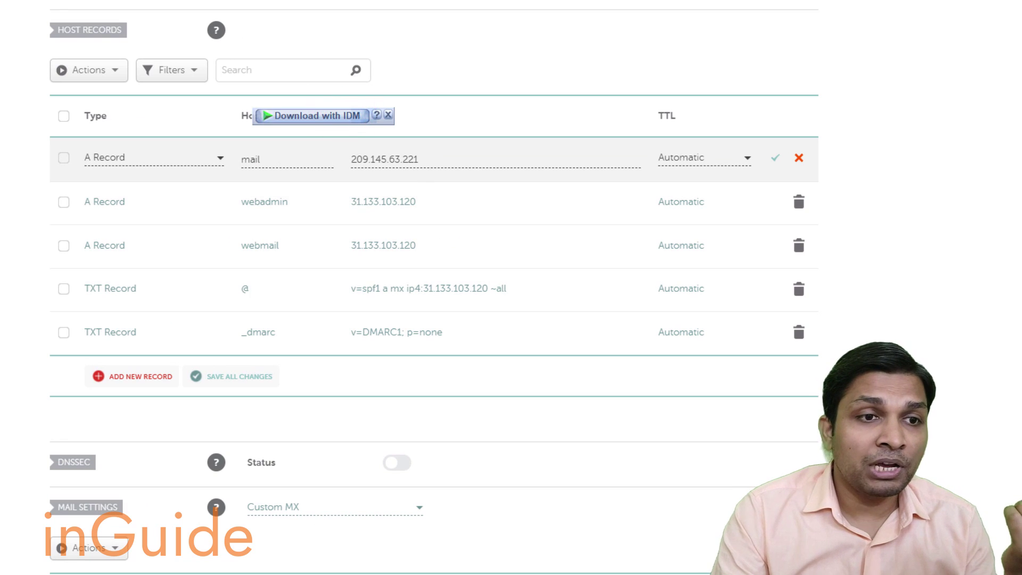
pyautogui.click(330, 572)
pyautogui.moveTo(39, 66); pyautogui.dragTo(2, 65)
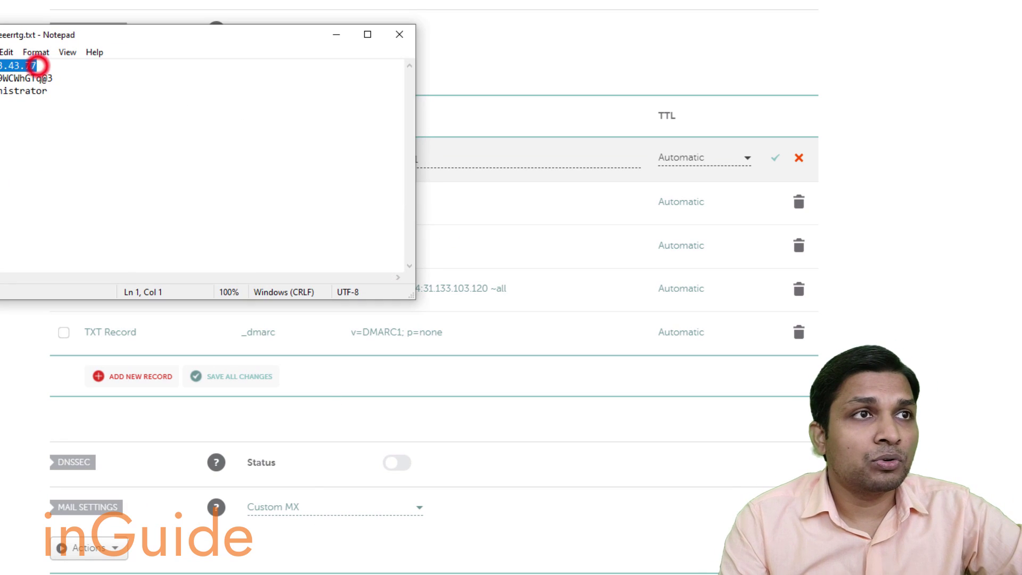
pyautogui.click(336, 34)
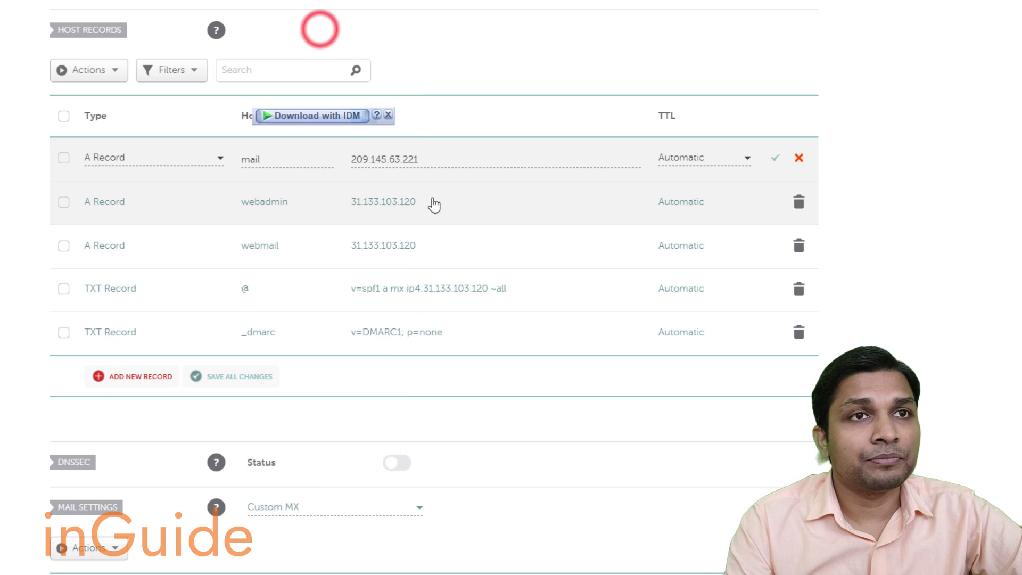
pyautogui.moveTo(450, 154); pyautogui.dragTo(346, 151)
pyautogui.write('45.83.43.77')
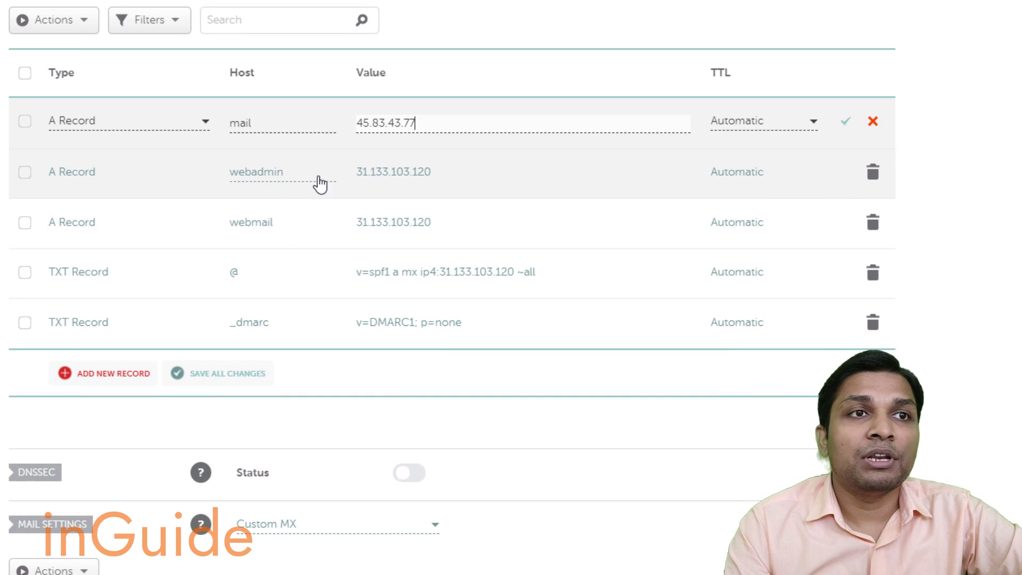
# Set the webadmin and webmail A records to 45.83.43.77 as well.
pyautogui.click(445, 171)
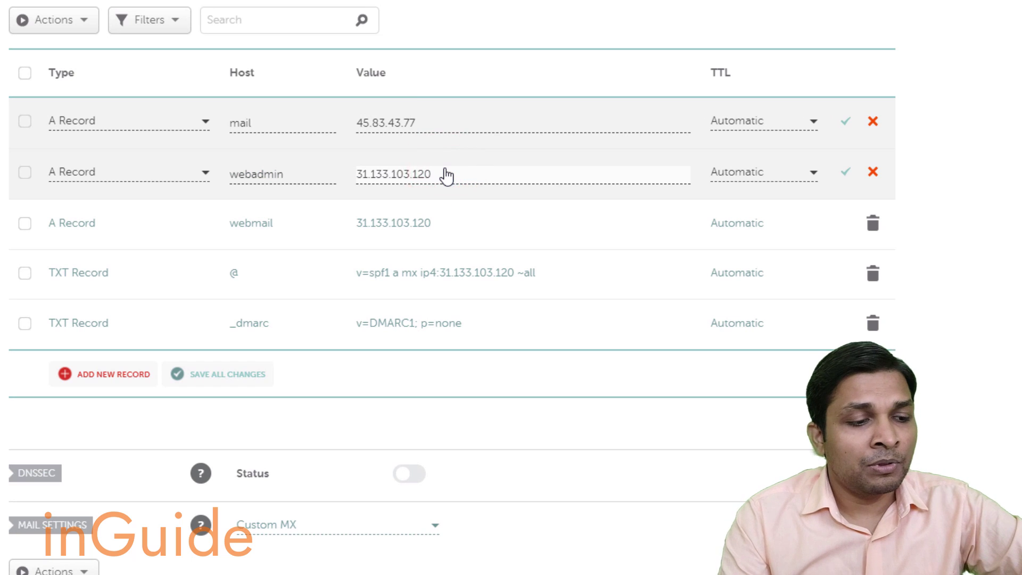
pyautogui.hotkey('ctrl', 'a')
pyautogui.write('45.83.43.77')
pyautogui.click(447, 222)
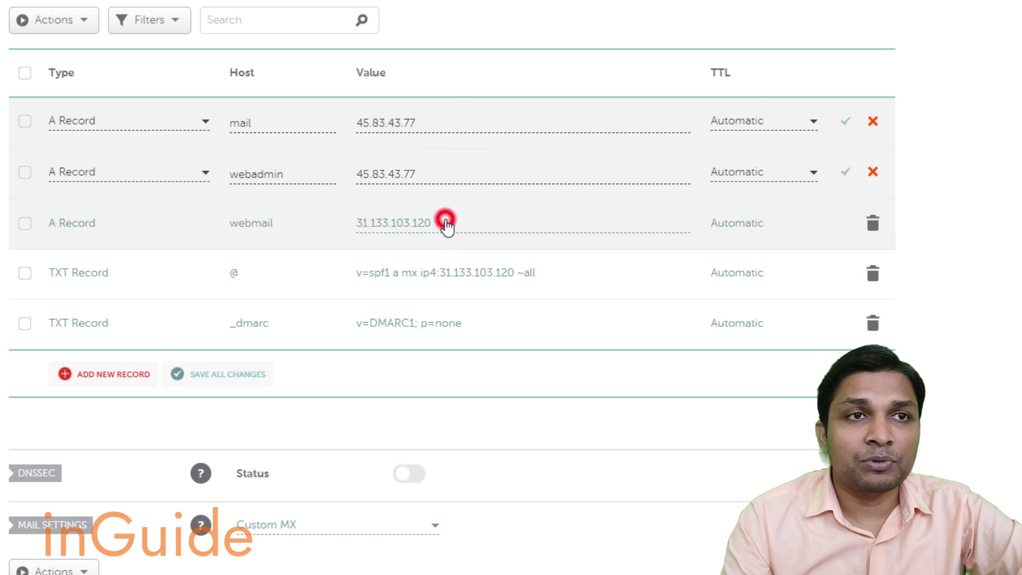
pyautogui.hotkey('ctrl', 'a')
pyautogui.write('45.83.43.77')
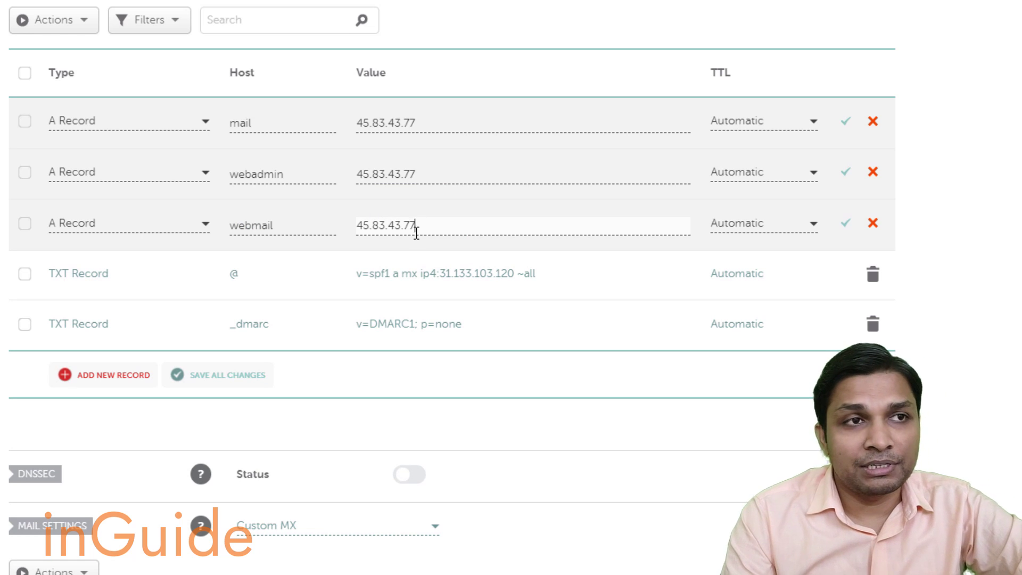
pyautogui.scroll(-2, 394, 232)
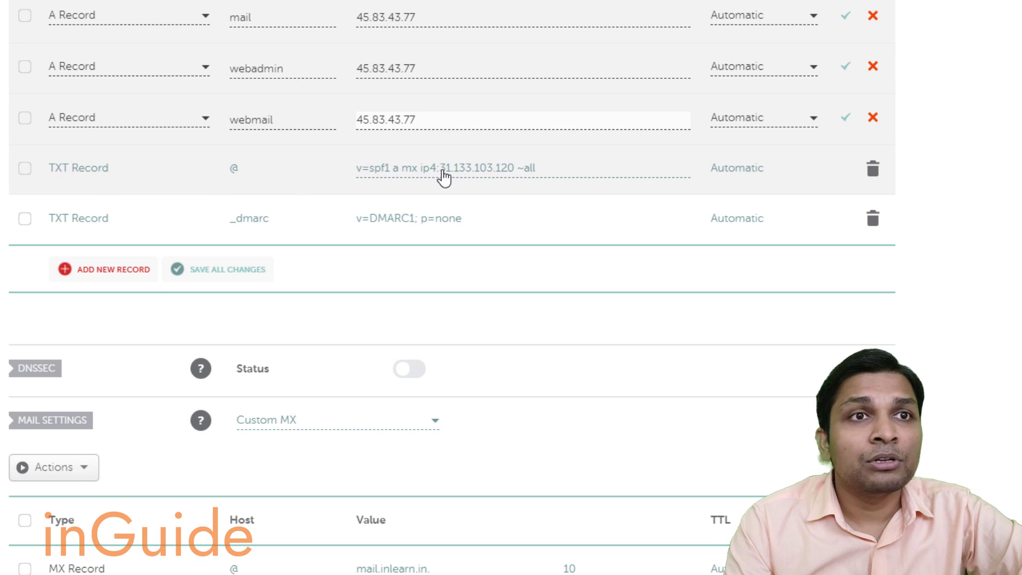
# Swap 31.133.103.120 for 45.83.43.77 in the SPF TXT value and save all changes.
pyautogui.click(373, 174)
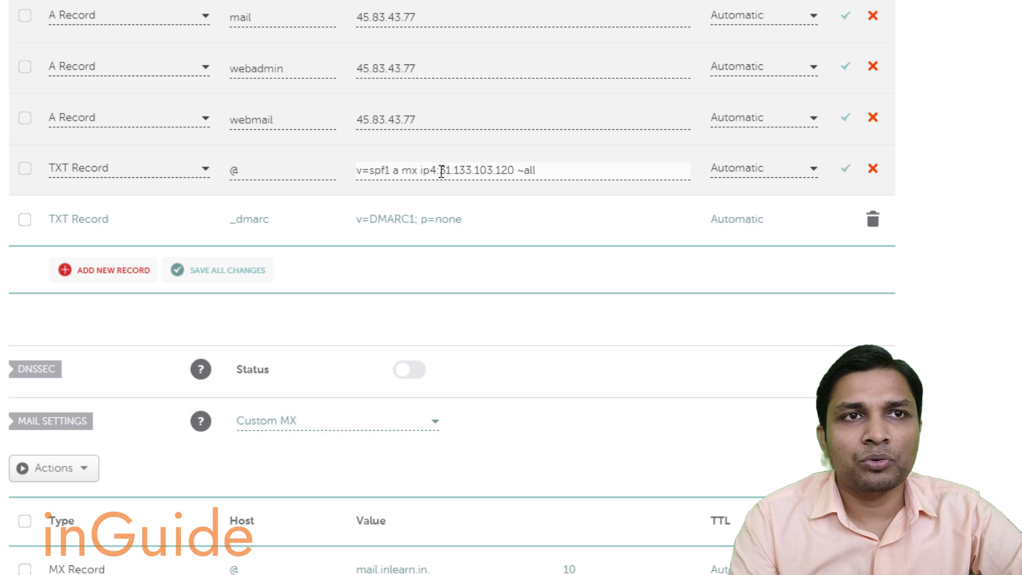
pyautogui.moveTo(442, 171); pyautogui.dragTo(513, 160)
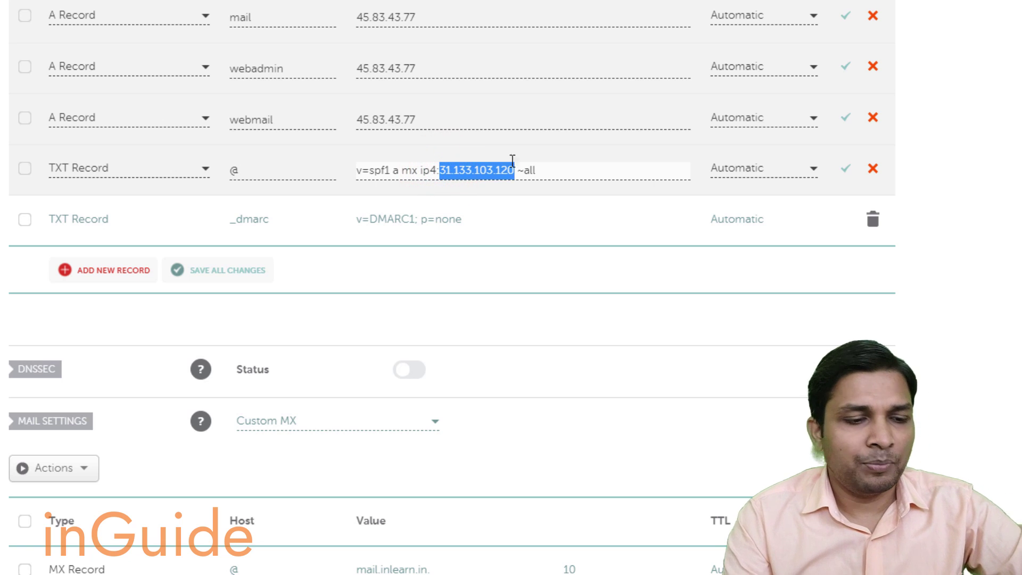
pyautogui.write('45.83.43.77')
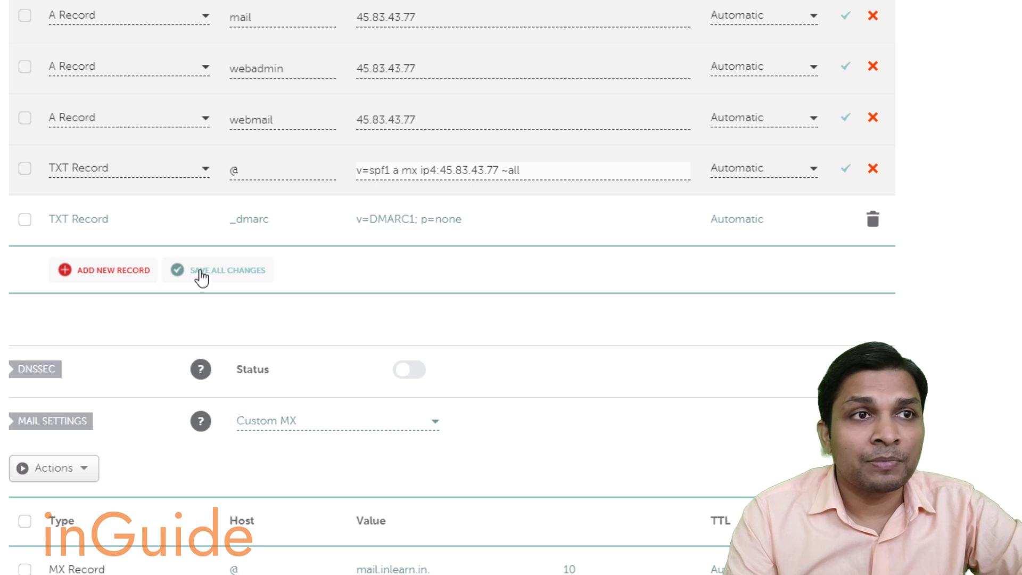
pyautogui.click(198, 271)
pyautogui.scroll(-3, 482, 232)
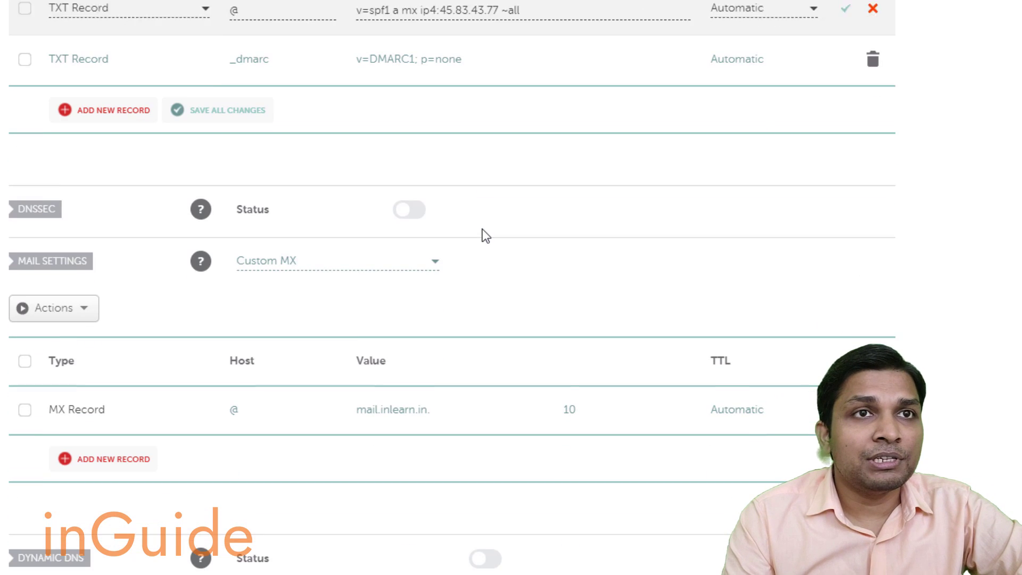
pyautogui.scroll(-3, 482, 233)
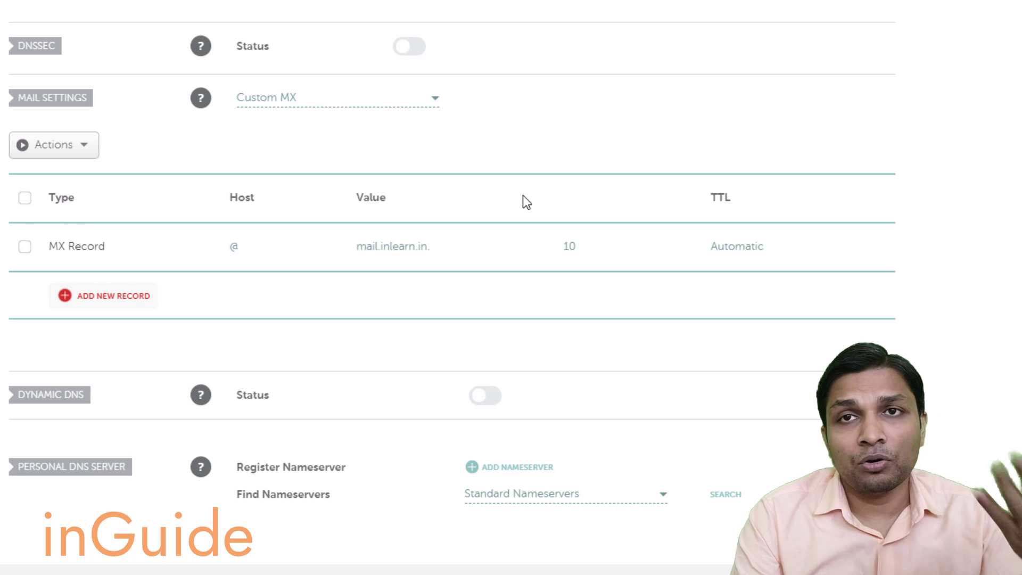
pyautogui.scroll(3, 593, 234)
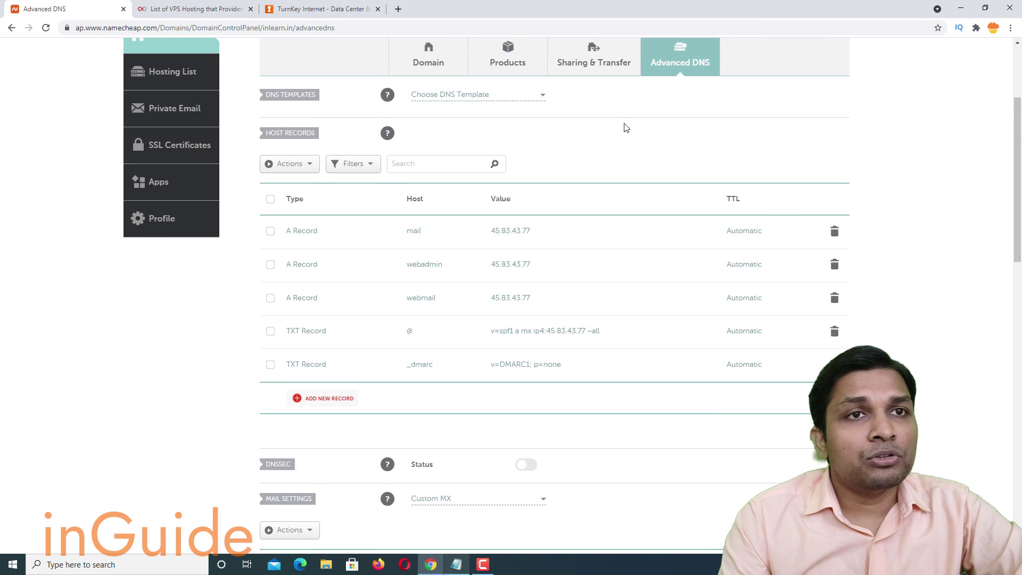
# Reconnect to 45.83.43.77 from the recent Remote Desktop entry, accepting the certificate warning.
pyautogui.click(13, 565)
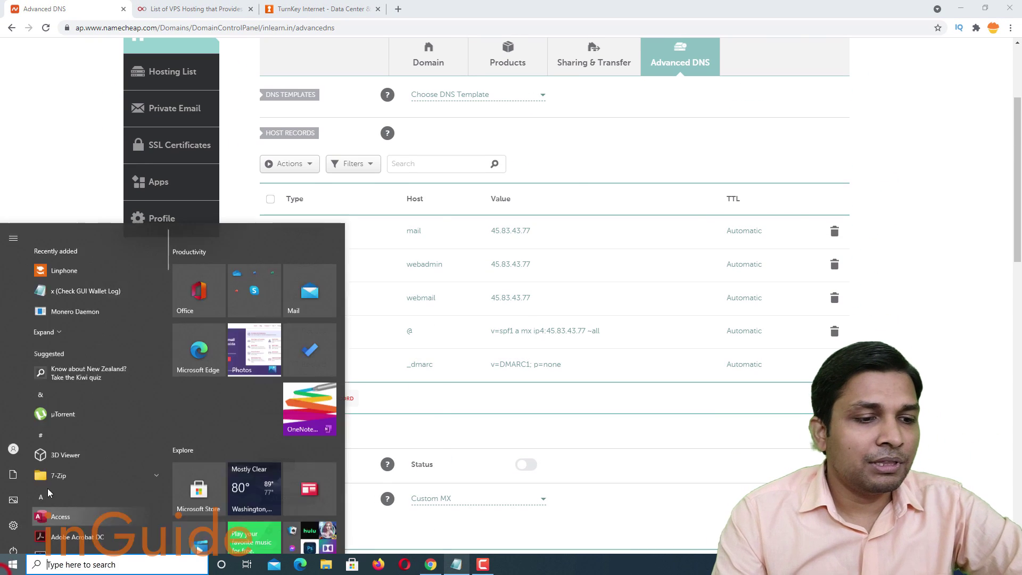
pyautogui.write('rdp')
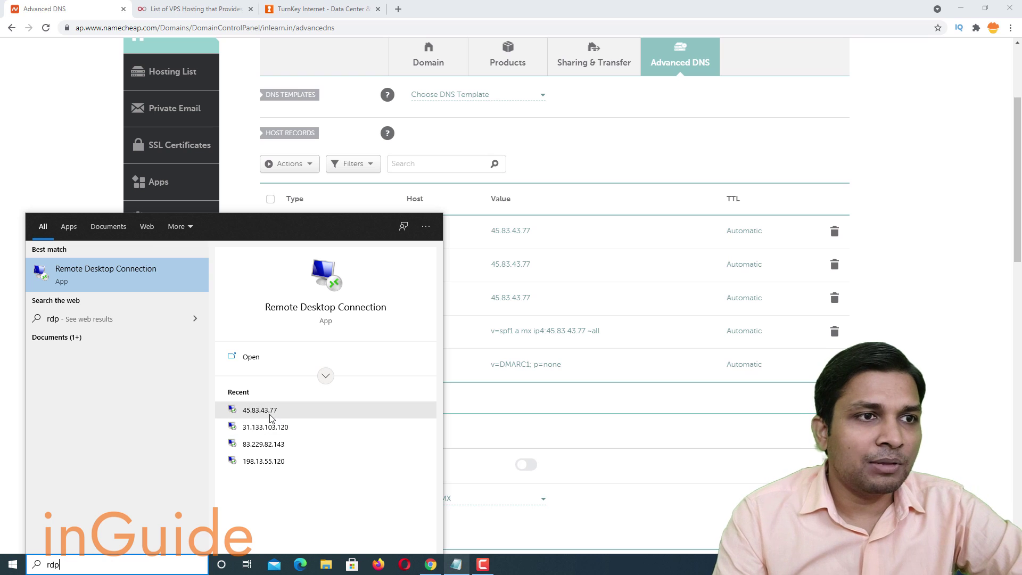
pyautogui.click(263, 411)
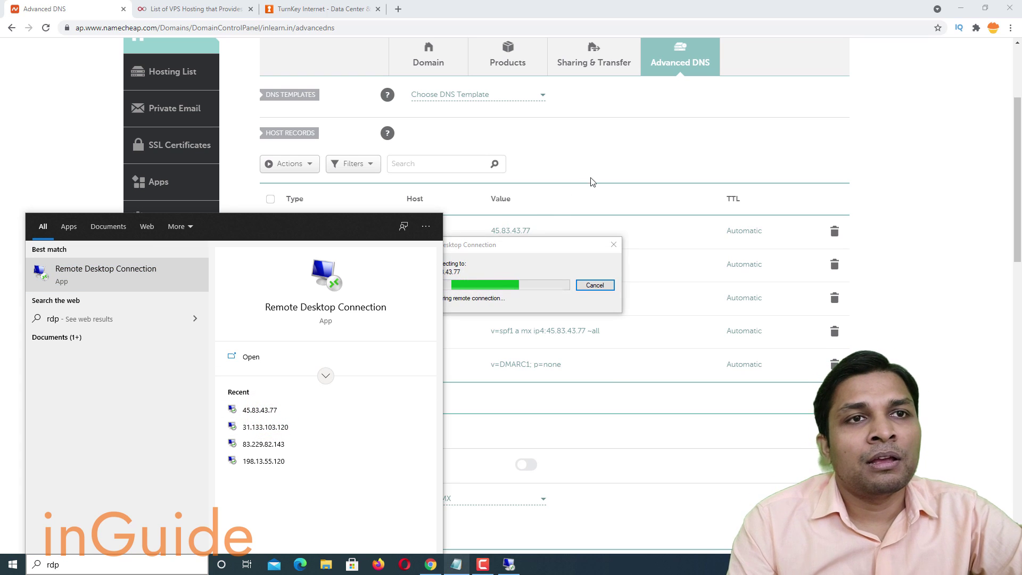
pyautogui.click(544, 368)
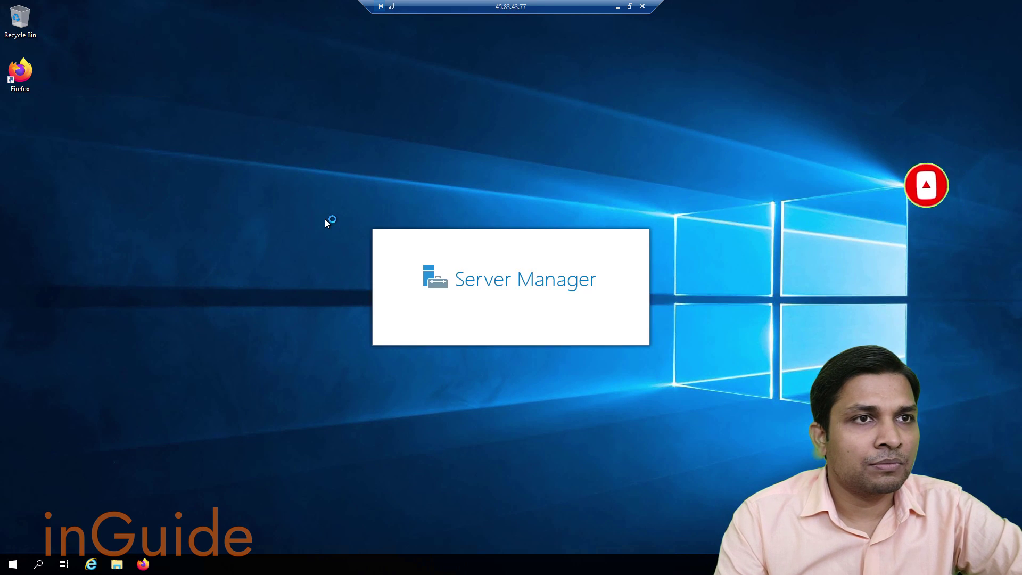
# Run standard1034 from the Downloads folder and dismiss the Installation Note.
pyautogui.press('super+e')
pyautogui.click(261, 200)
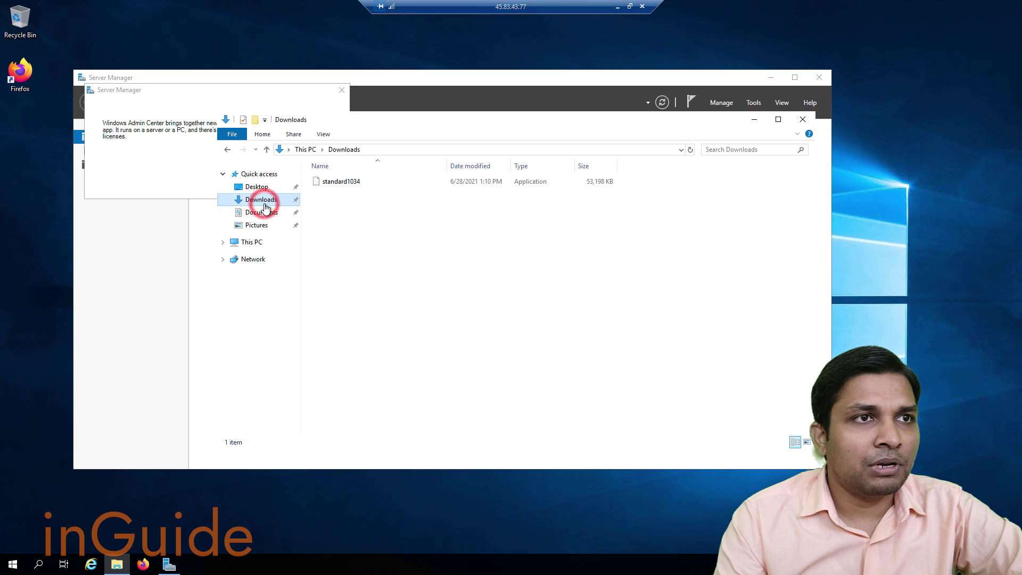
pyautogui.click(361, 183)
pyautogui.doubleClick(360, 183)
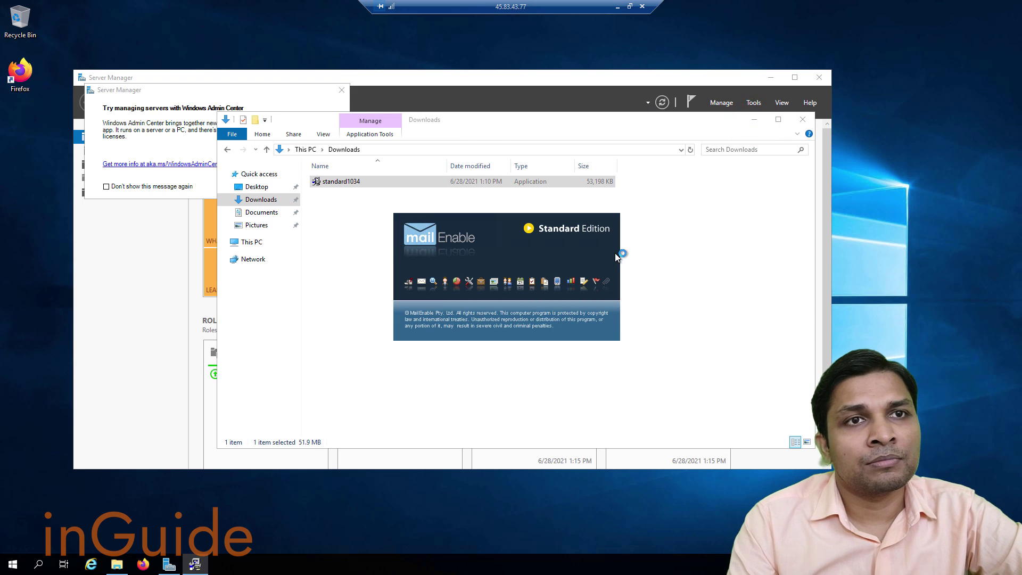
pyautogui.click(482, 317)
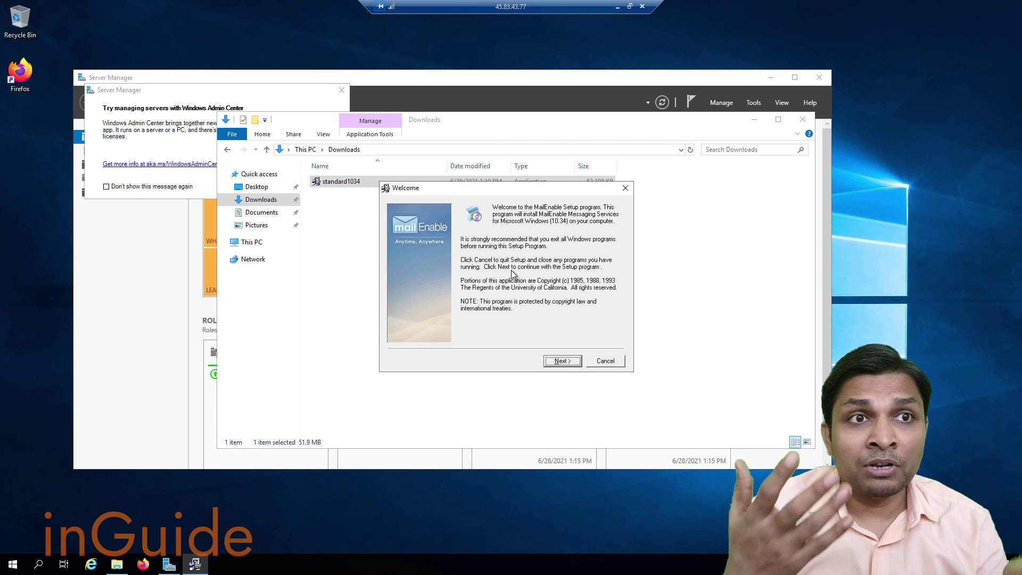
# Enter the installer owner details: name admin, company Inlearn.
pyautogui.click(563, 363)
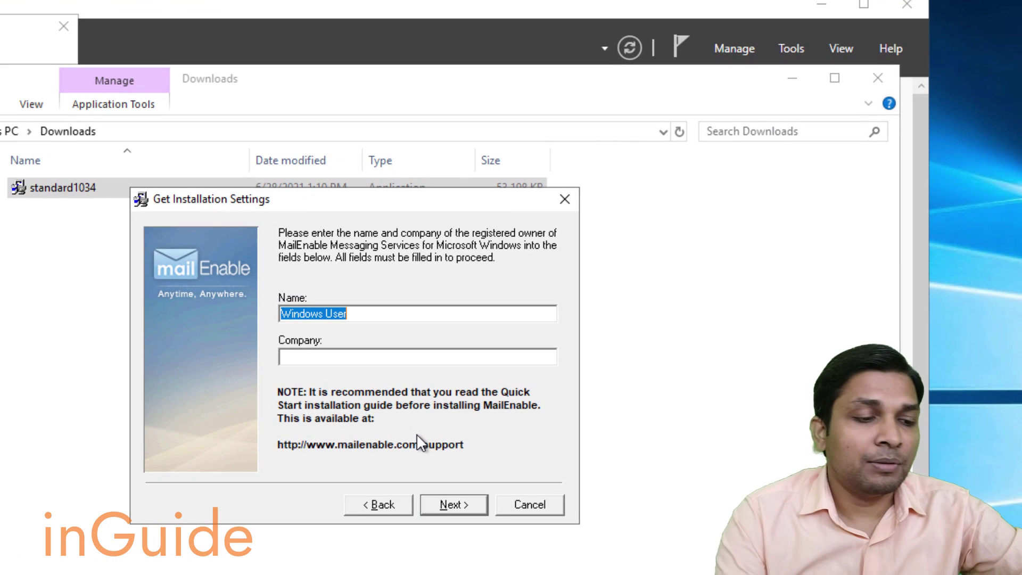
pyautogui.write('admin')
pyautogui.press('Tab')
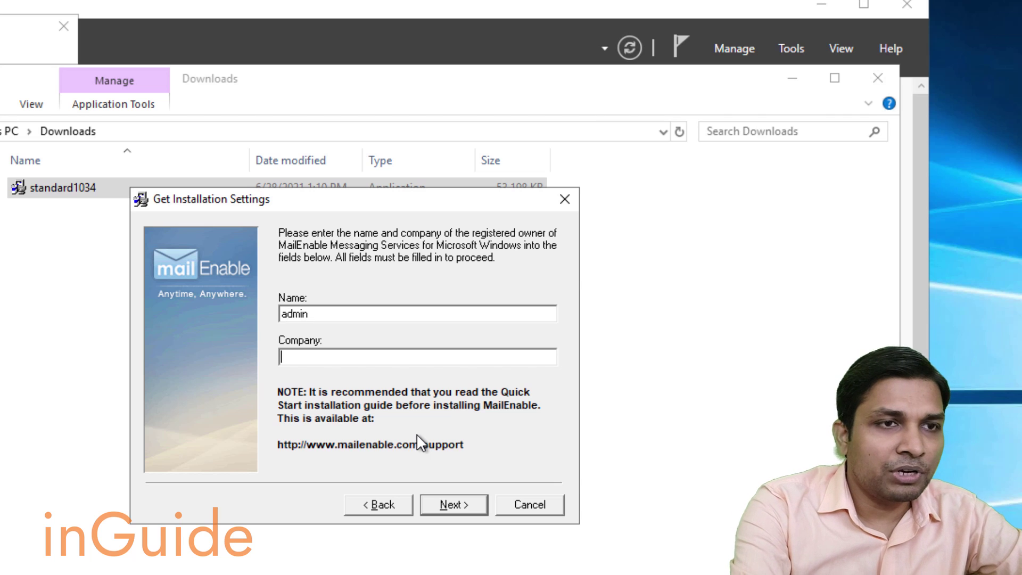
pyautogui.write('Inlearn')
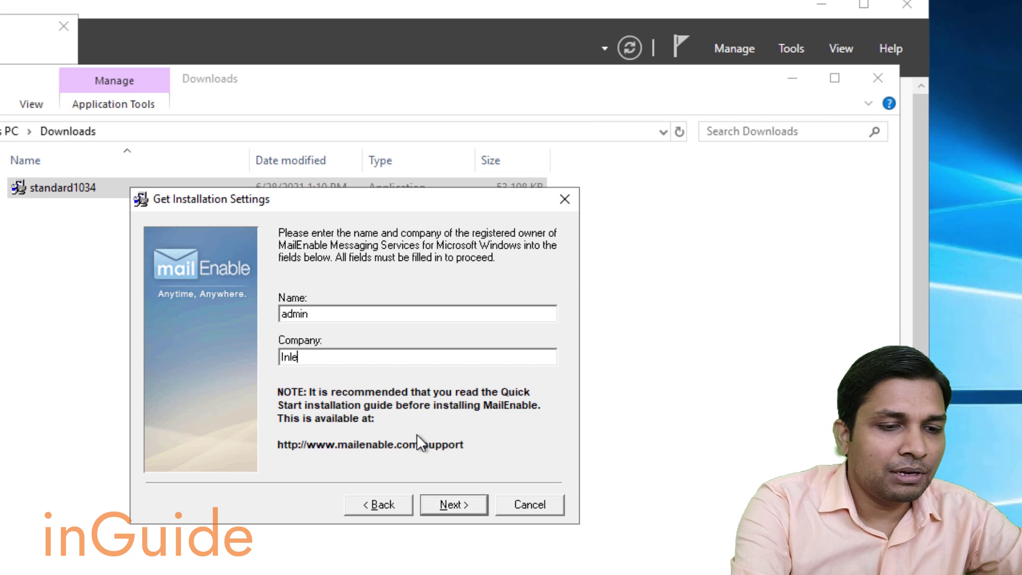
pyautogui.click(455, 505)
# Accept the licence terms and keep the default program location, program group and repository folder.
pyautogui.click(455, 506)
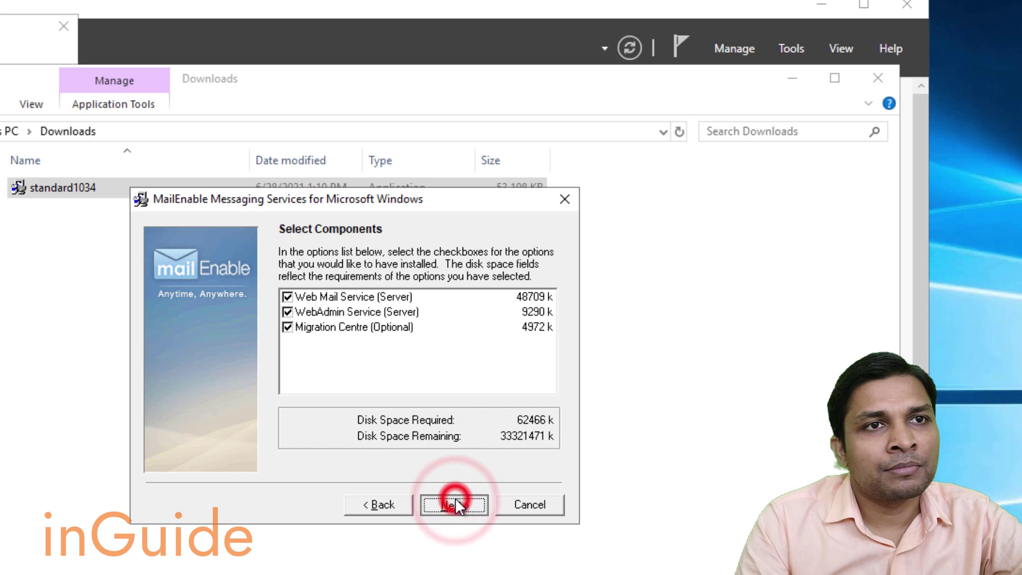
pyautogui.click(455, 505)
pyautogui.click(455, 505)
pyautogui.click(456, 506)
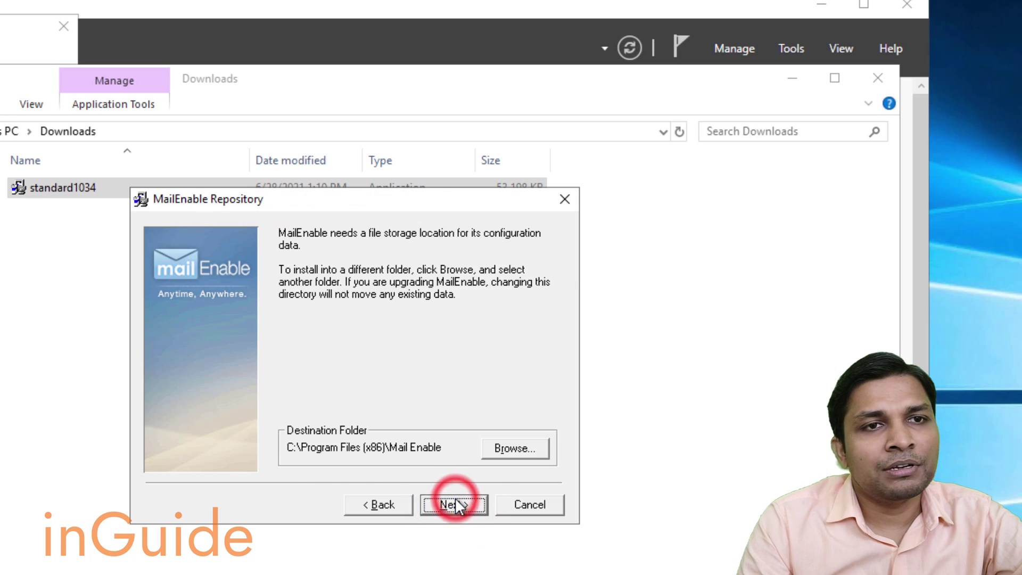
pyautogui.click(455, 504)
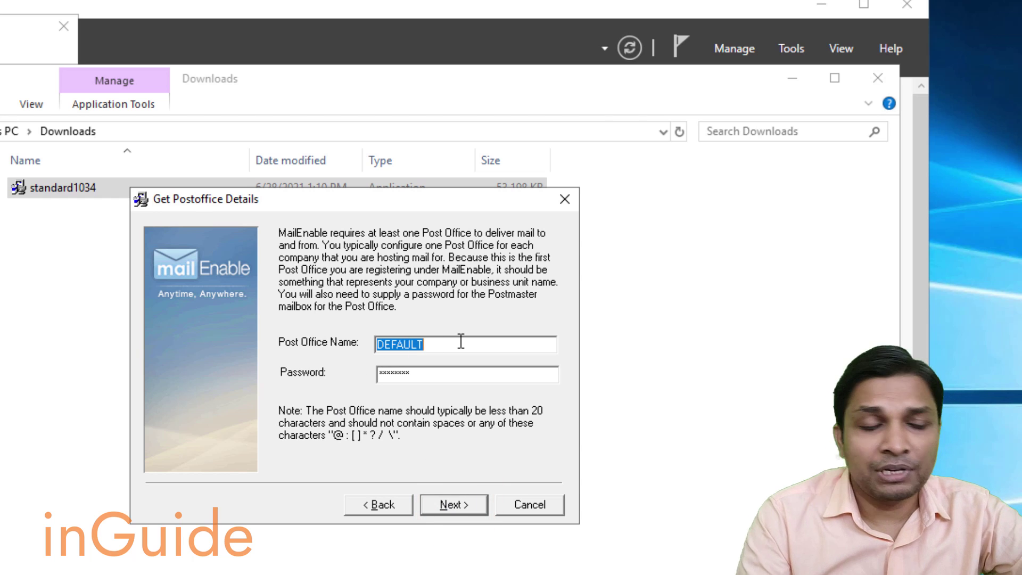
# Name the post office inlearn.in and clear the postmaster password field.
pyautogui.write('inlearn.in')
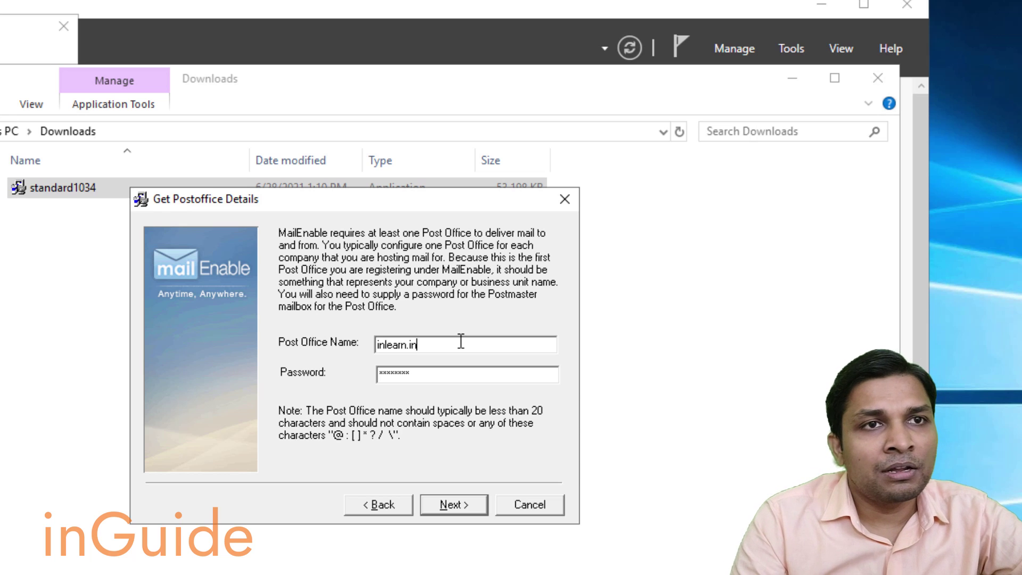
pyautogui.press('Tab')
pyautogui.press('Tab')
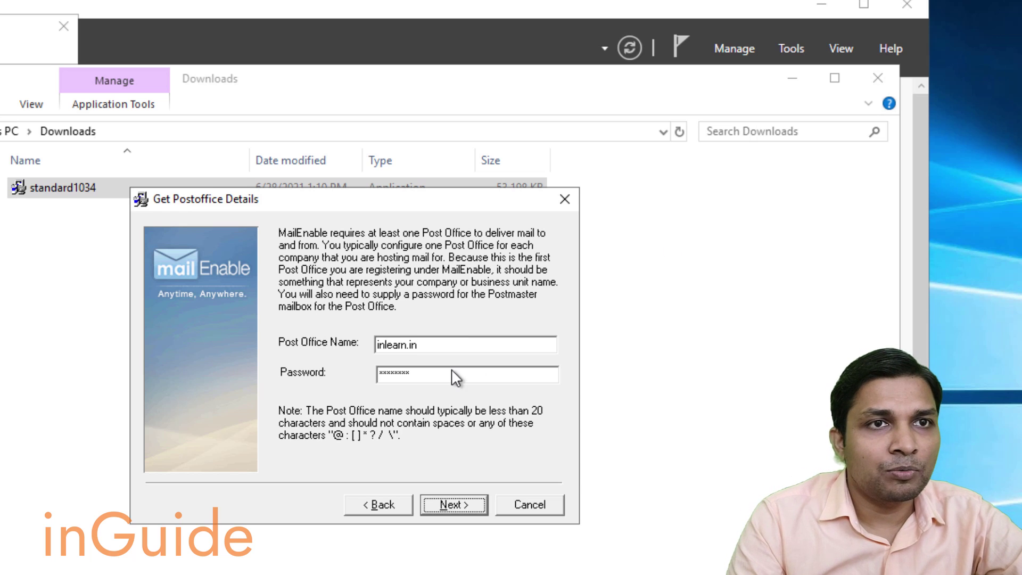
pyautogui.click(452, 369)
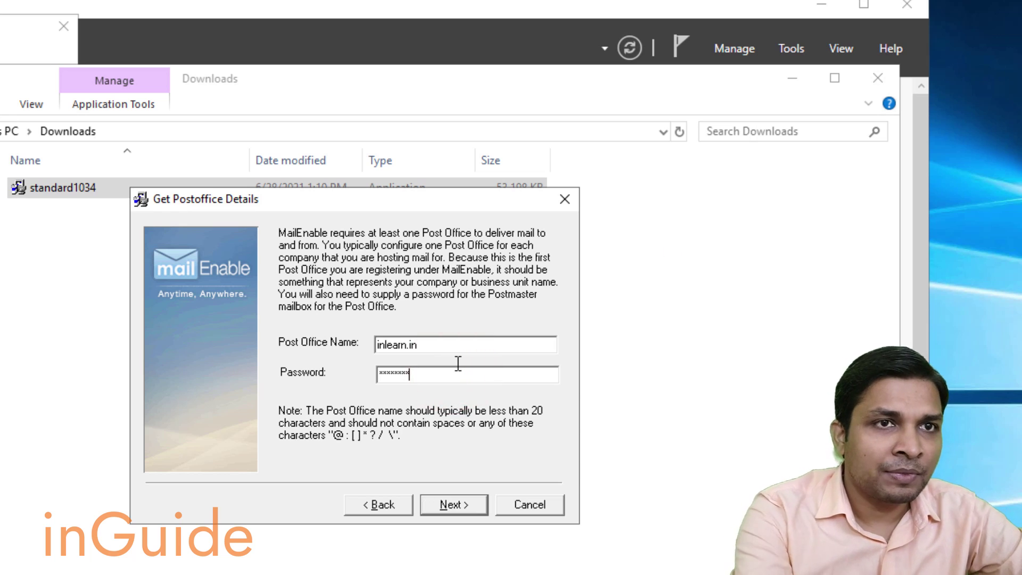
pyautogui.press('BackSpace')
pyautogui.press('BackSpace')
pyautogui.press('BackSpace')
pyautogui.press('BackSpace')
pyautogui.press('BackSpace')
pyautogui.press('BackSpace')
pyautogui.press('BackSpace')
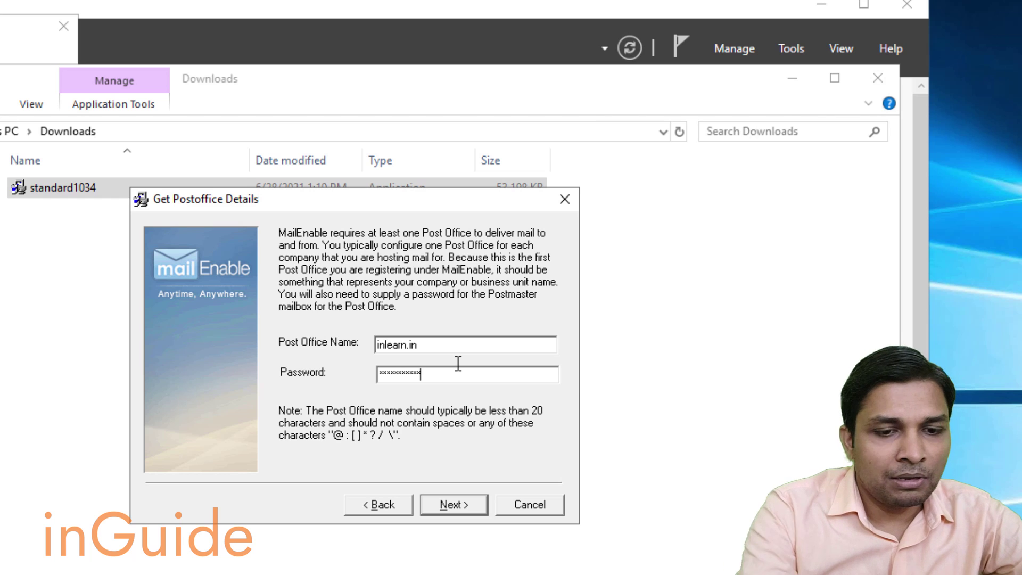
pyautogui.click(455, 503)
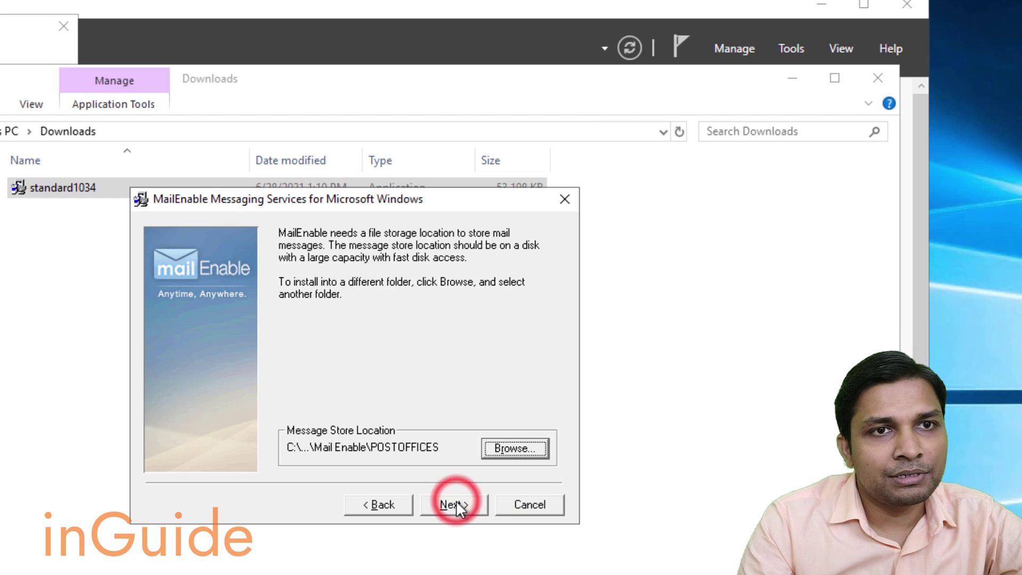
# Keep the default message store, set the SMTP domain to inlearn.in, and start installing.
pyautogui.click(457, 504)
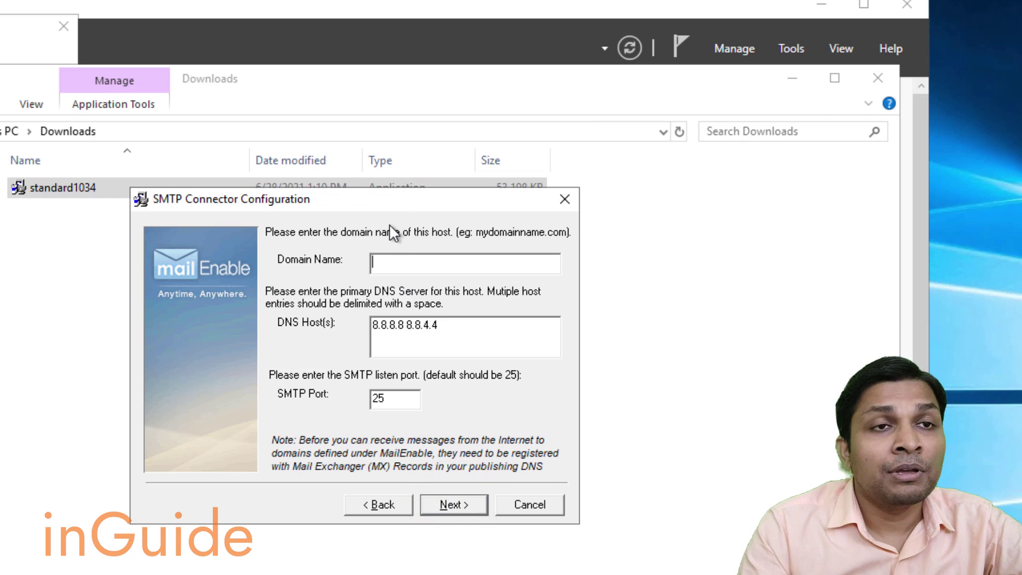
pyautogui.write('inlearn')
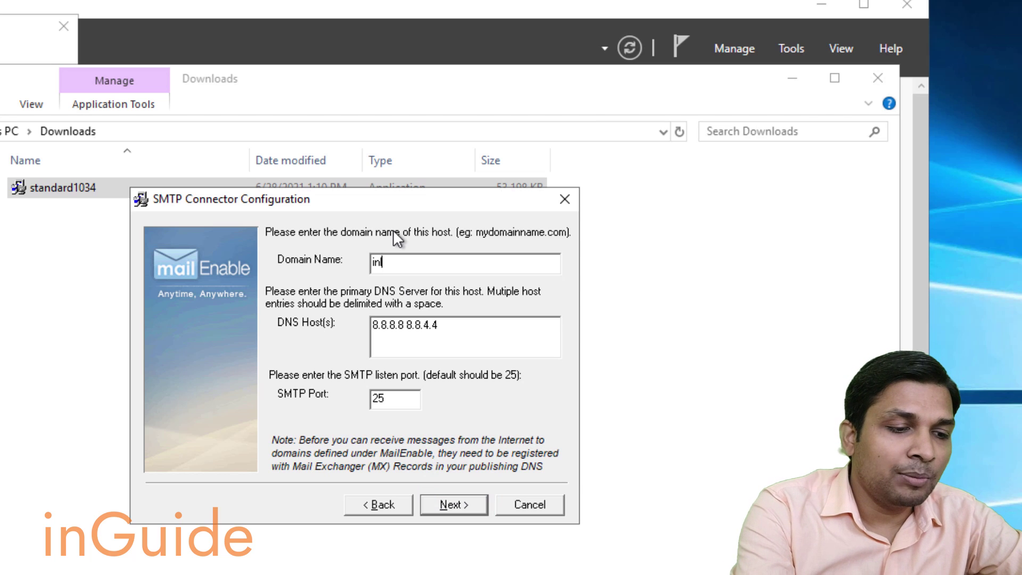
pyautogui.write('.in')
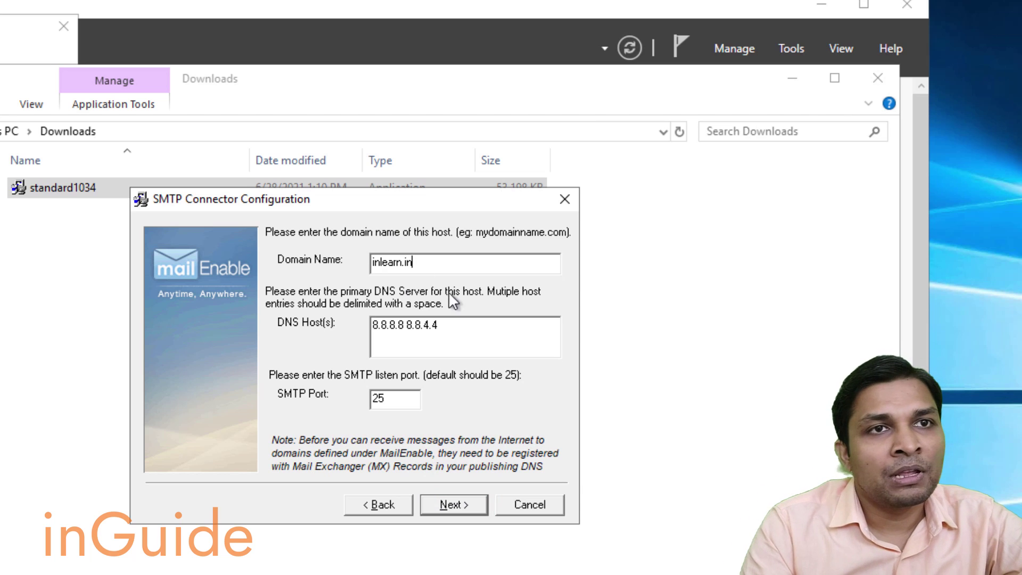
pyautogui.click(452, 506)
pyautogui.click(452, 508)
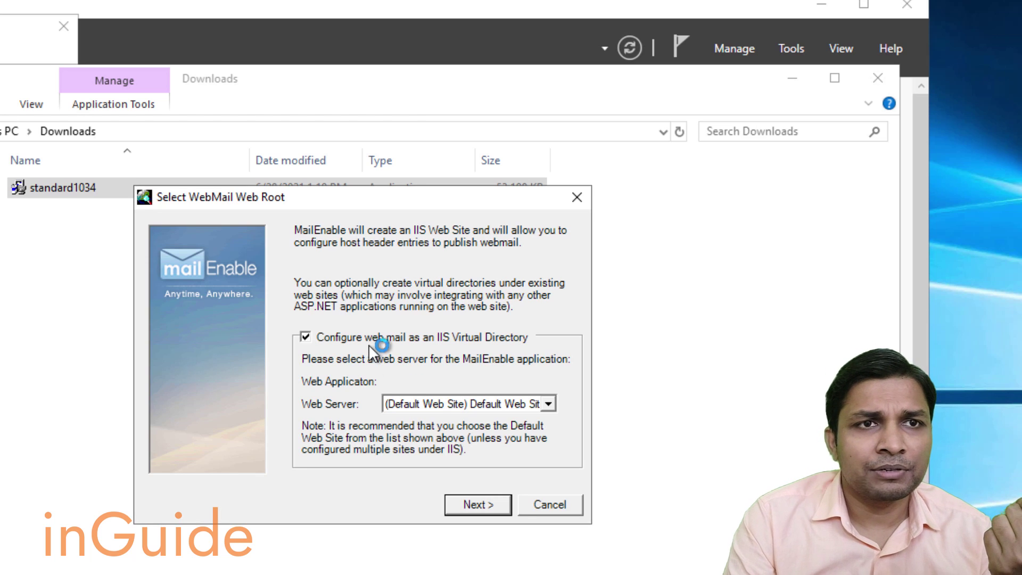
# Accept the webmail and web admin virtual directory setup and finish the installer.
pyautogui.click(482, 504)
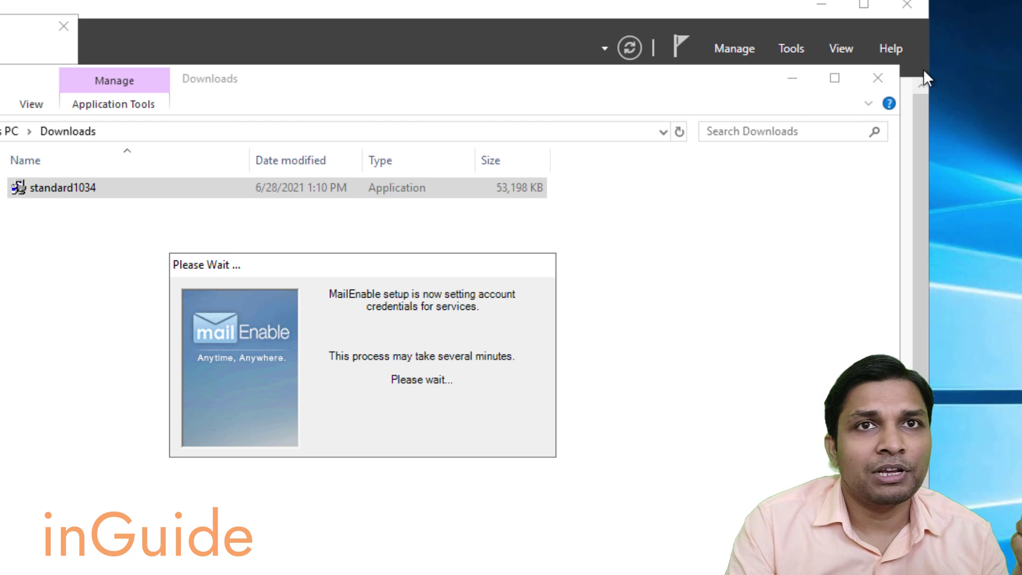
pyautogui.click(878, 78)
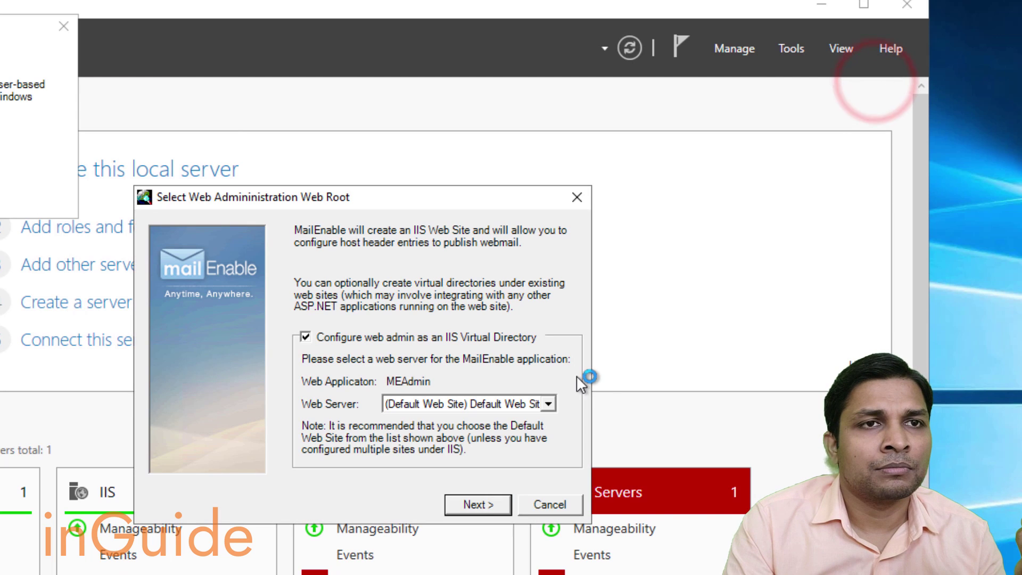
pyautogui.click(478, 504)
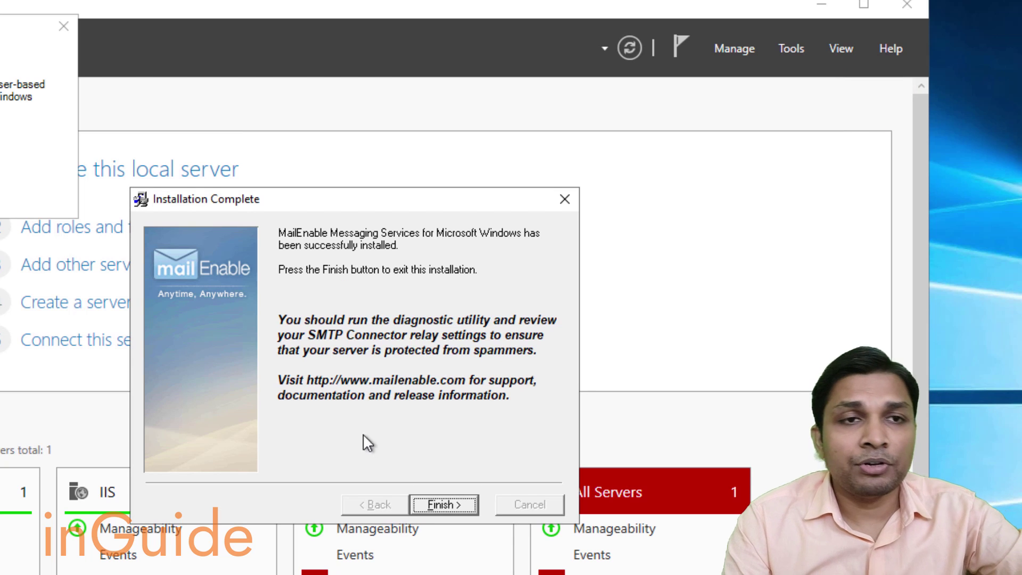
pyautogui.click(445, 503)
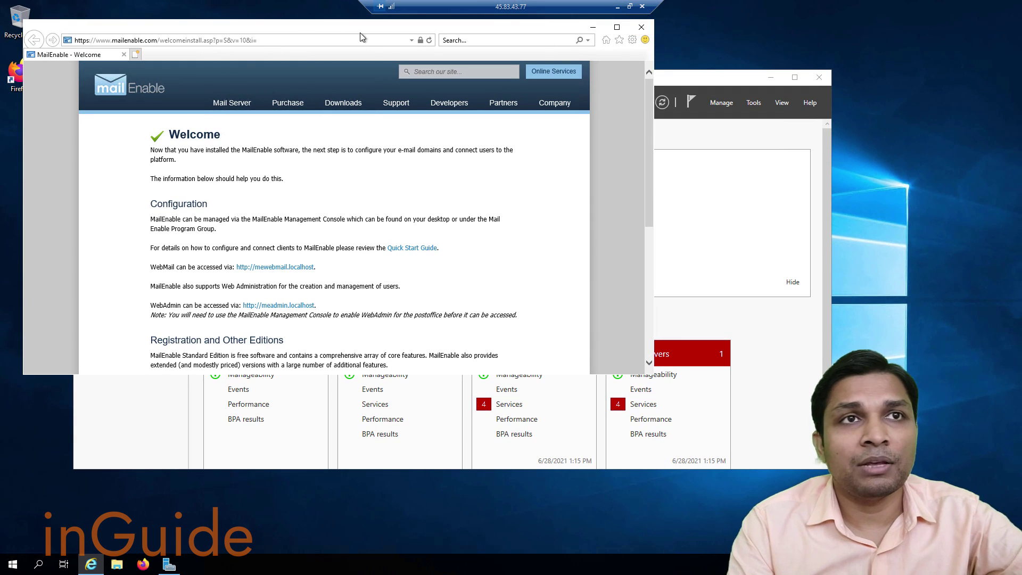
# Close the welcome page and launch MailEnable from the Start menu's Recently added list.
pyautogui.click(642, 28)
pyautogui.click(343, 91)
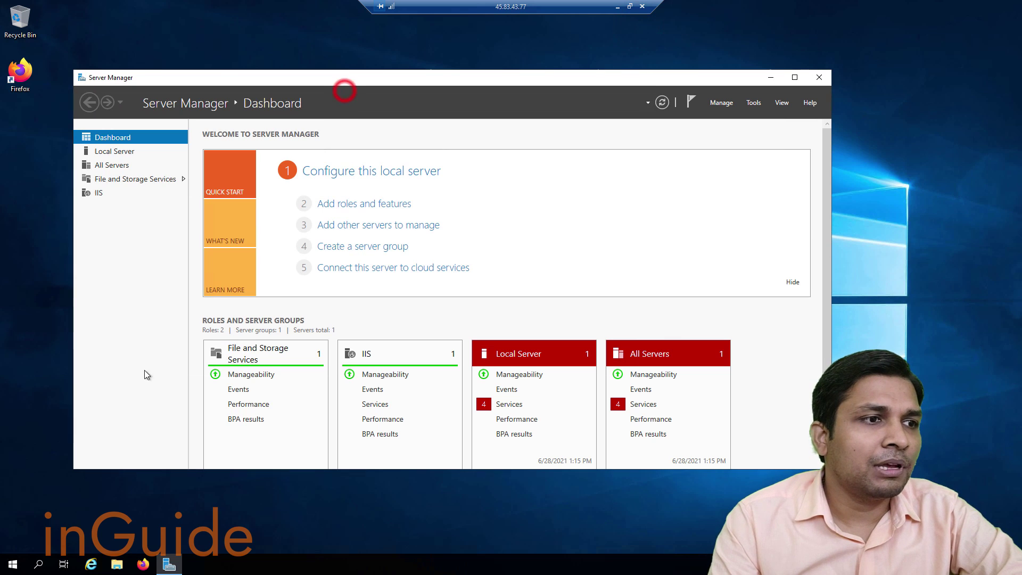
pyautogui.click(9, 565)
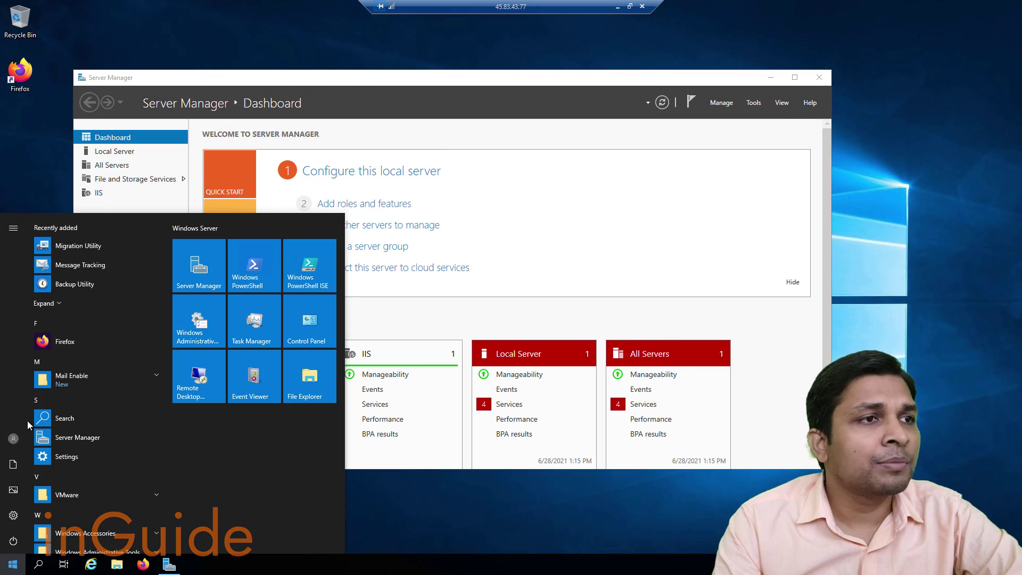
pyautogui.click(50, 303)
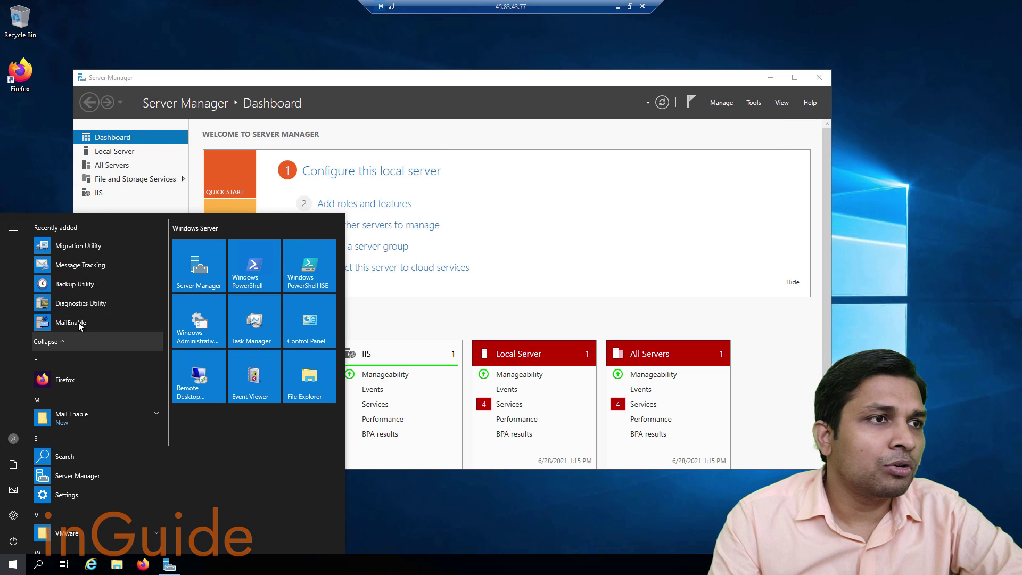
pyautogui.click(74, 322)
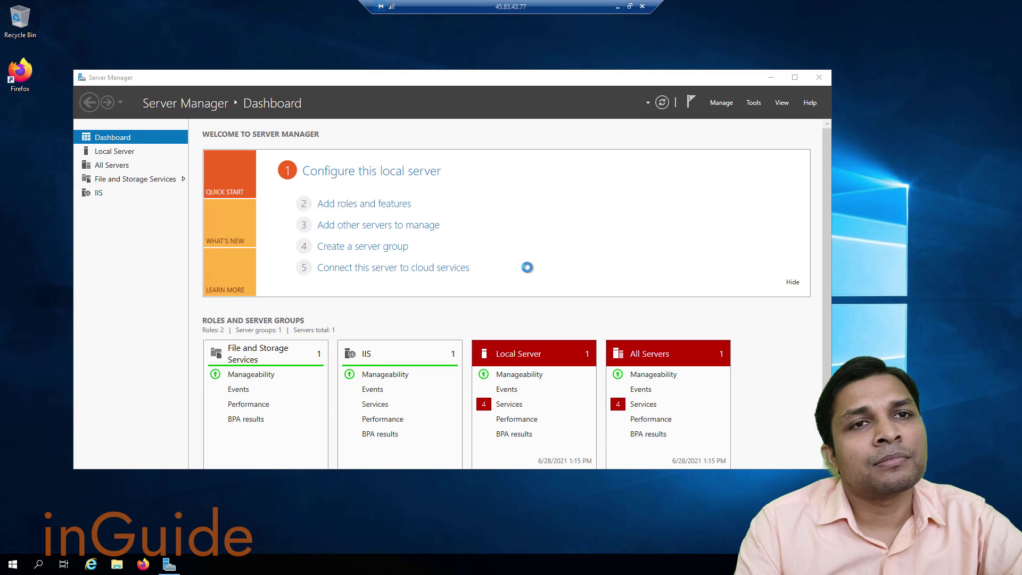
pyautogui.moveTo(269, 49); pyautogui.dragTo(375, 82)
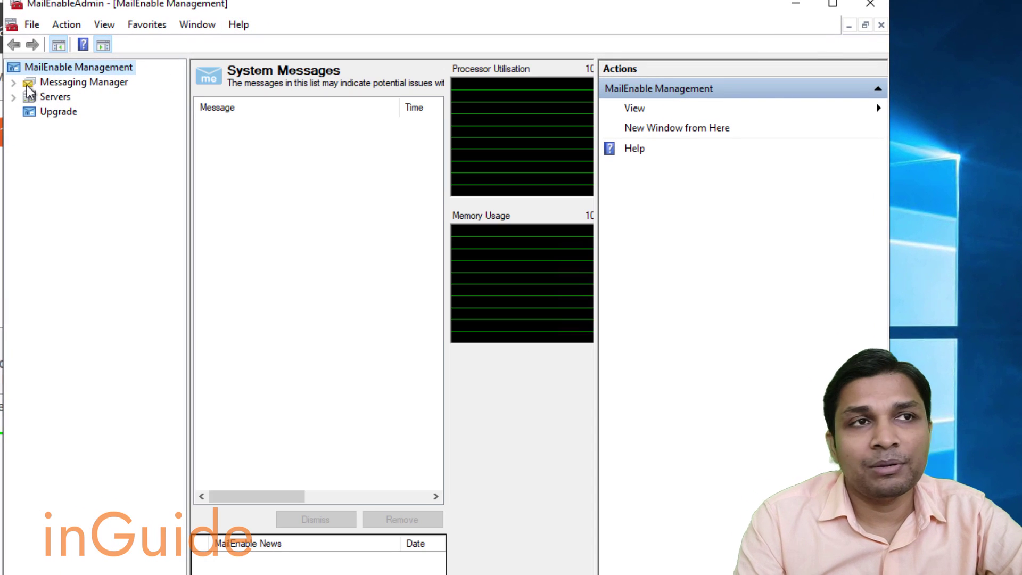
# Expand Messaging Manager > Post Offices > inlearn.in and show its Domains.
pyautogui.click(13, 82)
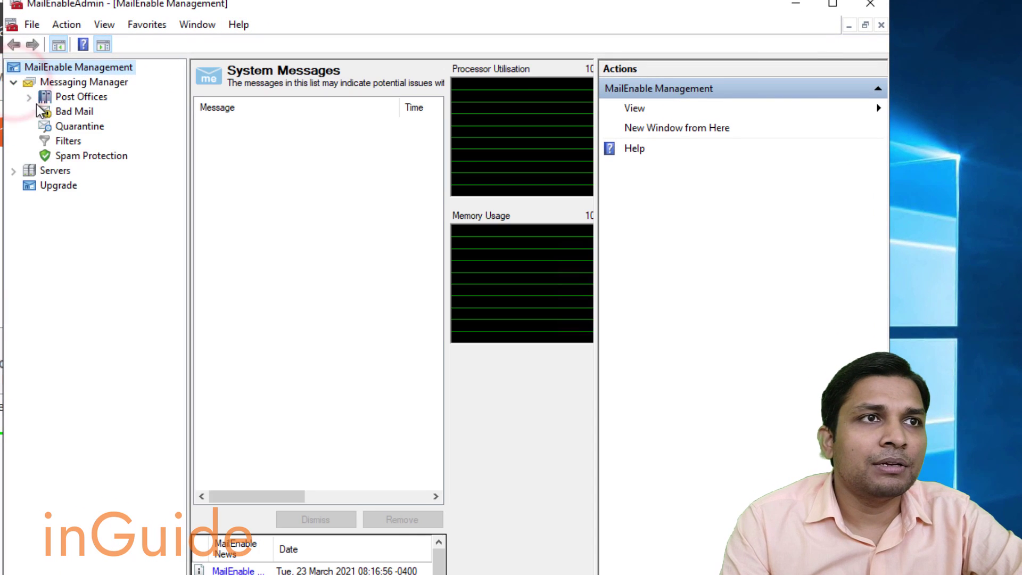
pyautogui.click(29, 97)
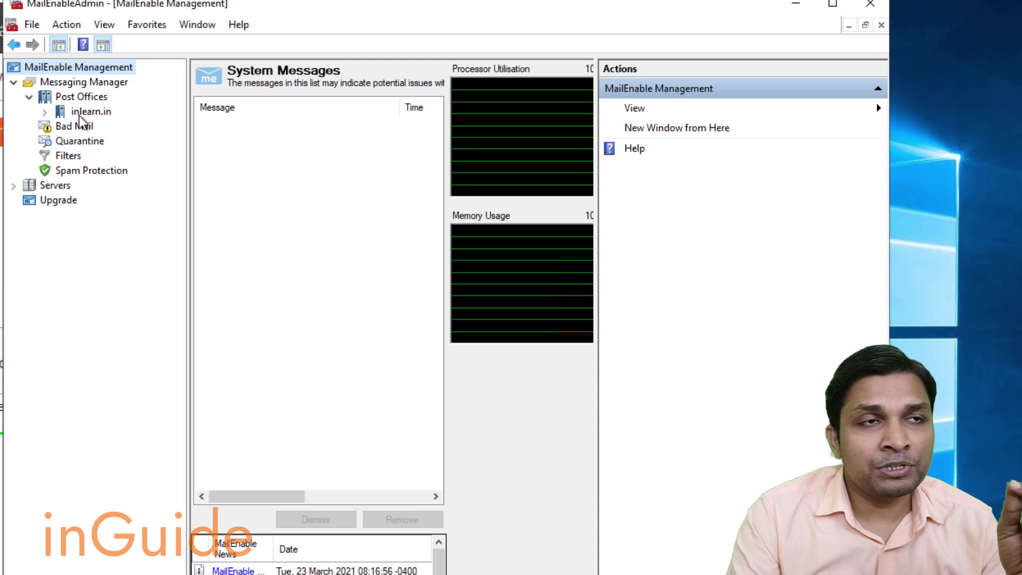
pyautogui.click(46, 113)
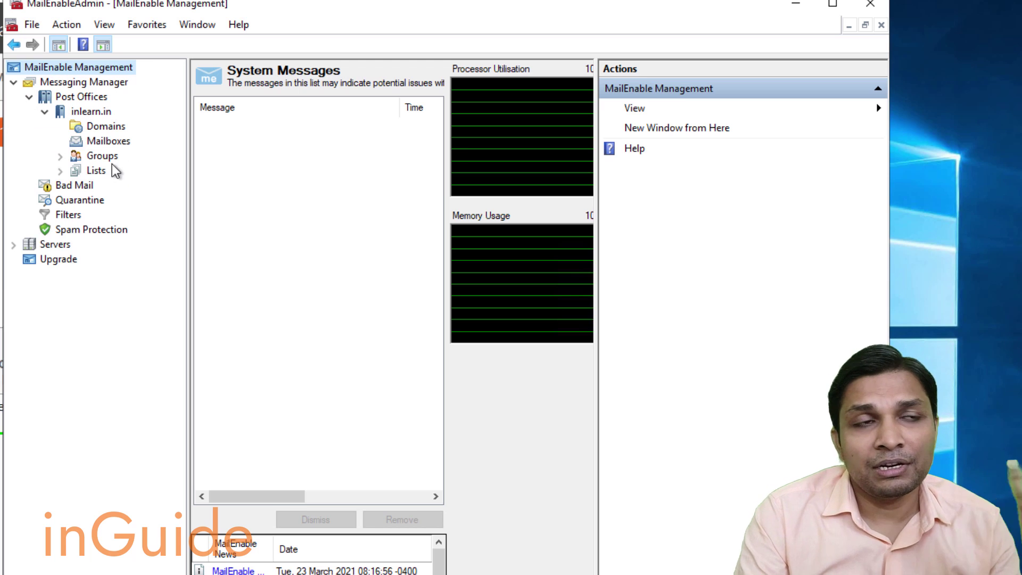
pyautogui.click(90, 129)
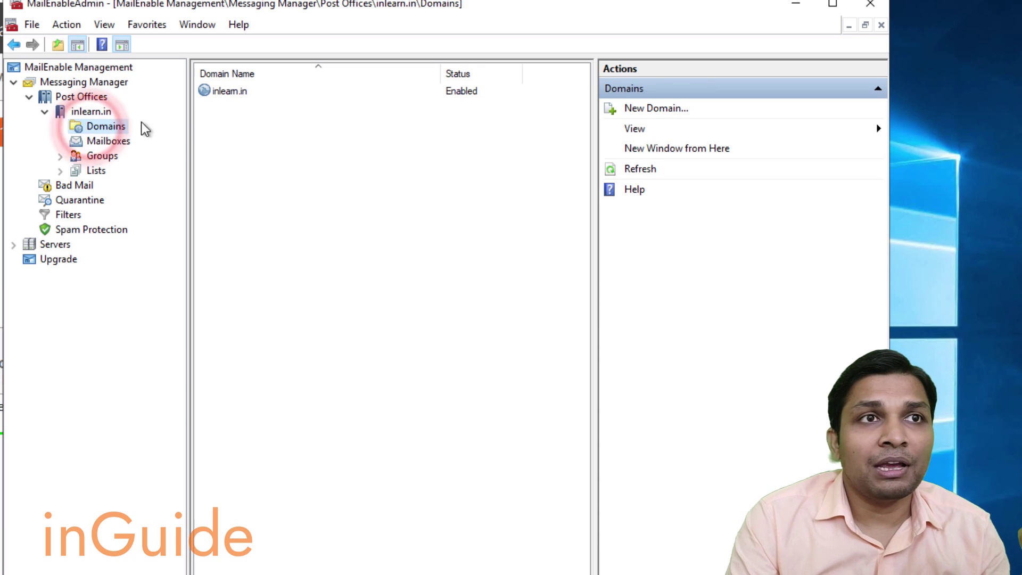
# Create a new user mailbox with a username and password in inlearn.in's Mailboxes.
pyautogui.click(226, 92)
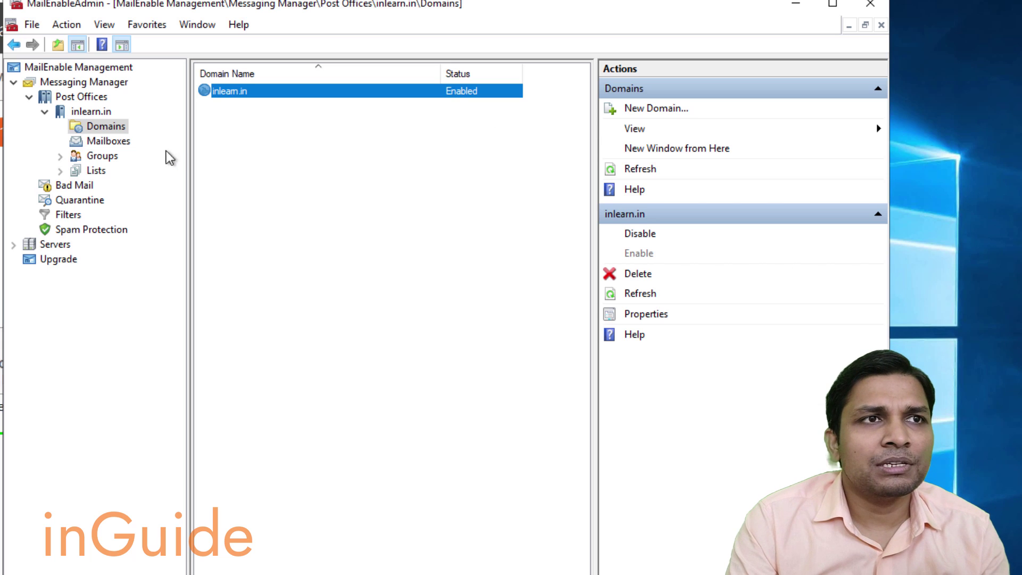
pyautogui.click(111, 141)
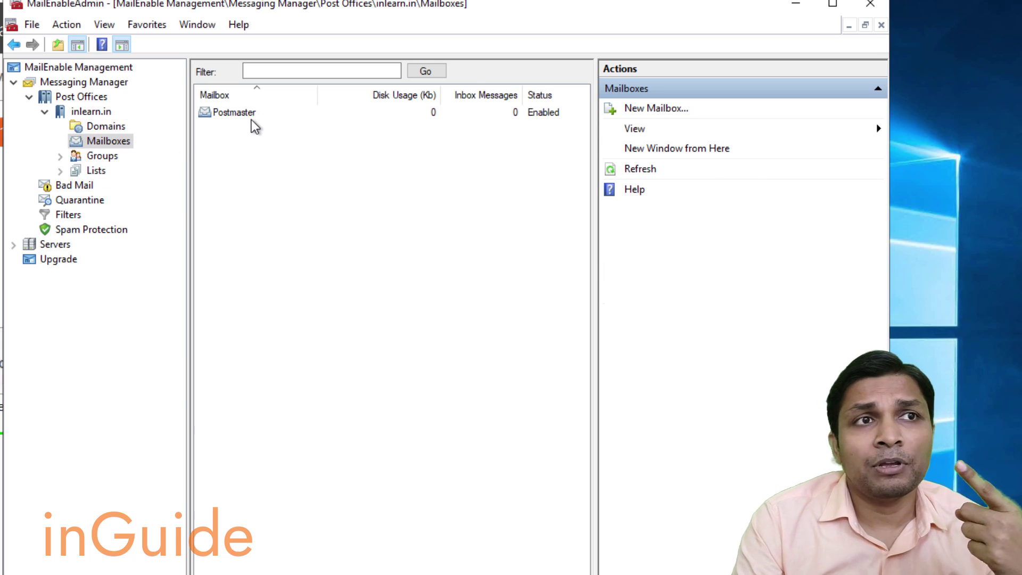
pyautogui.click(656, 111)
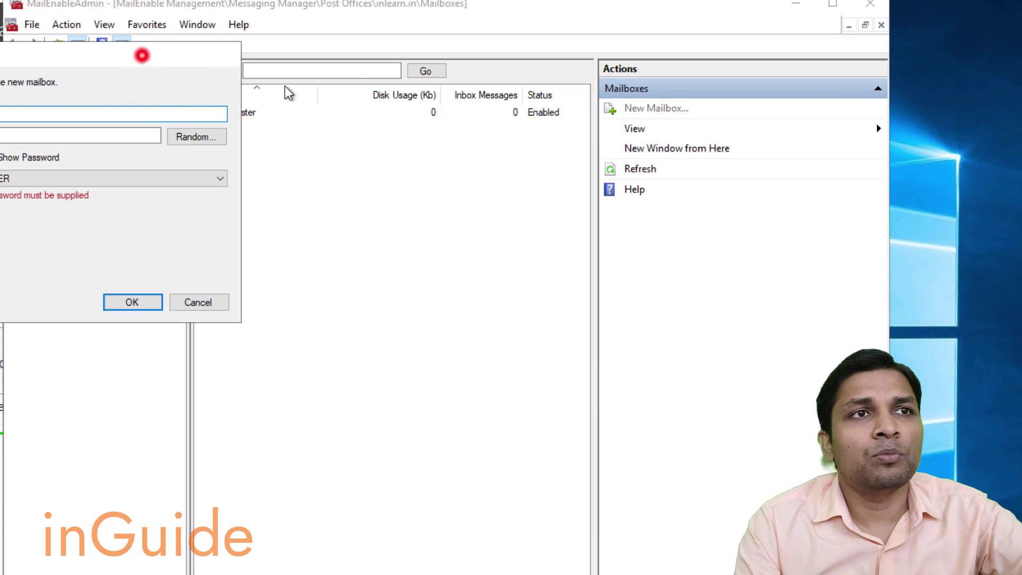
pyautogui.write('jo')
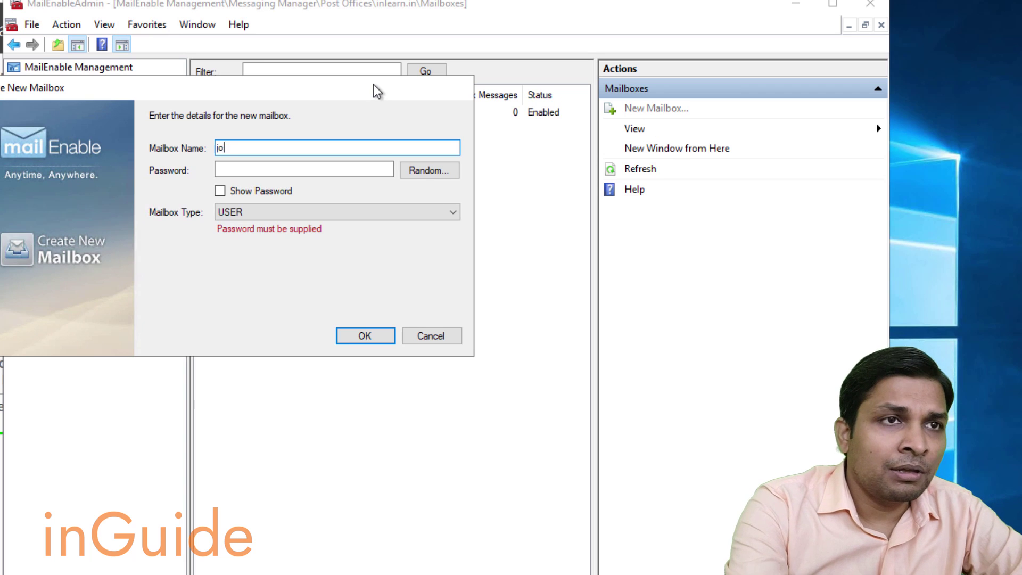
pyautogui.write('hn')
pyautogui.press('Tab')
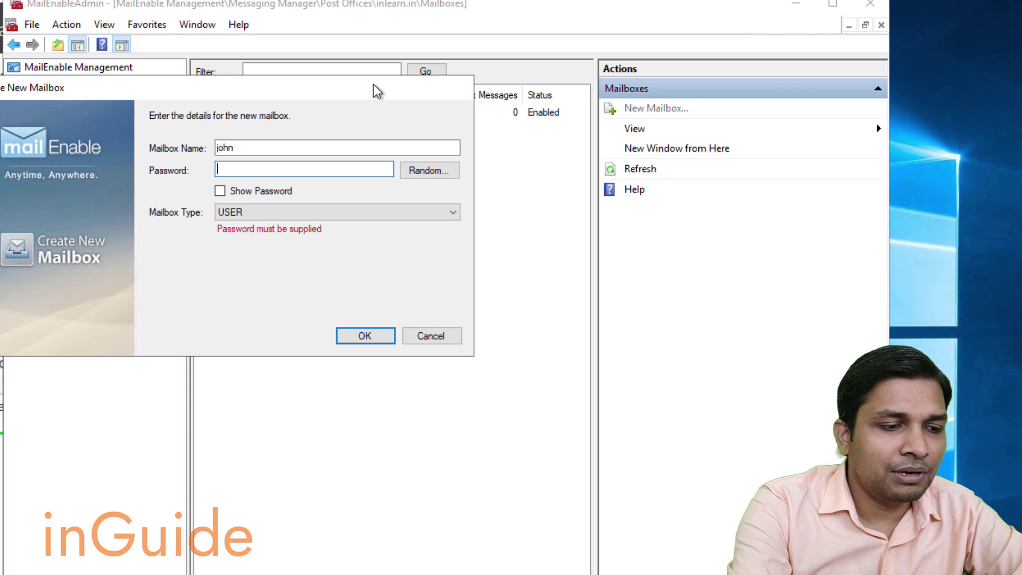
pyautogui.write('p**********')
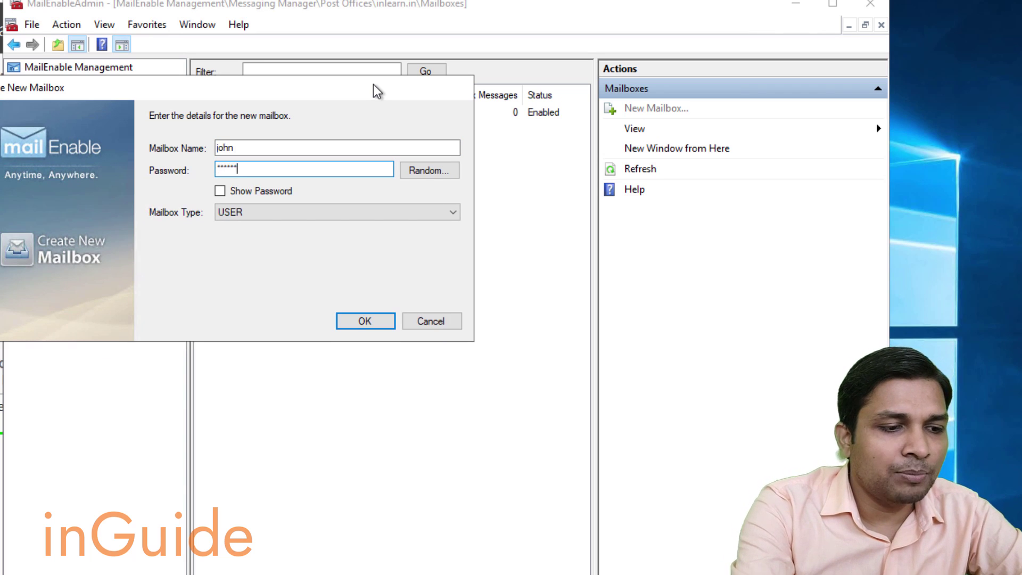
pyautogui.press('Return')
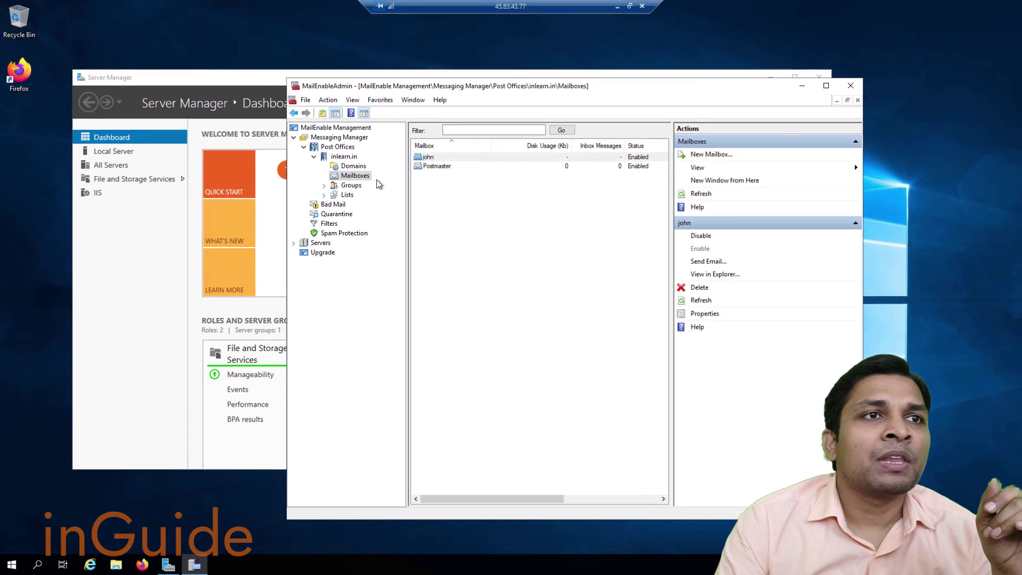
# Launch IIS Manager for the MAIL server from Server Manager and expand its Sites.
pyautogui.click(132, 237)
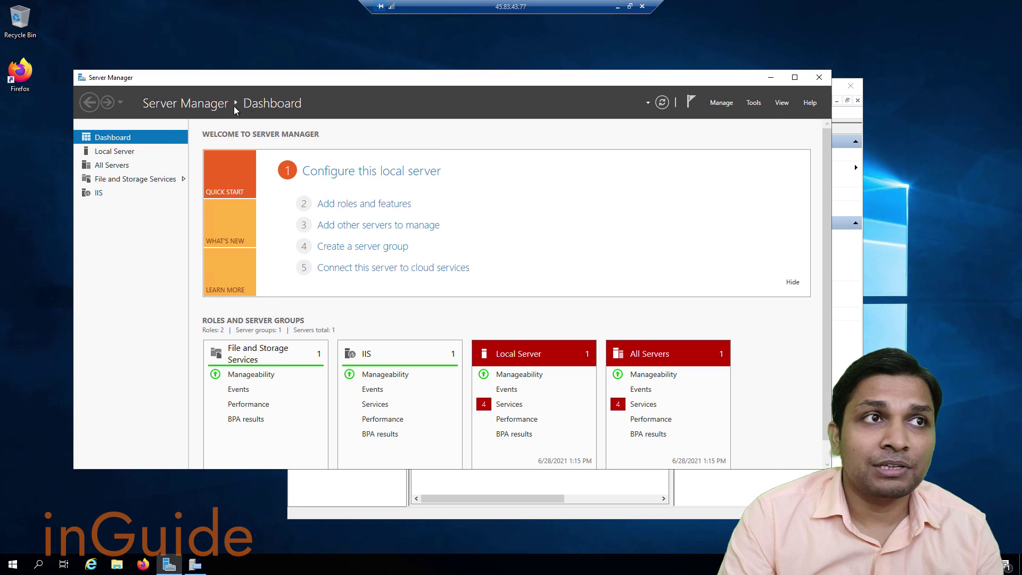
pyautogui.click(100, 194)
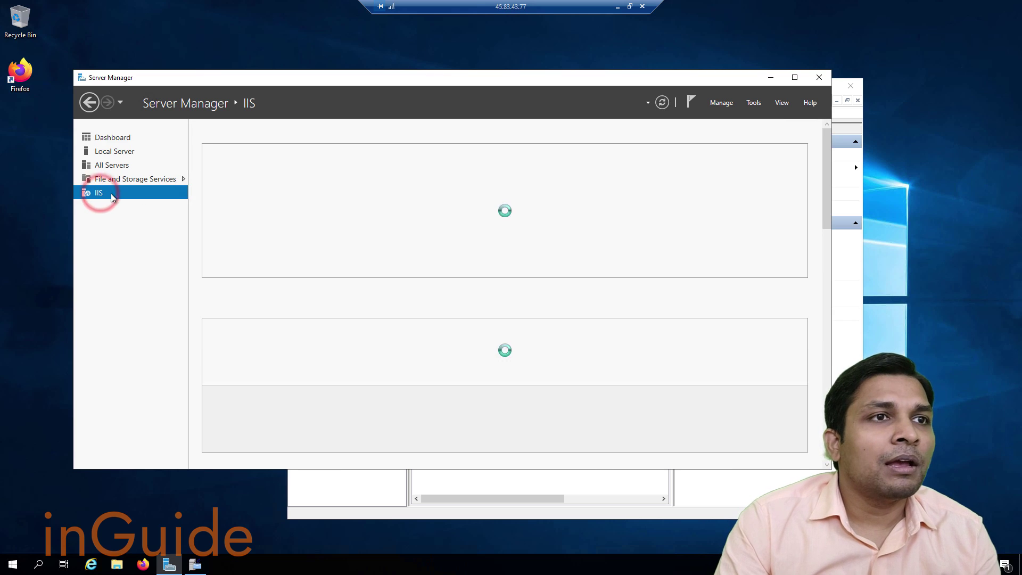
pyautogui.rightClick(295, 198)
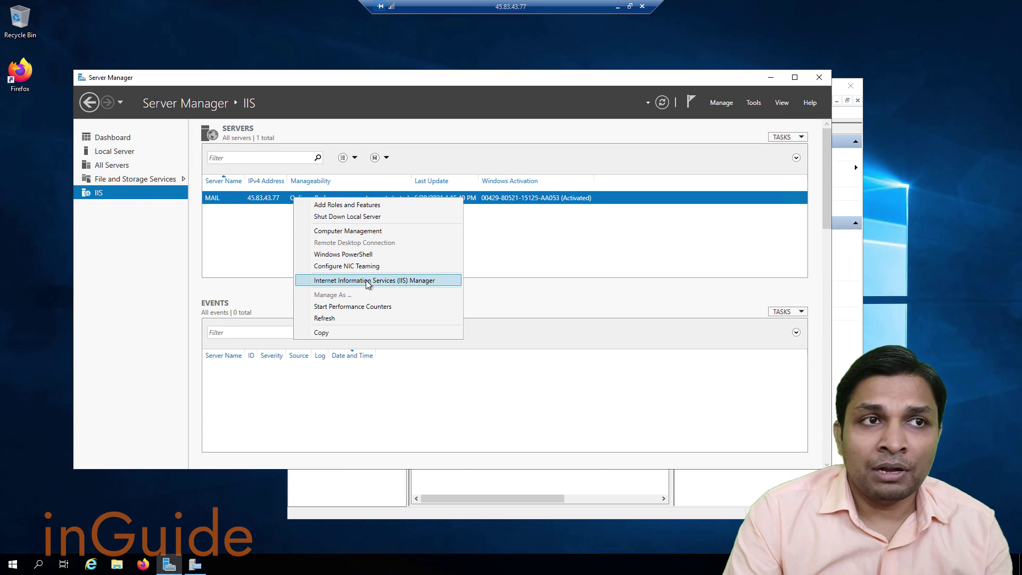
pyautogui.click(365, 280)
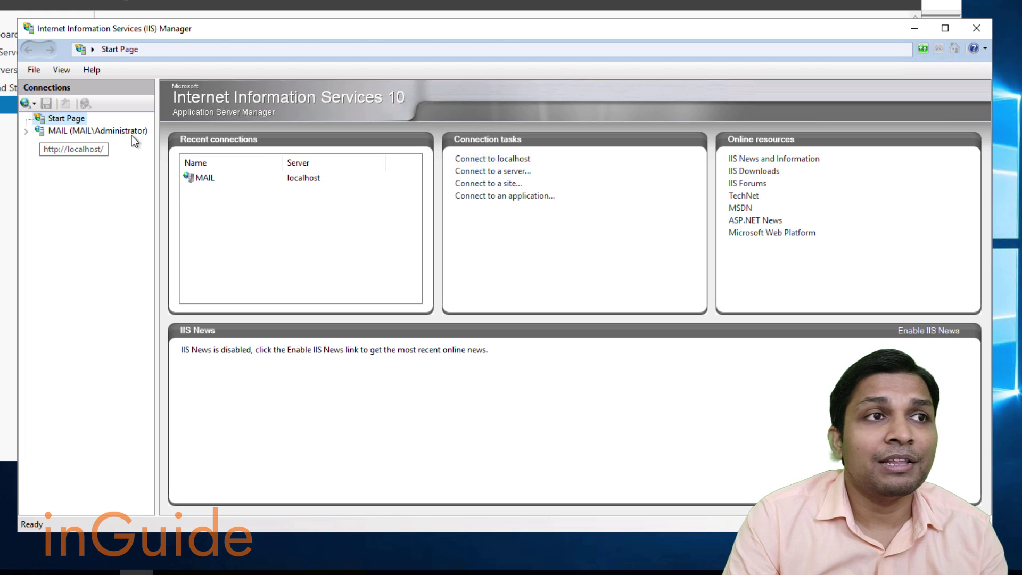
pyautogui.click(24, 134)
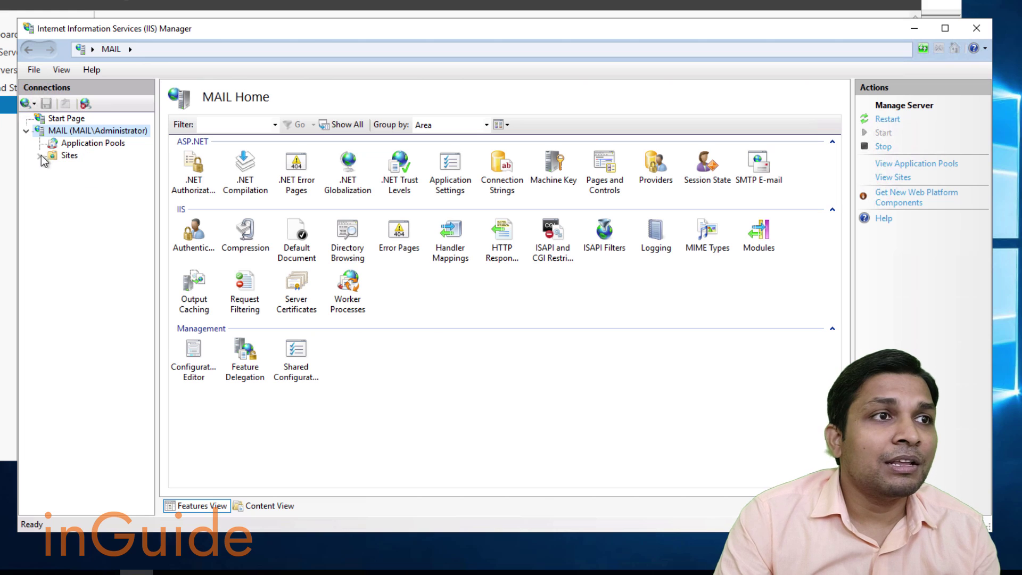
pyautogui.click(39, 156)
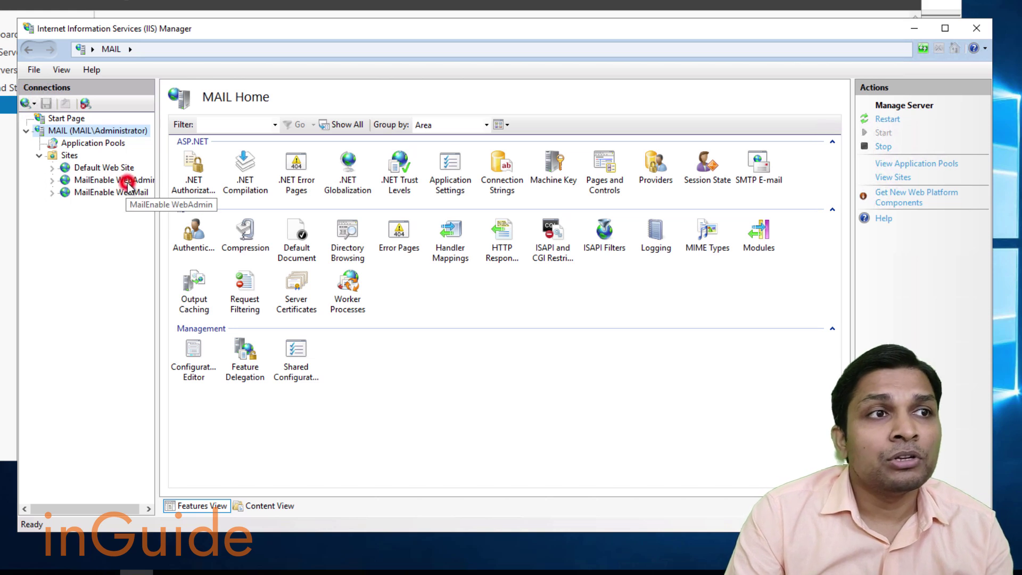
# Change MailEnable WebAdmin's http binding to IP 45.83.43.77 with host name webadmin.inlearn.in.
pyautogui.click(127, 181)
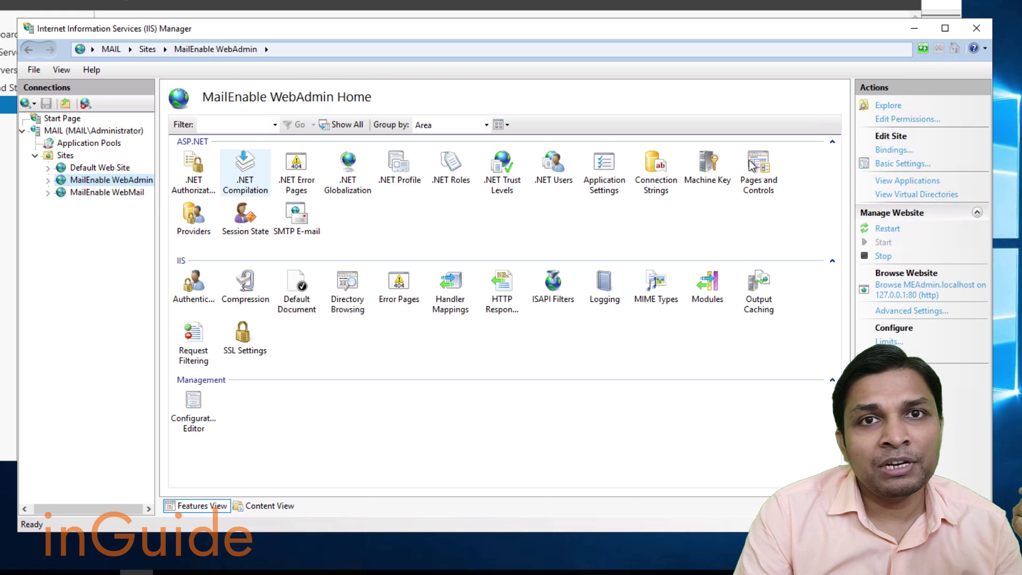
pyautogui.click(894, 150)
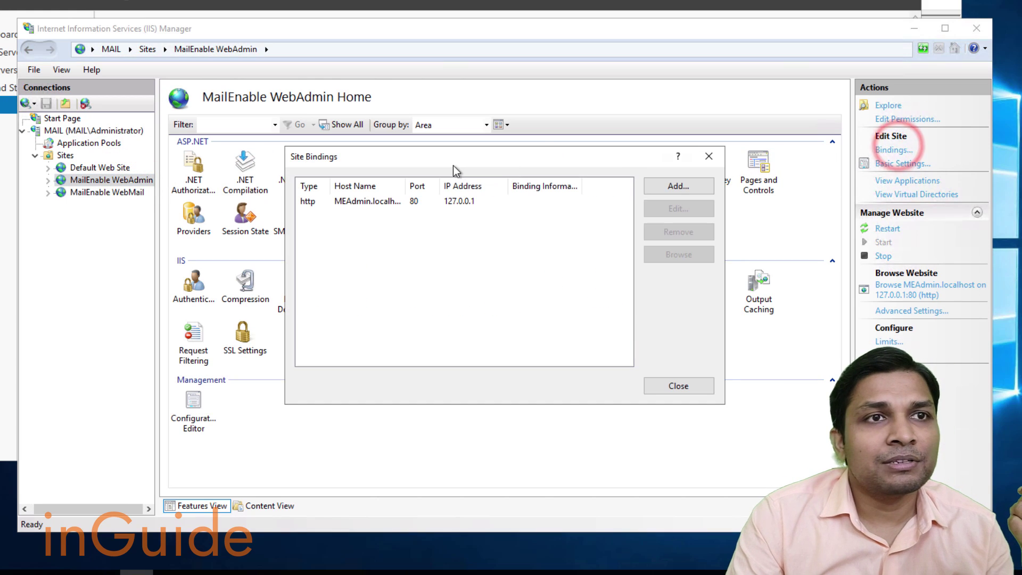
pyautogui.click(468, 201)
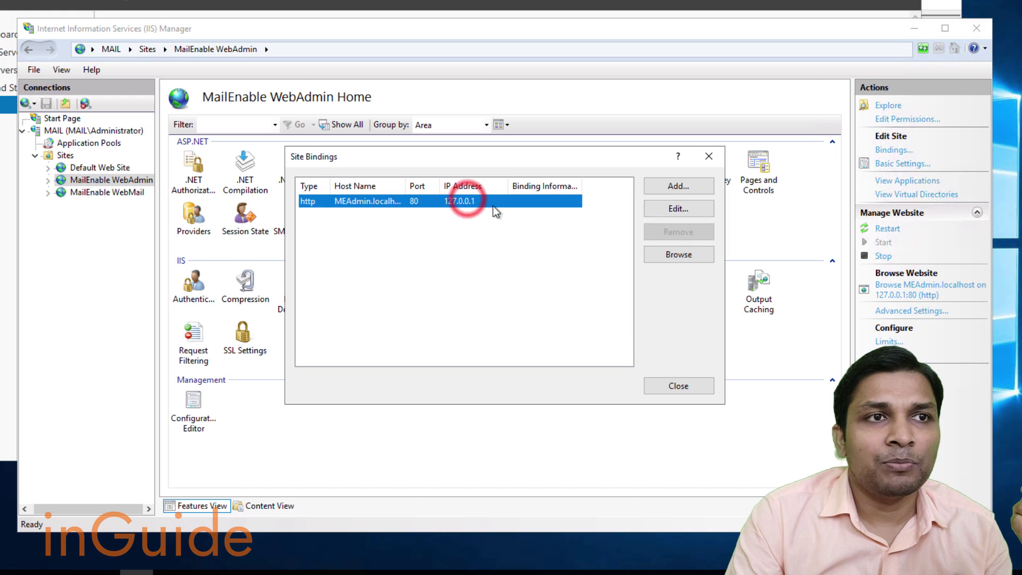
pyautogui.click(675, 210)
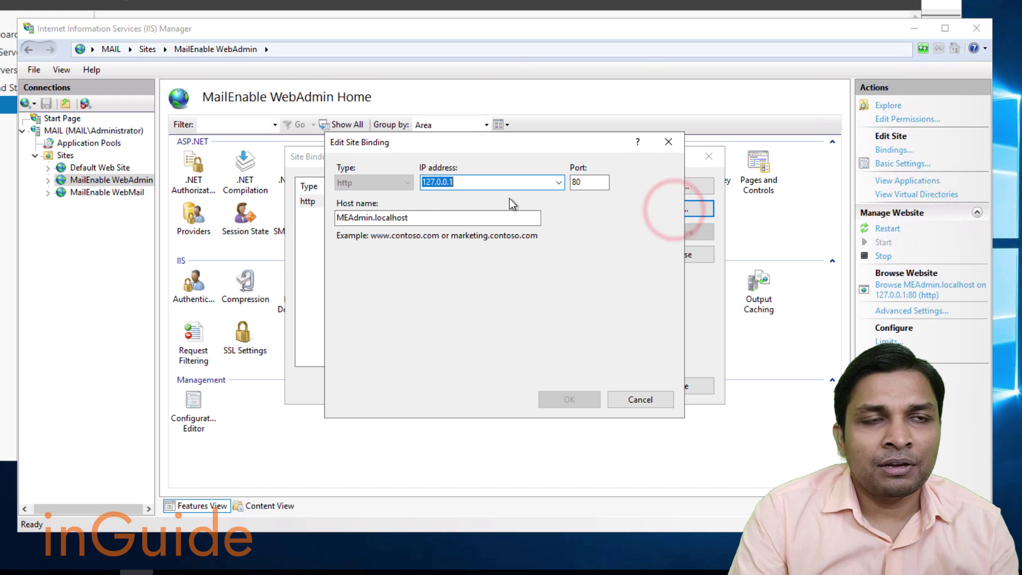
pyautogui.click(559, 182)
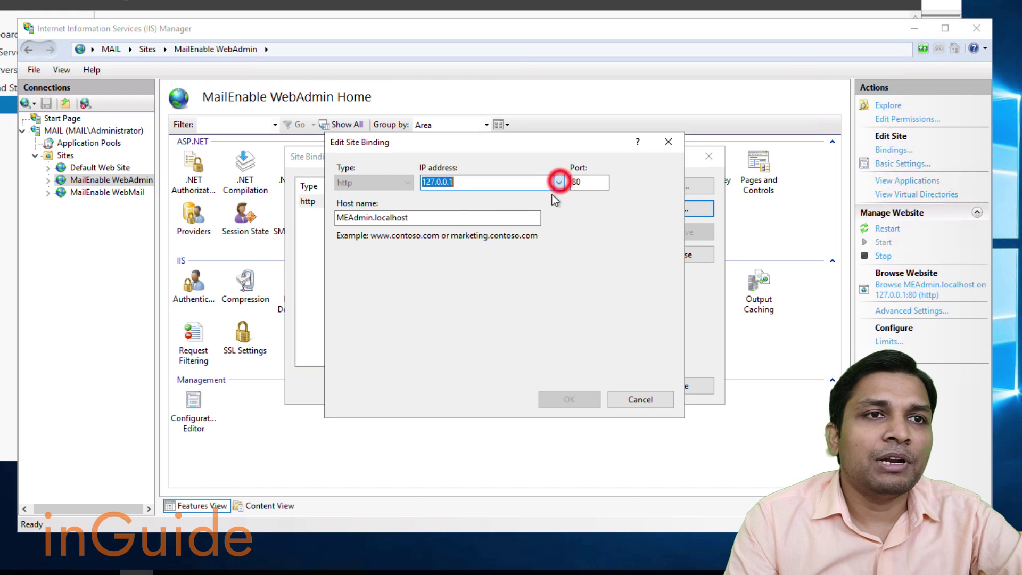
pyautogui.click(481, 207)
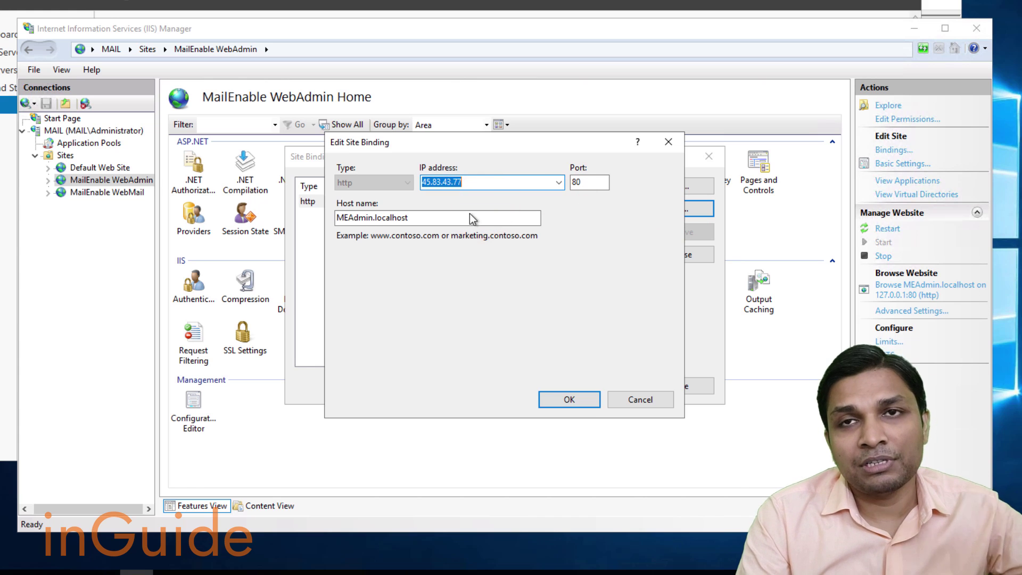
pyautogui.click(423, 217)
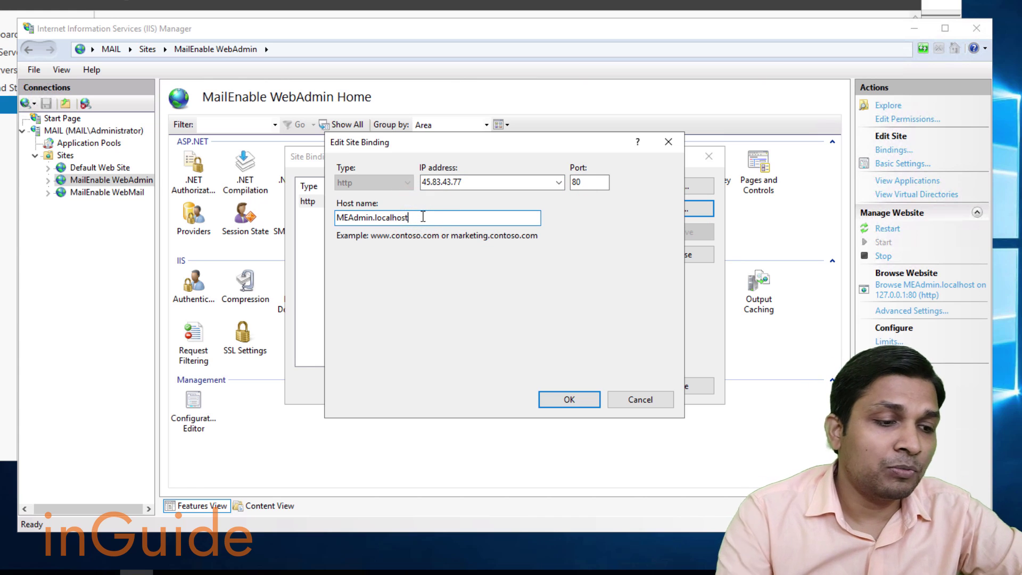
pyautogui.hotkey('ctrl', 'a')
pyautogui.write('we')
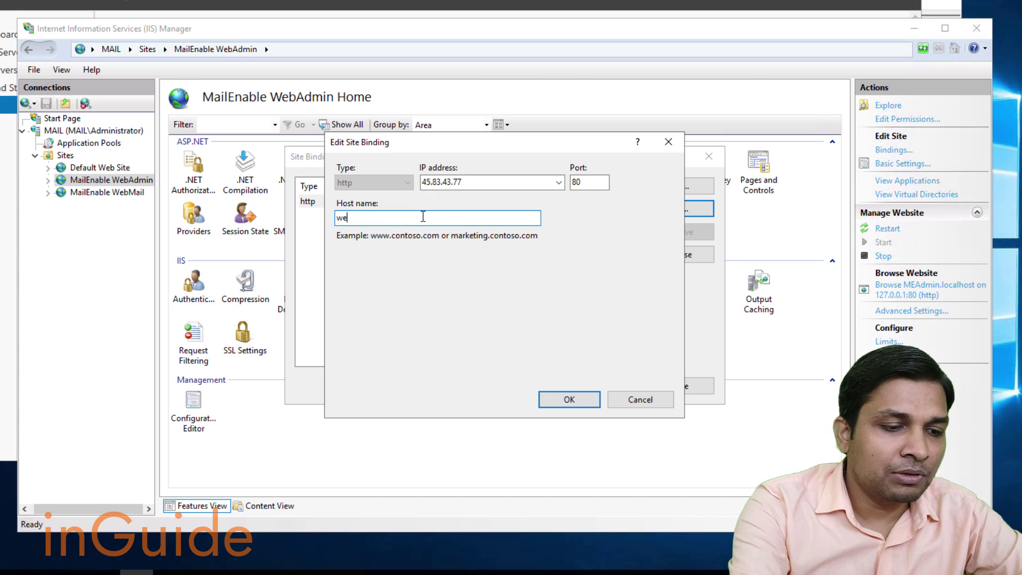
pyautogui.write('badmin.')
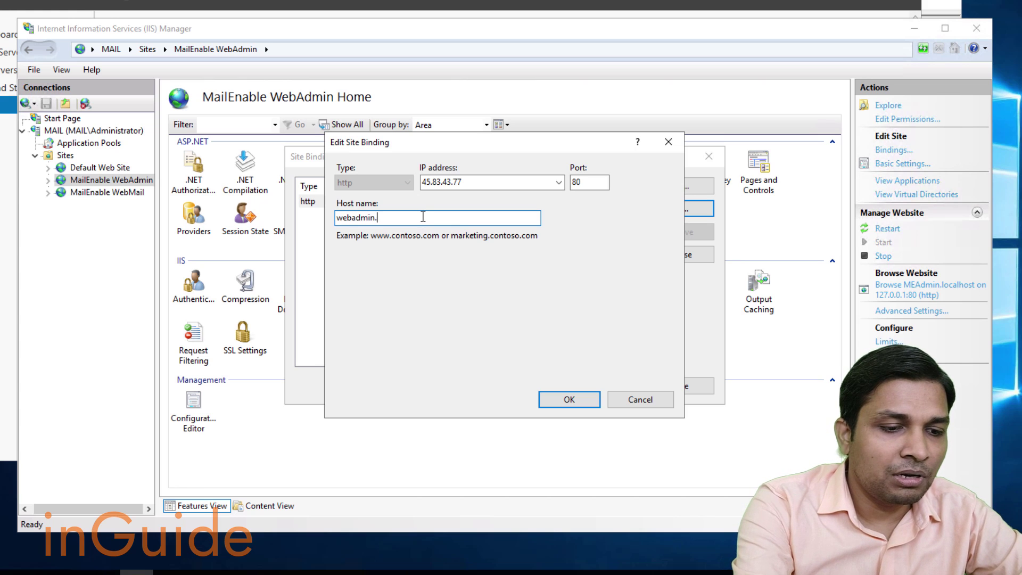
pyautogui.write('inlearn.in')
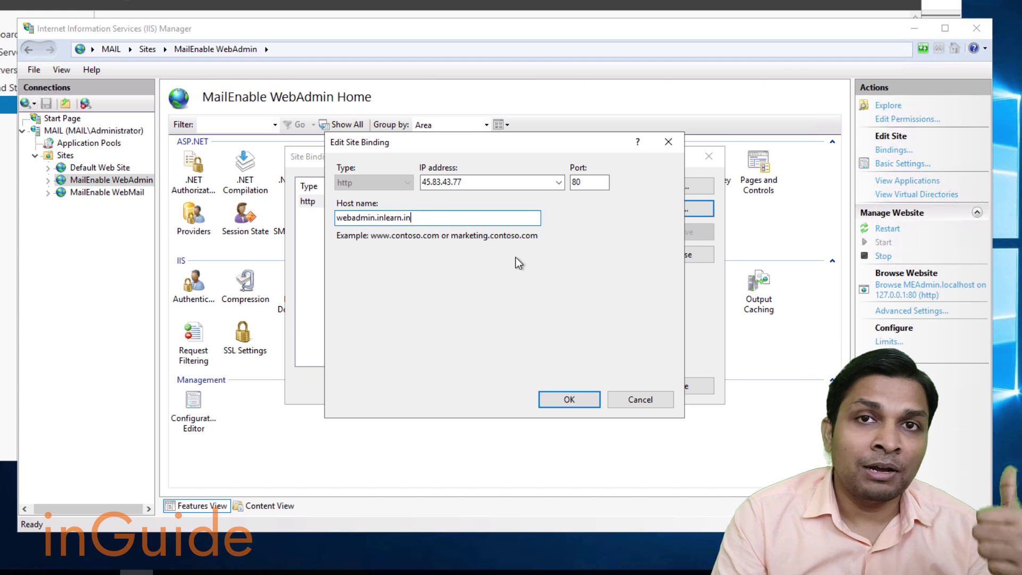
pyautogui.click(567, 396)
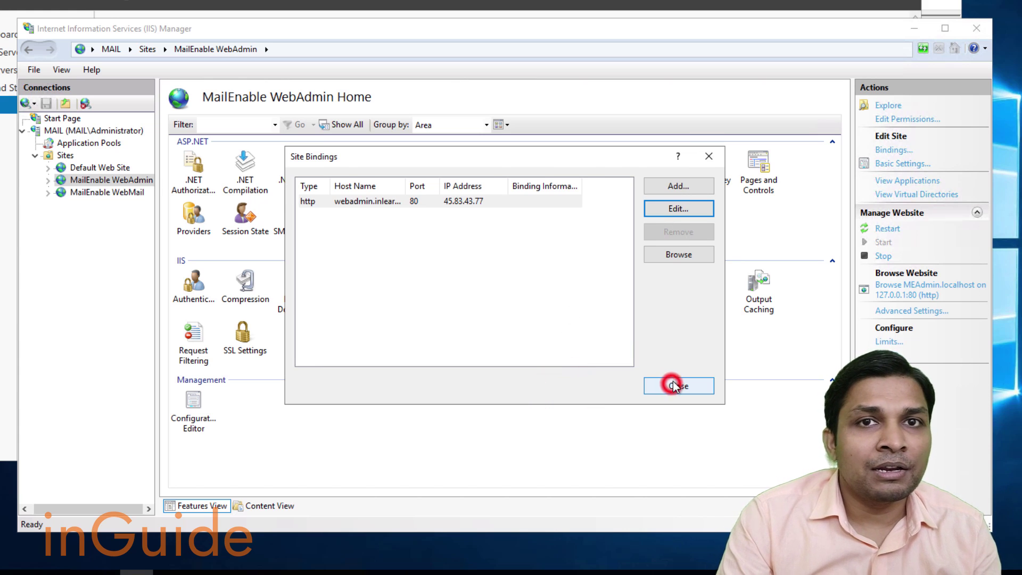
pyautogui.click(674, 385)
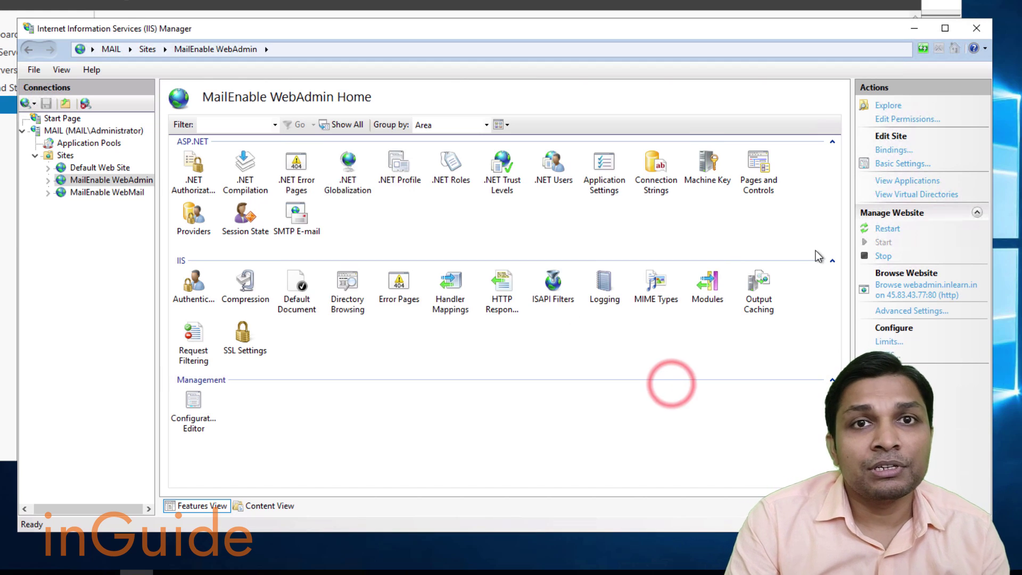
# Restart the WebAdmin site and browse to it, always opening such links in Firefox.
pyautogui.click(888, 229)
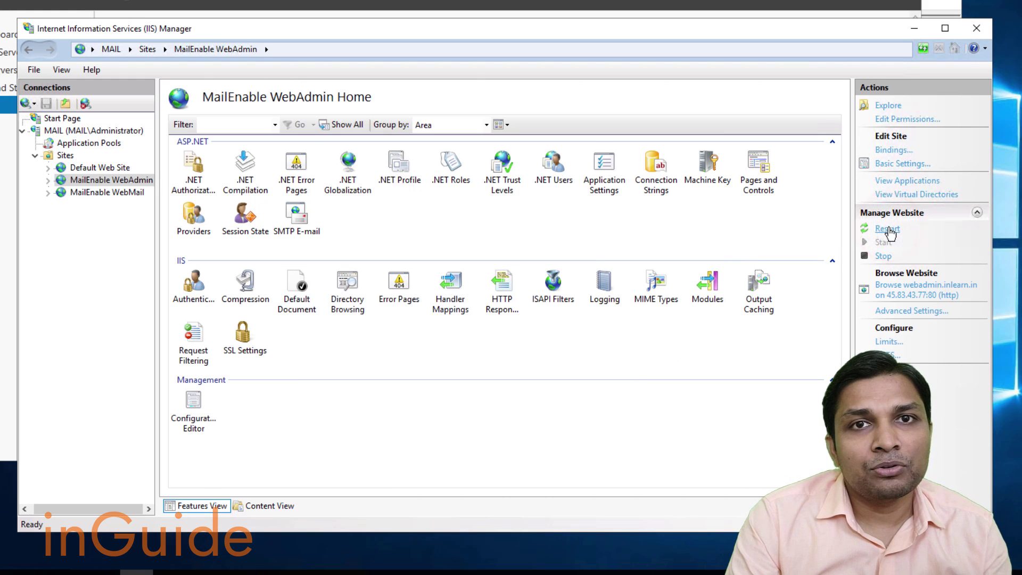
pyautogui.click(888, 229)
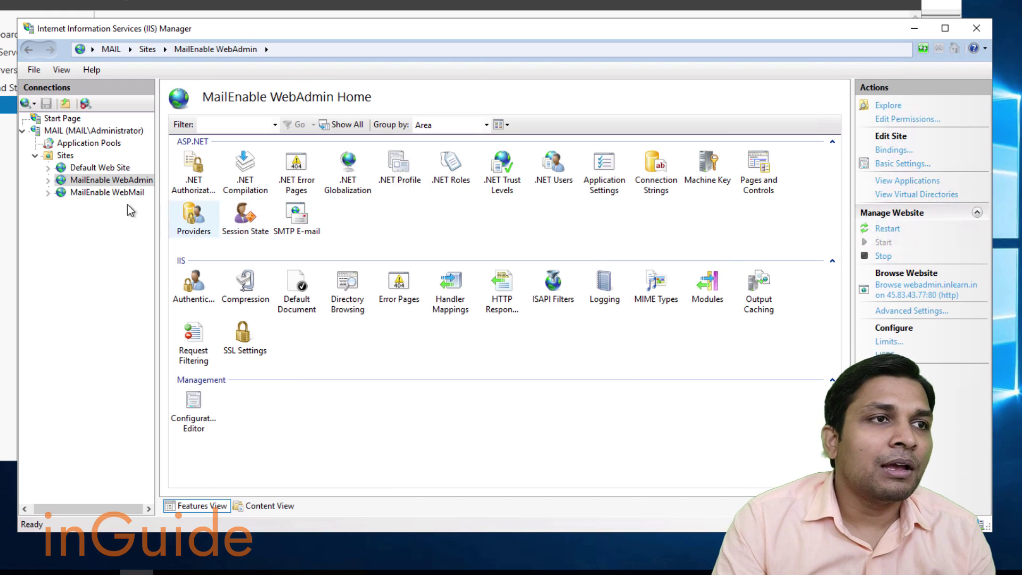
pyautogui.click(920, 295)
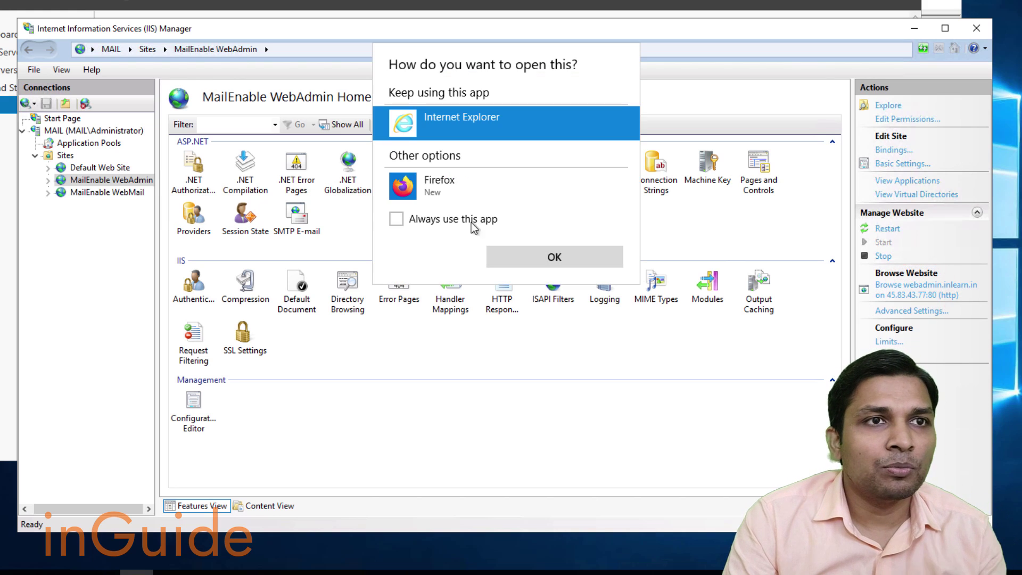
pyautogui.click(431, 190)
pyautogui.click(397, 218)
pyautogui.click(559, 259)
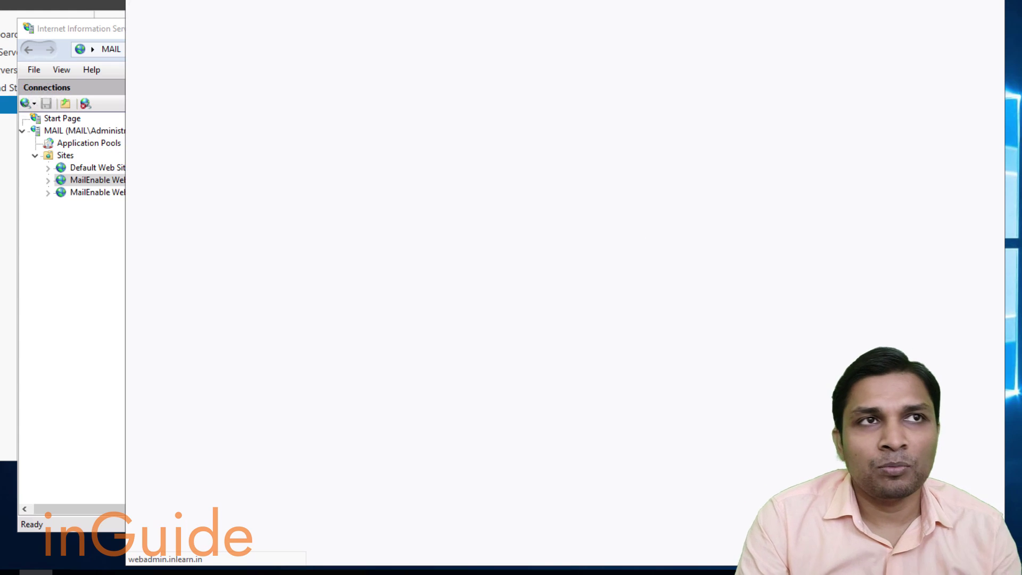
pyautogui.click(94, 274)
pyautogui.click(108, 192)
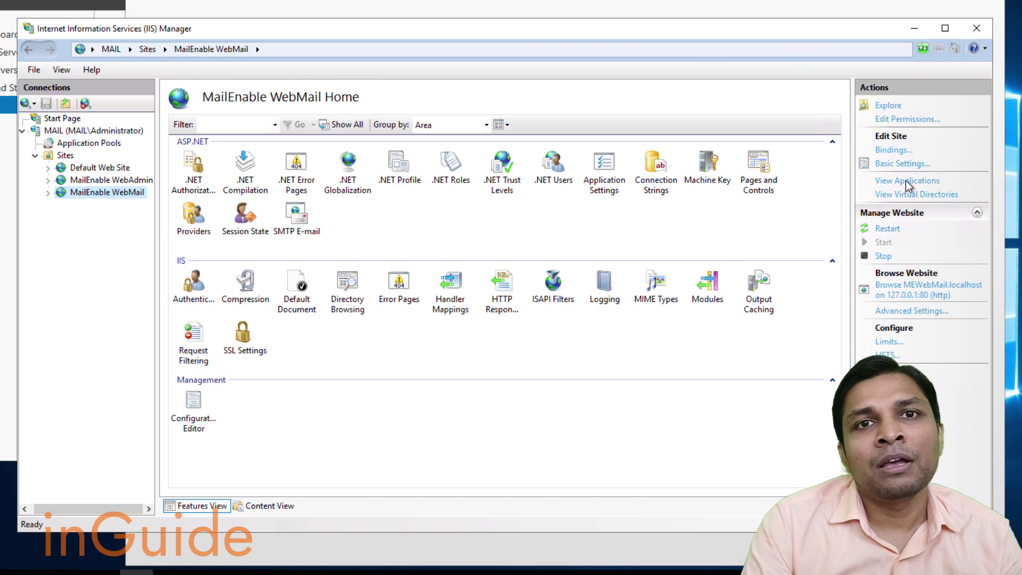
# Change MailEnable WebMail's http binding to 45.83.43.77 with host webmail.inlearn.in, then browse it.
pyautogui.click(890, 151)
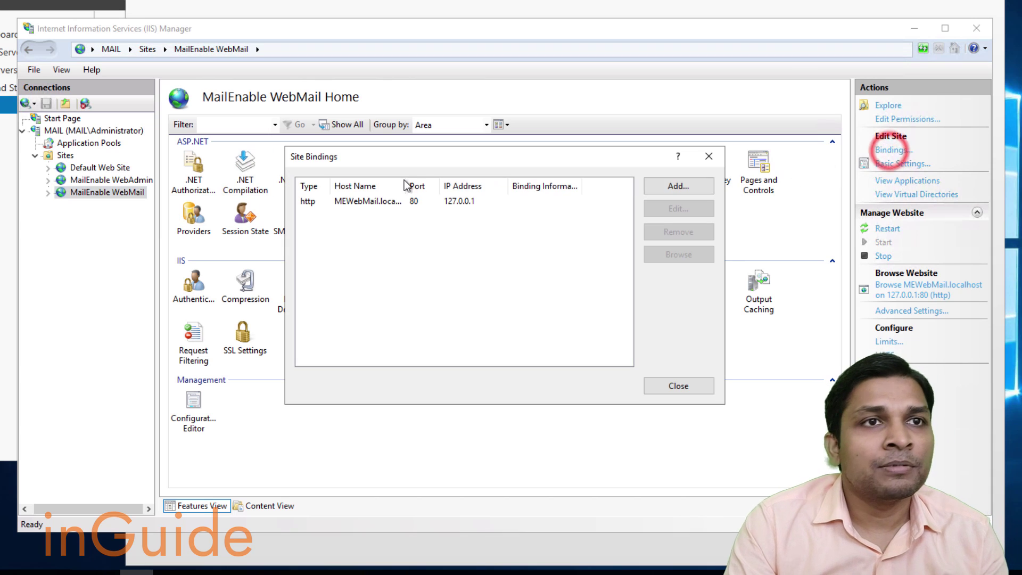
pyautogui.click(324, 201)
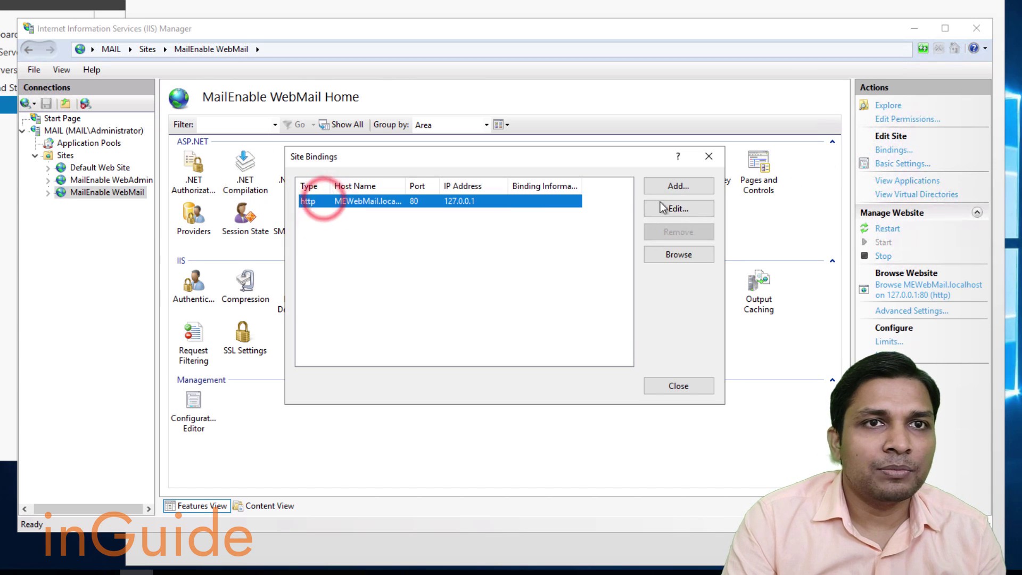
pyautogui.click(676, 208)
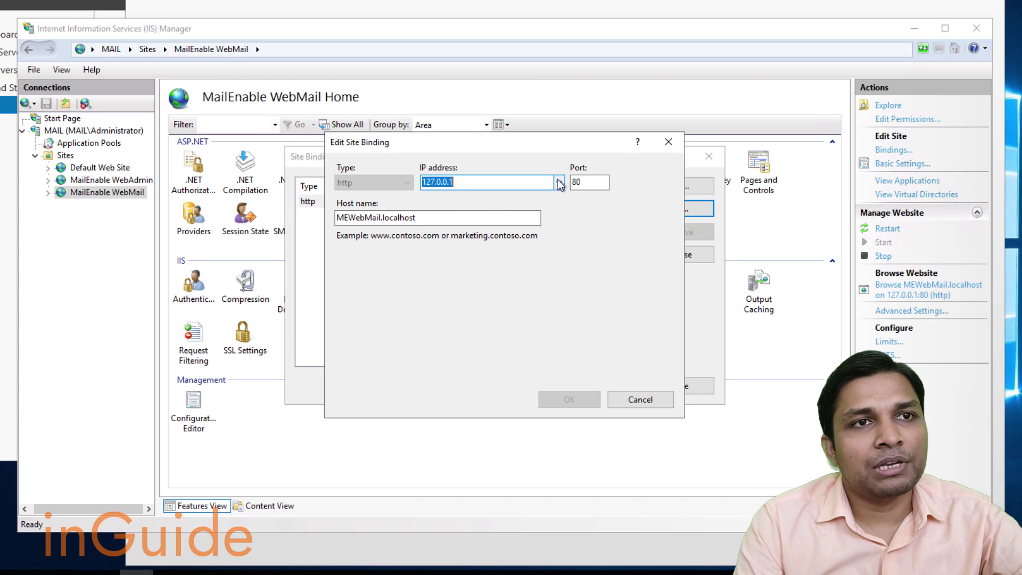
pyautogui.click(559, 183)
pyautogui.click(506, 207)
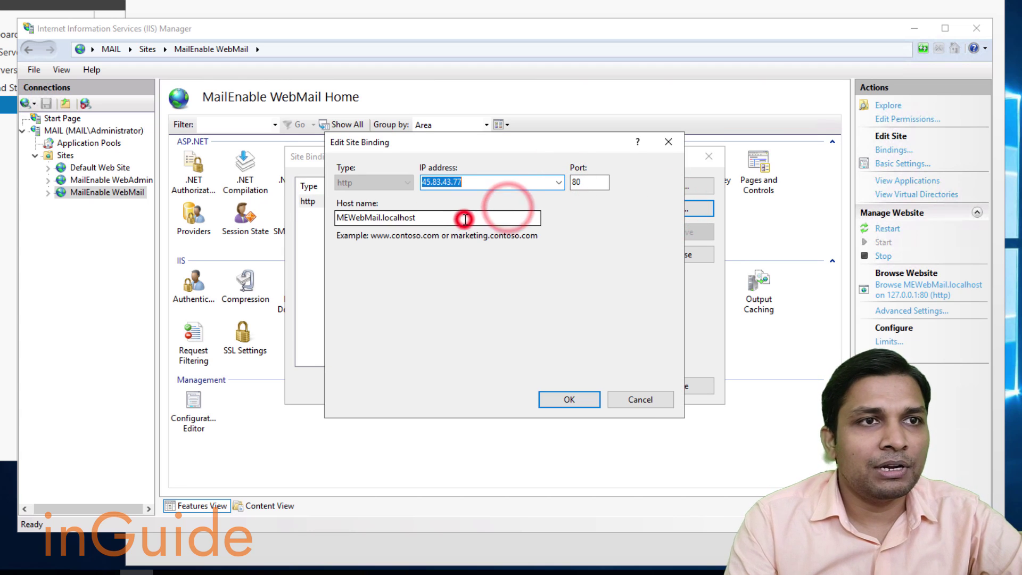
pyautogui.click(464, 218)
pyautogui.hotkey('ctrl', 'a')
pyautogui.write('we')
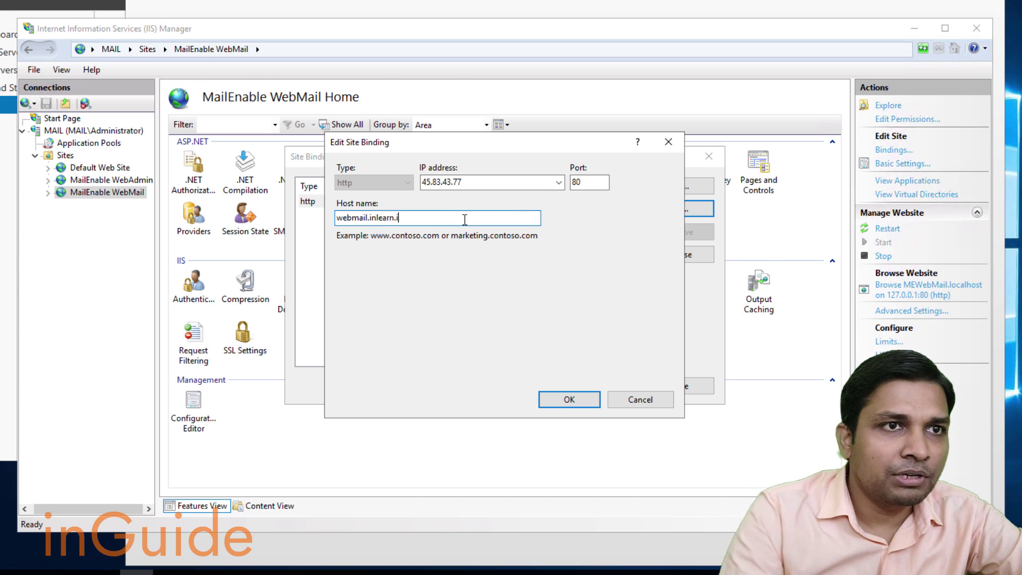
pyautogui.press('Return')
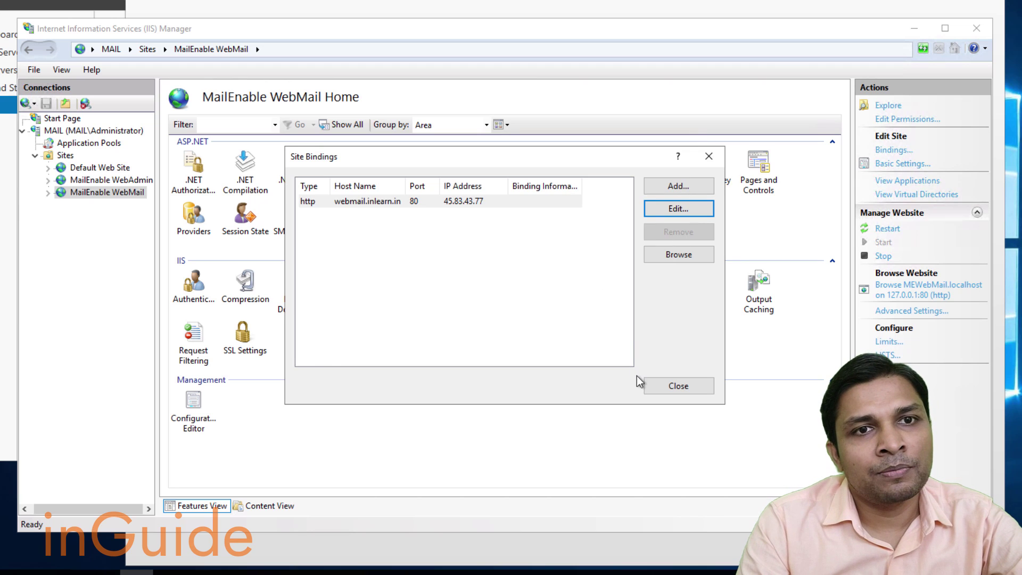
pyautogui.click(654, 387)
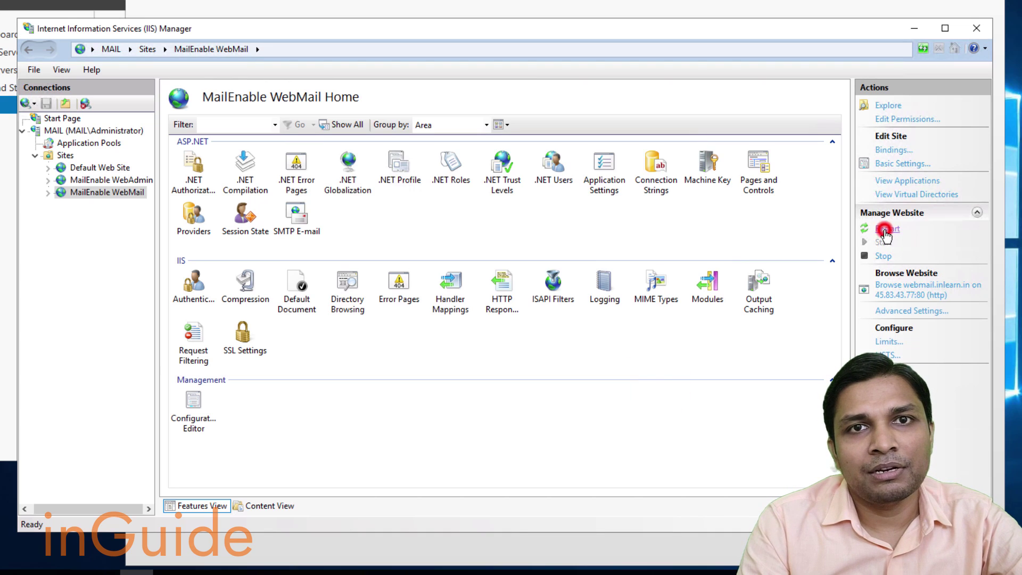
pyautogui.click(899, 282)
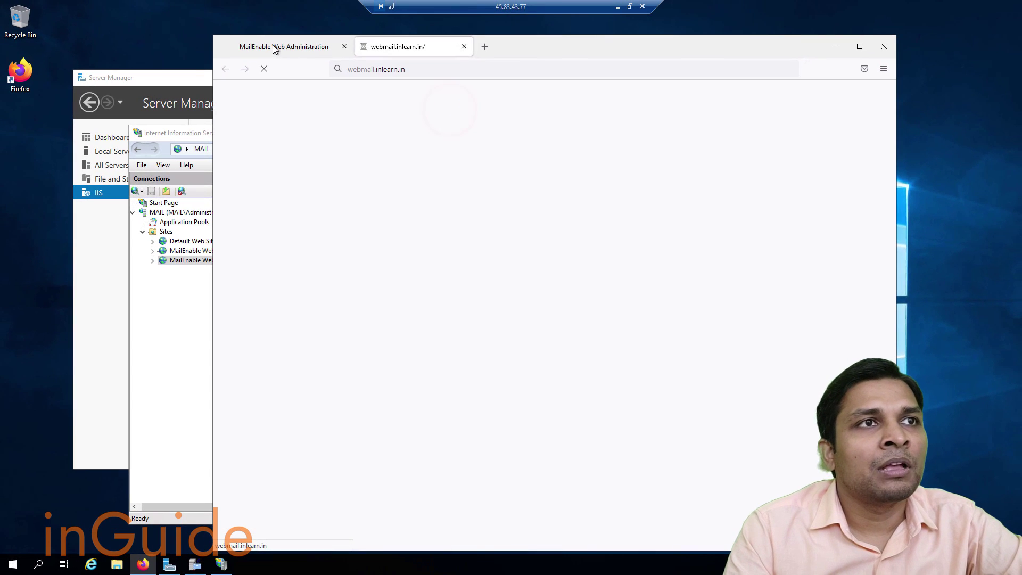
# Sign in to MailEnable Web Administration with the admin password and save the login in Firefox.
pyautogui.click(272, 45)
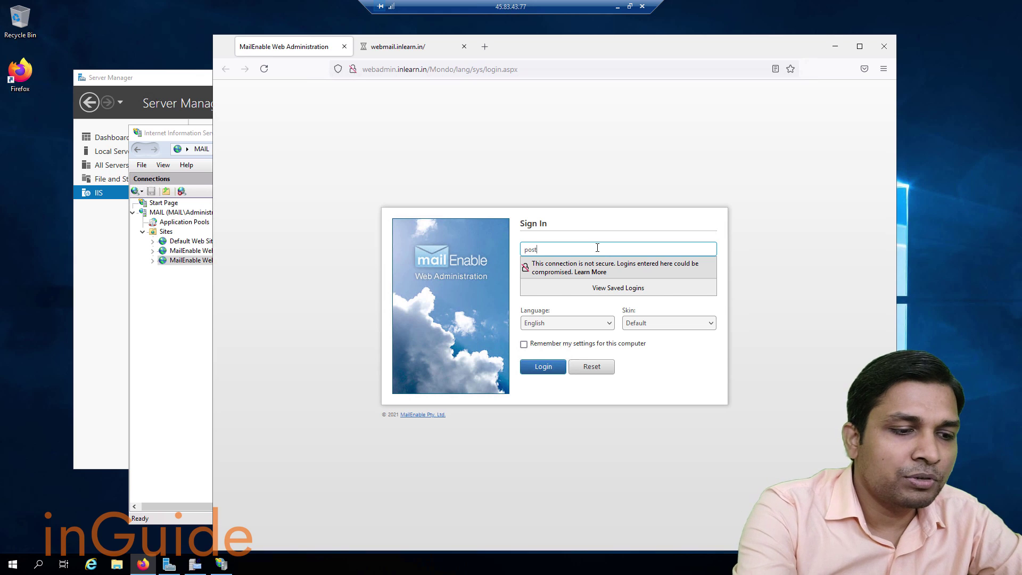
pyautogui.press('Tab')
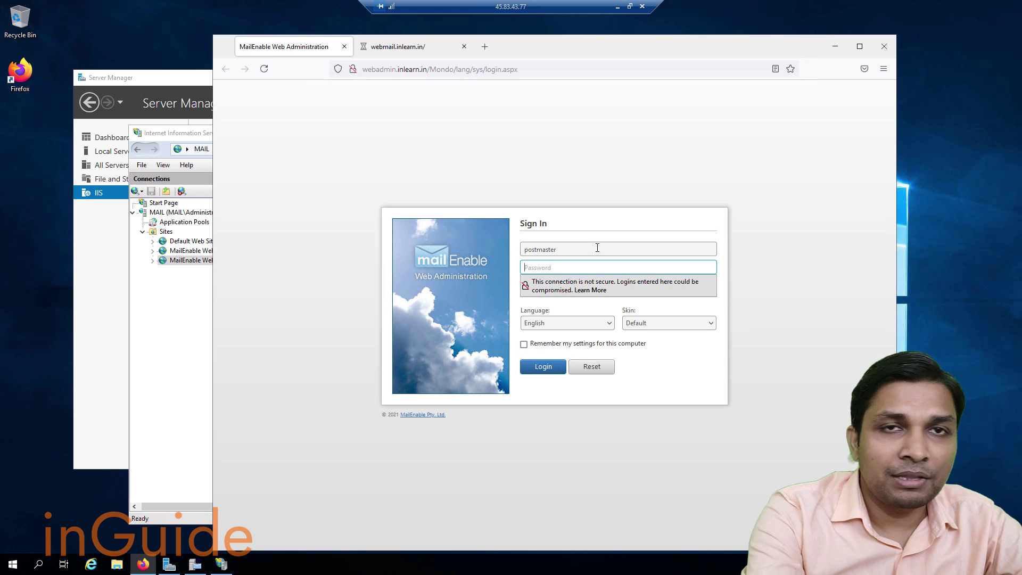
pyautogui.write('•')
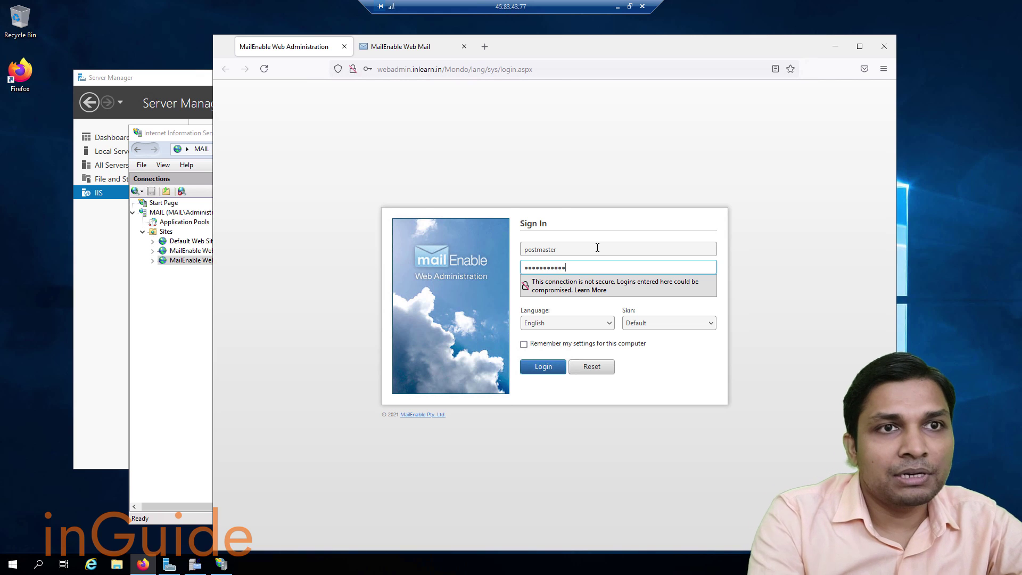
pyautogui.press('Return')
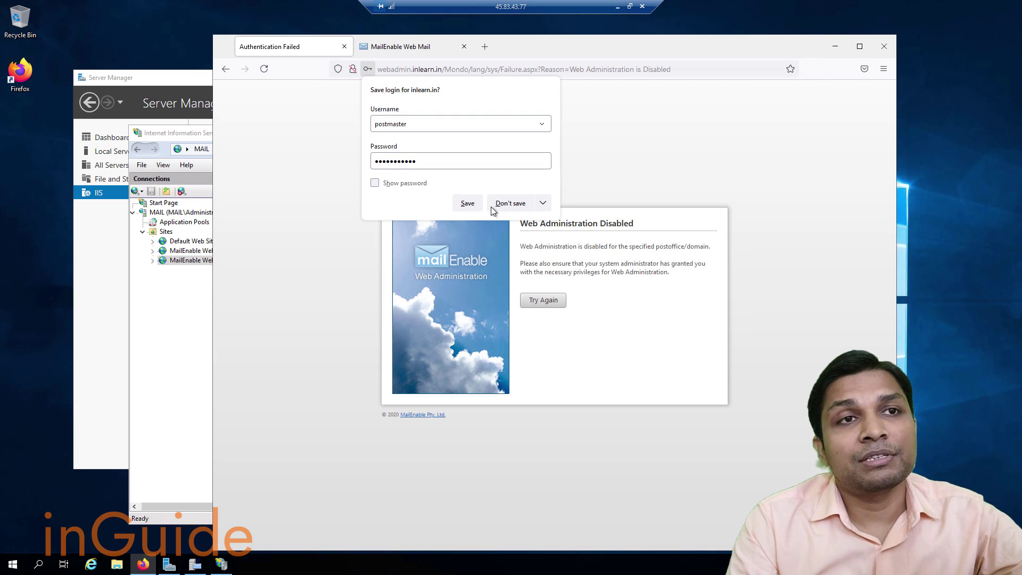
pyautogui.click(469, 203)
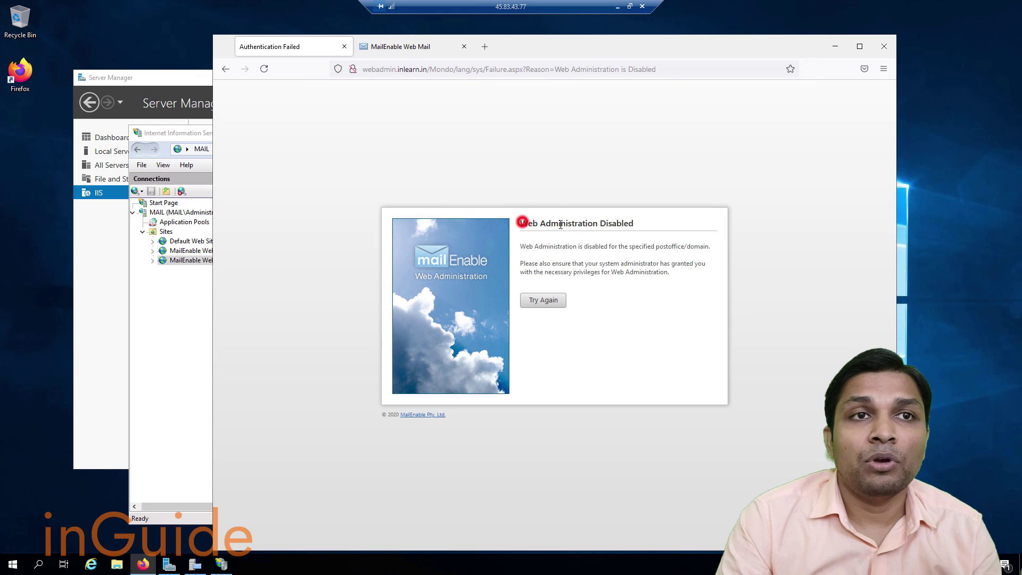
pyautogui.moveTo(560, 224); pyautogui.dragTo(639, 224)
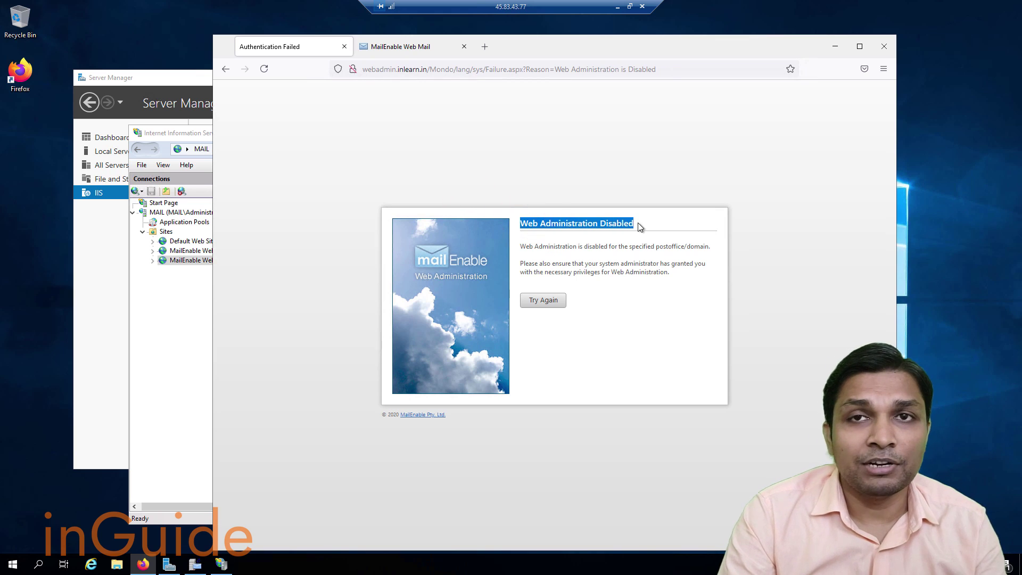
# Log in to MailEnable Web Mail with the new user's credentials, saving the login in Firefox.
pyautogui.click(415, 48)
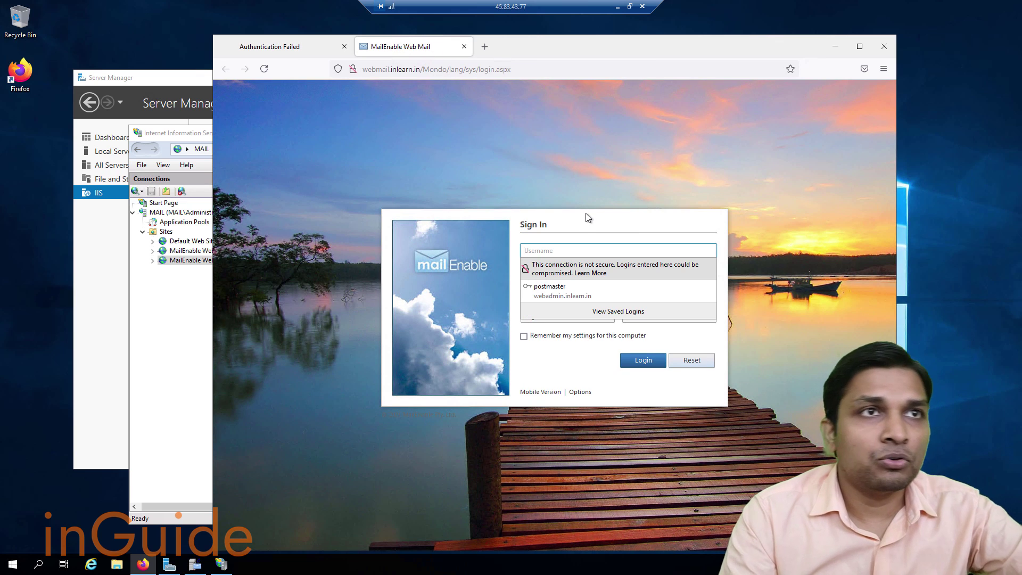
pyautogui.write('jo')
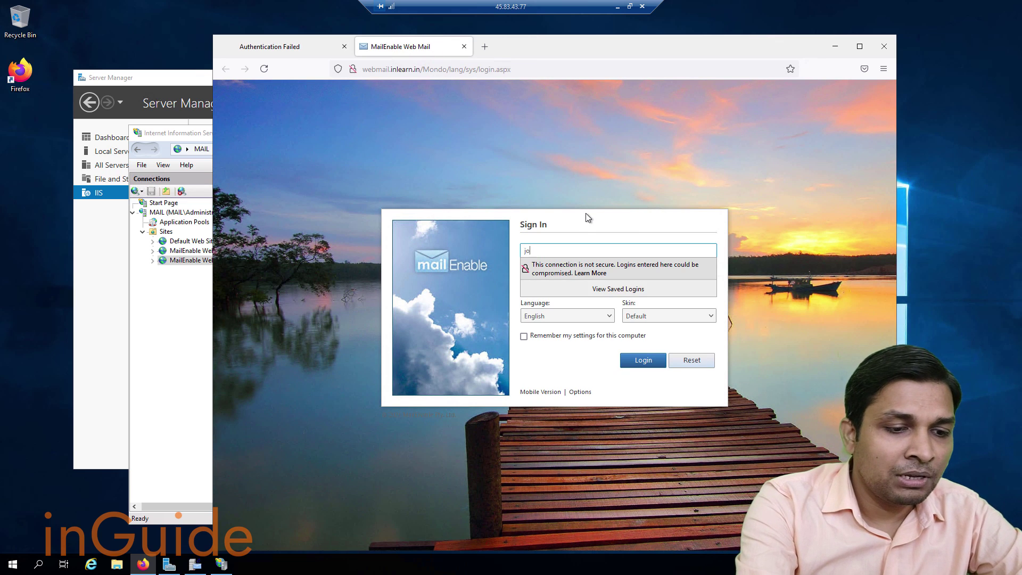
pyautogui.write('hn')
pyautogui.press('Tab')
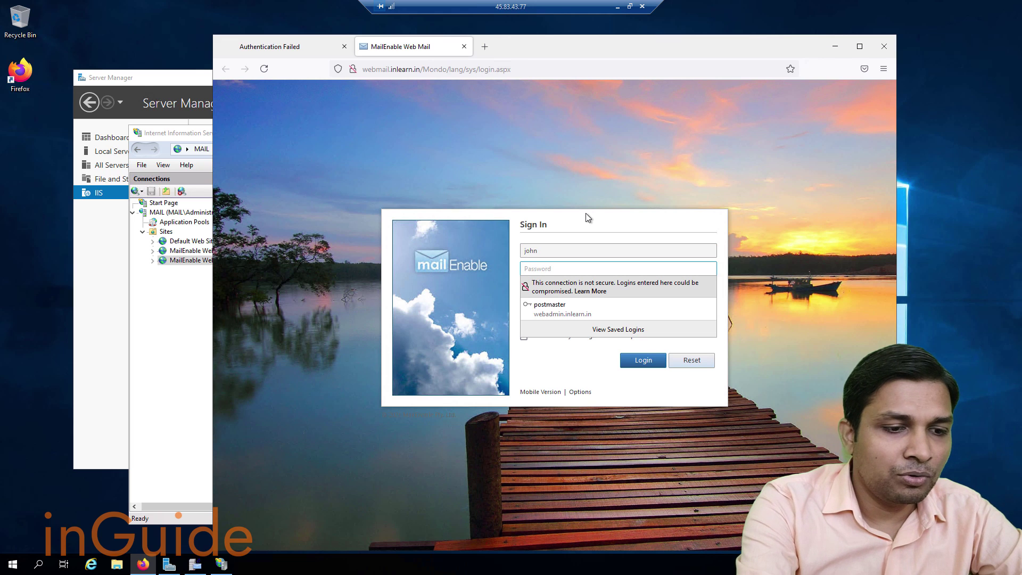
pyautogui.write('password')
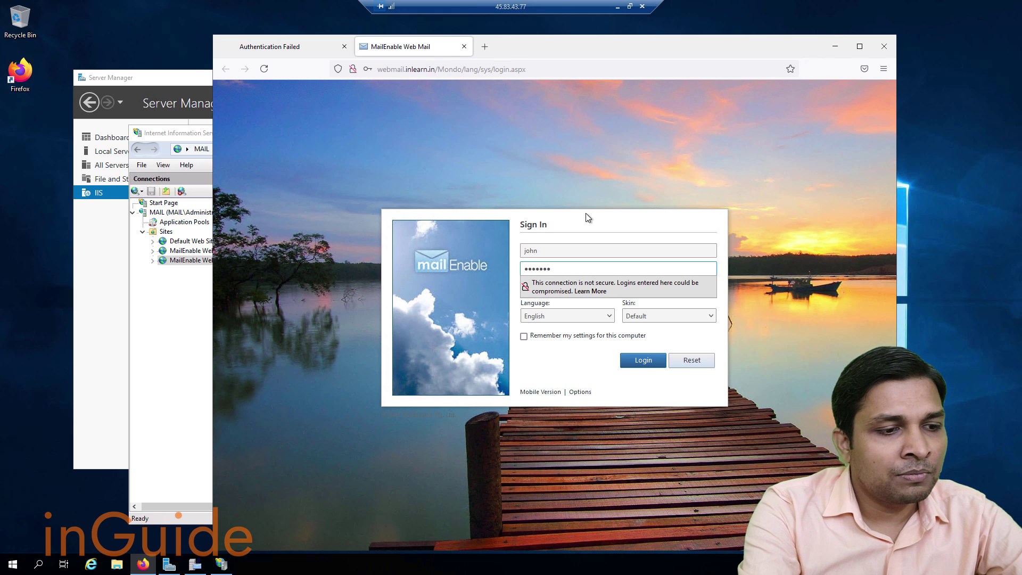
pyautogui.write('123')
pyautogui.press('Return')
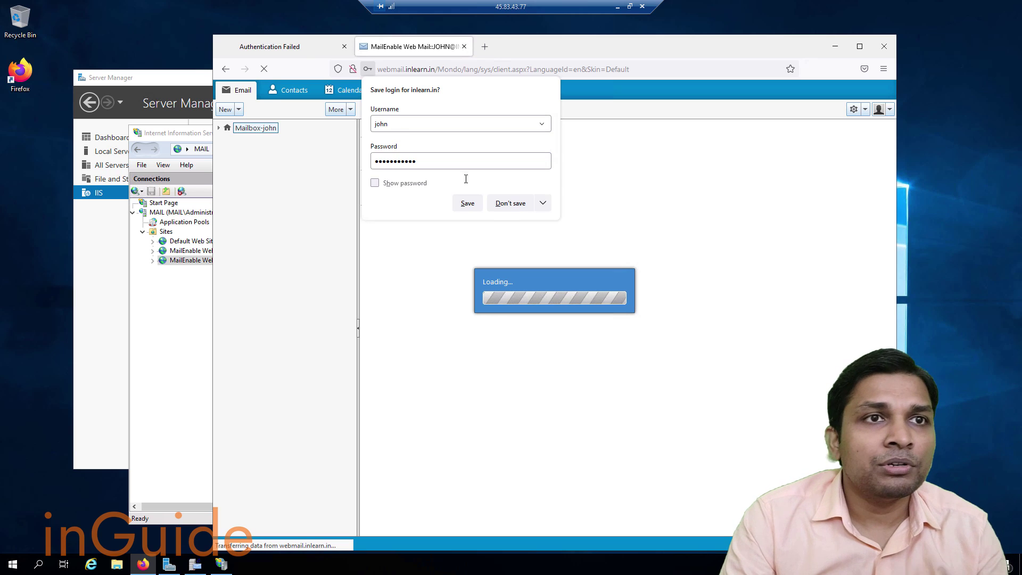
pyautogui.click(466, 204)
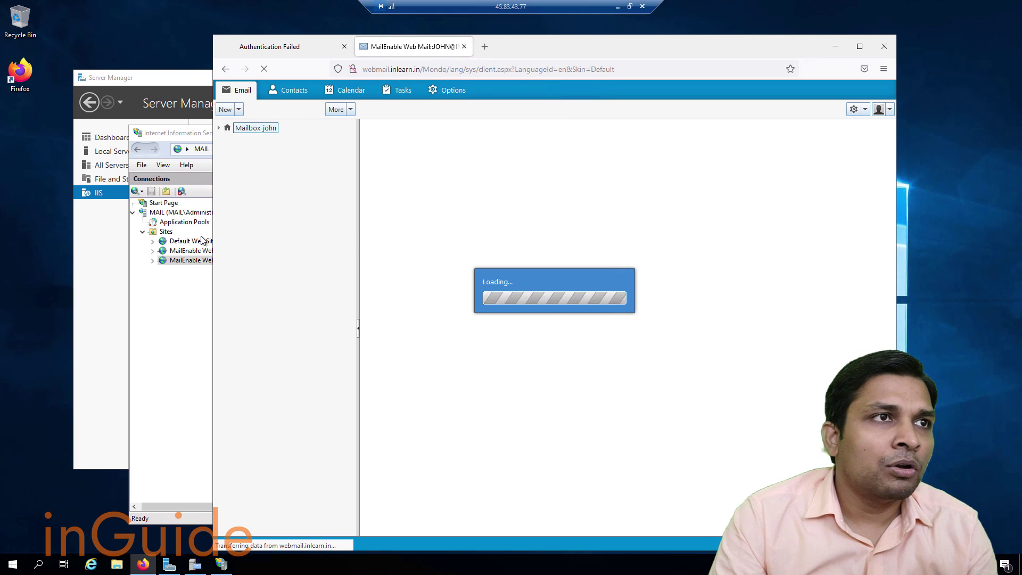
pyautogui.click(292, 47)
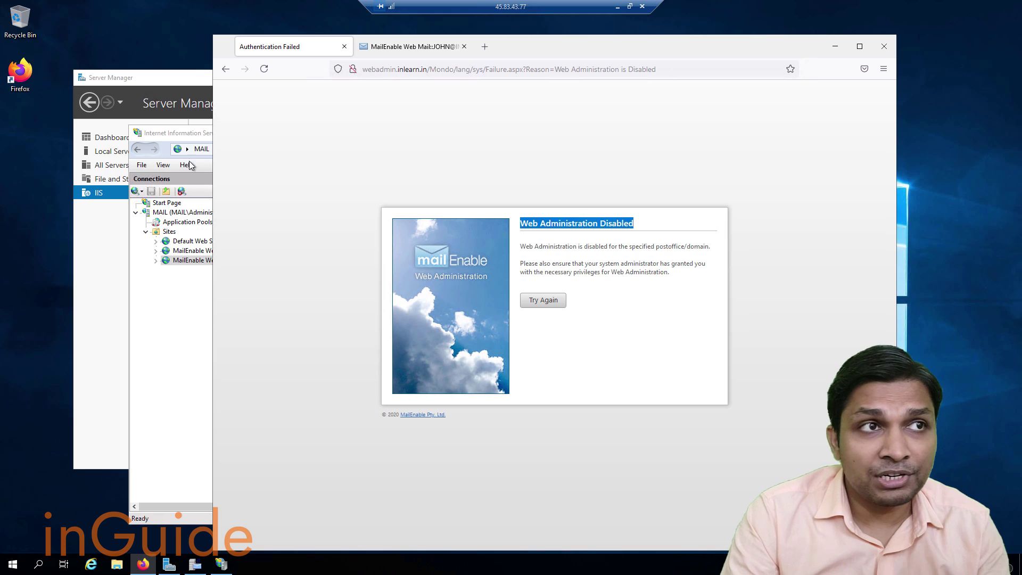
# Close IIS Manager, check the inlearn.in domain's properties in MailEnableAdmin, then select the post office.
pyautogui.click(167, 136)
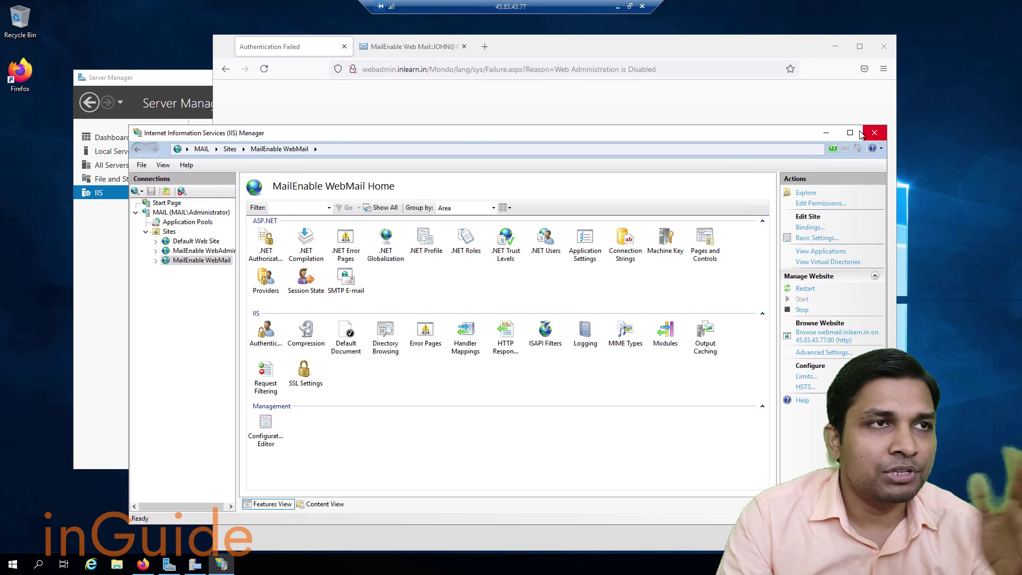
pyautogui.click(882, 129)
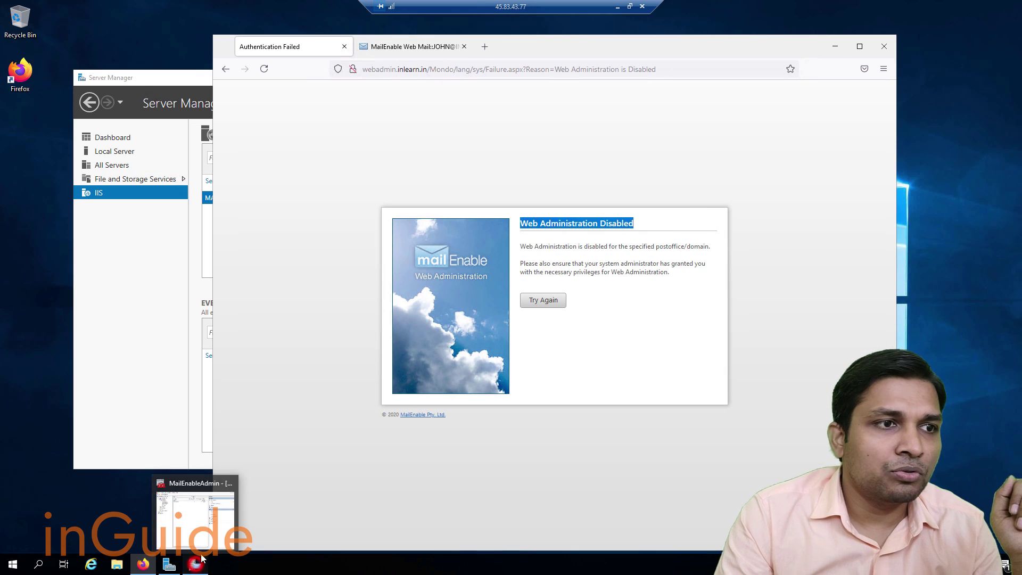
pyautogui.click(196, 567)
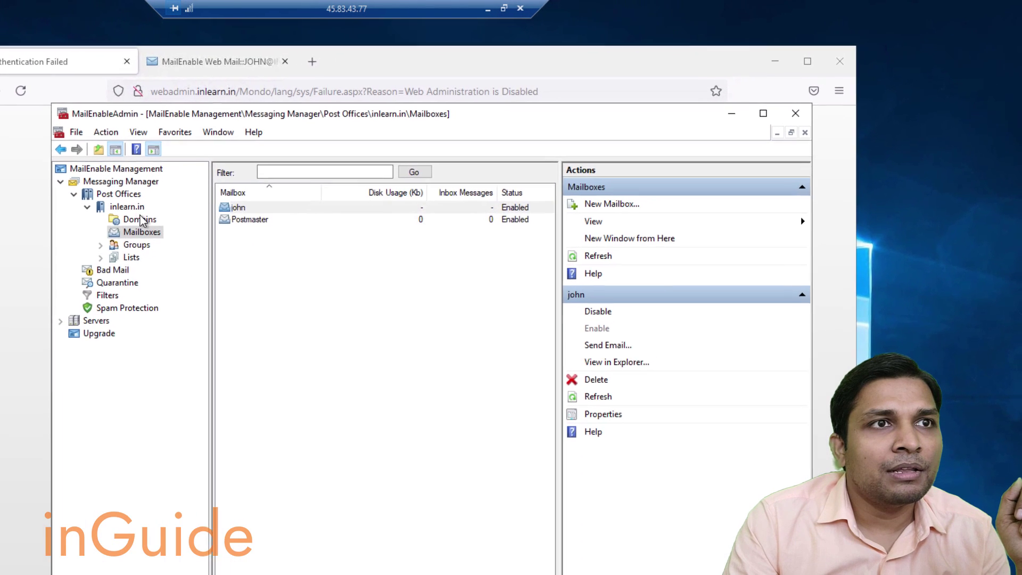
pyautogui.click(349, 165)
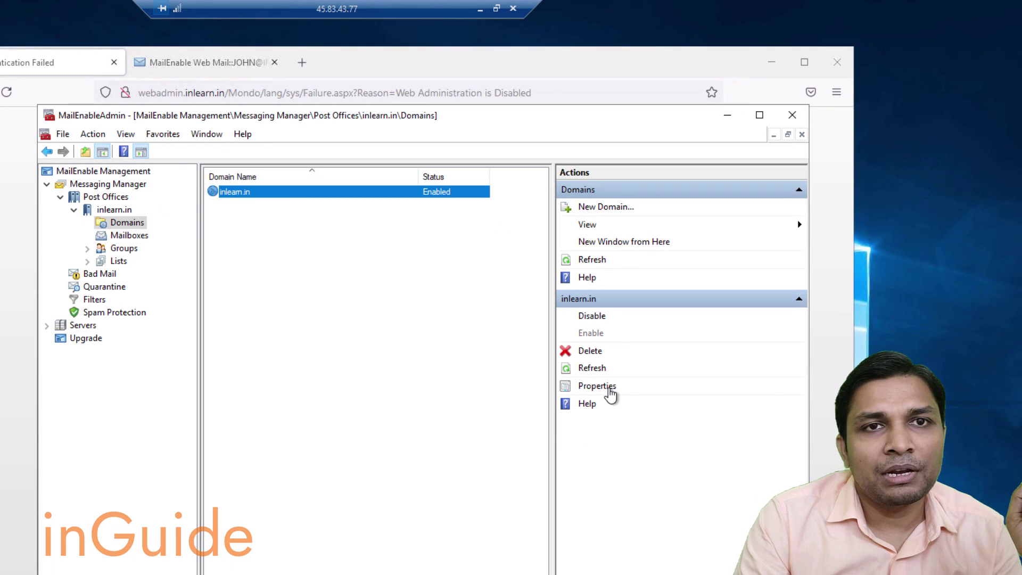
pyautogui.click(611, 388)
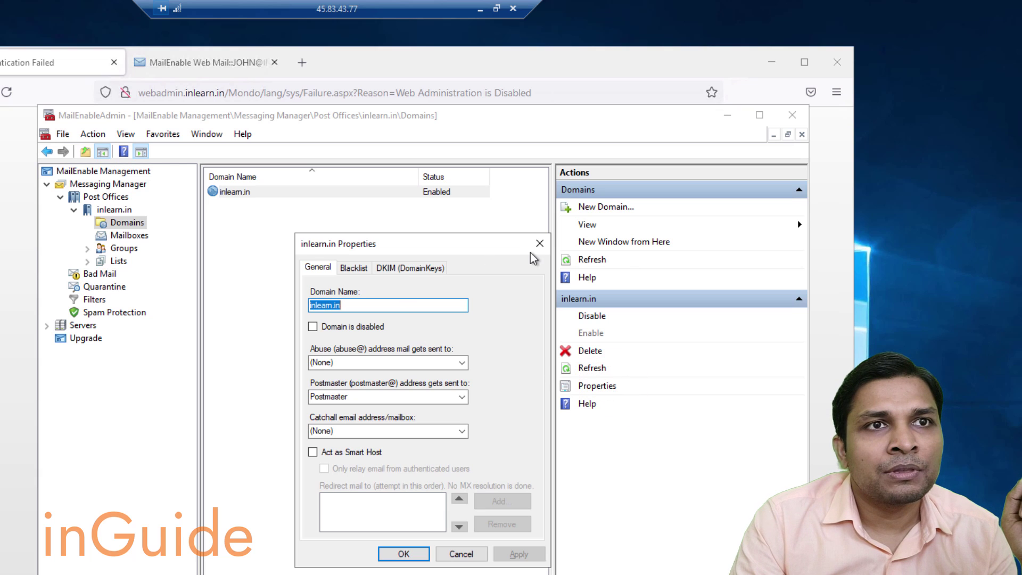
pyautogui.click(539, 245)
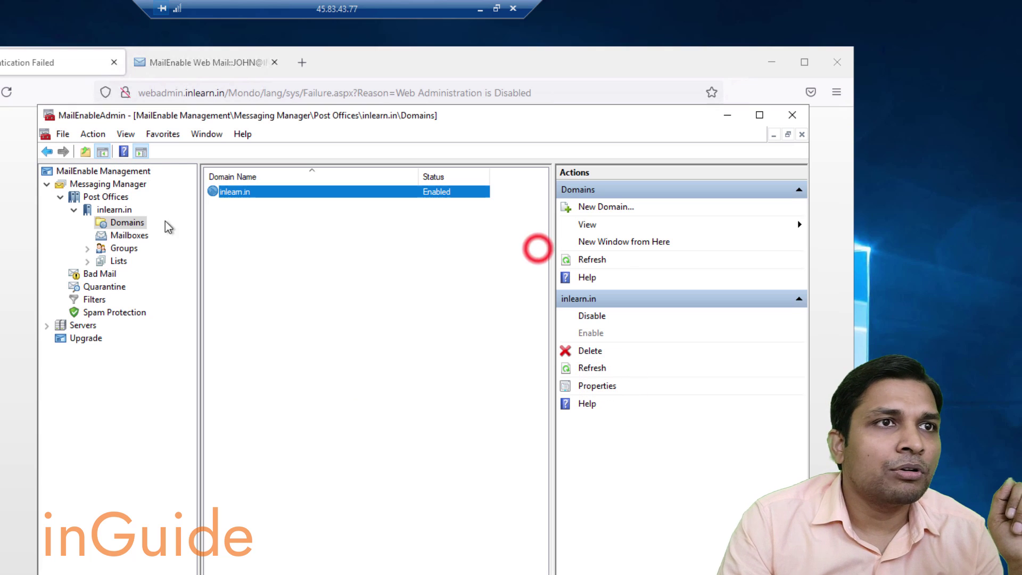
pyautogui.click(100, 211)
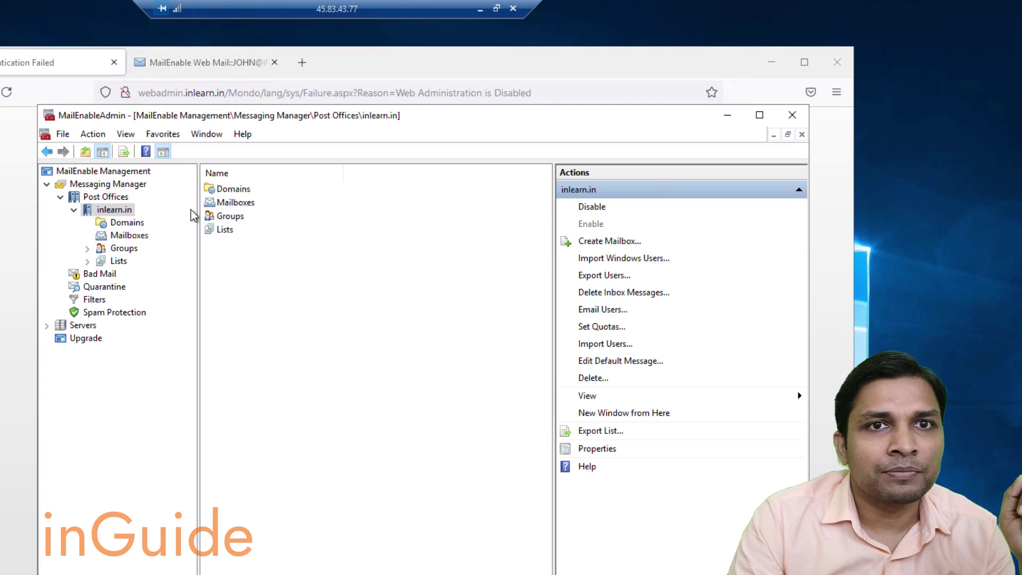
# Enable inlearn.in web administration with mailbox, size, list, domain, branding and footer permissions, then retry sign-in.
pyautogui.click(591, 448)
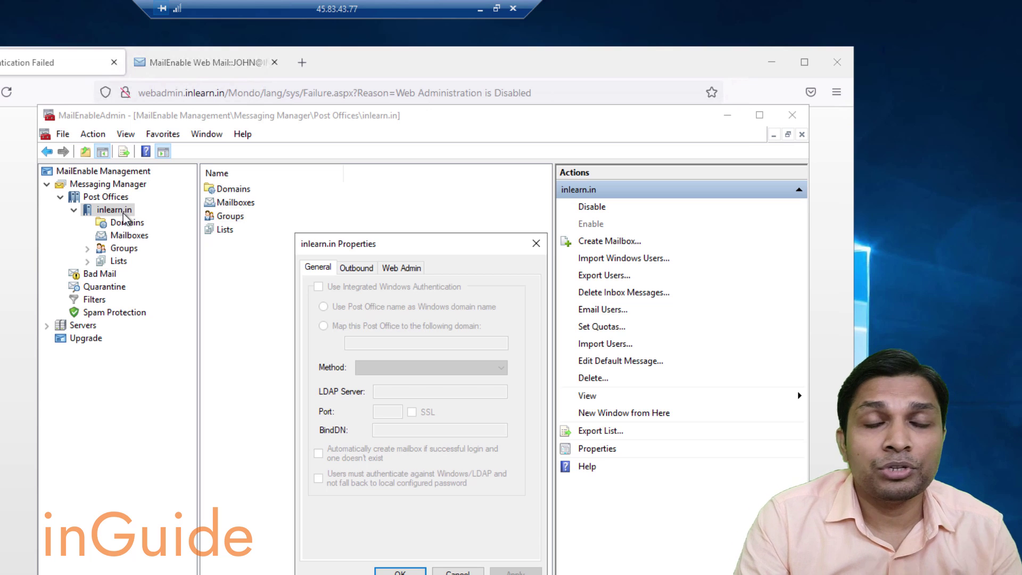
pyautogui.click(395, 270)
pyautogui.click(318, 286)
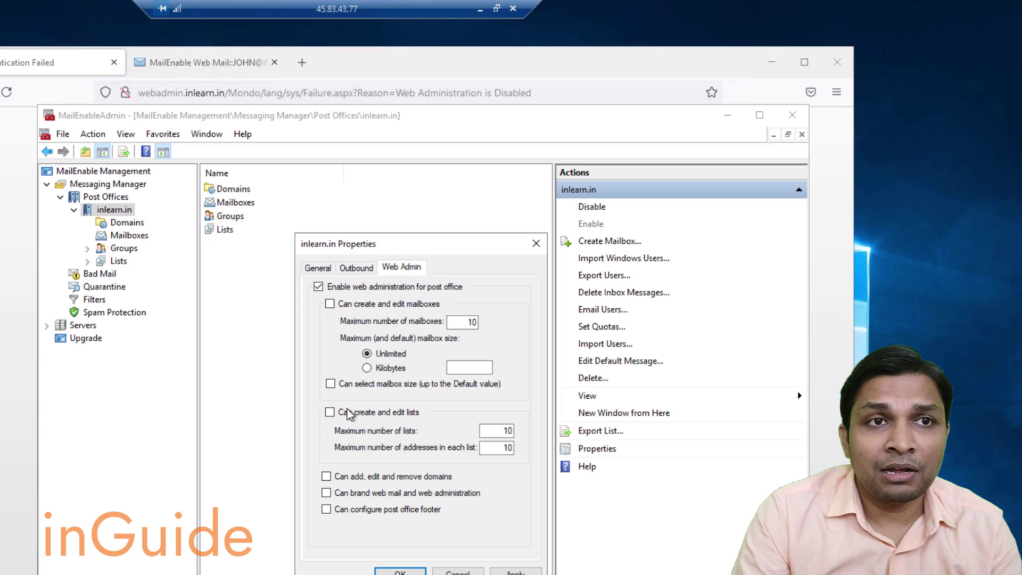
pyautogui.click(329, 303)
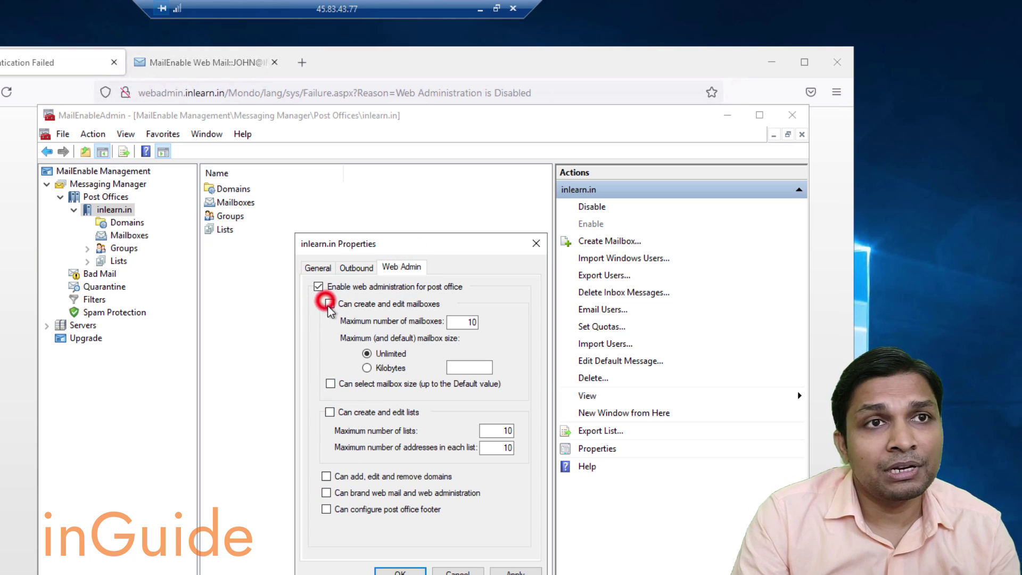
pyautogui.click(330, 383)
pyautogui.click(330, 412)
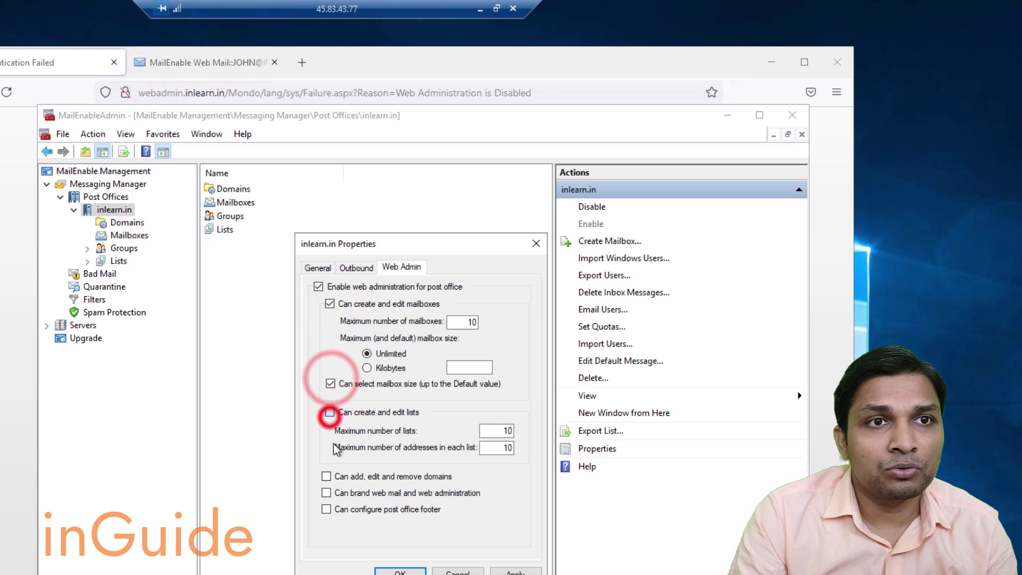
pyautogui.click(326, 476)
pyautogui.click(326, 492)
pyautogui.click(327, 508)
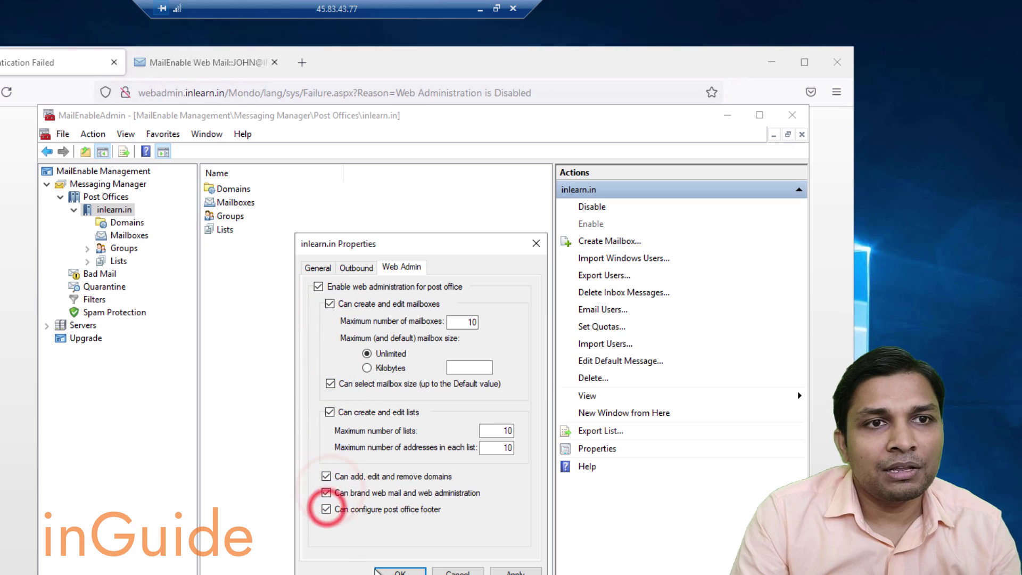
pyautogui.click(386, 569)
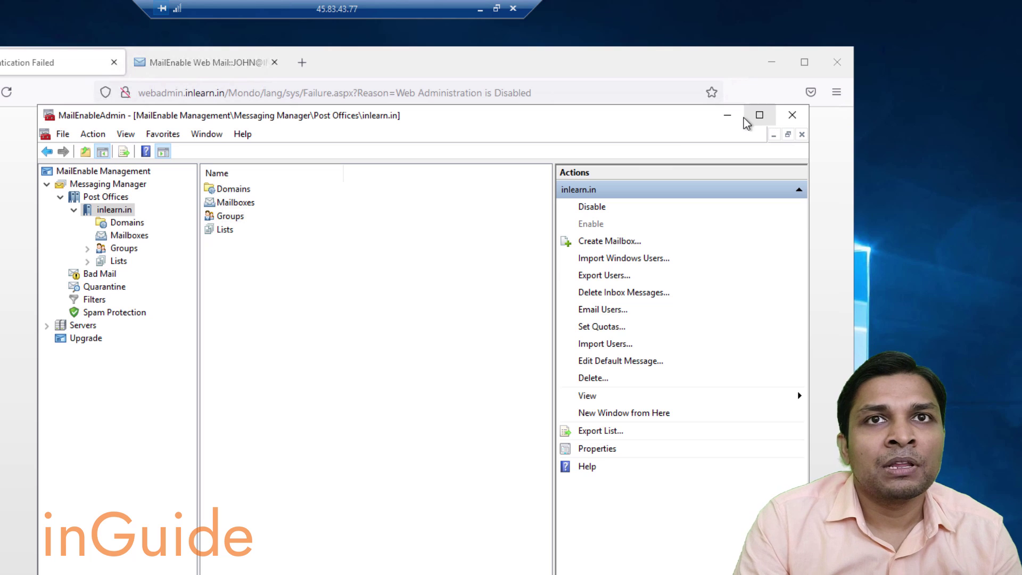
pyautogui.click(731, 117)
pyautogui.click(382, 407)
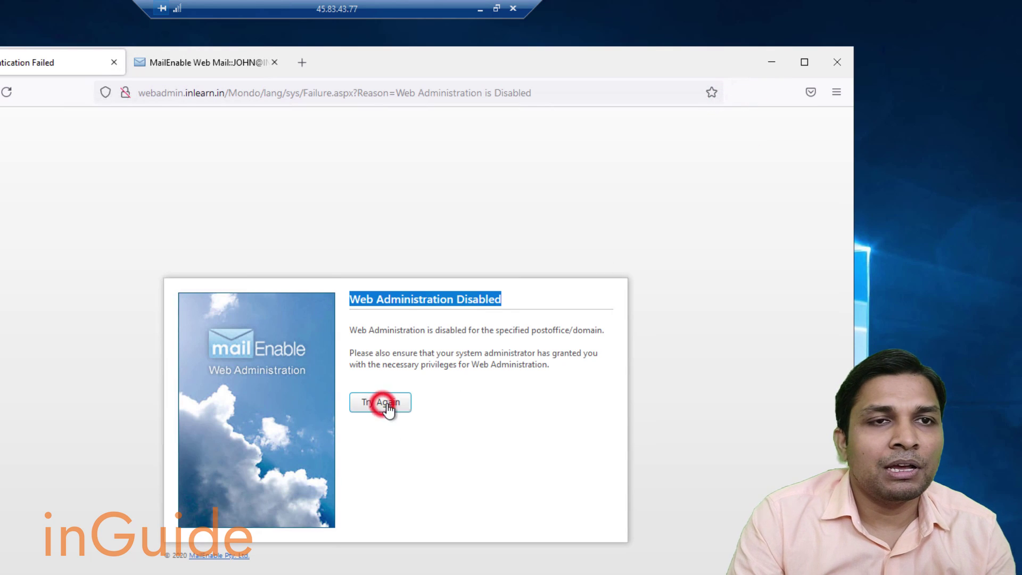
# Sign in to Web Administration with the saved administrator login and start a new mailbox in Mailboxes.
pyautogui.click(502, 329)
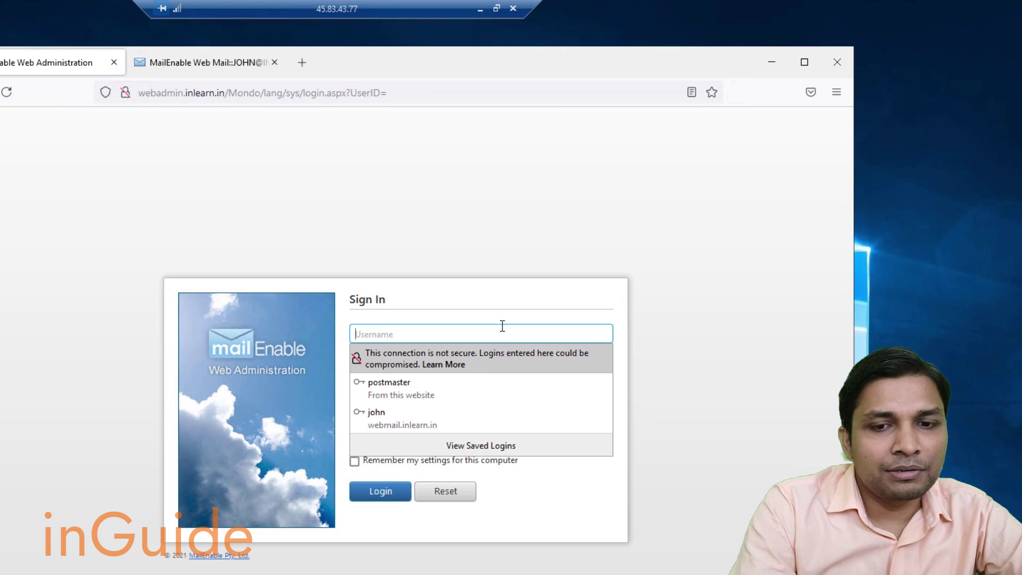
pyautogui.press('Down')
pyautogui.press('Return')
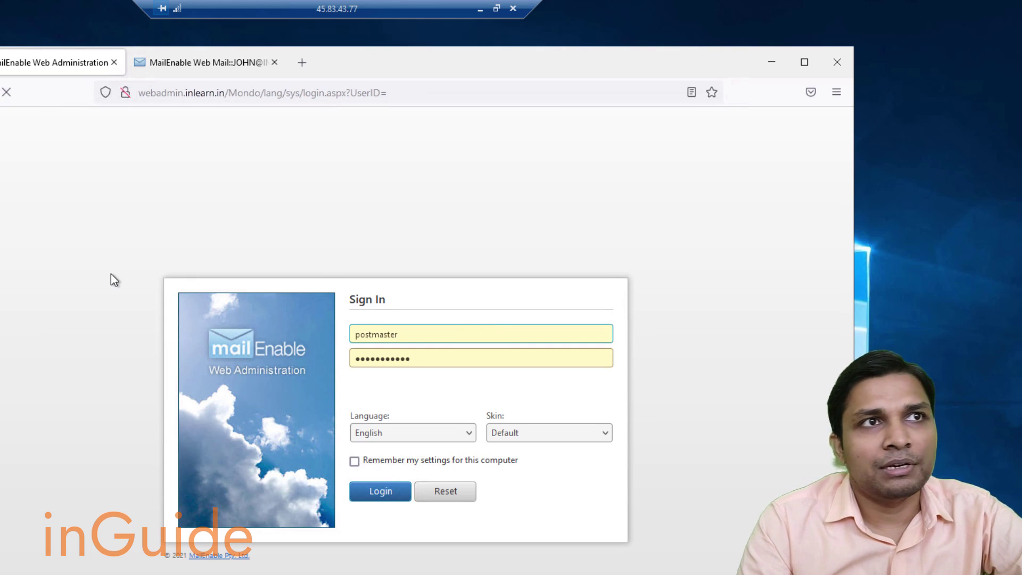
pyautogui.click(379, 492)
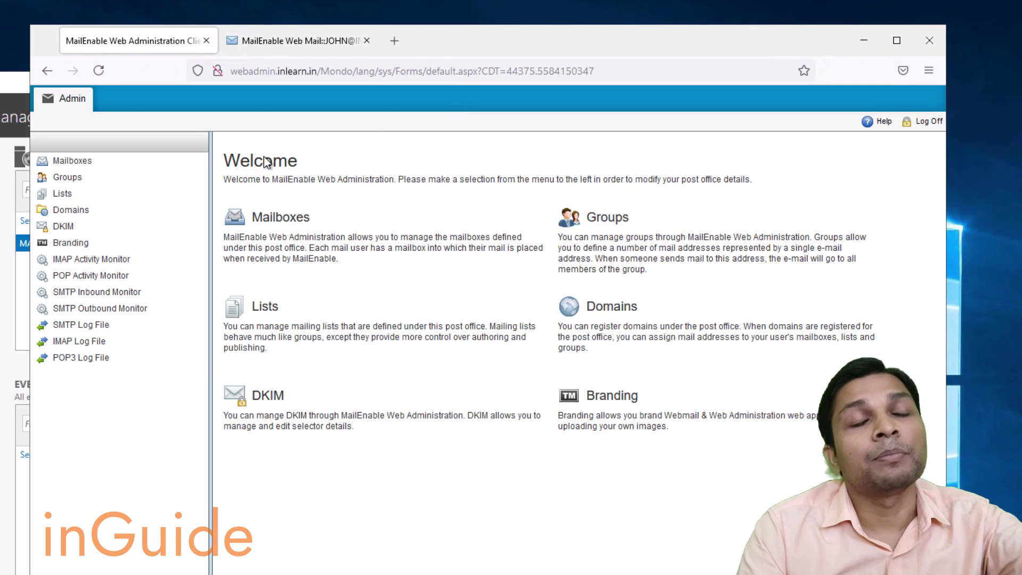
pyautogui.click(72, 163)
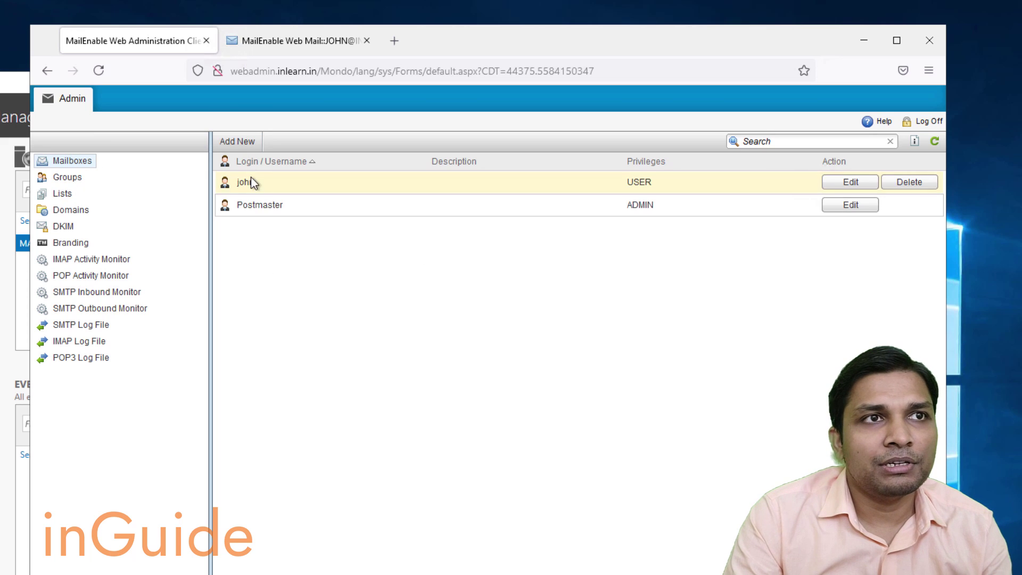
pyautogui.click(237, 141)
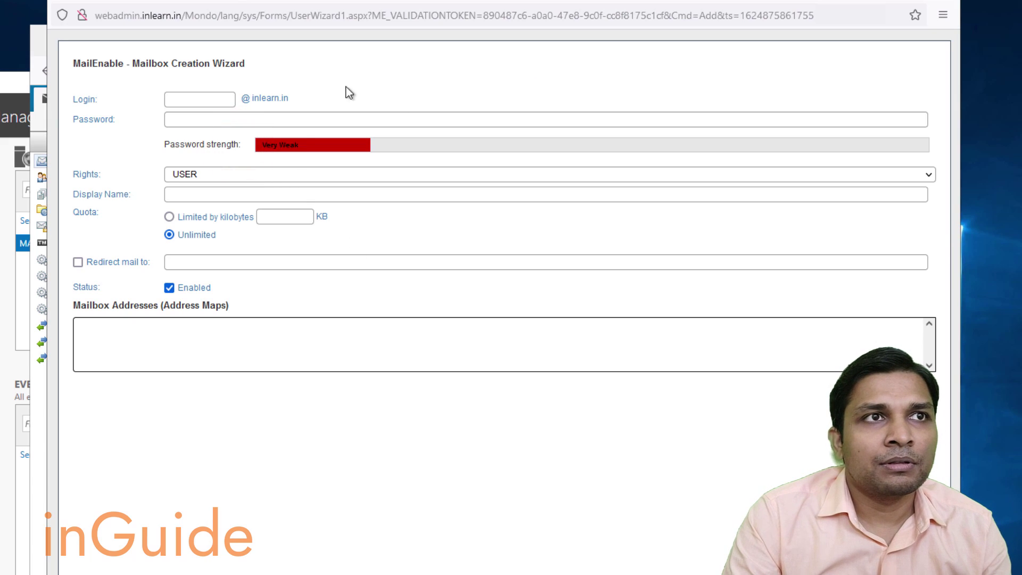
# Enter the new mailbox's login and password, save it, refresh the mailbox list, and open Domains.
pyautogui.click(222, 100)
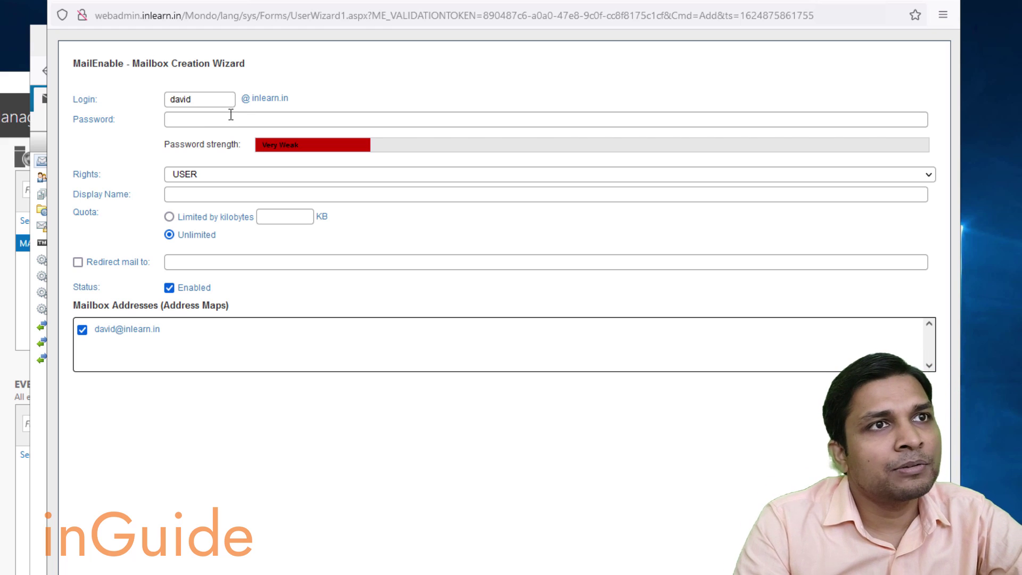
pyautogui.click(230, 115)
pyautogui.write('P')
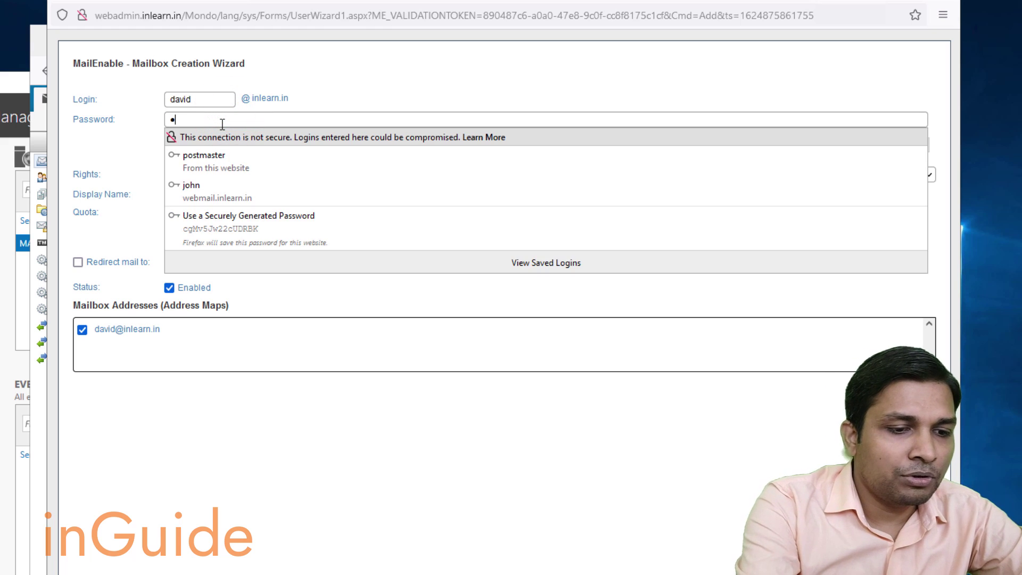
pyautogui.write('assword123')
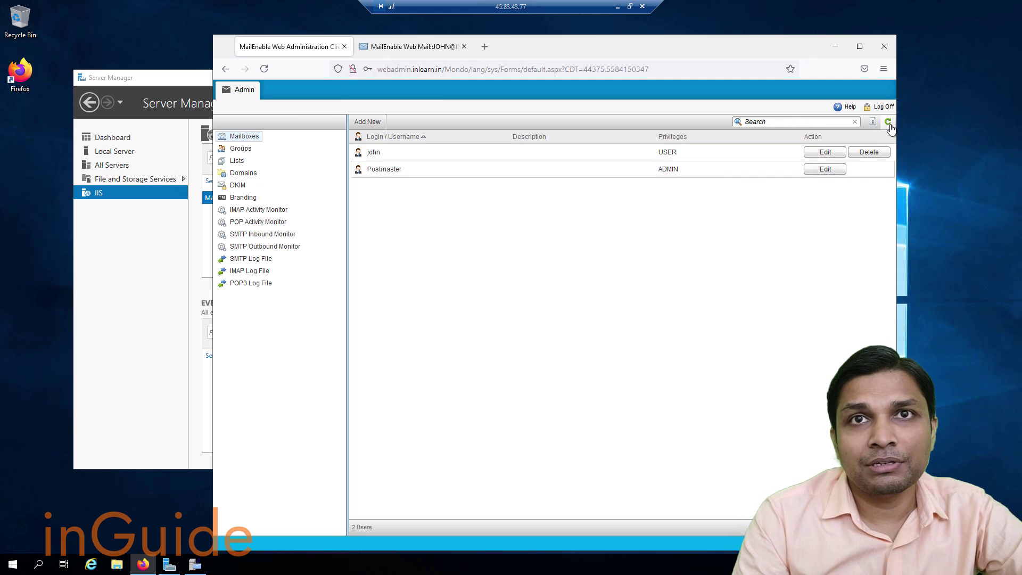
pyautogui.click(889, 125)
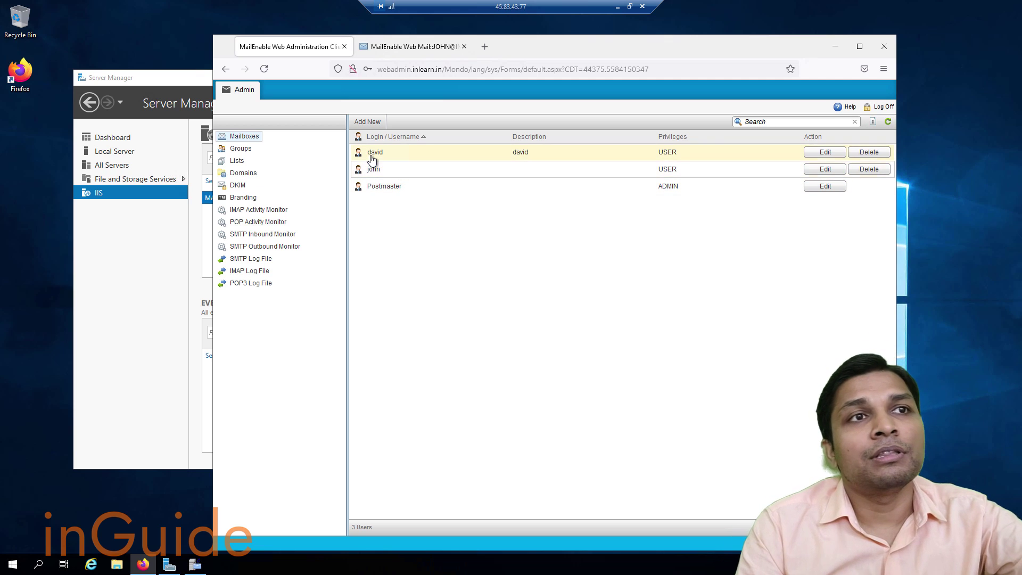
pyautogui.click(243, 173)
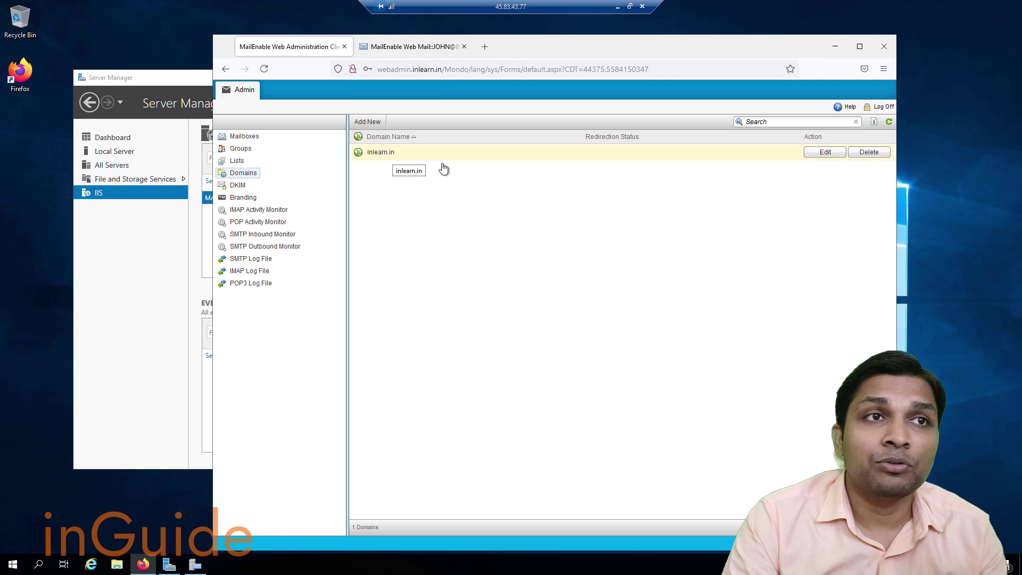
# Open and dismiss the Add New domain form, then go to the DKIM page.
pyautogui.click(361, 124)
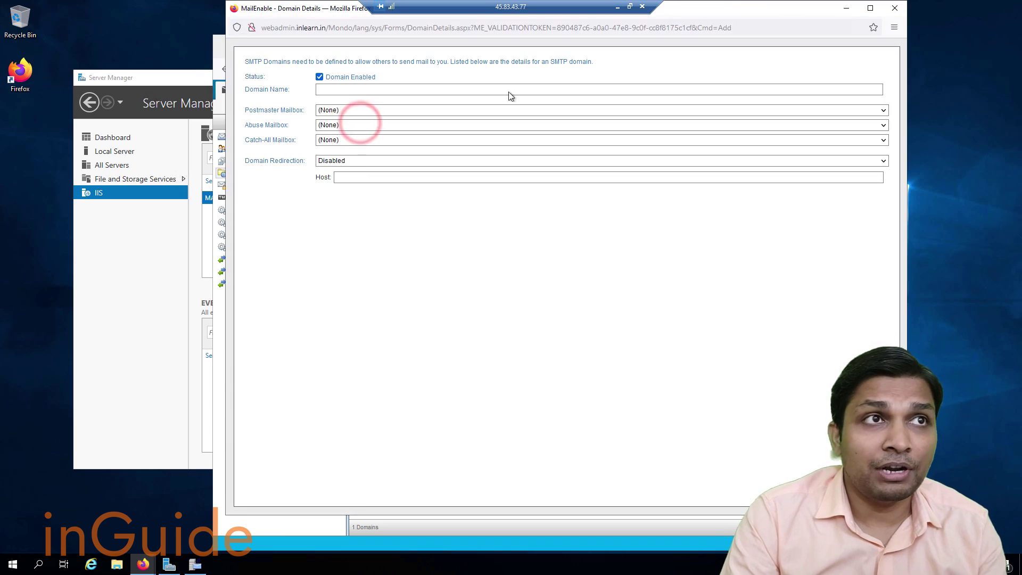
pyautogui.click(895, 9)
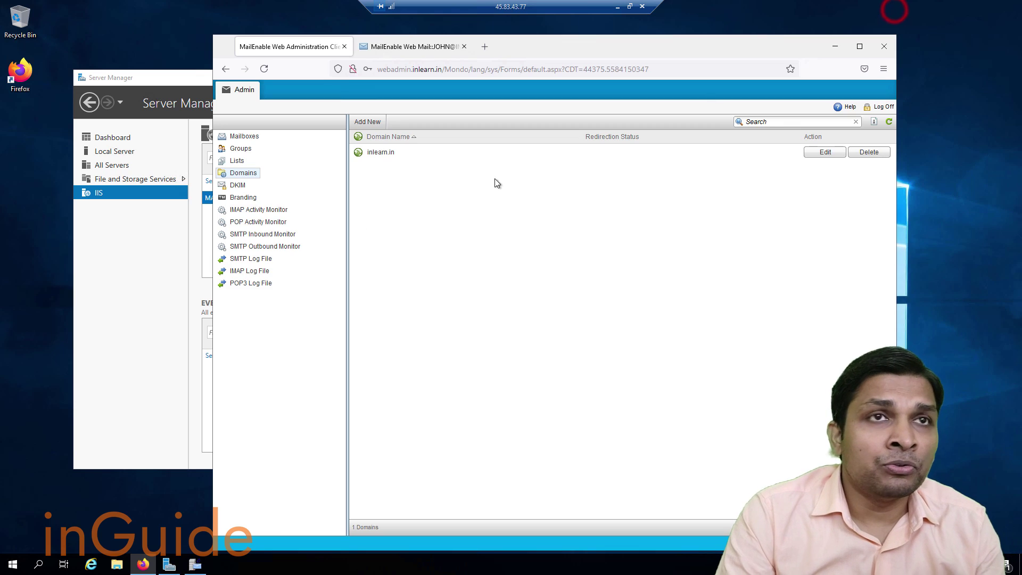
pyautogui.click(238, 185)
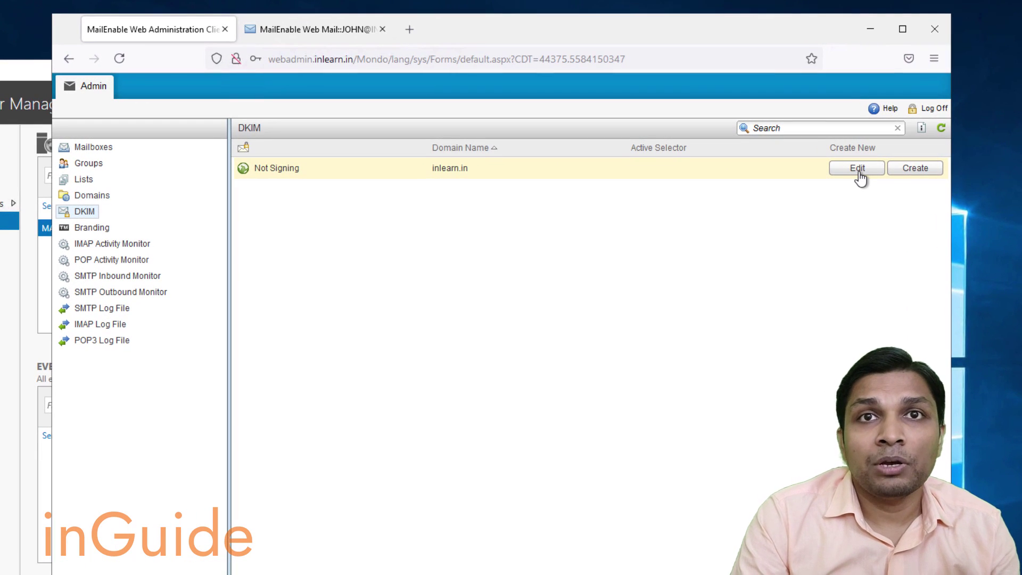
# Create DKIM selector key1 for inlearn.in with a 2048-bit key size and save it.
pyautogui.click(917, 169)
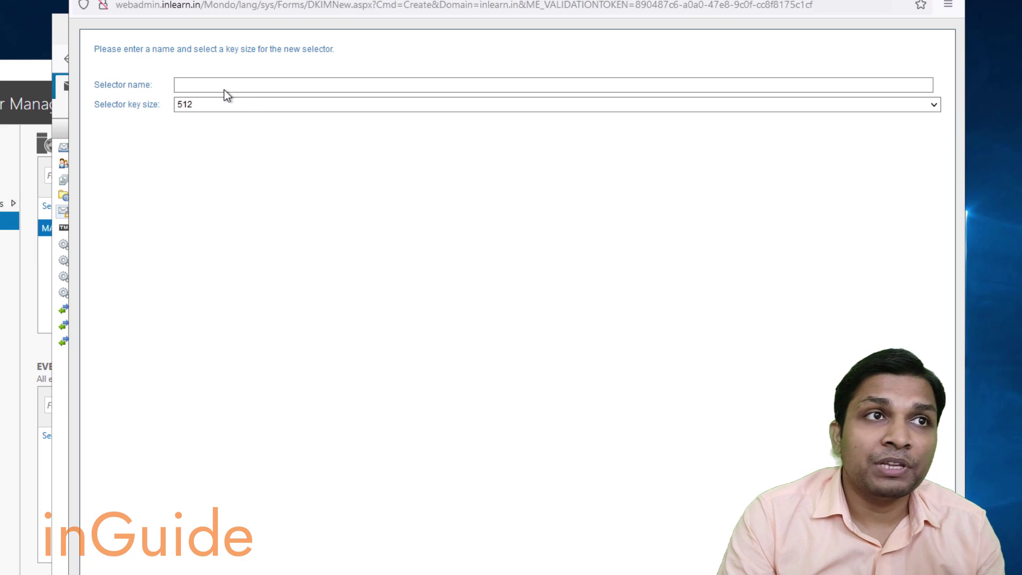
pyautogui.click(225, 79)
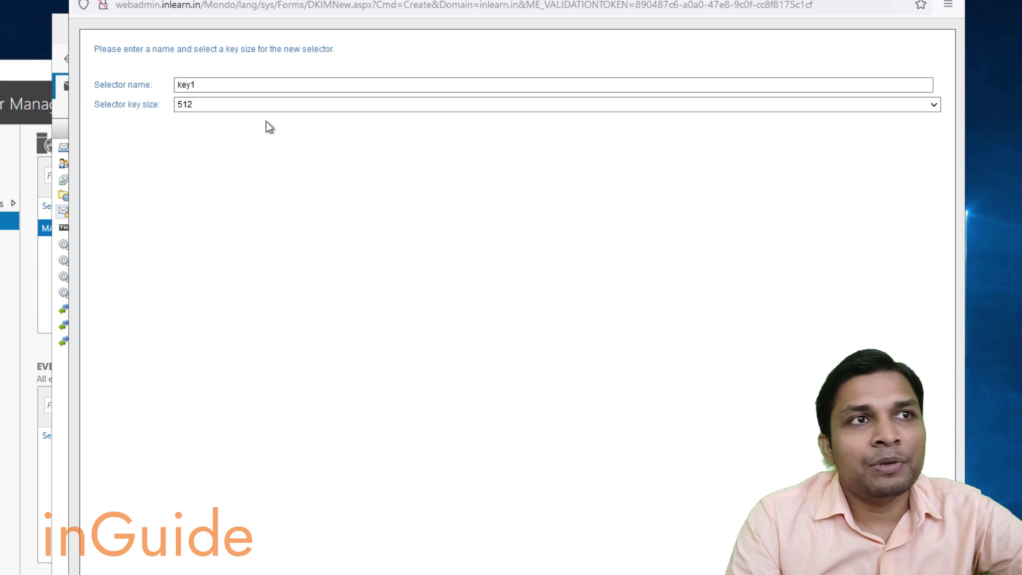
pyautogui.click(278, 104)
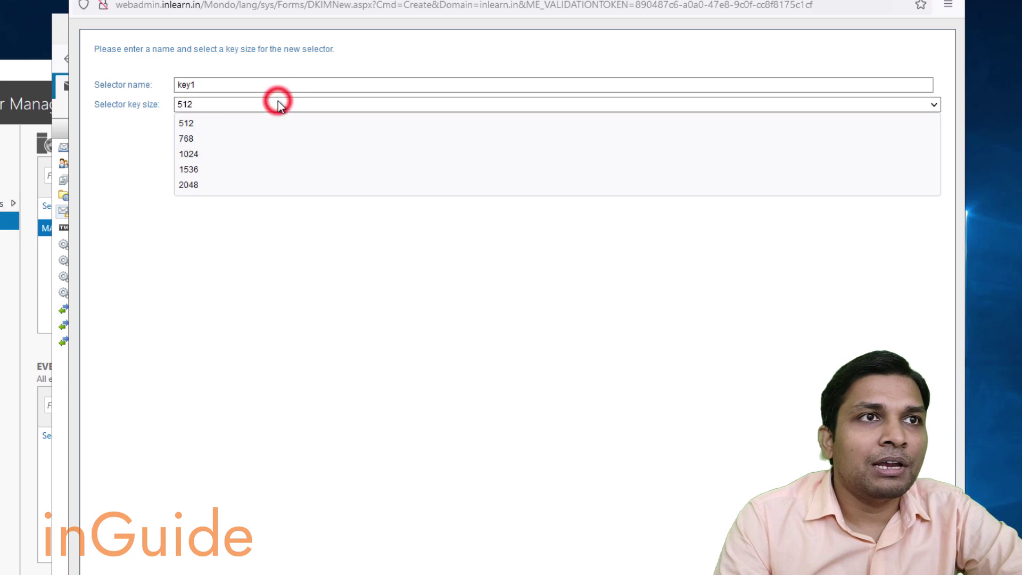
pyautogui.click(267, 185)
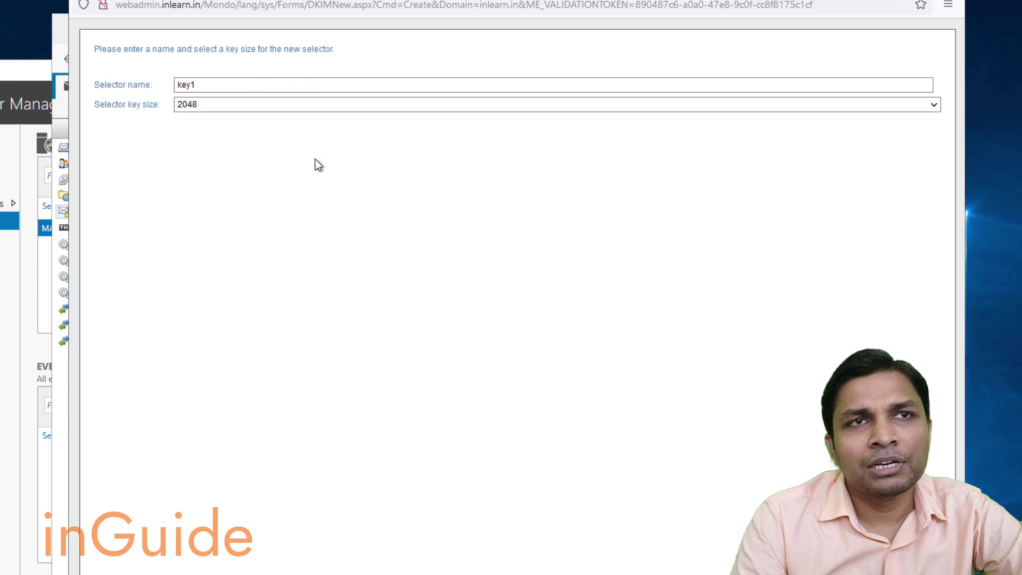
pyautogui.click(341, 111)
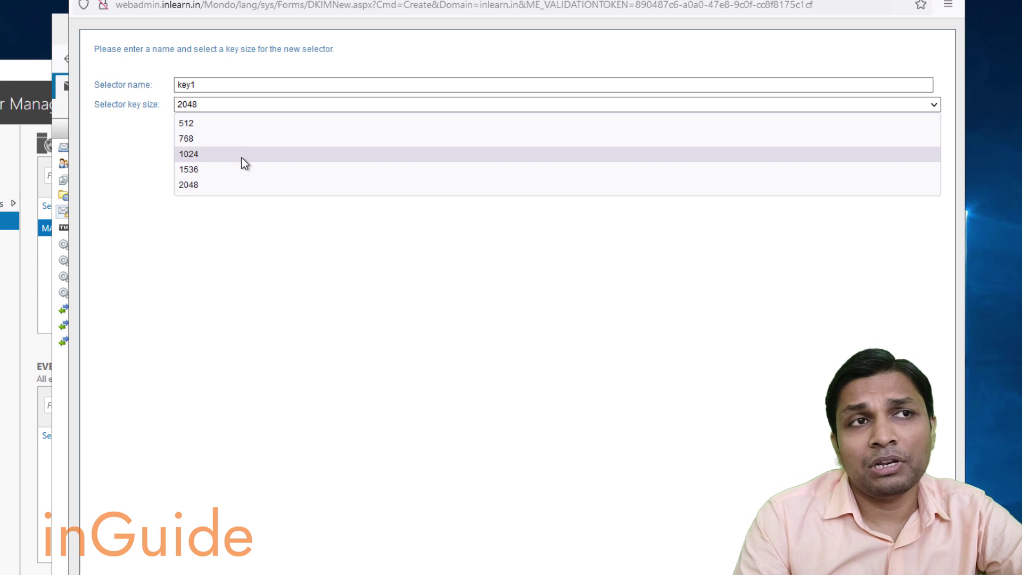
pyautogui.click(379, 250)
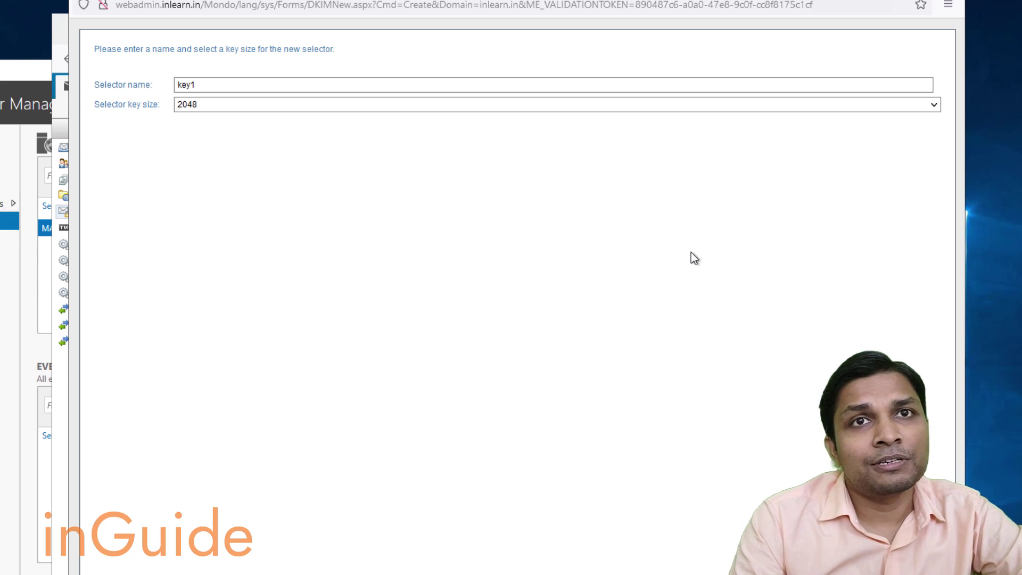
pyautogui.click(809, 571)
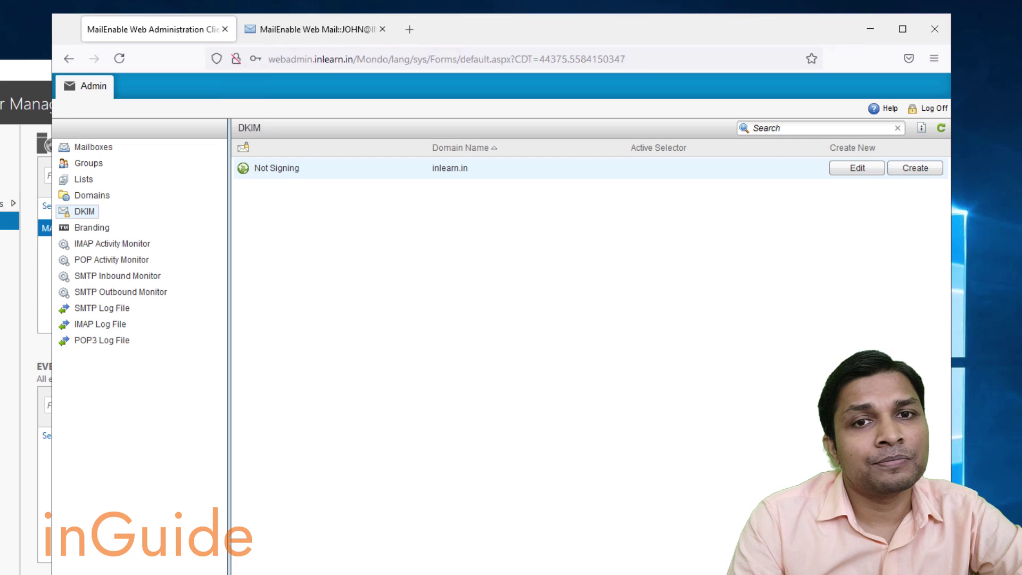
# Make key1 the active selector, enable DKIM signing for inlearn.in, and refresh the list.
pyautogui.click(858, 169)
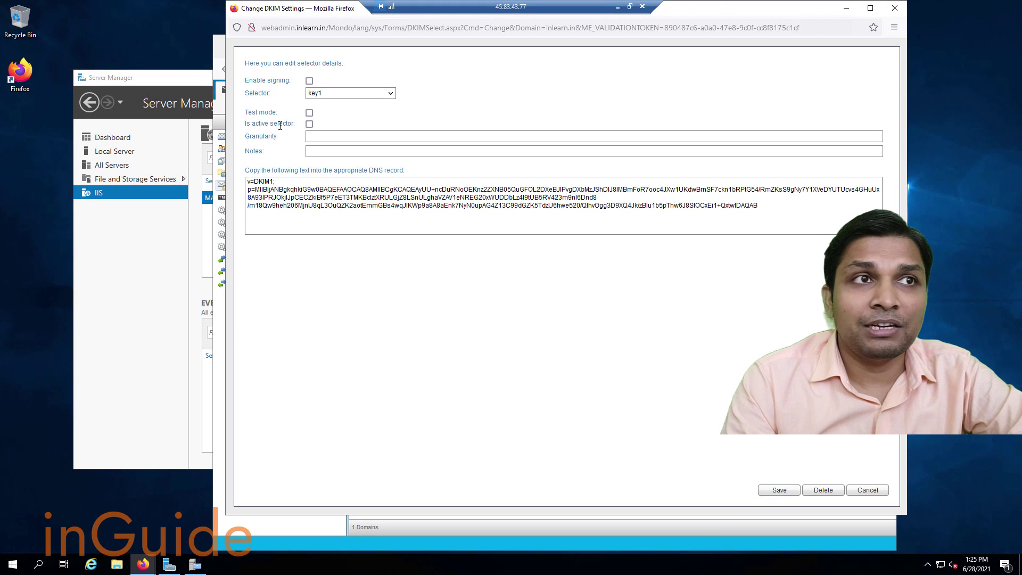
pyautogui.click(309, 125)
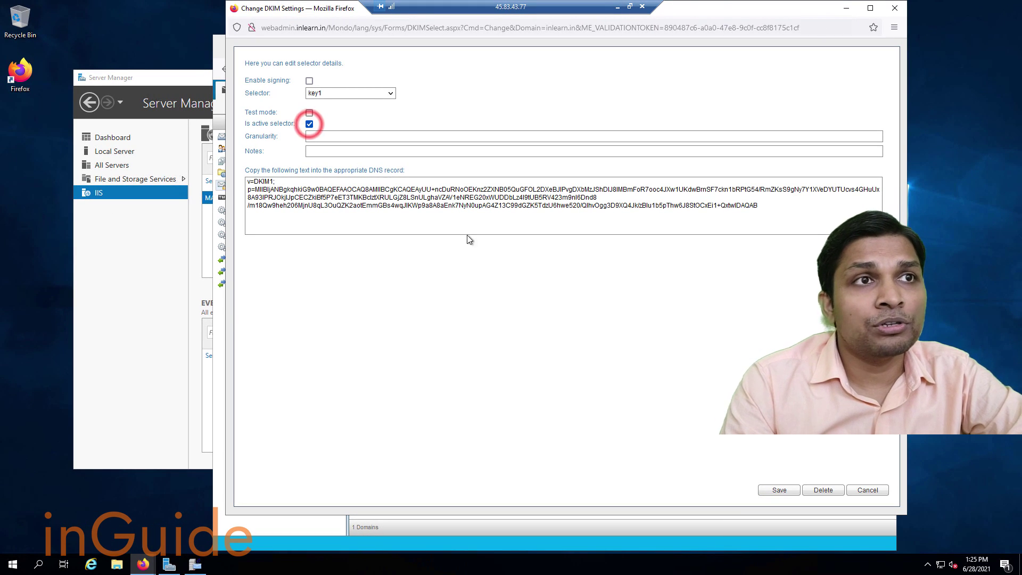
pyautogui.click(780, 491)
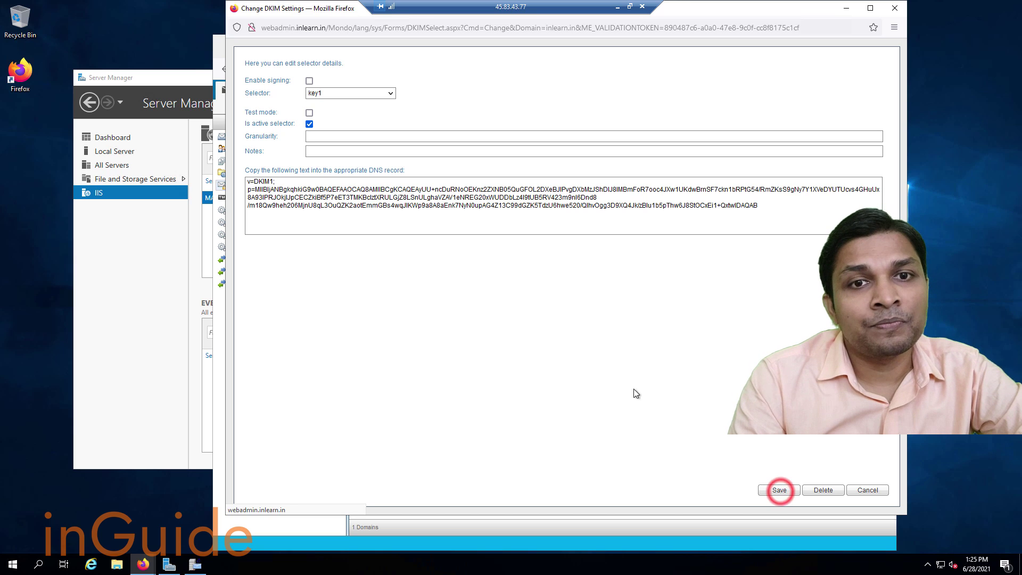
pyautogui.click(309, 81)
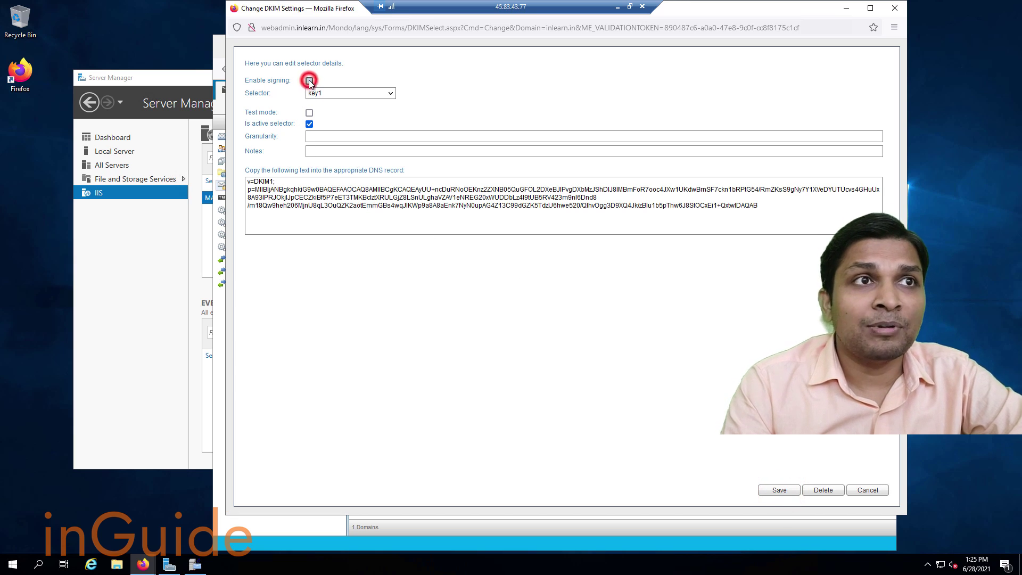
pyautogui.click(775, 490)
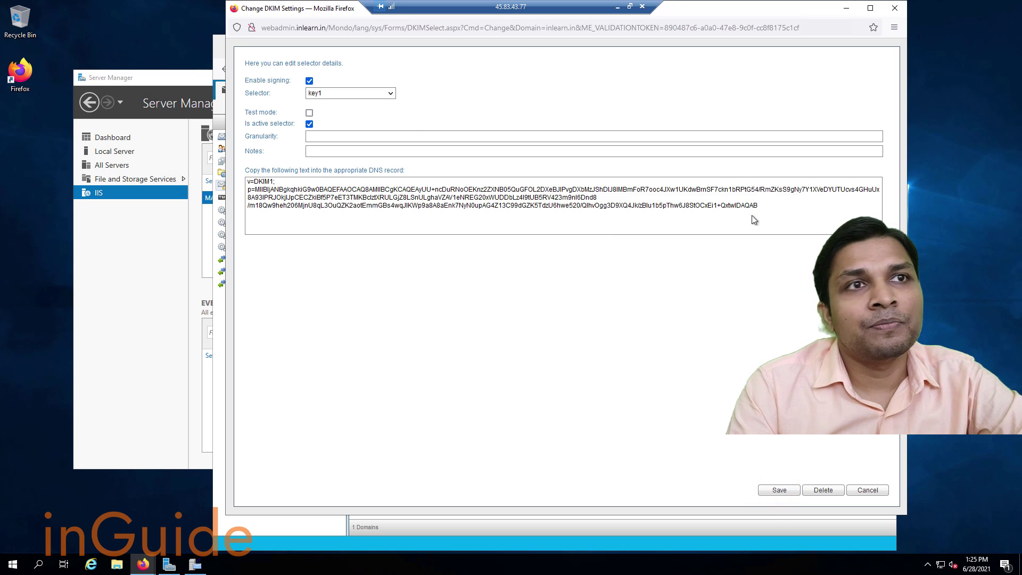
pyautogui.click(895, 9)
pyautogui.click(889, 122)
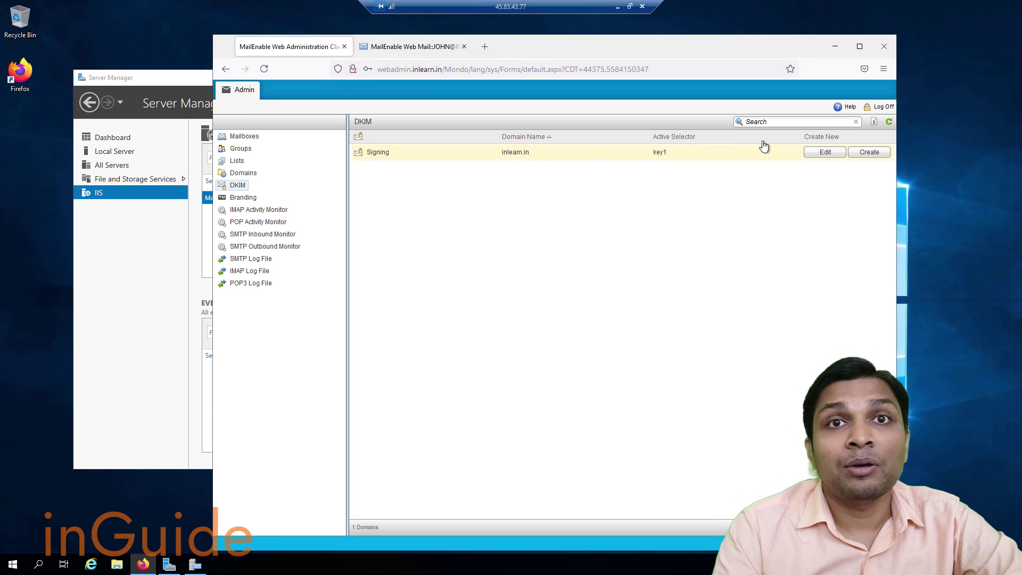
# Copy the DKIM DNS record text from the inlearn.in DKIM settings.
pyautogui.click(817, 159)
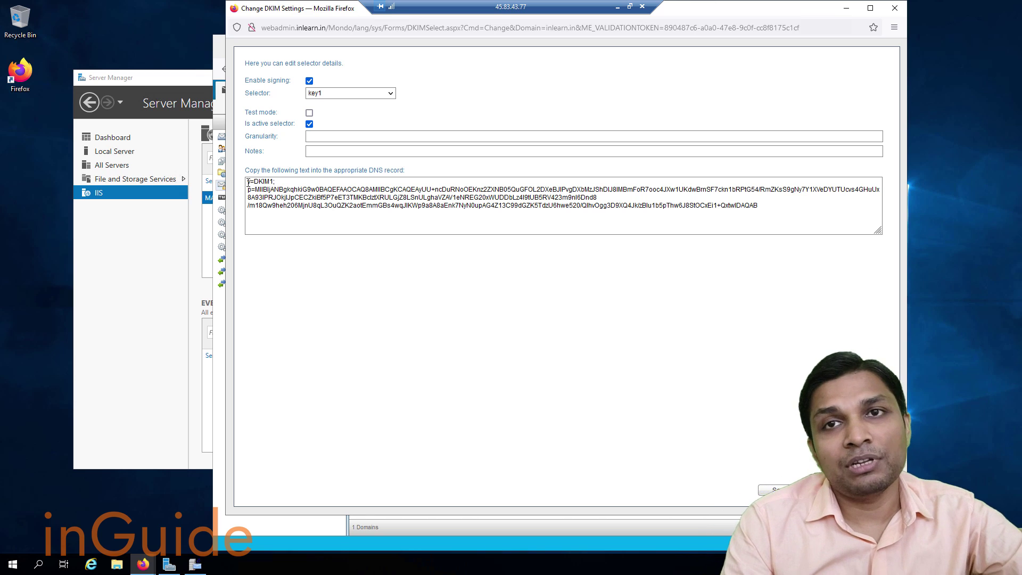
pyautogui.moveTo(248, 182); pyautogui.dragTo(778, 208)
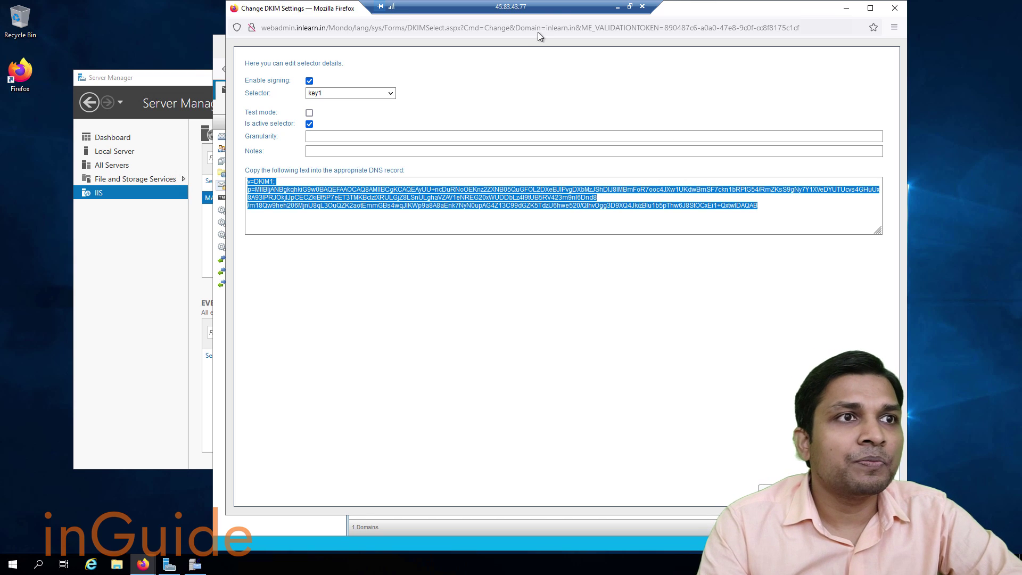
pyautogui.click(618, 8)
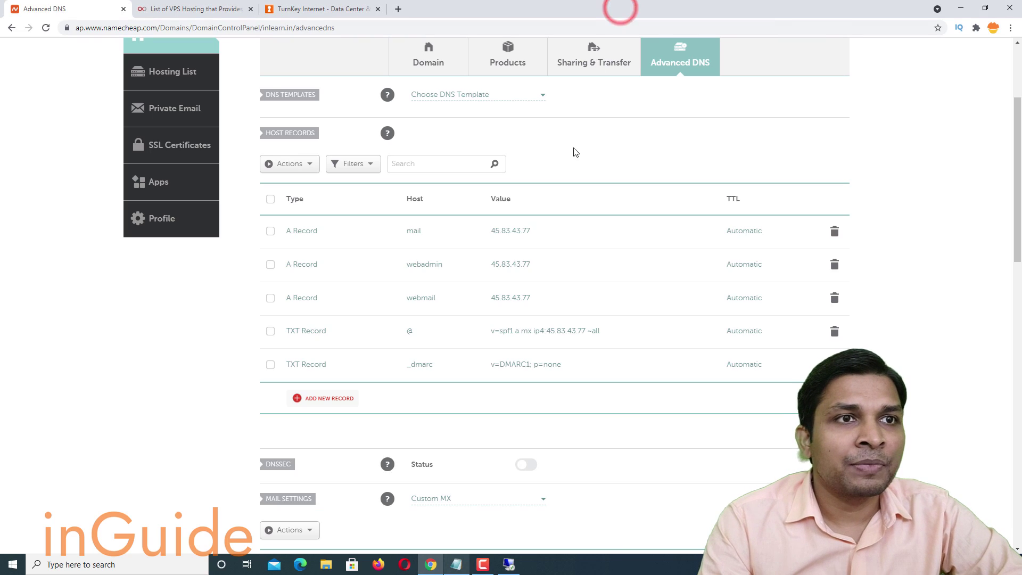
# Add and save a TXT record with host key1._domainkey holding the pasted DKIM value.
pyautogui.click(328, 400)
pyautogui.scroll(-4, 329, 399)
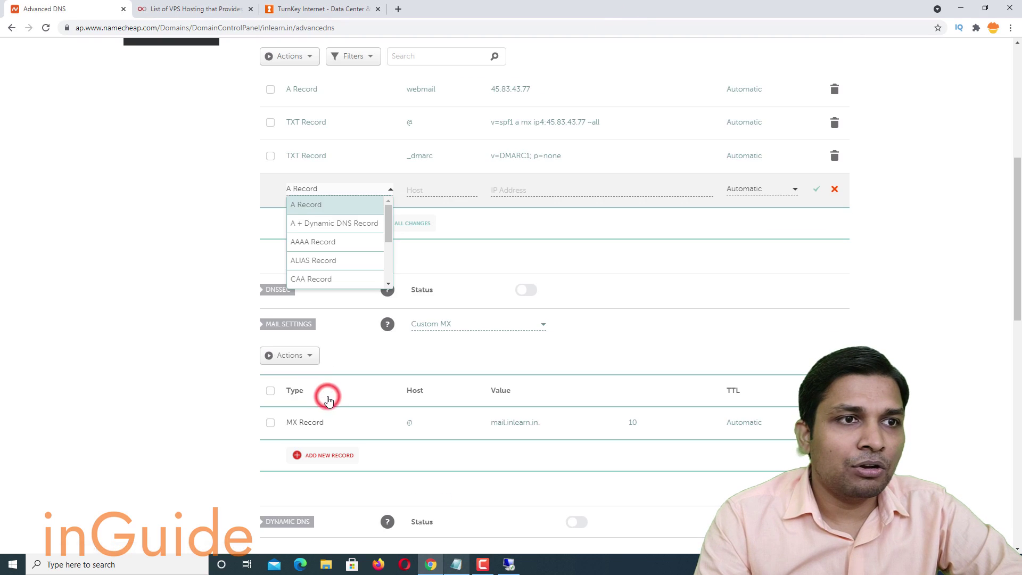
pyautogui.scroll(-2, 327, 251)
pyautogui.click(326, 260)
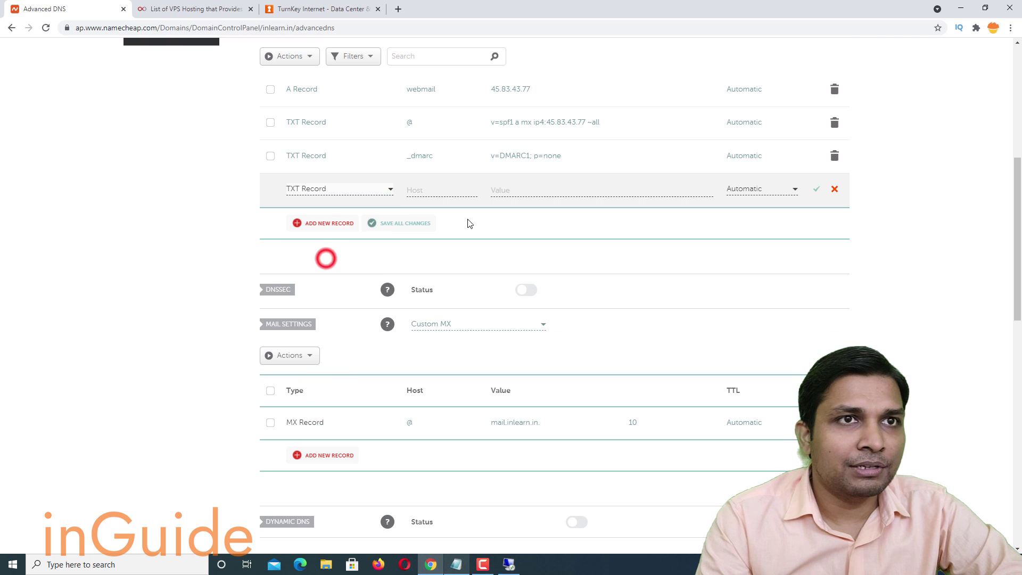
pyautogui.click(521, 190)
pyautogui.hotkey('ctrl', 'v')
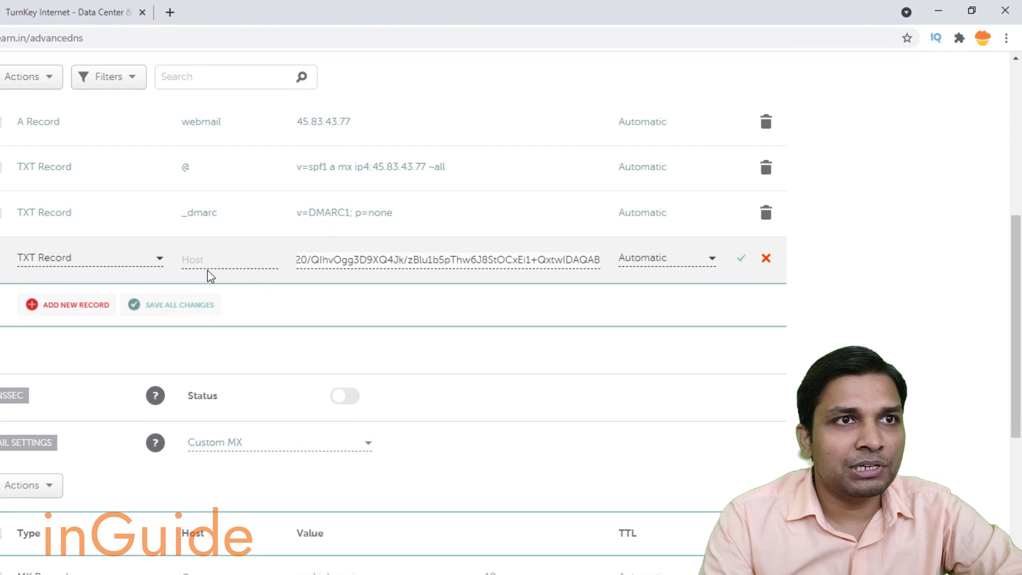
pyautogui.click(355, 215)
pyautogui.write('ke')
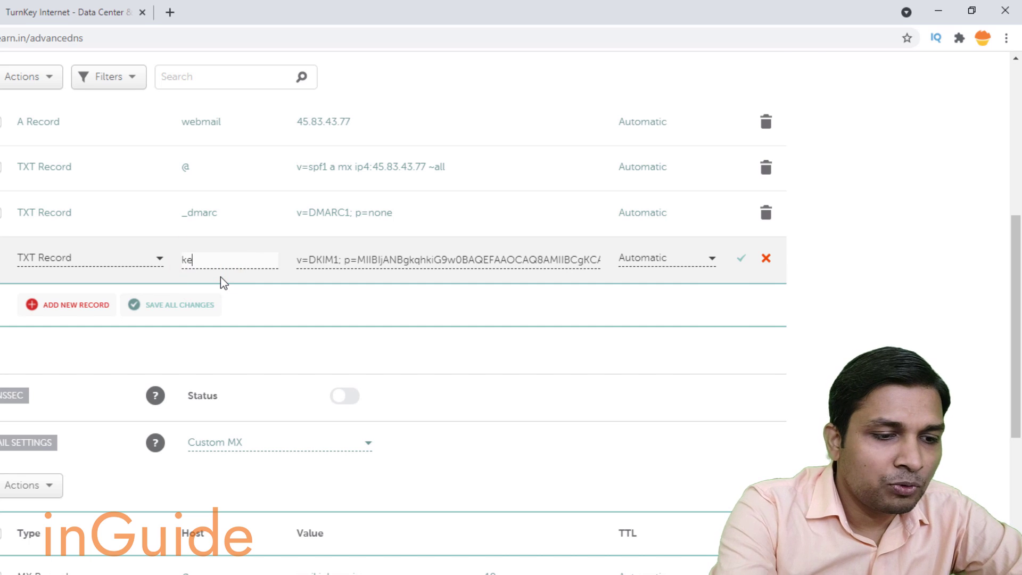
pyautogui.write('y1 _')
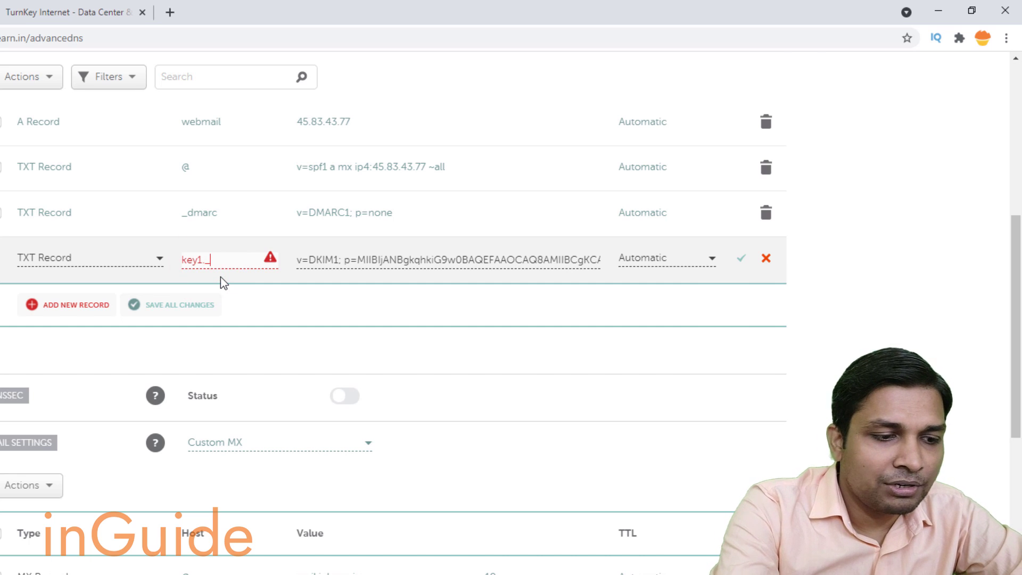
pyautogui.write('domainkey')
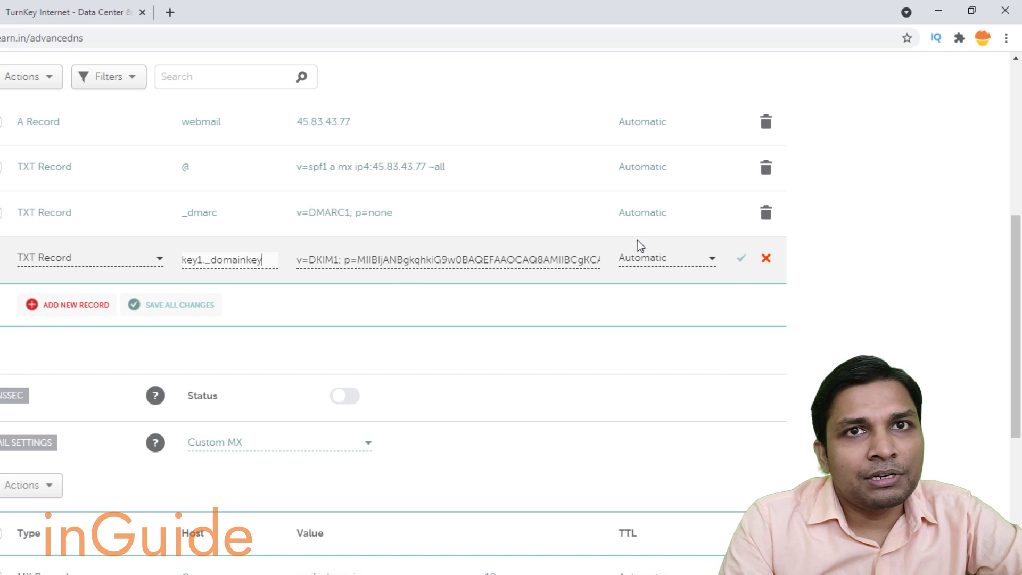
pyautogui.click(741, 258)
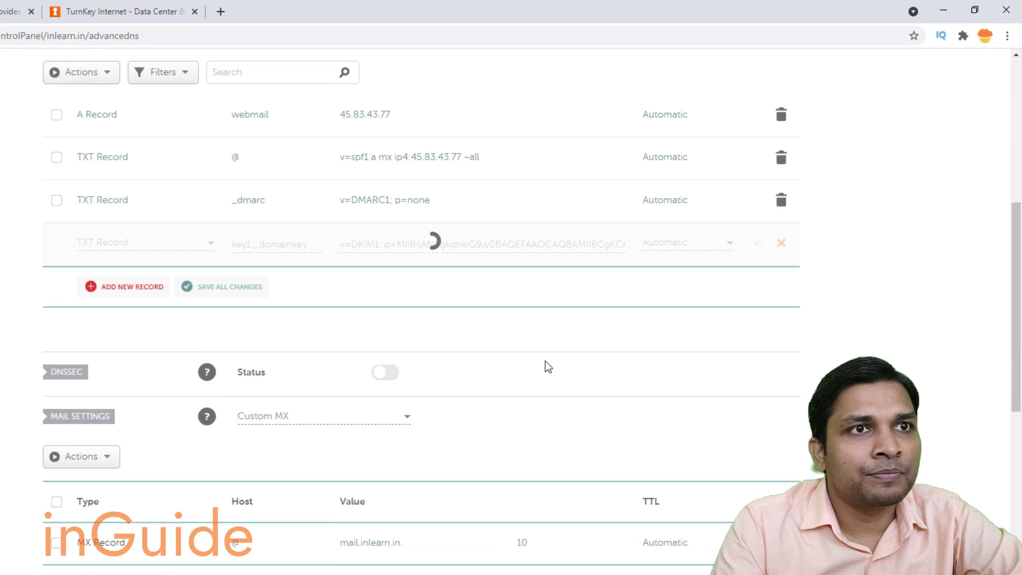
pyautogui.click(508, 564)
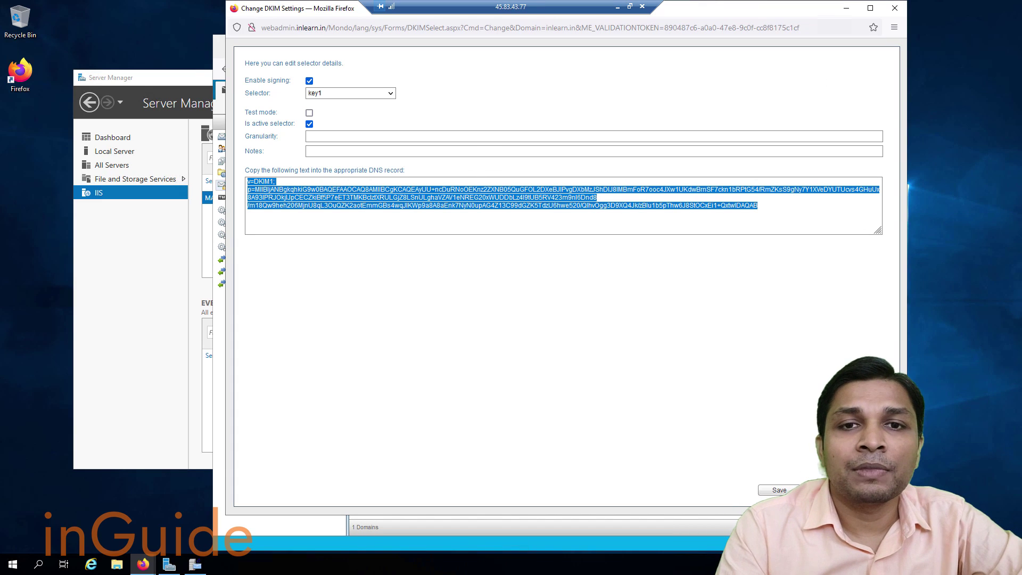
# Open mail-tester.com in a new tab and copy its generated test email address.
pyautogui.click(894, 7)
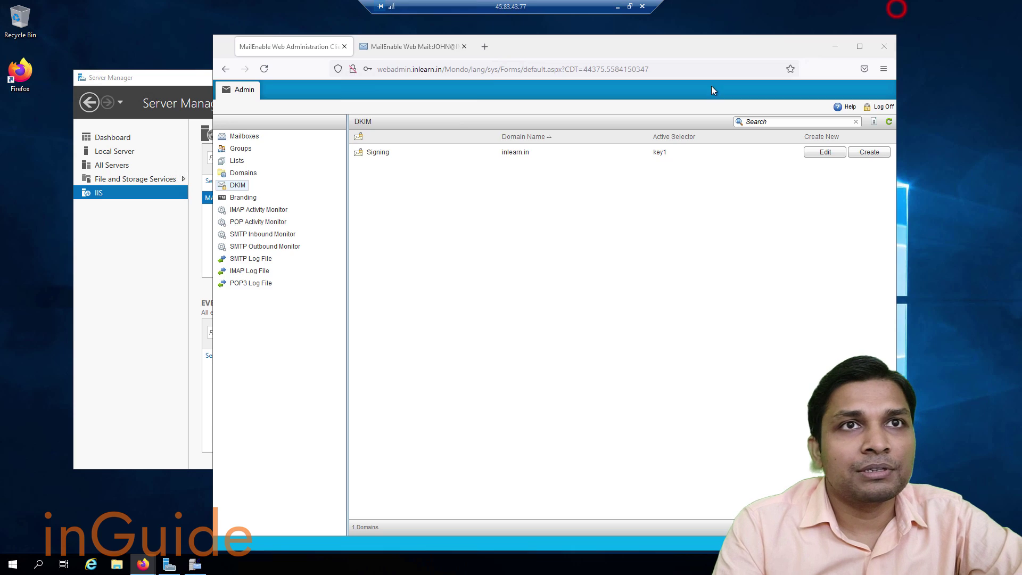
pyautogui.click(487, 50)
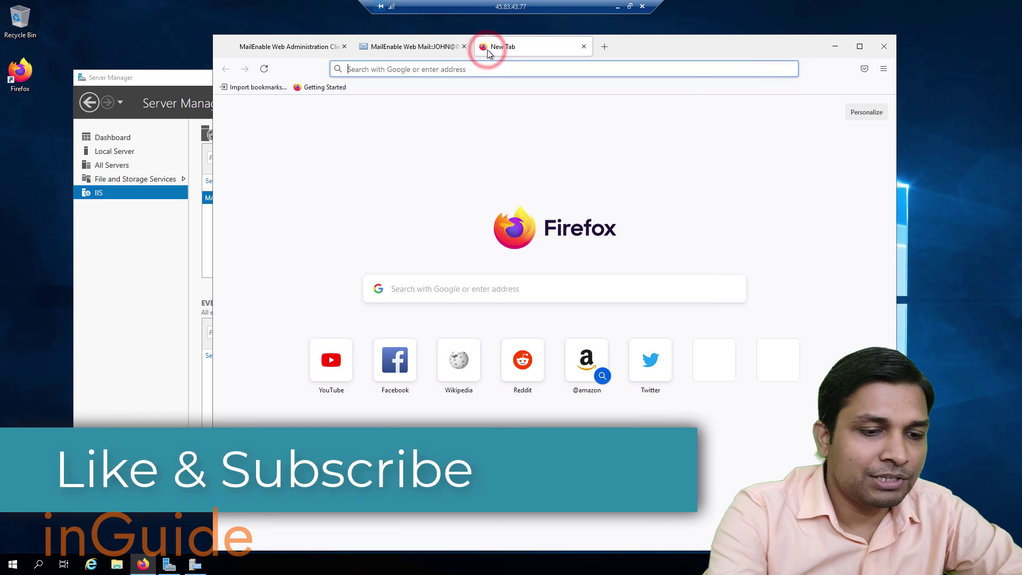
pyautogui.write('mail-te')
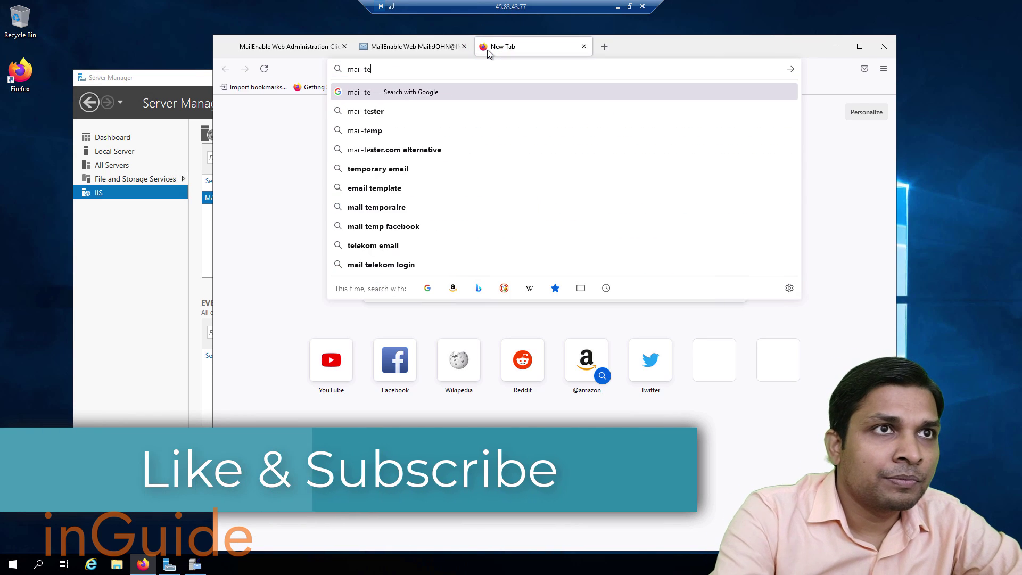
pyautogui.write('ster.co')
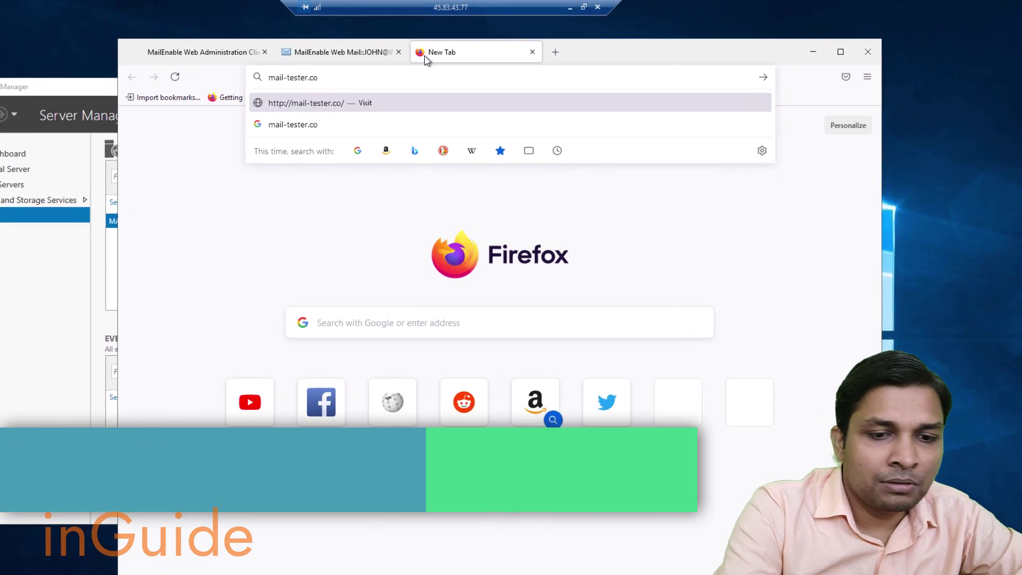
pyautogui.press('Return')
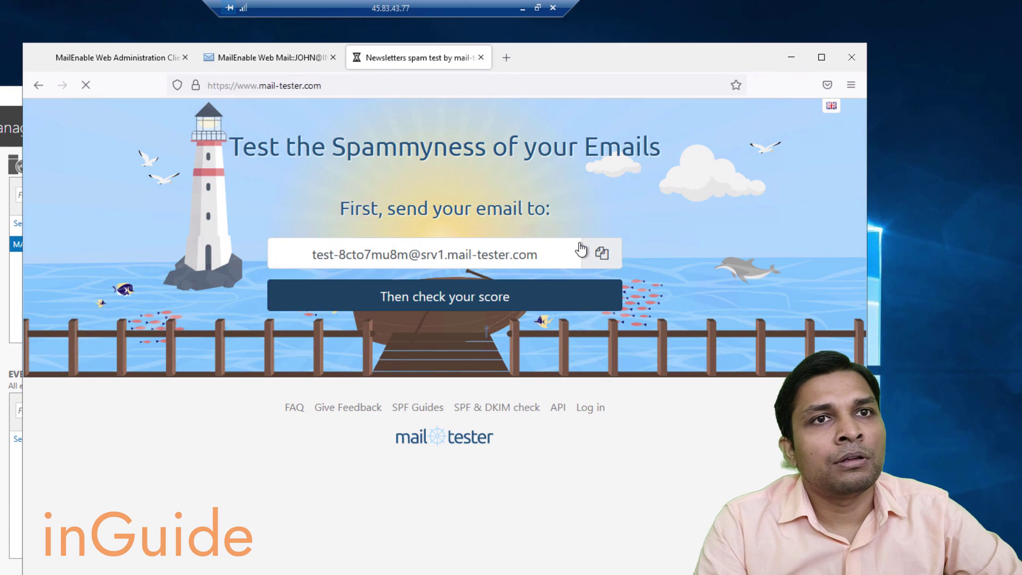
pyautogui.click(599, 254)
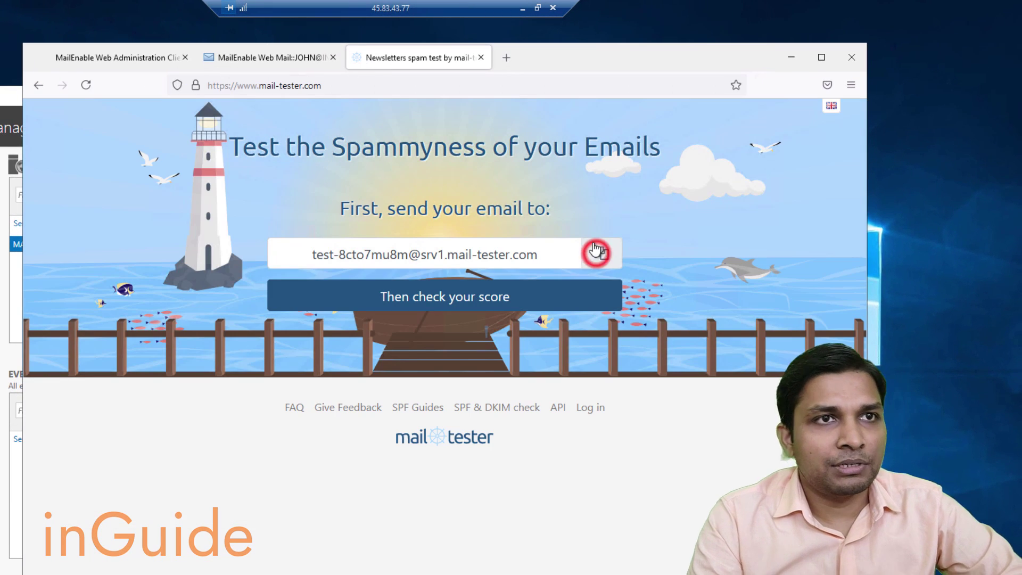
pyautogui.click(263, 60)
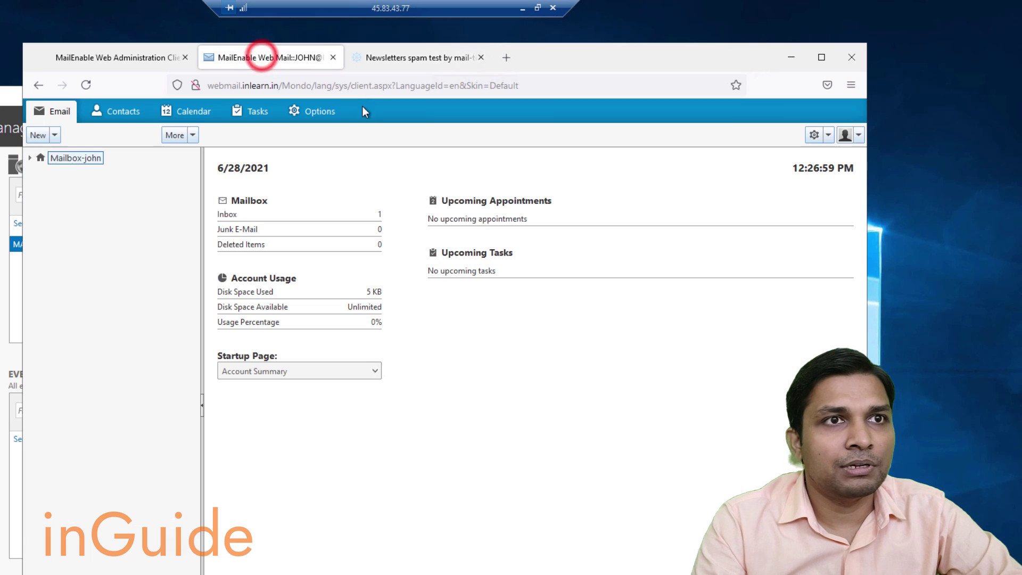
# Send an email with subject Welcome and body 'This is new server' to the test address.
pyautogui.click(36, 136)
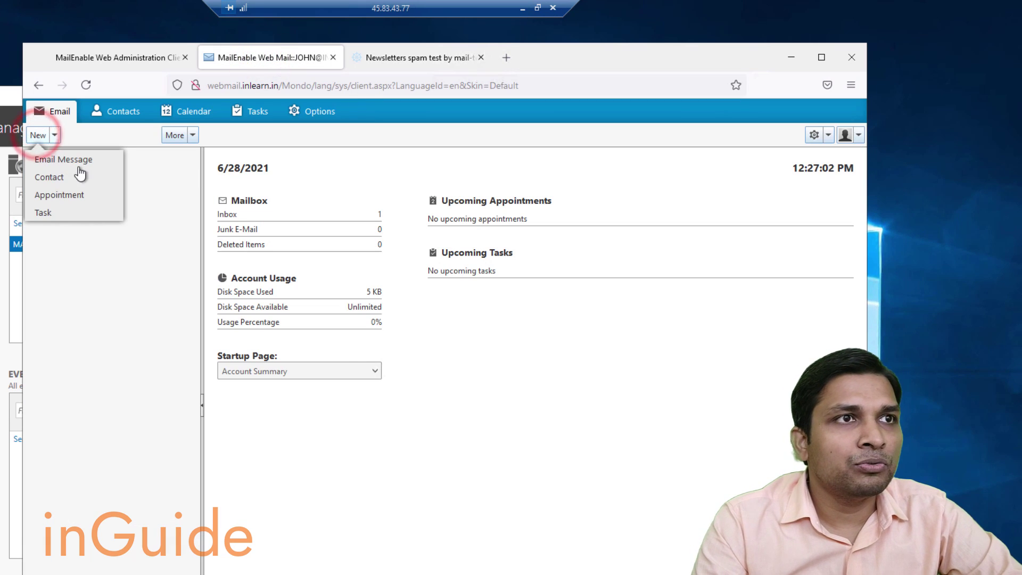
pyautogui.click(71, 159)
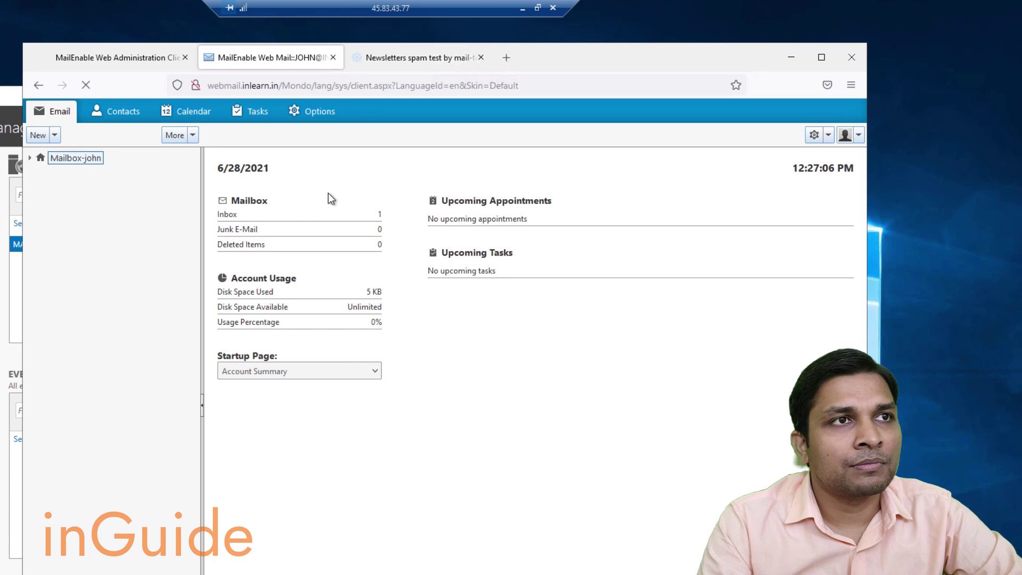
pyautogui.click(35, 137)
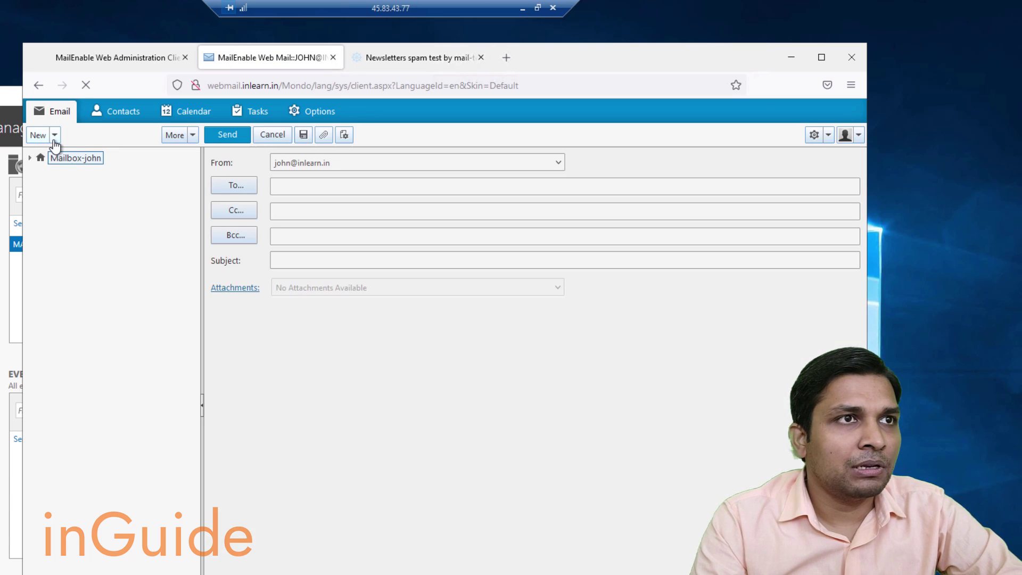
pyautogui.hotkey('ctrl', 'v')
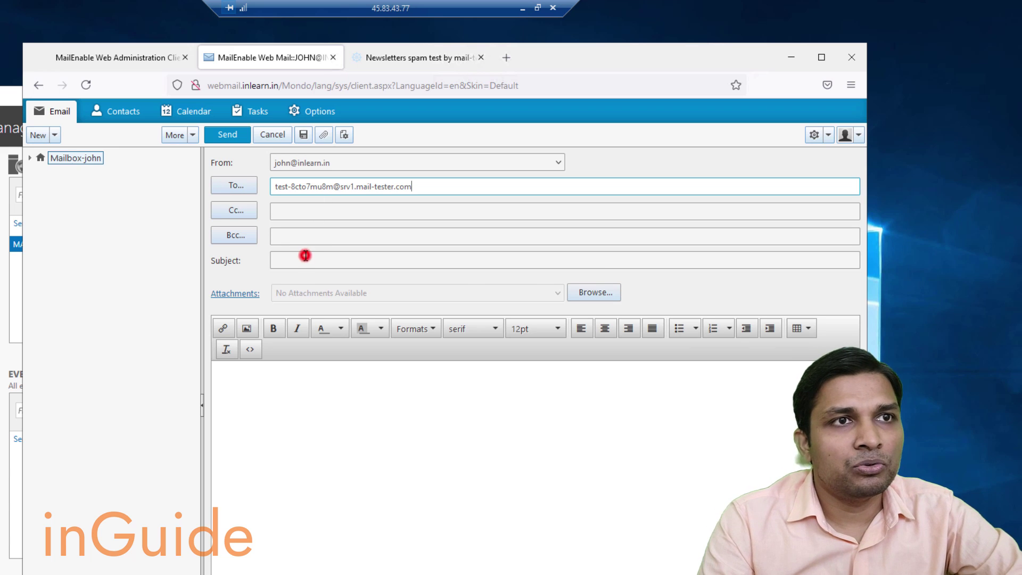
pyautogui.click(305, 255)
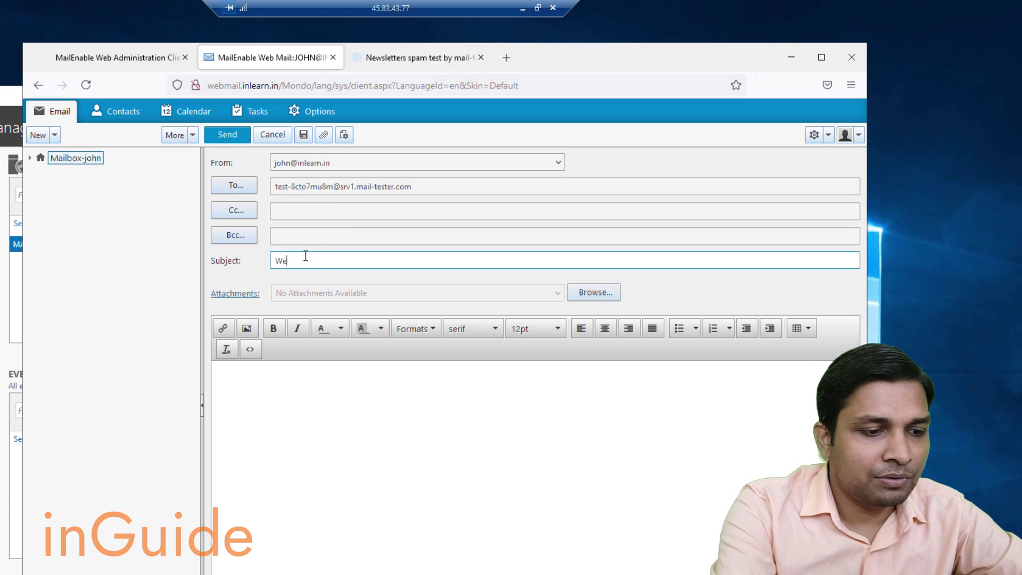
pyautogui.write('Welcome')
pyautogui.press('Tab')
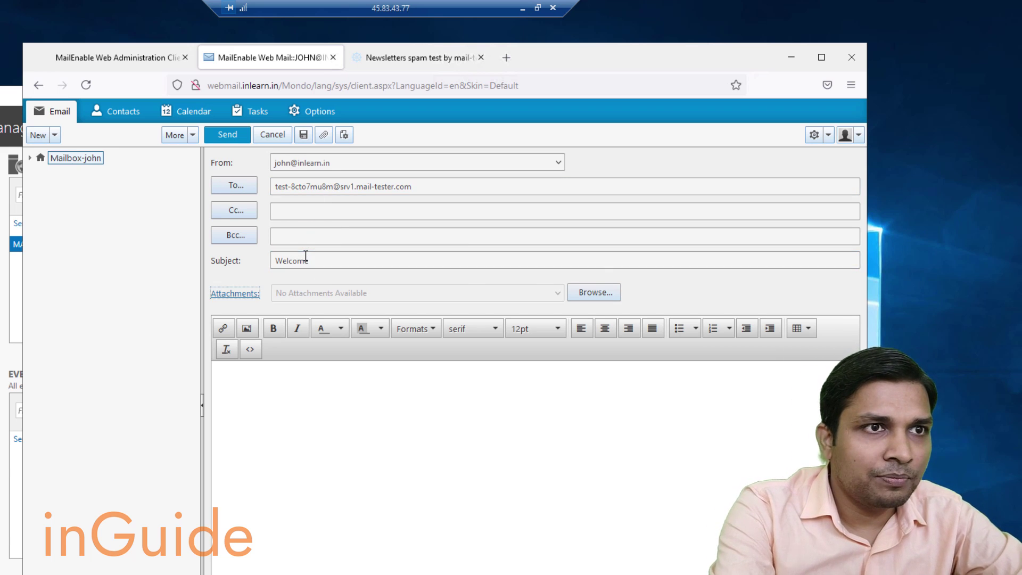
pyautogui.write('This is new server.')
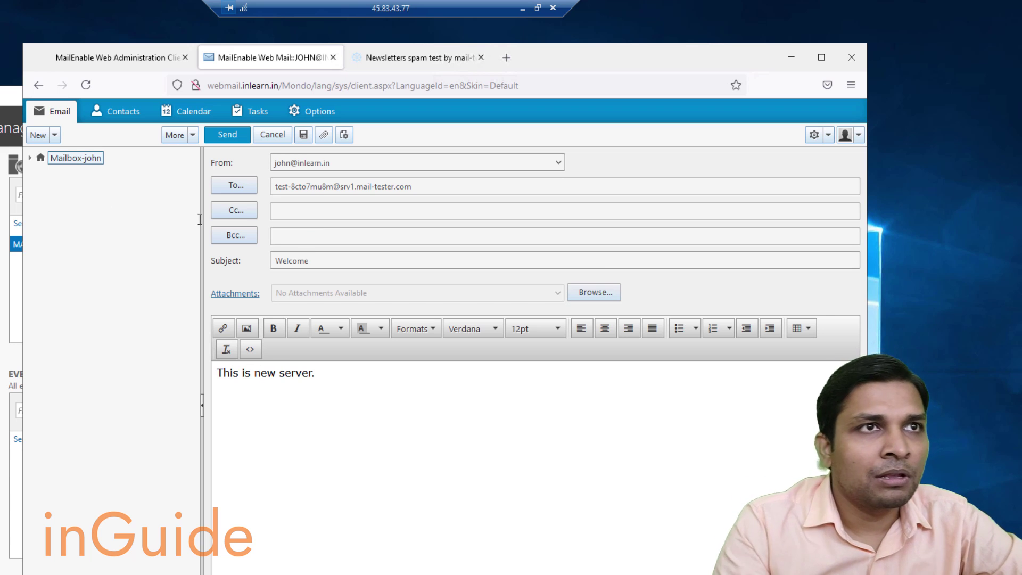
pyautogui.click(215, 138)
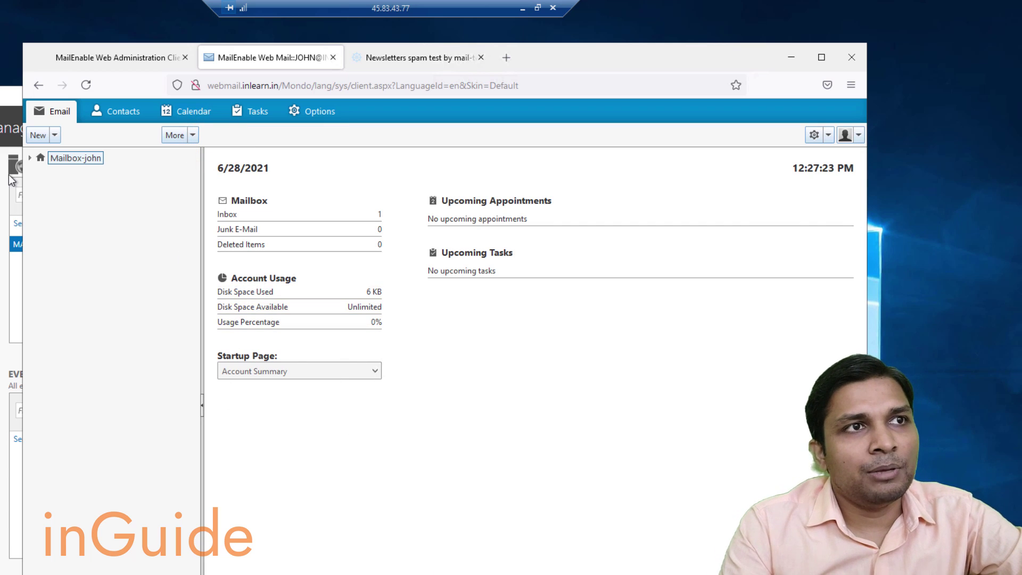
# Open the Inbox and read the New E-Mail Account Notification message.
pyautogui.click(31, 158)
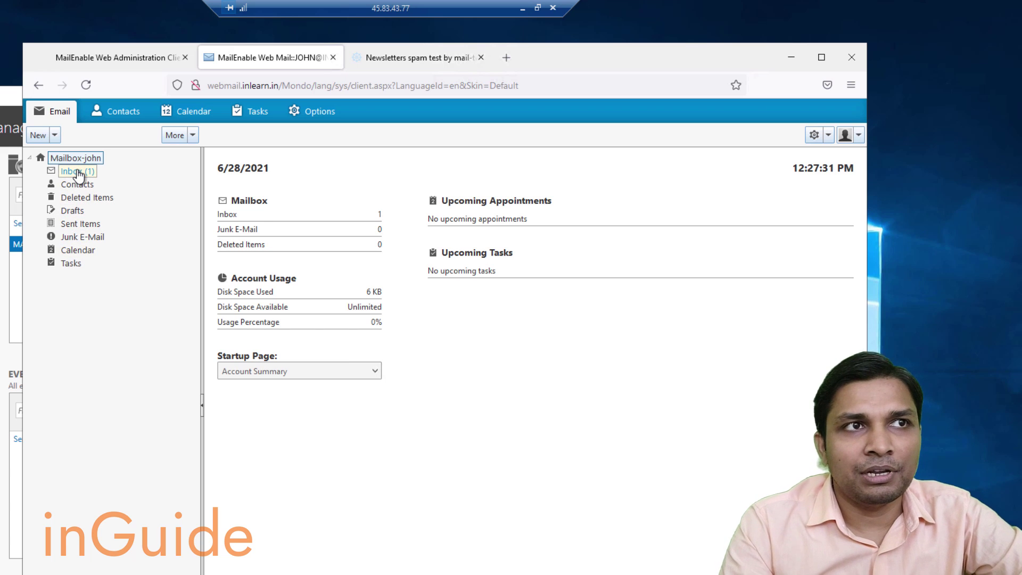
pyautogui.click(78, 171)
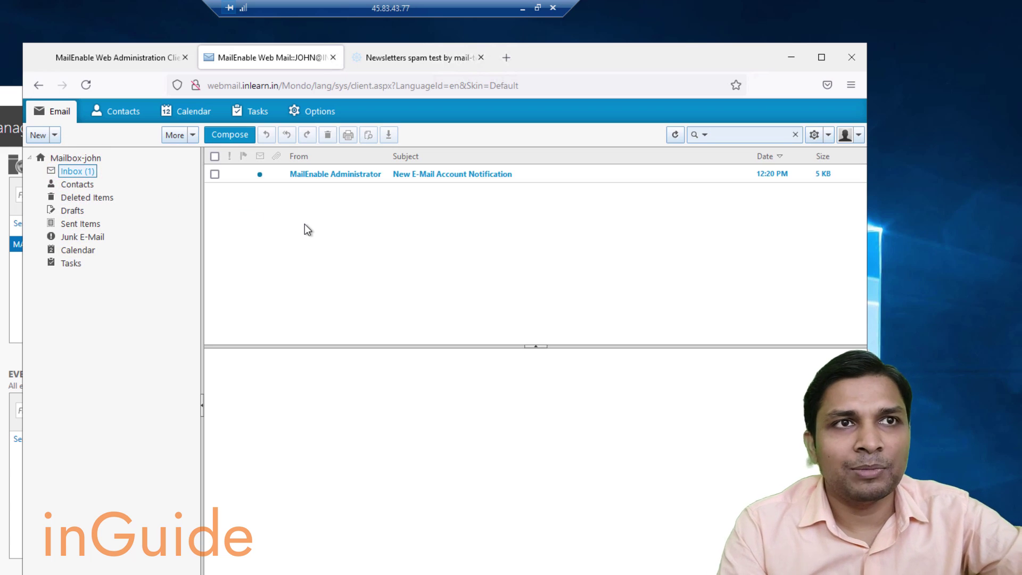
pyautogui.click(429, 181)
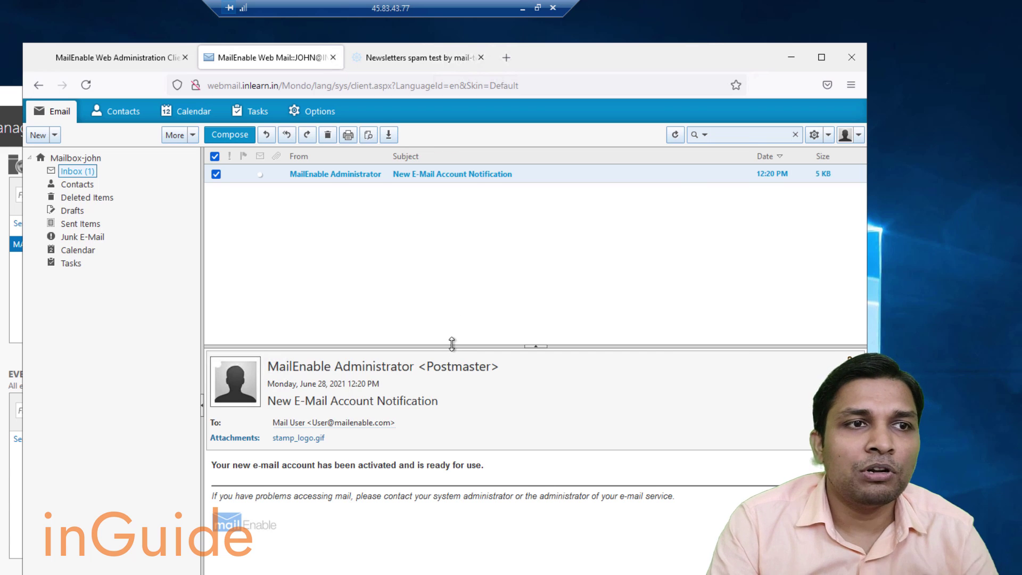
pyautogui.click(375, 426)
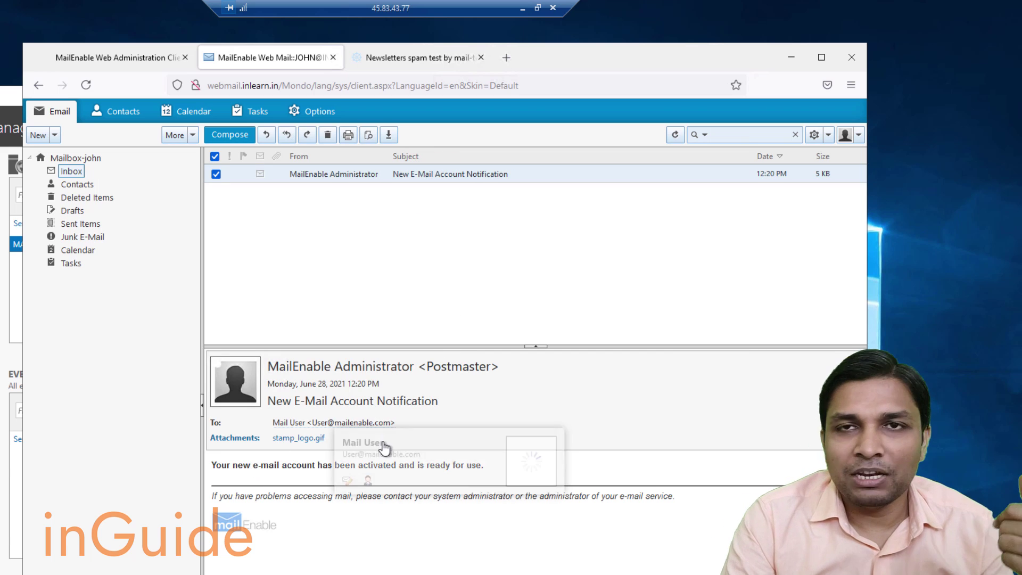
pyautogui.click(423, 57)
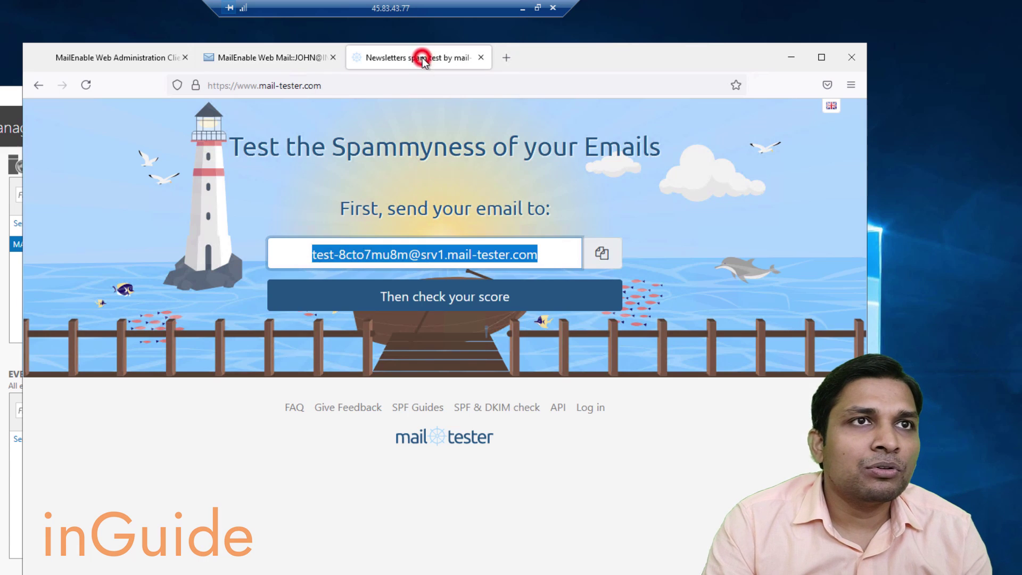
# Start mail-tester's score check and flip between the webmail and countdown tabs while waiting.
pyautogui.click(557, 299)
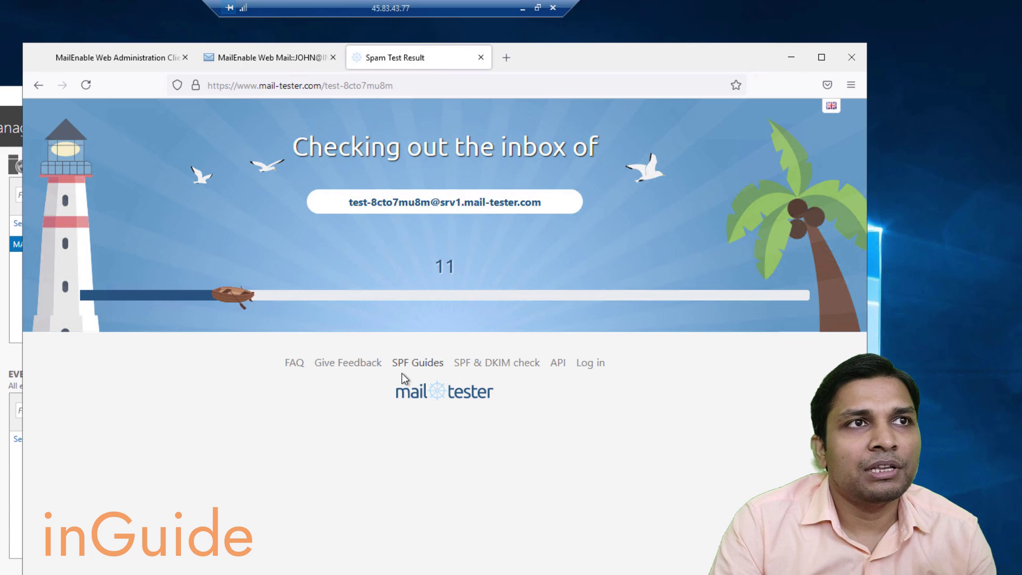
pyautogui.click(279, 58)
pyautogui.click(420, 58)
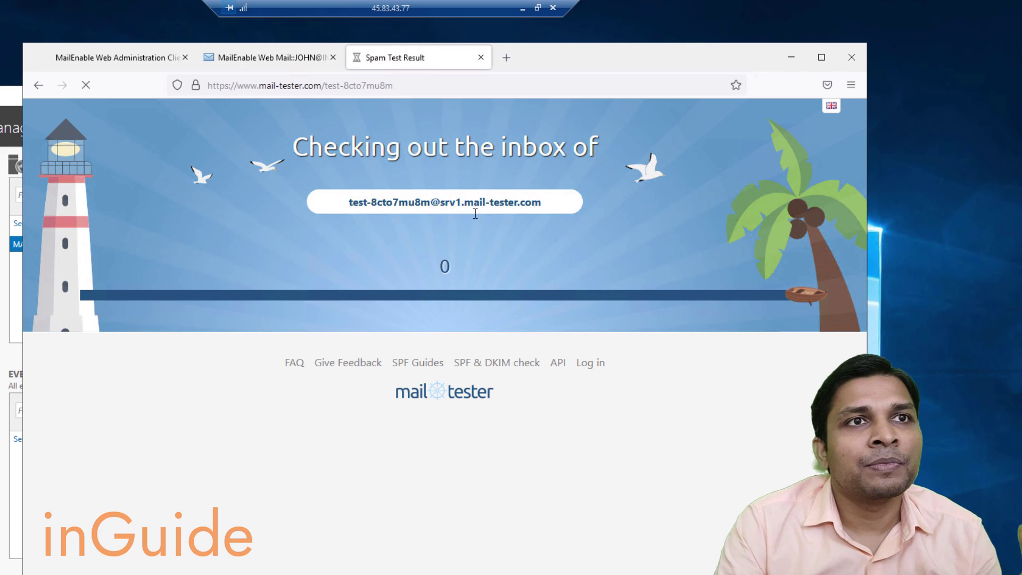
pyautogui.click(256, 58)
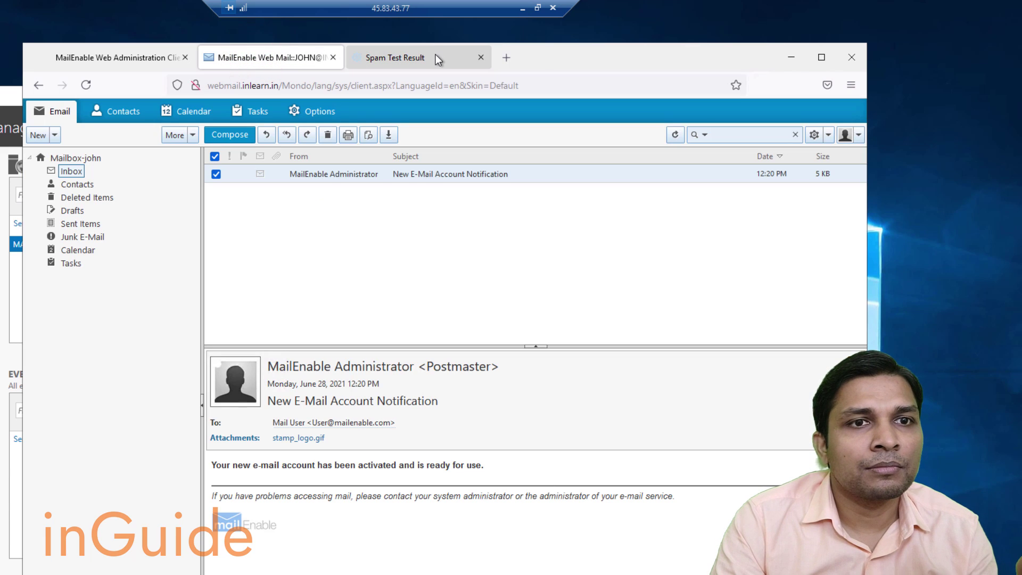
pyautogui.click(435, 55)
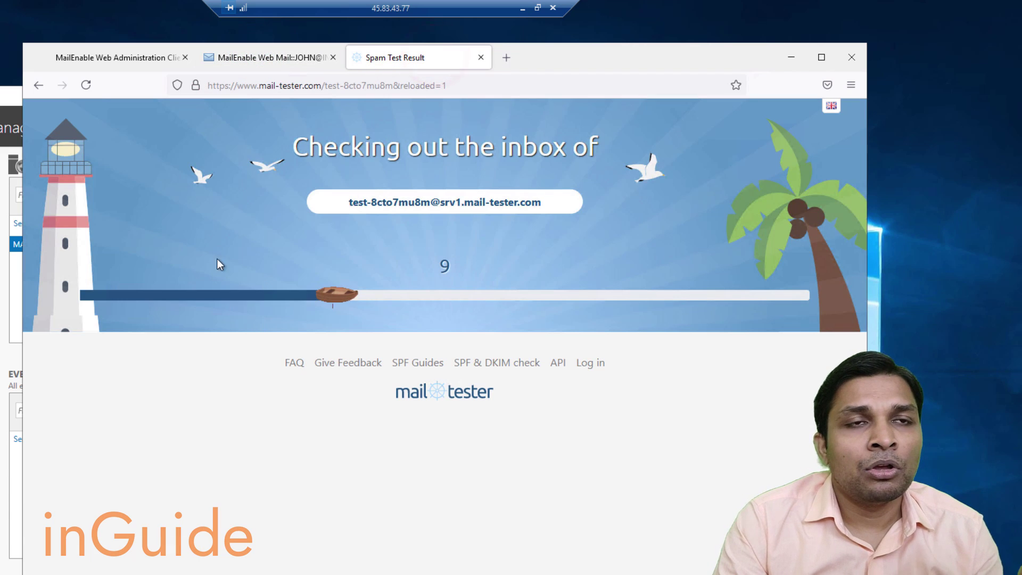
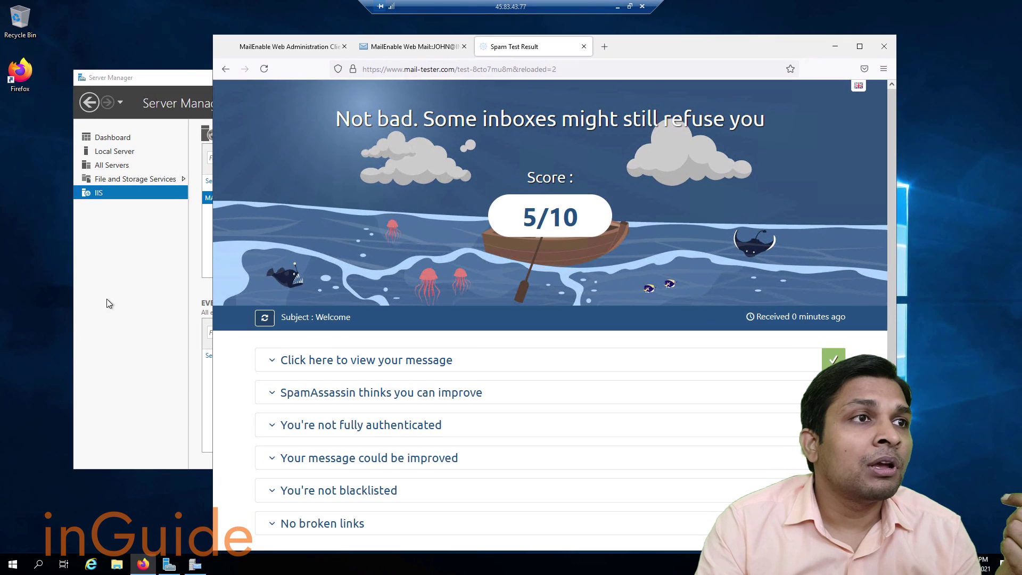
# Launch the Add Roles and Features Wizard from the Server Manager dashboard and skip to Features.
pyautogui.click(112, 281)
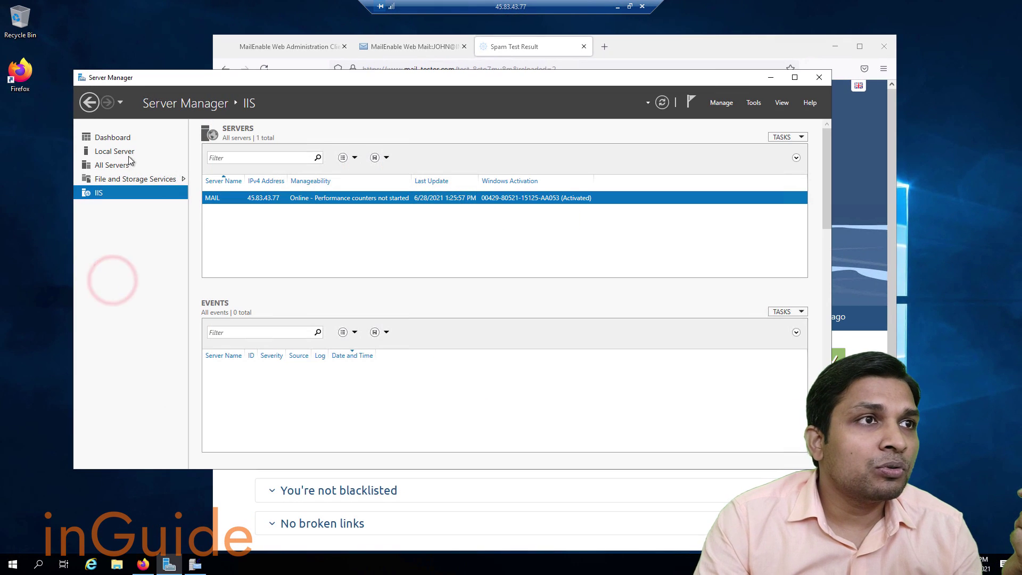
pyautogui.click(113, 138)
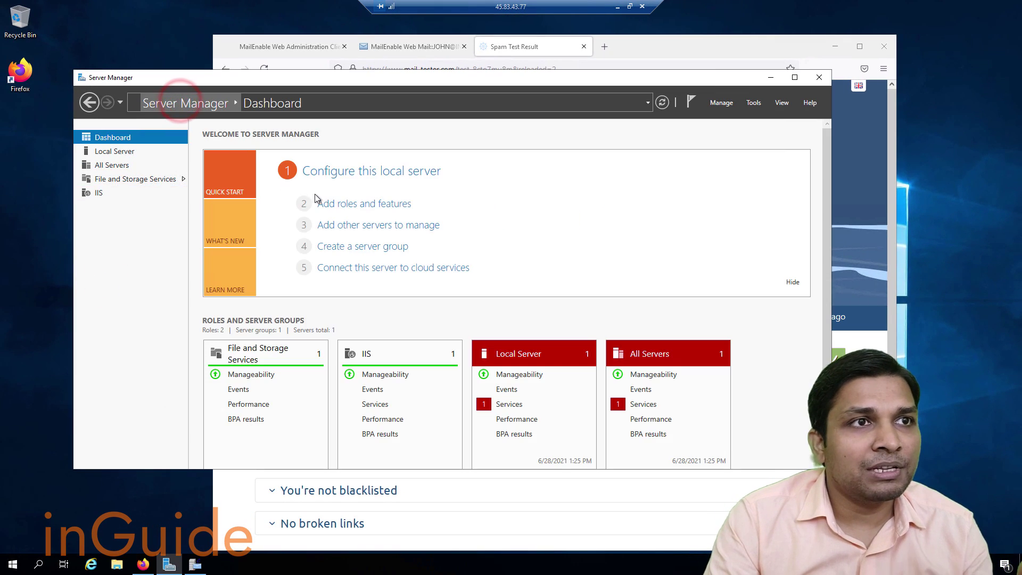
pyautogui.click(362, 205)
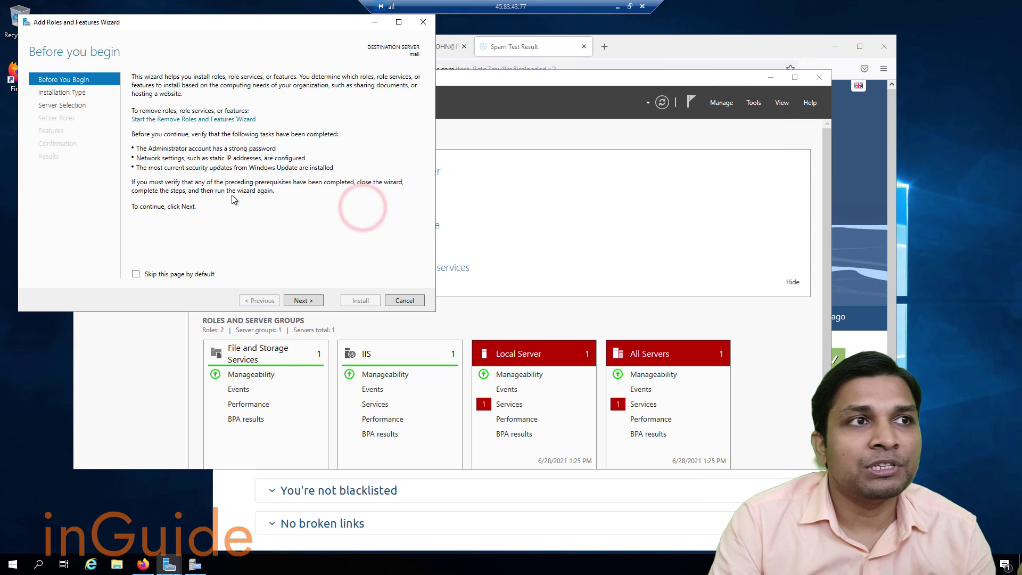
pyautogui.click(64, 105)
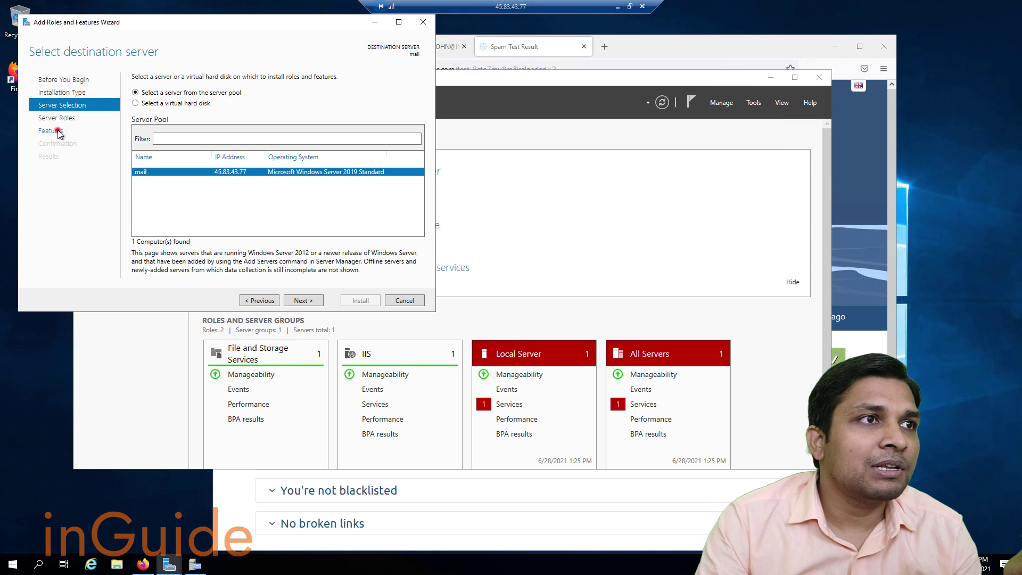
pyautogui.click(57, 130)
# Tick Telnet Client and start its installation.
pyautogui.scroll(-3, 207, 206)
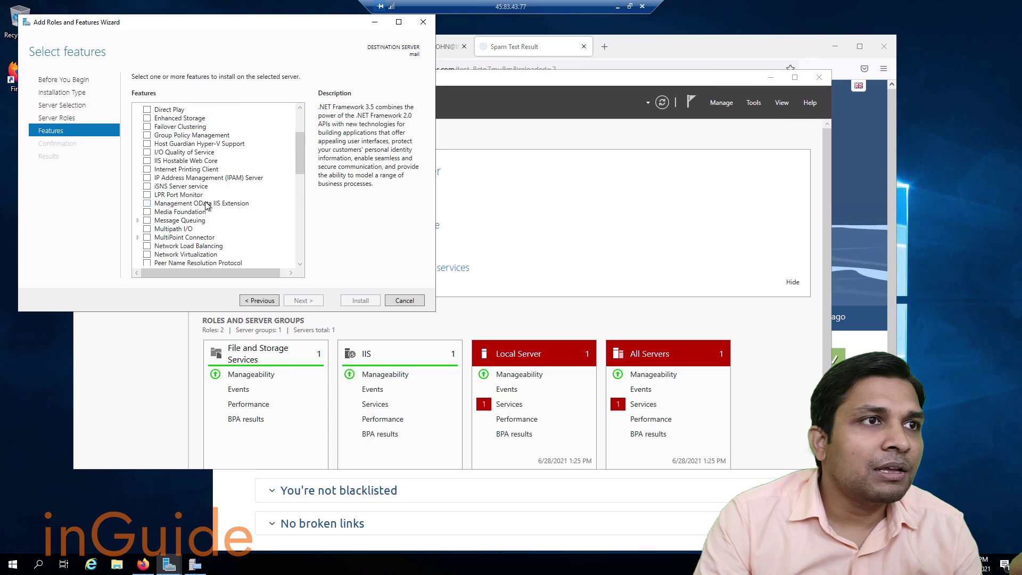
pyautogui.scroll(3, 207, 205)
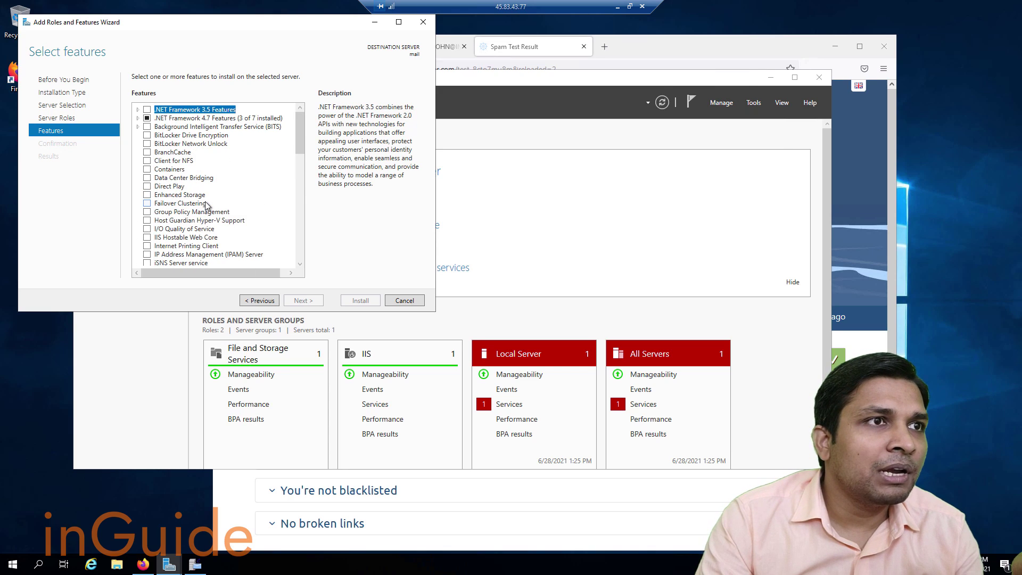
pyautogui.scroll(-15, 208, 206)
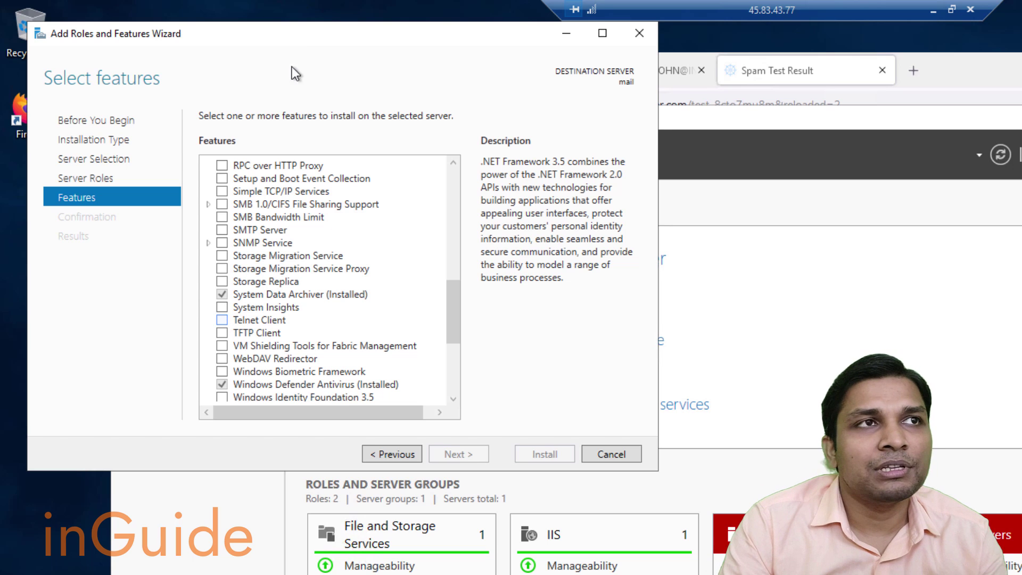
pyautogui.click(315, 30)
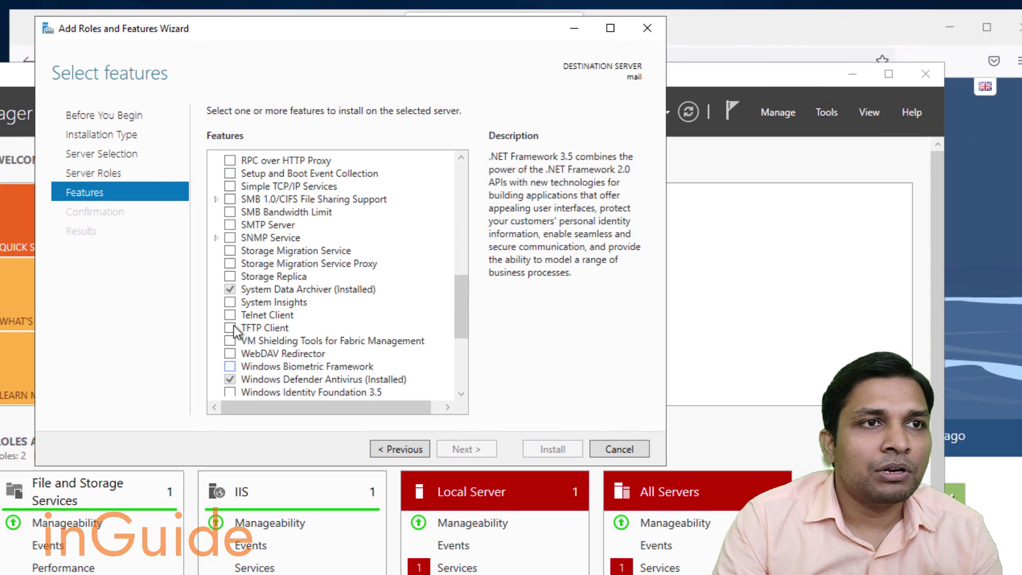
pyautogui.click(229, 315)
pyautogui.click(461, 449)
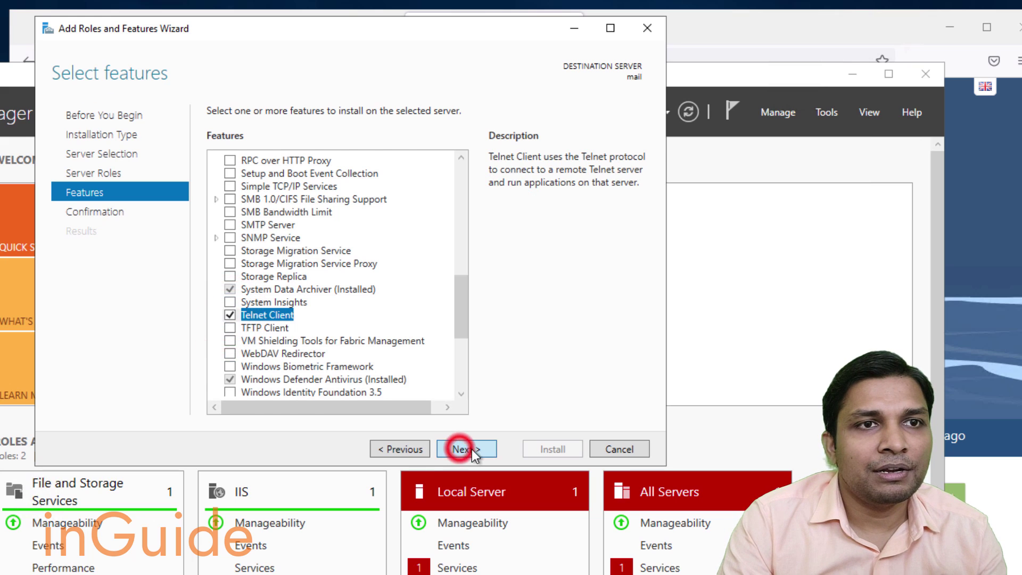
pyautogui.click(556, 449)
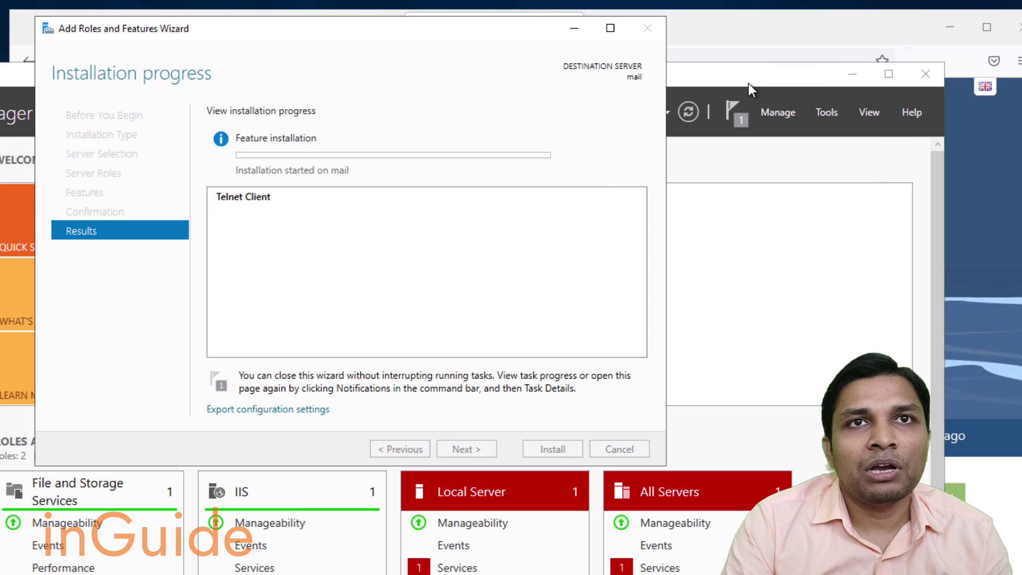
# Expand mail-tester's SpamAssassin findings and highlight the RDNS_NONE warning.
pyautogui.click(790, 31)
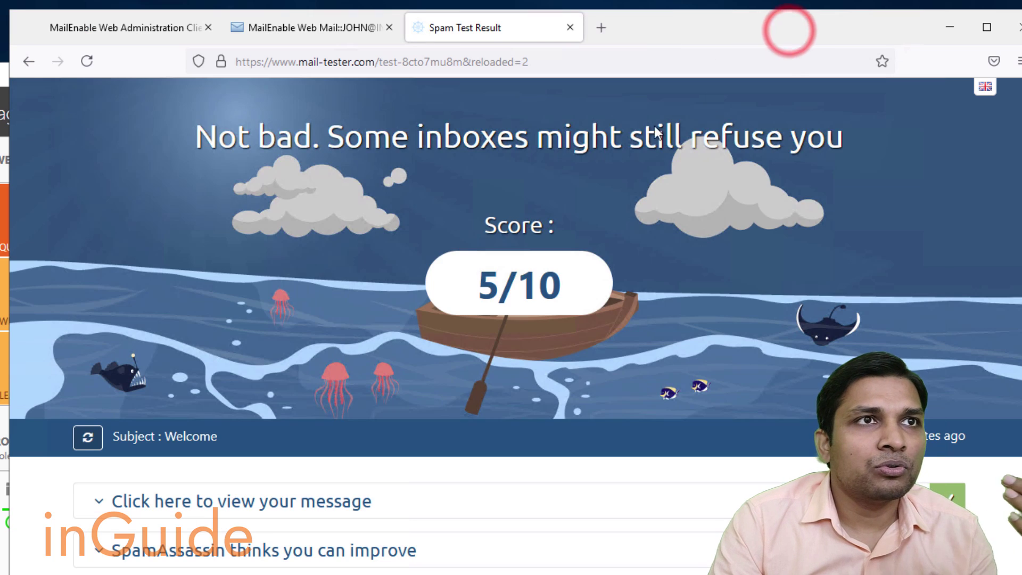
pyautogui.scroll(-3, 617, 302)
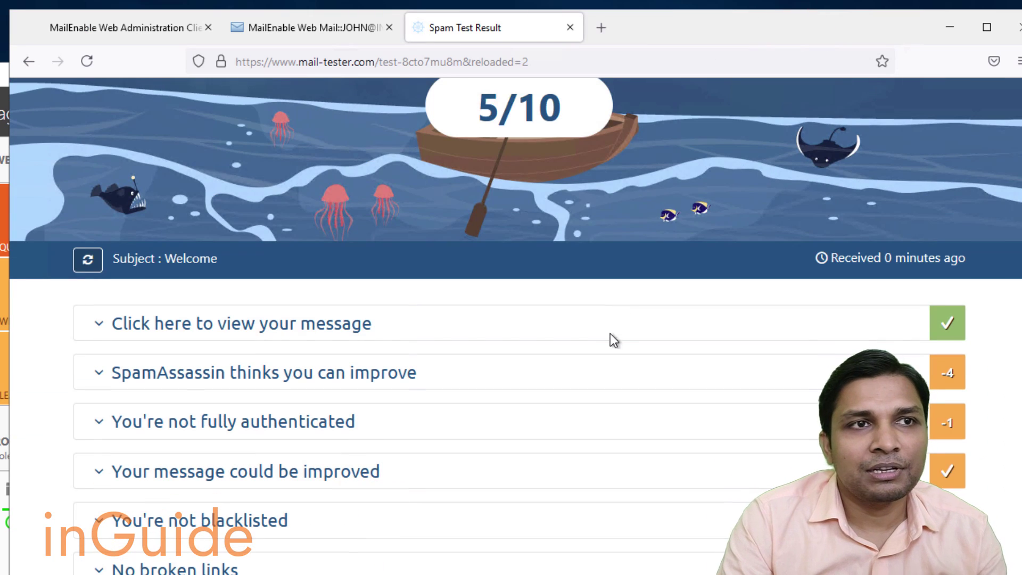
pyautogui.click(463, 372)
pyautogui.scroll(-4, 607, 337)
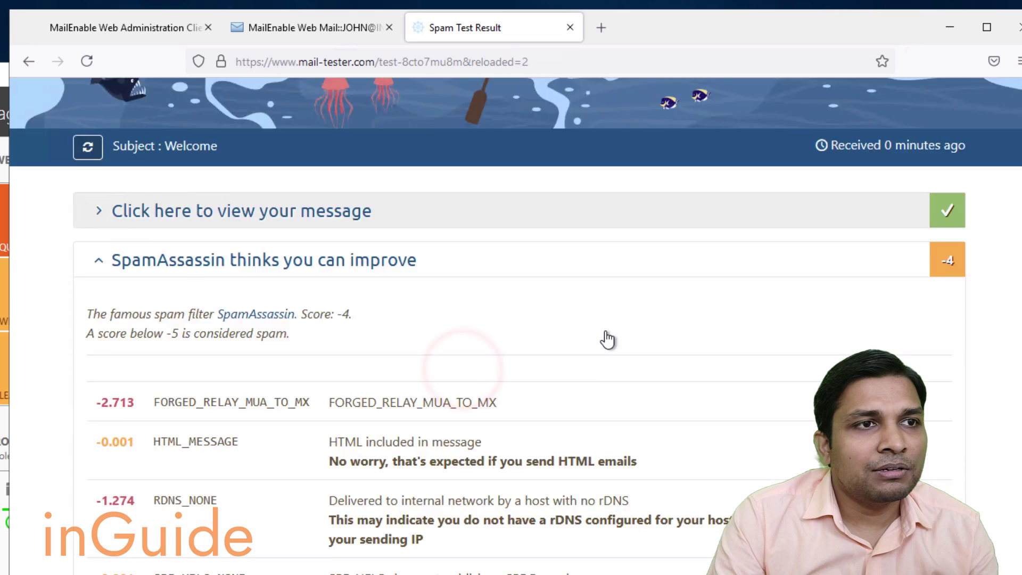
pyautogui.scroll(-2, 606, 331)
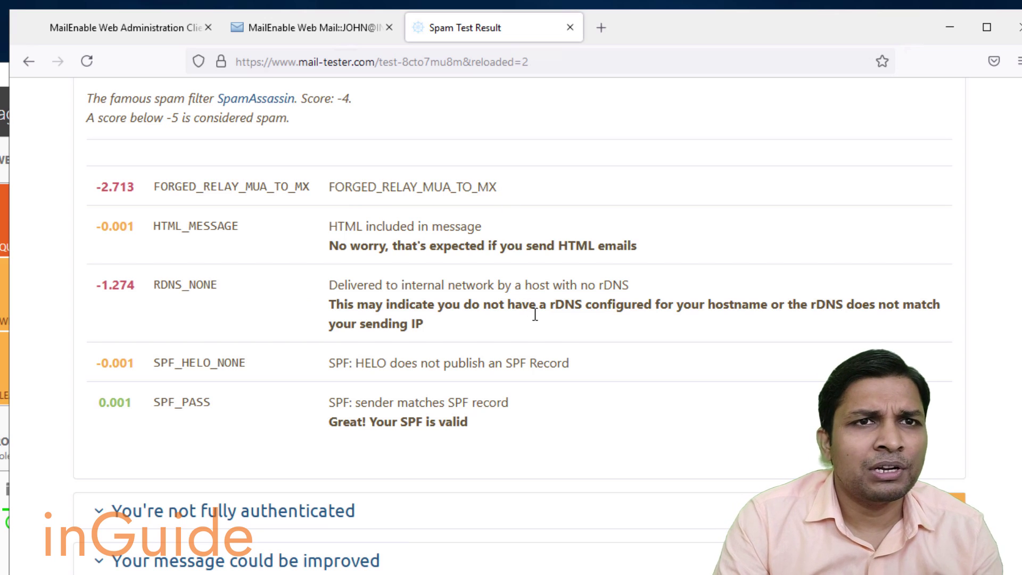
pyautogui.scroll(-2, 245, 216)
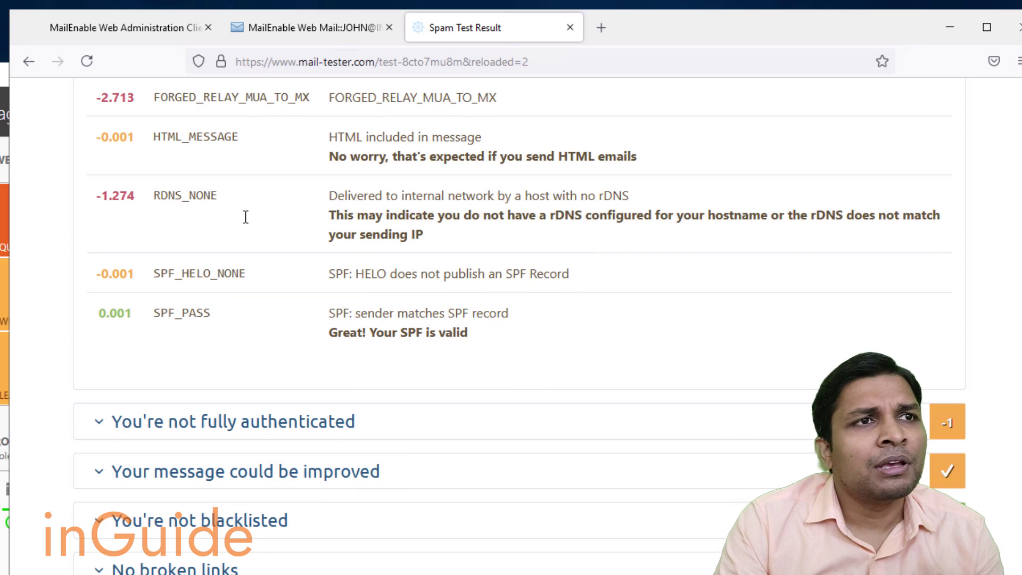
pyautogui.moveTo(153, 194); pyautogui.dragTo(585, 216)
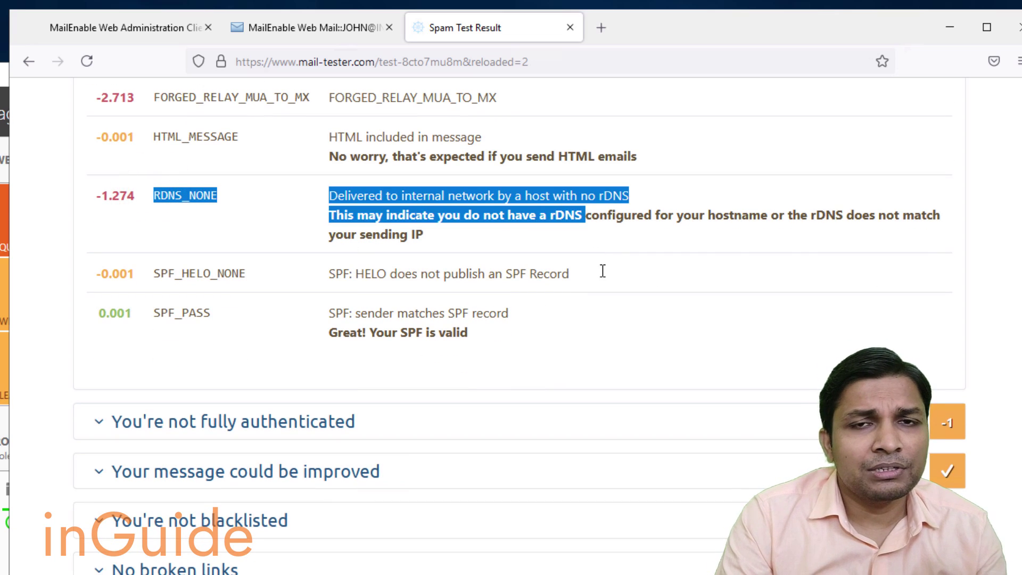
# Expand the 'not fully authenticated' section, missing DKIM signature and reverse DNS mismatch details.
pyautogui.click(391, 420)
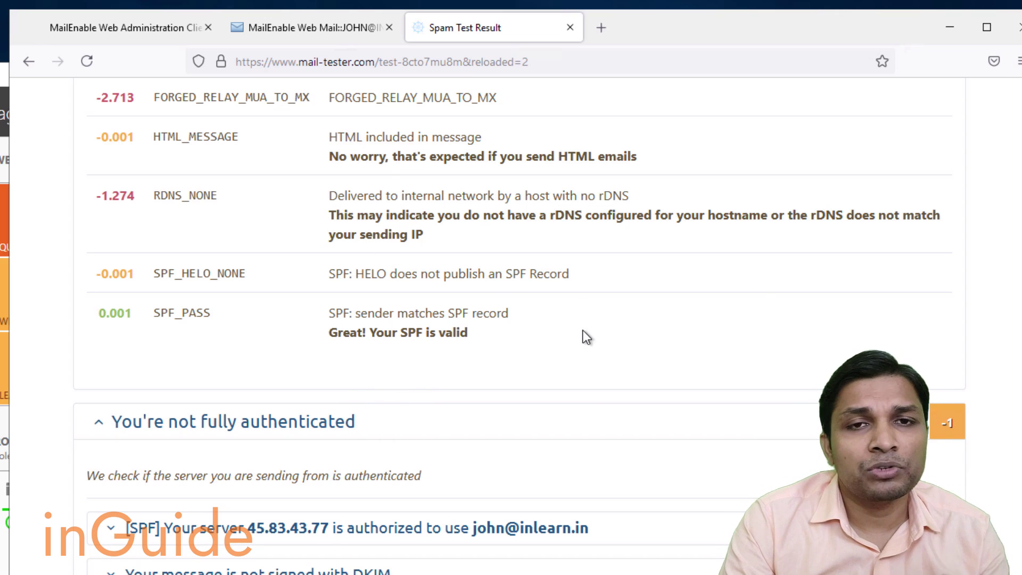
pyautogui.scroll(-5, 583, 331)
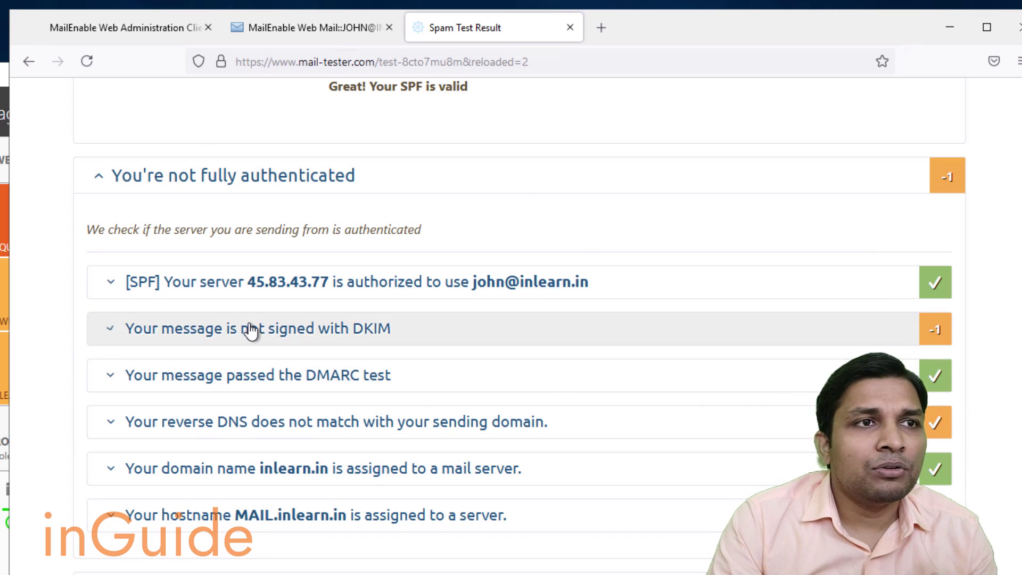
pyautogui.click(250, 326)
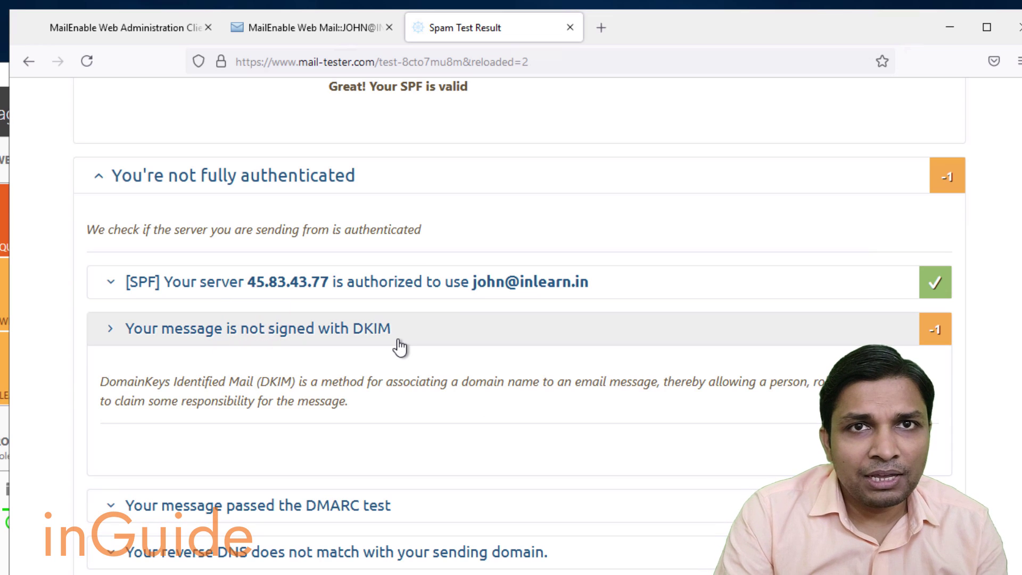
pyautogui.scroll(-5, 400, 346)
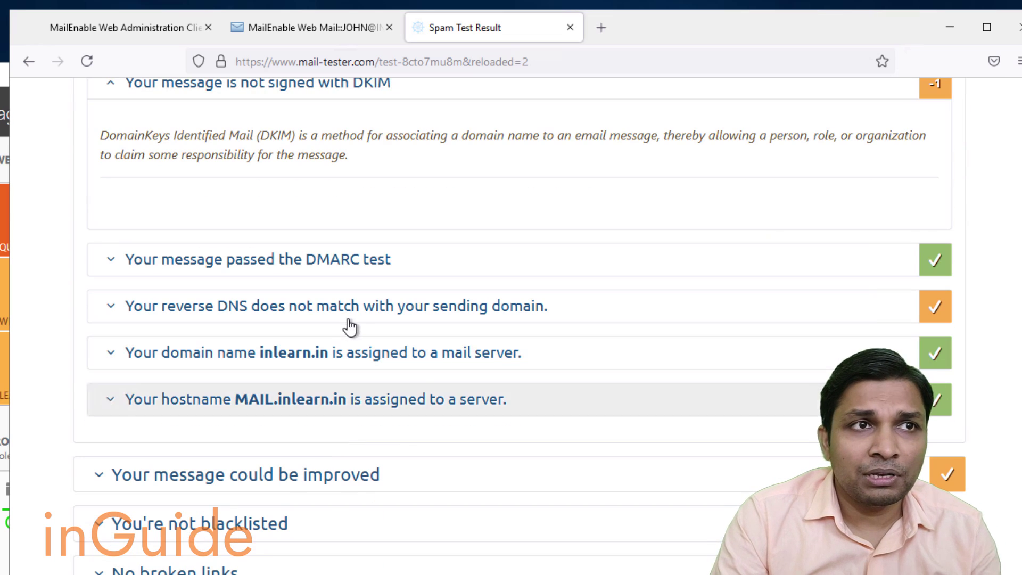
pyautogui.click(353, 310)
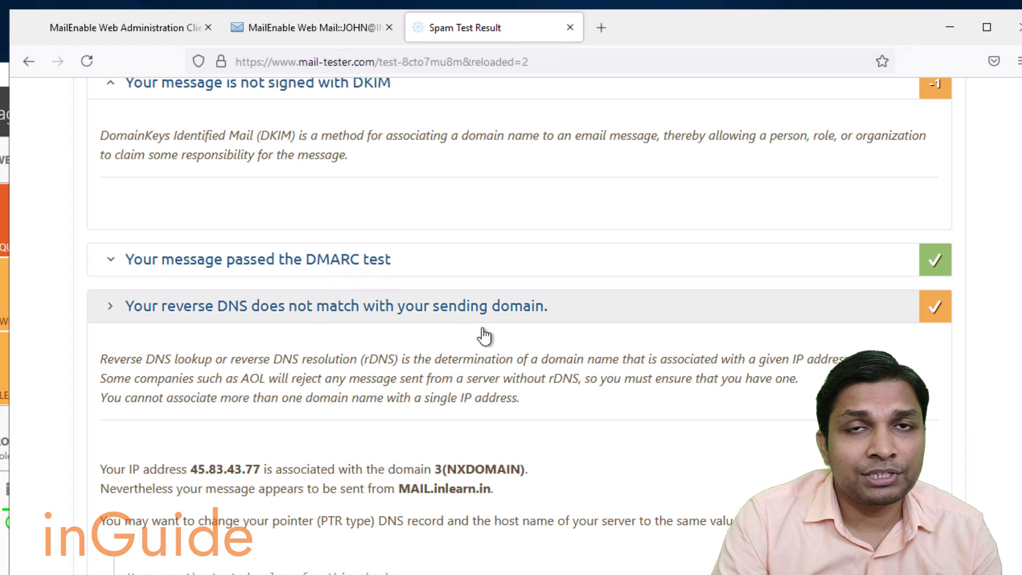
pyautogui.scroll(6, 547, 394)
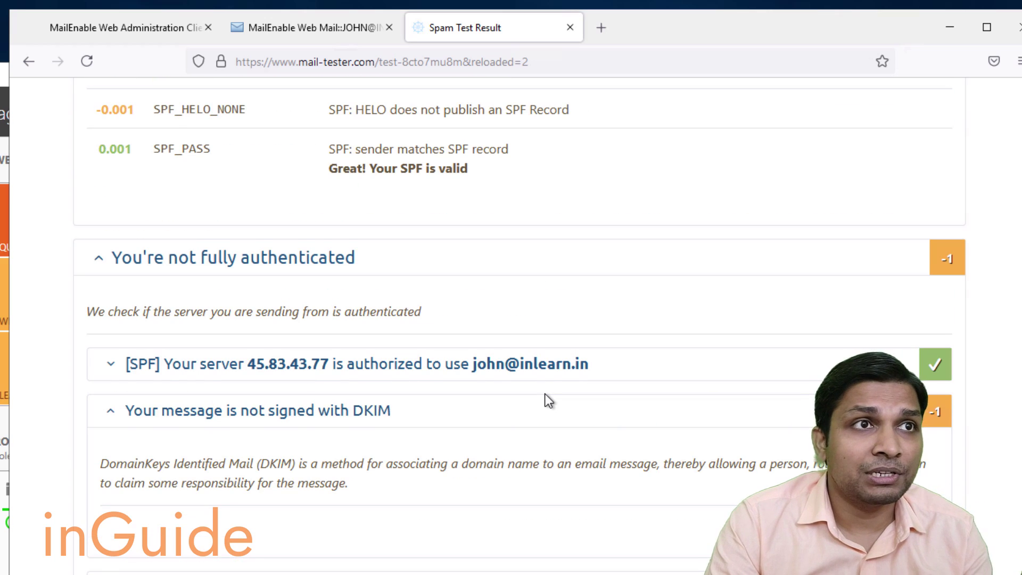
pyautogui.scroll(12, 545, 394)
pyautogui.scroll(-7, 542, 390)
pyautogui.scroll(-8, 544, 391)
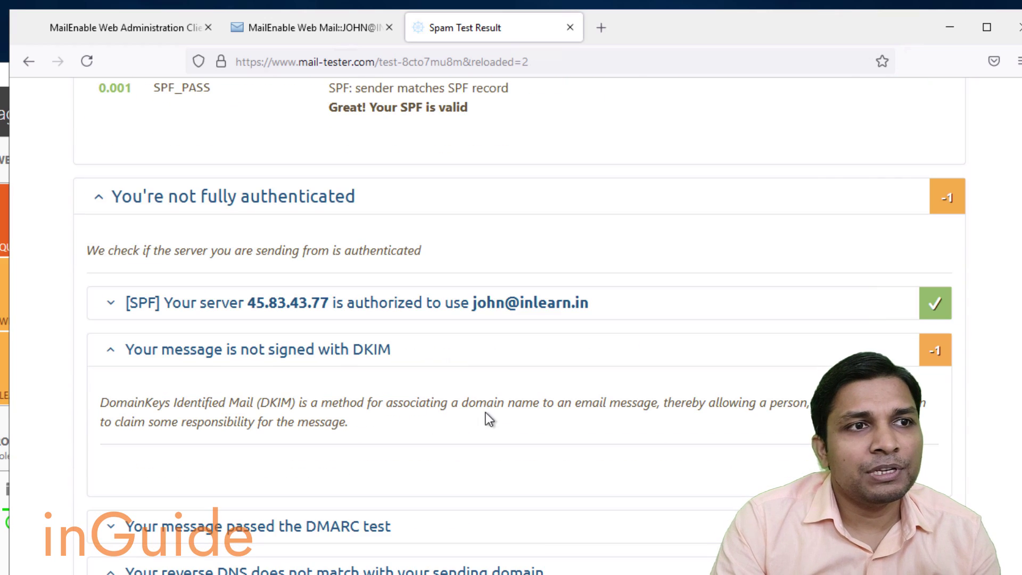
pyautogui.click(352, 364)
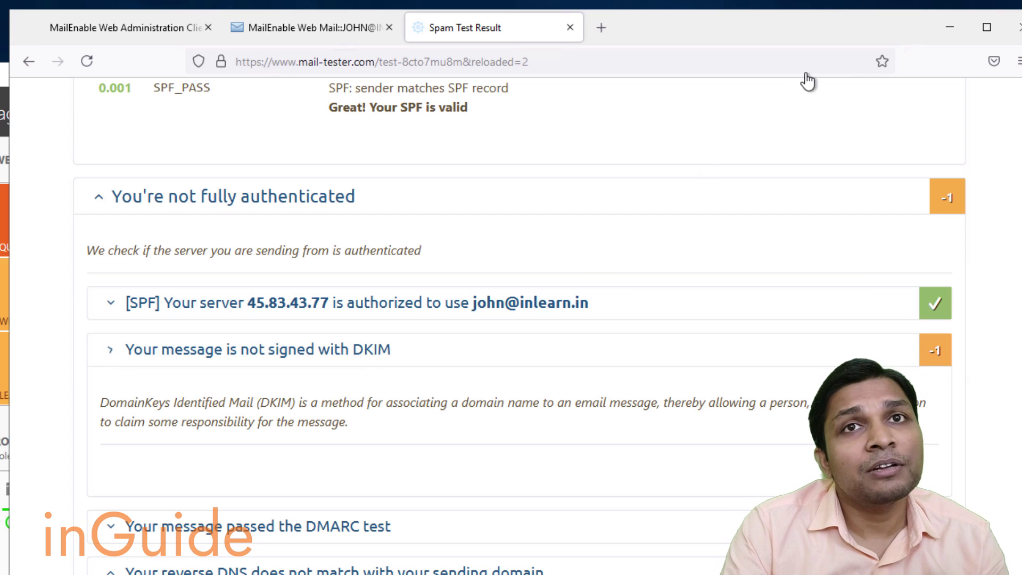
pyautogui.click(941, 24)
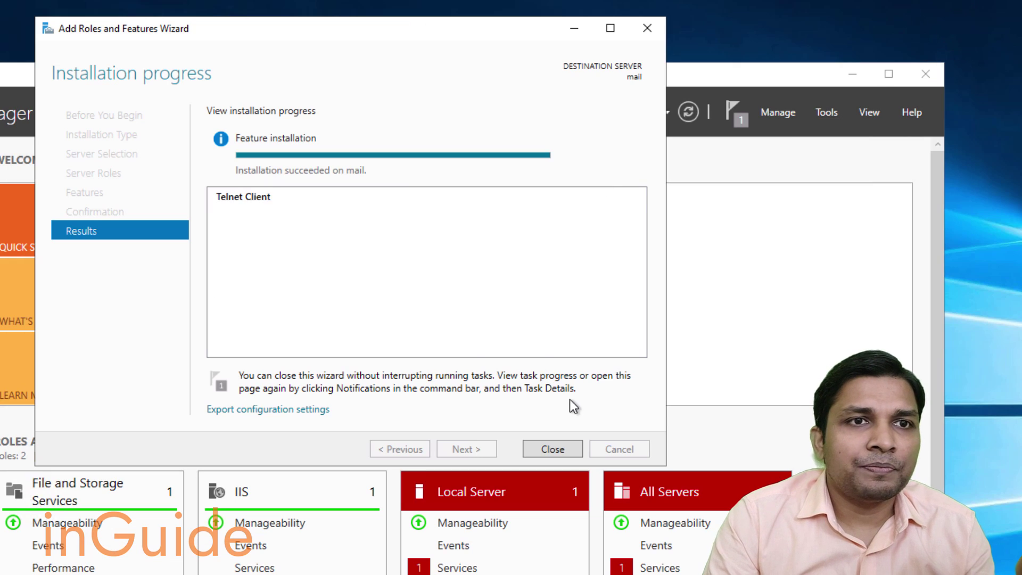
# Bring up the MailEnable console, then view the inlearn.in DKIM entry on the Web Administration page.
pyautogui.click(573, 31)
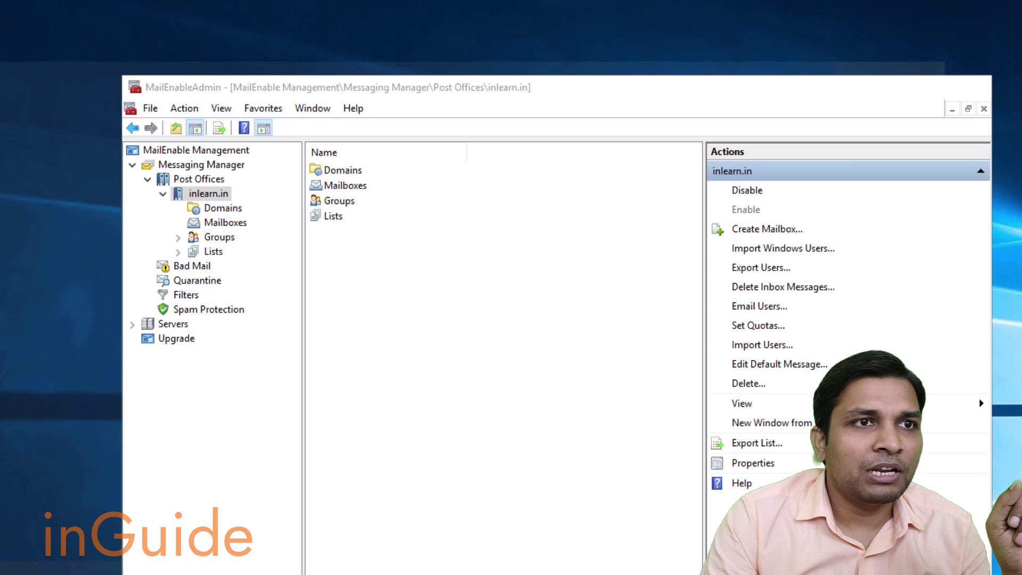
pyautogui.click(125, 573)
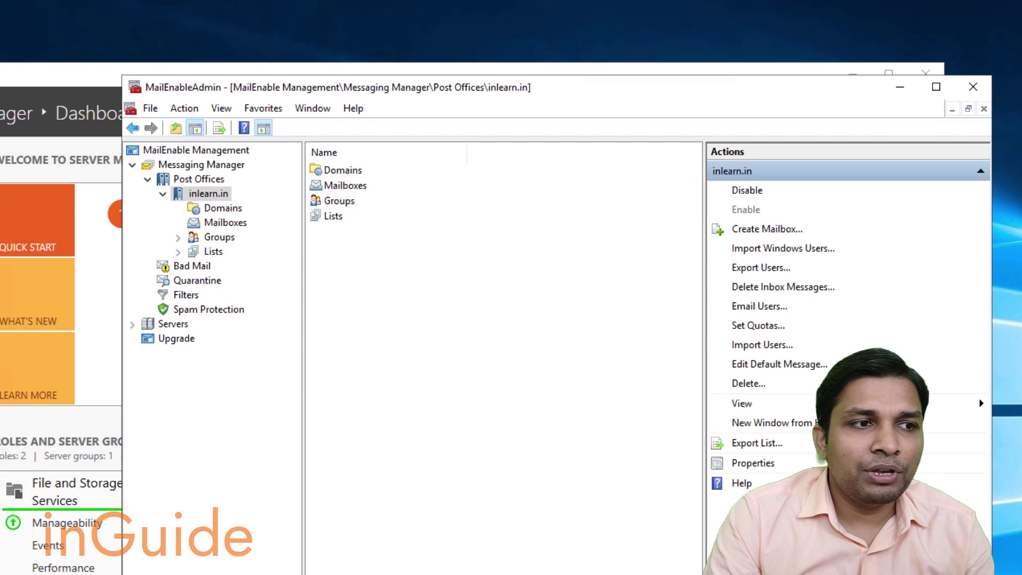
pyautogui.click(341, 572)
pyautogui.click(263, 21)
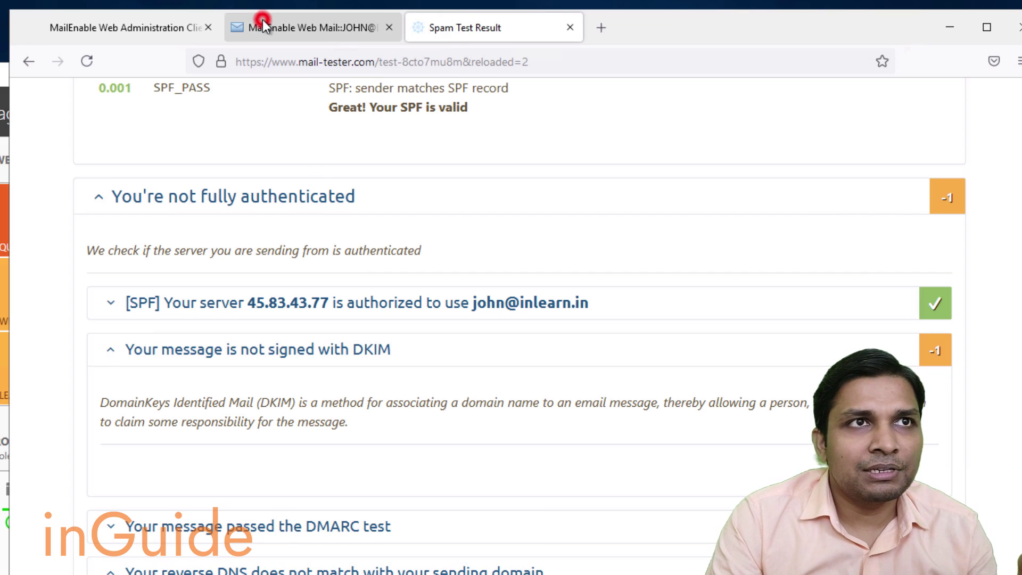
pyautogui.click(130, 28)
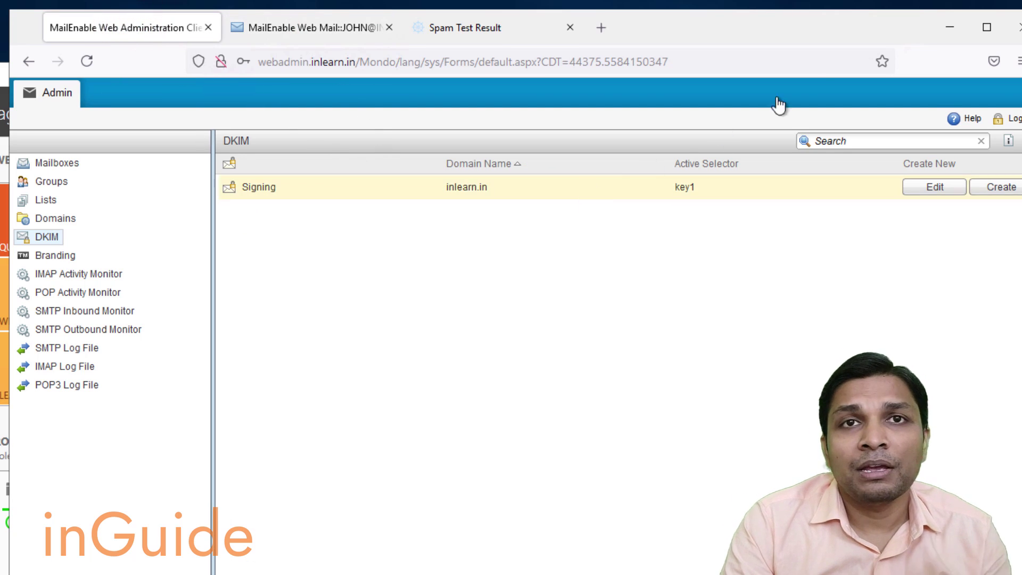
pyautogui.click(951, 29)
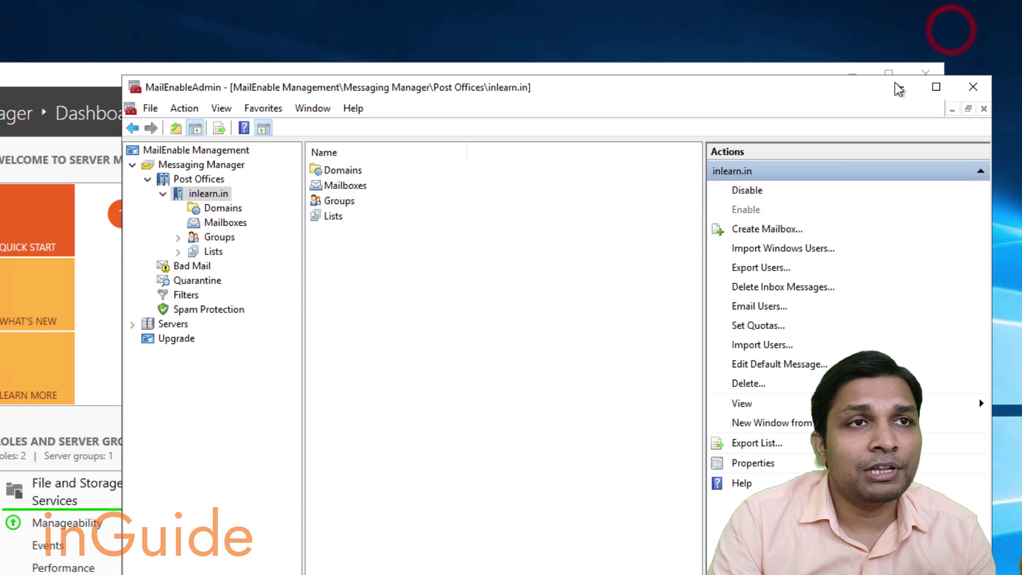
# In inlearn.in's domain properties, configure DKIM signing with key1 as the active selector and save.
pyautogui.click(212, 209)
pyautogui.click(344, 175)
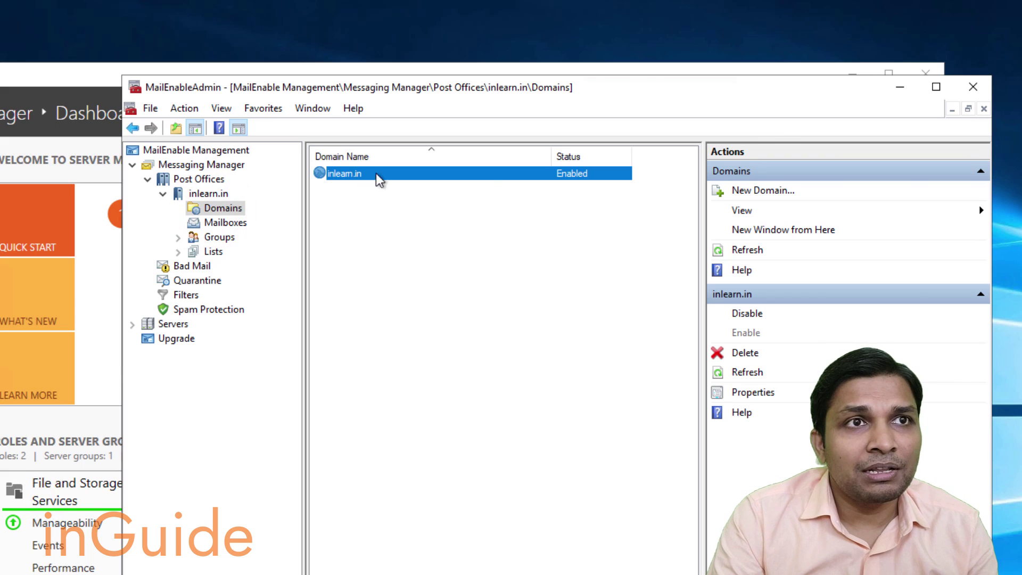
pyautogui.click(753, 392)
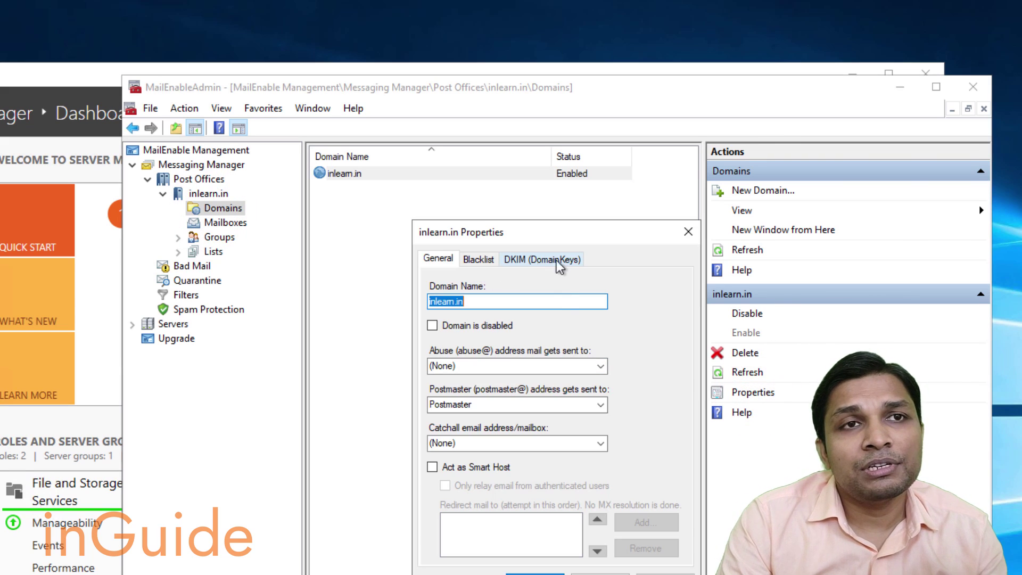
pyautogui.click(561, 260)
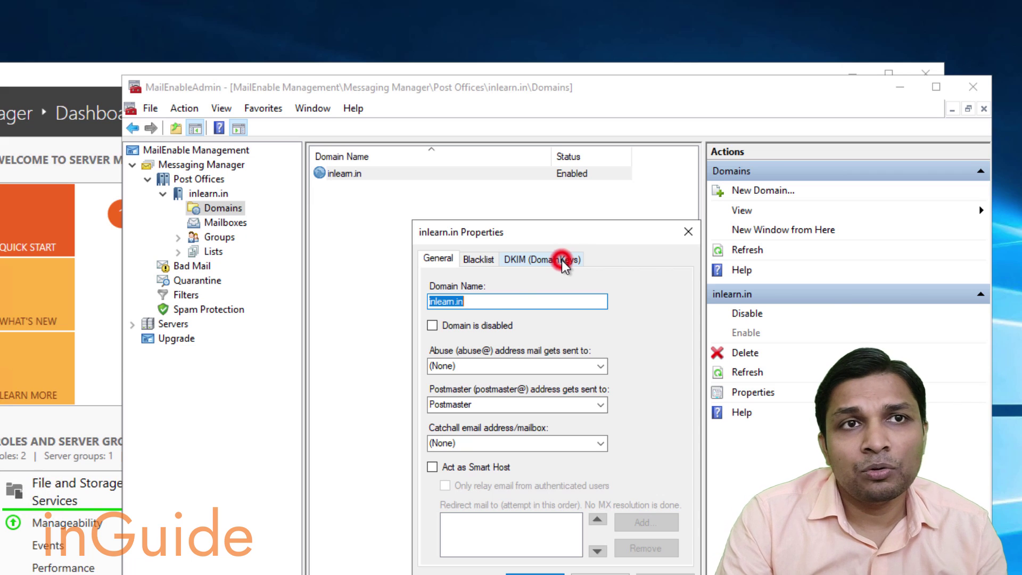
pyautogui.click(547, 375)
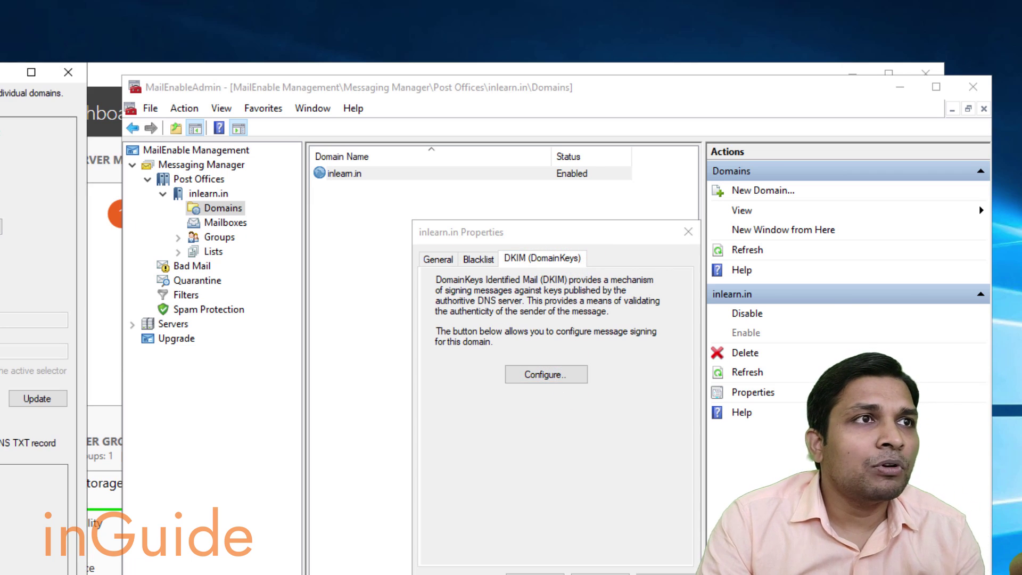
pyautogui.moveTo(1, 75); pyautogui.dragTo(335, 147)
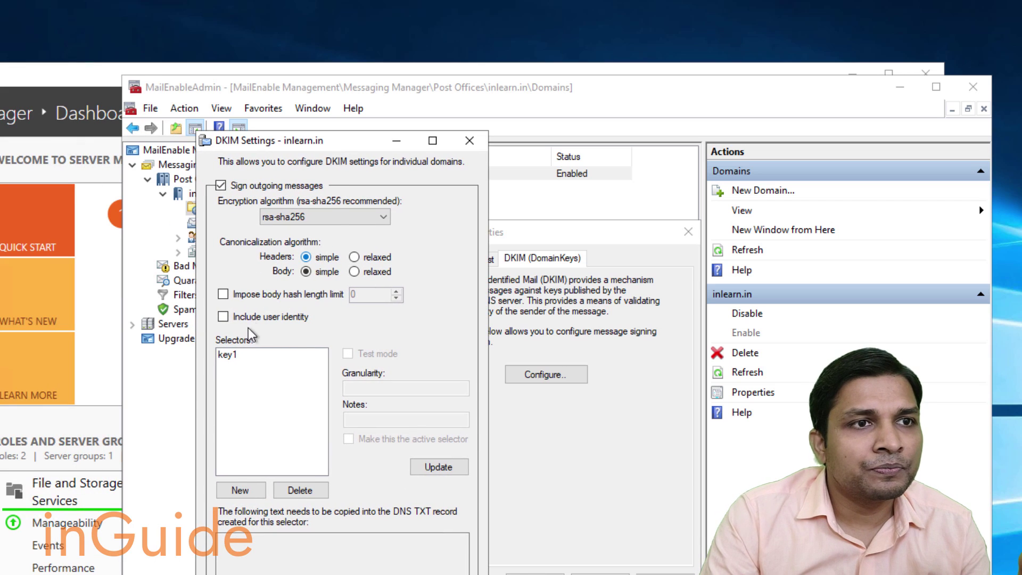
pyautogui.click(234, 354)
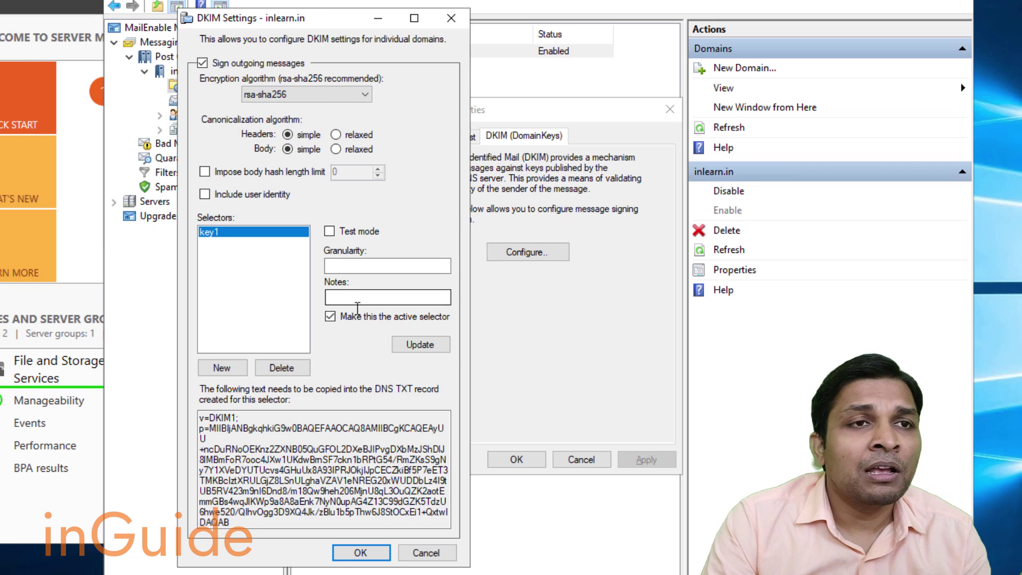
pyautogui.click(354, 552)
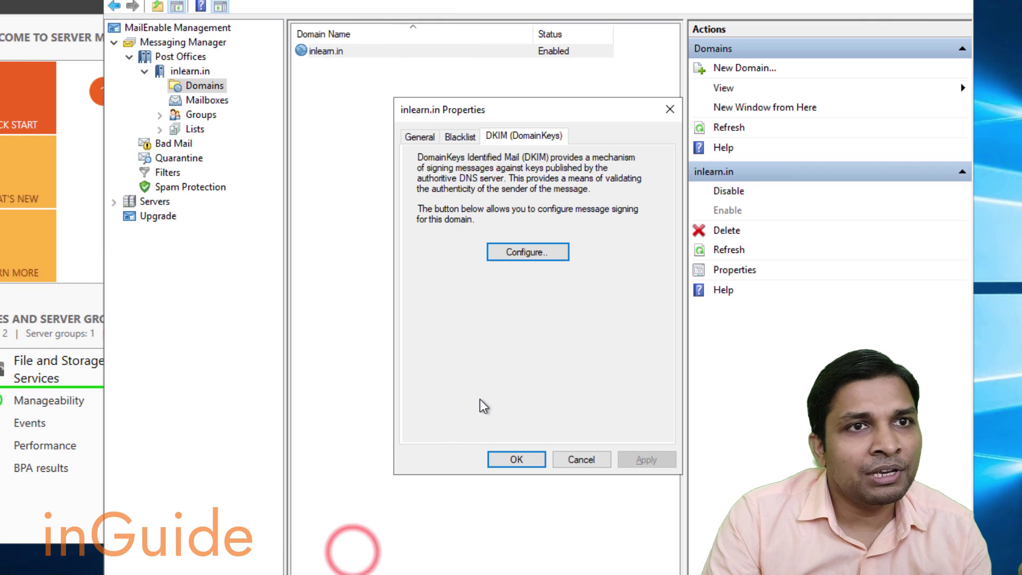
pyautogui.click(514, 459)
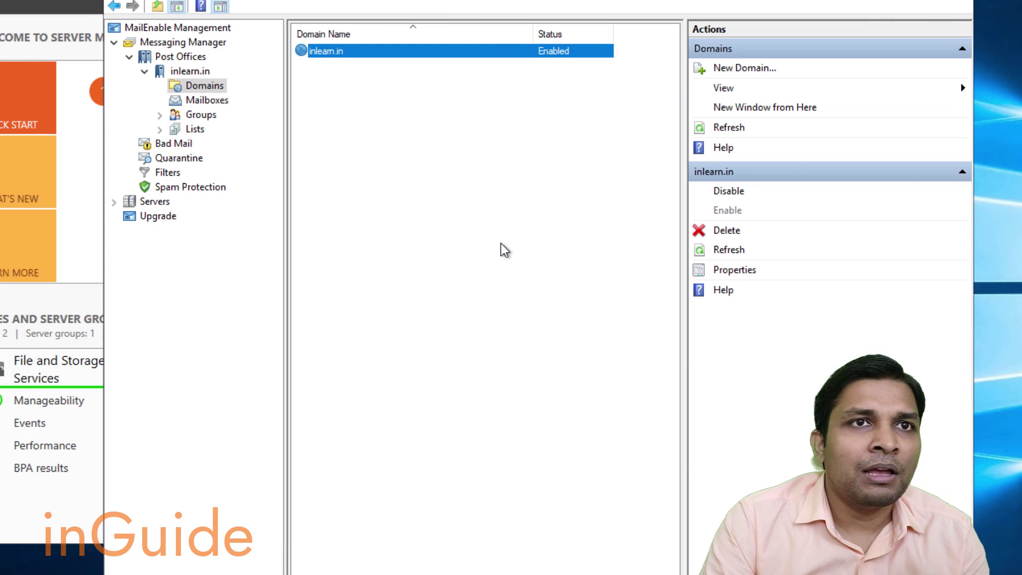
pyautogui.hotkey('alt', 'Tab')
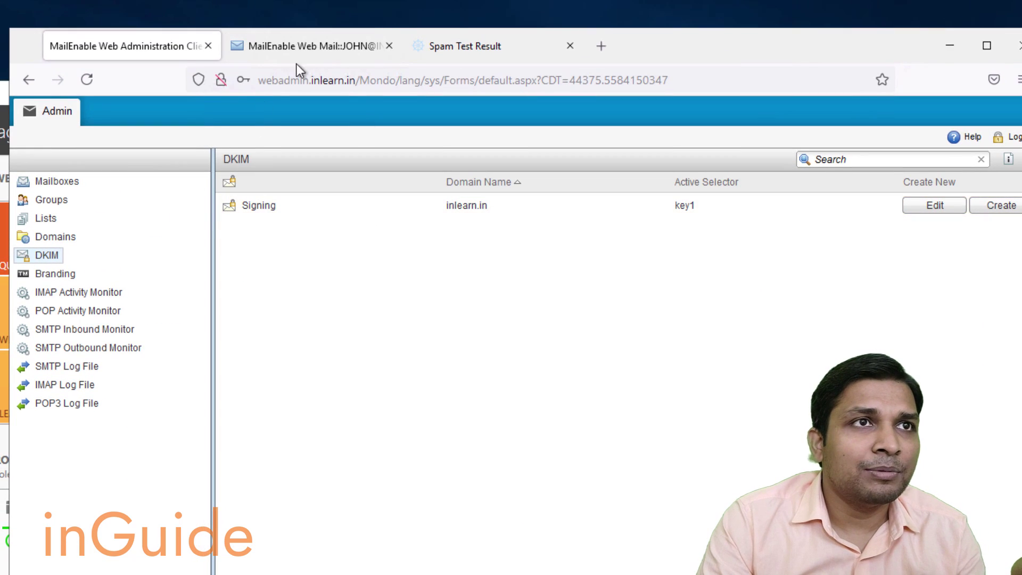
# Start a new webmail message and copy the test address from mail-tester.com.
pyautogui.click(305, 46)
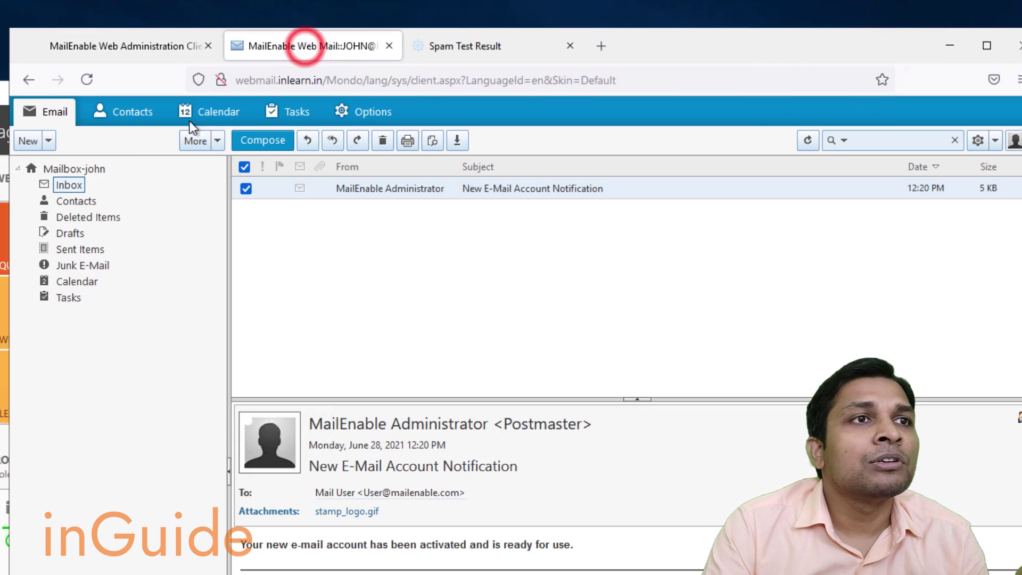
pyautogui.click(32, 141)
pyautogui.click(55, 169)
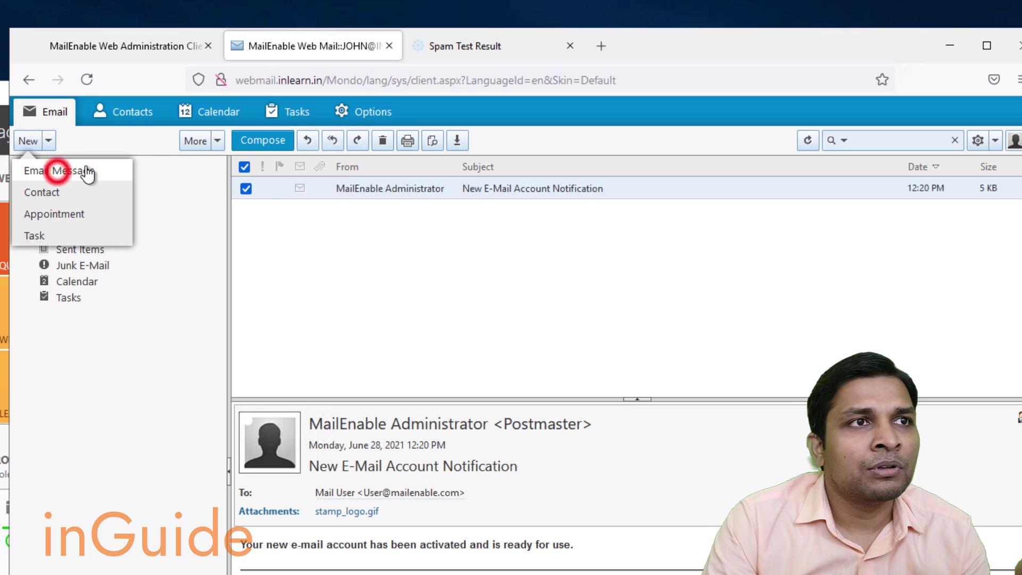
pyautogui.click(539, 53)
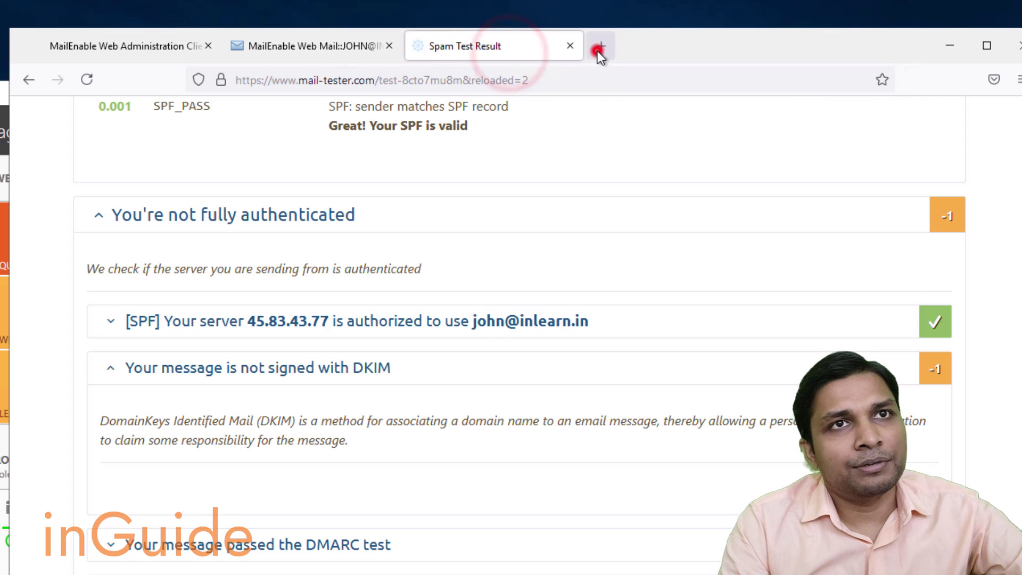
pyautogui.click(599, 49)
pyautogui.write('mail')
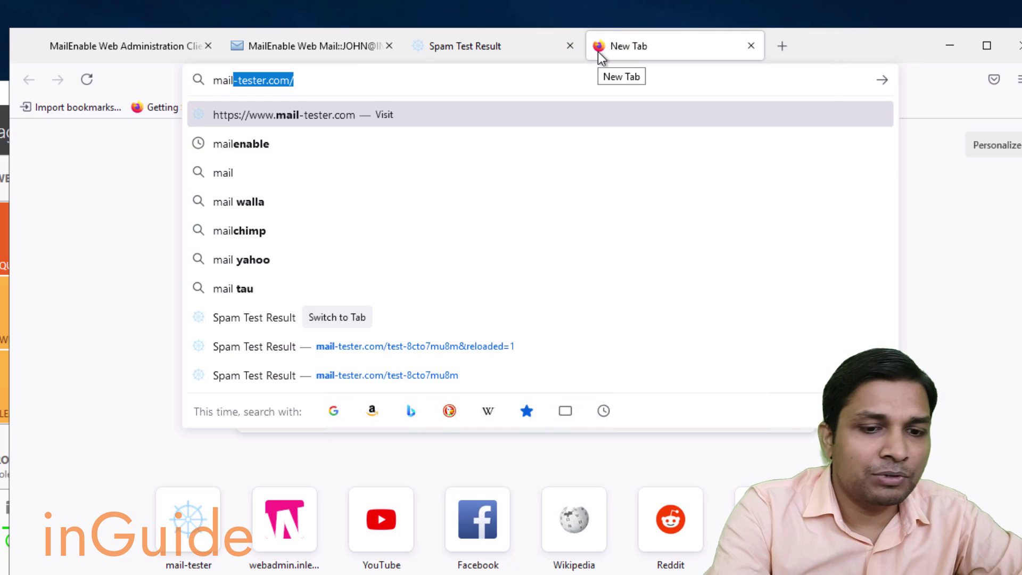
pyautogui.press('Return')
pyautogui.click(714, 287)
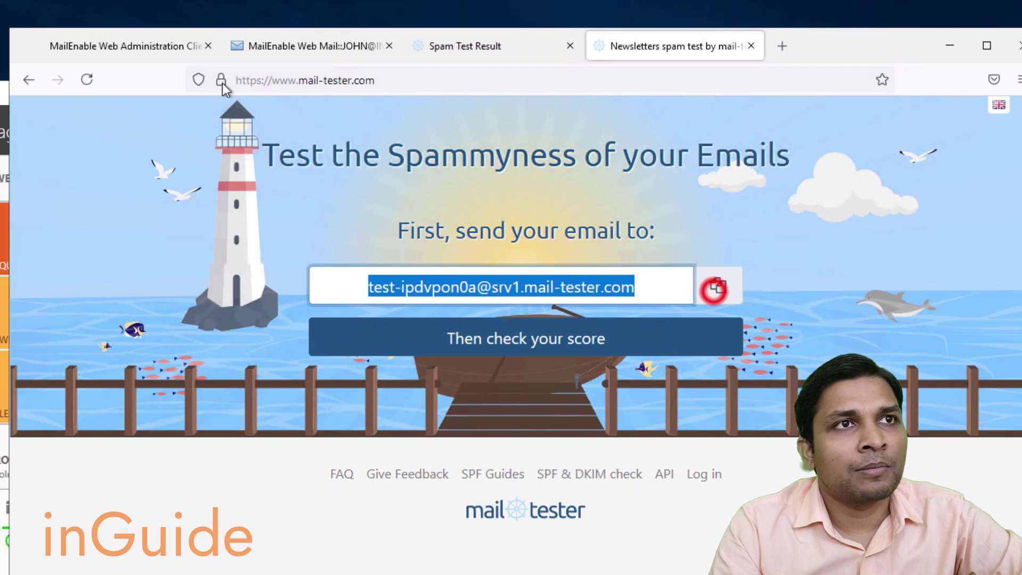
# Paste the mail-tester address as recipient, fill in subject and body, and send.
pyautogui.click(128, 36)
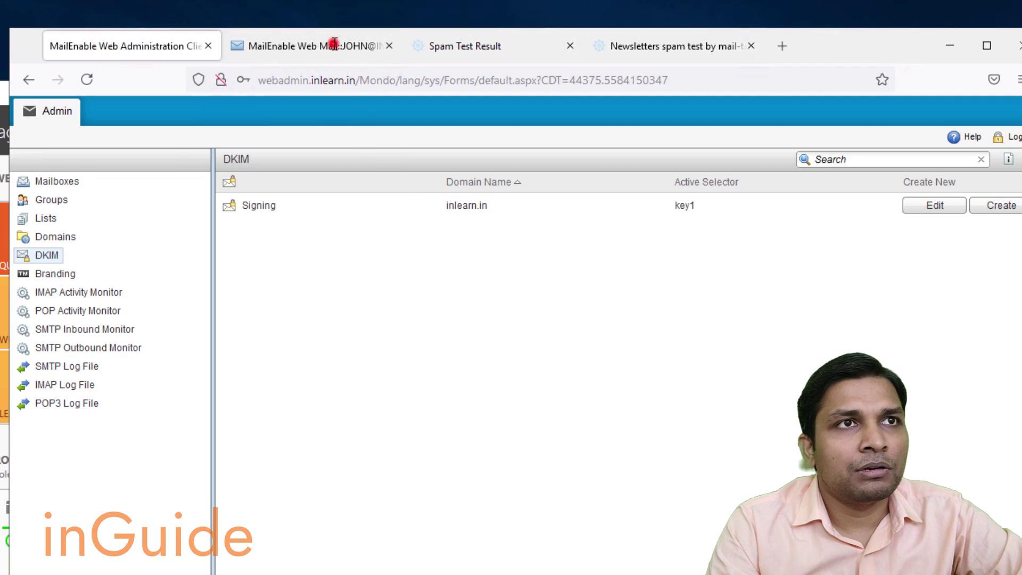
pyautogui.click(332, 45)
pyautogui.hotkey('ctrl', 'v')
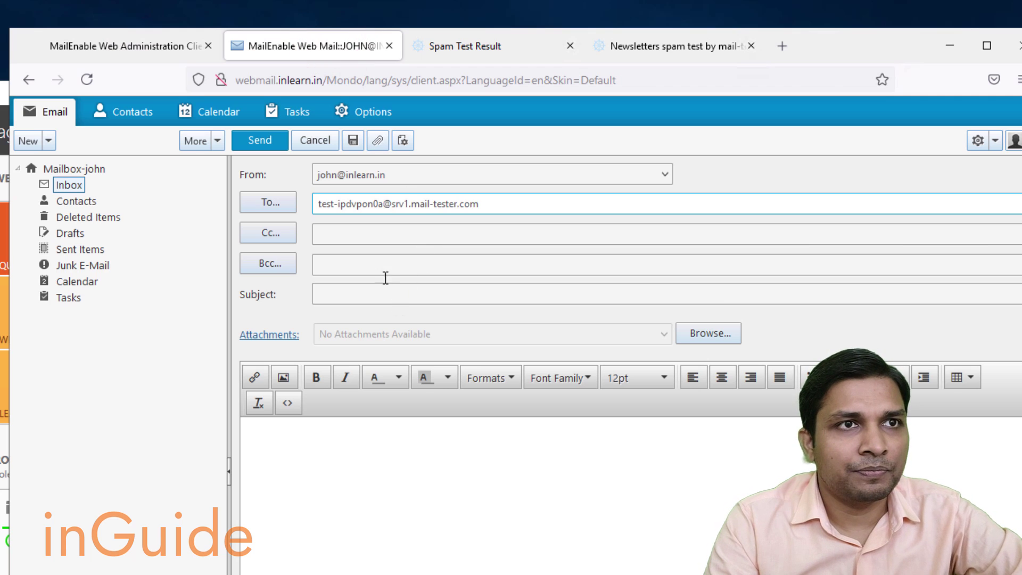
pyautogui.click(384, 287)
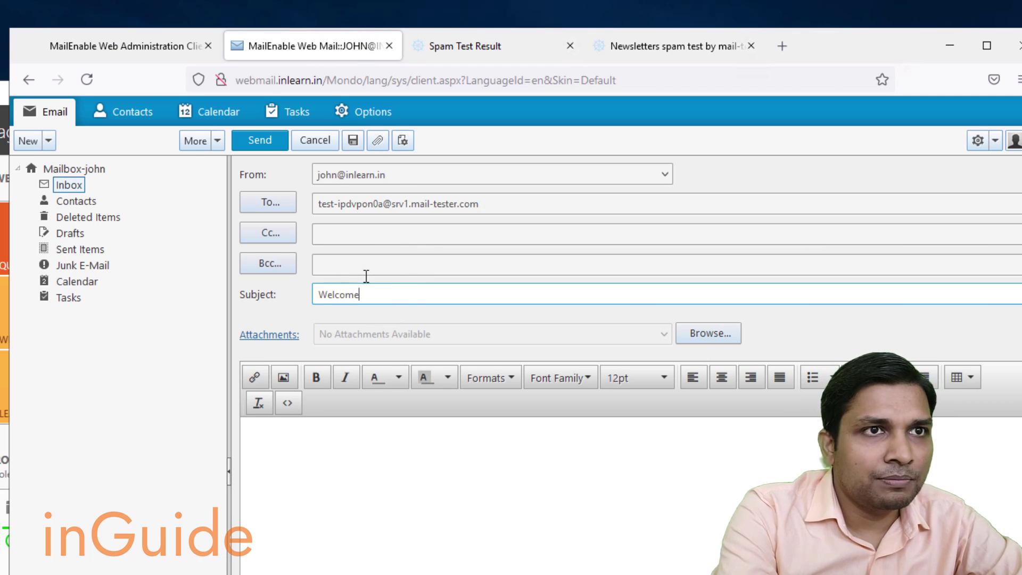
pyautogui.press('Tab')
pyautogui.press('Tab')
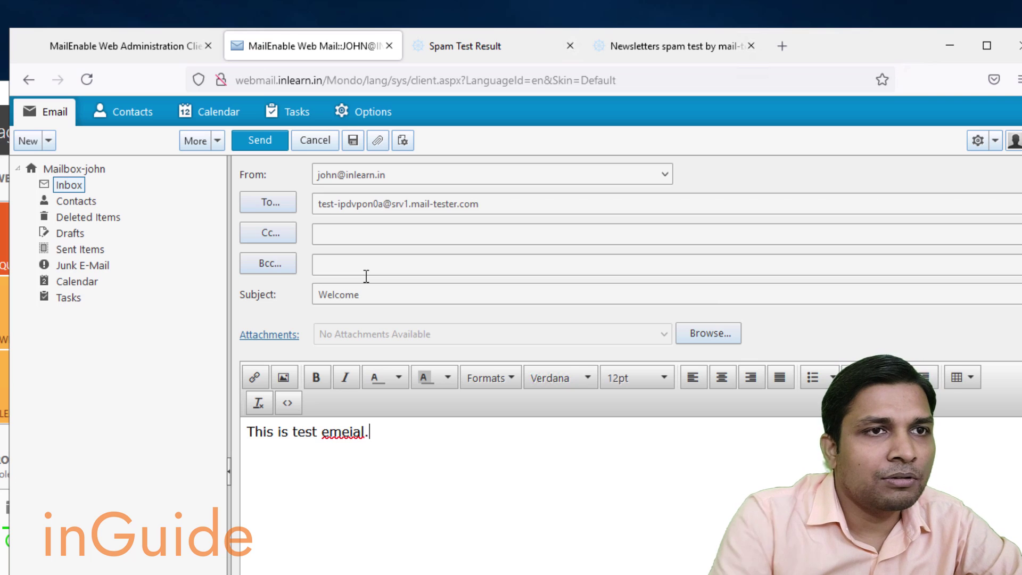
pyautogui.click(254, 140)
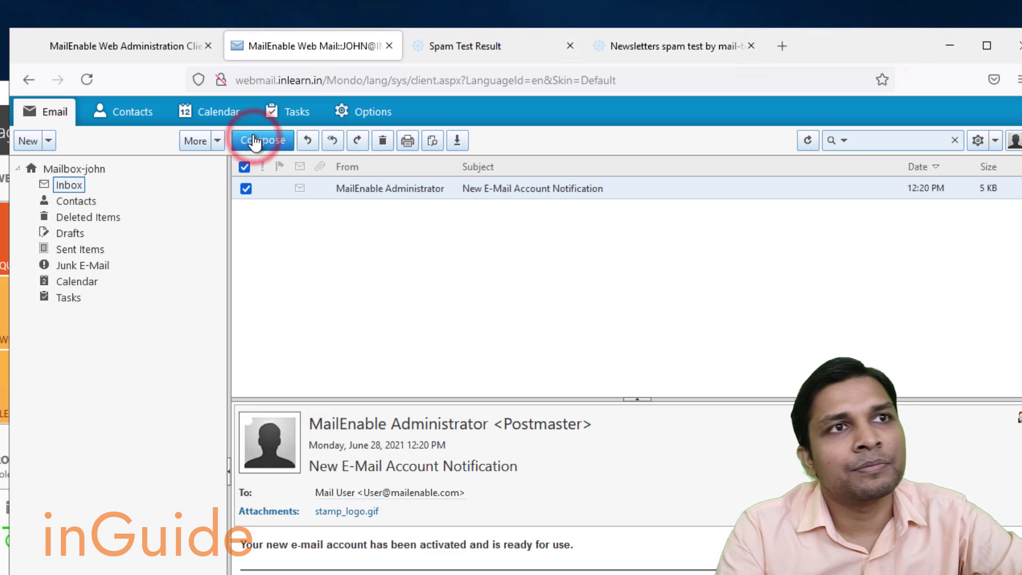
pyautogui.click(774, 46)
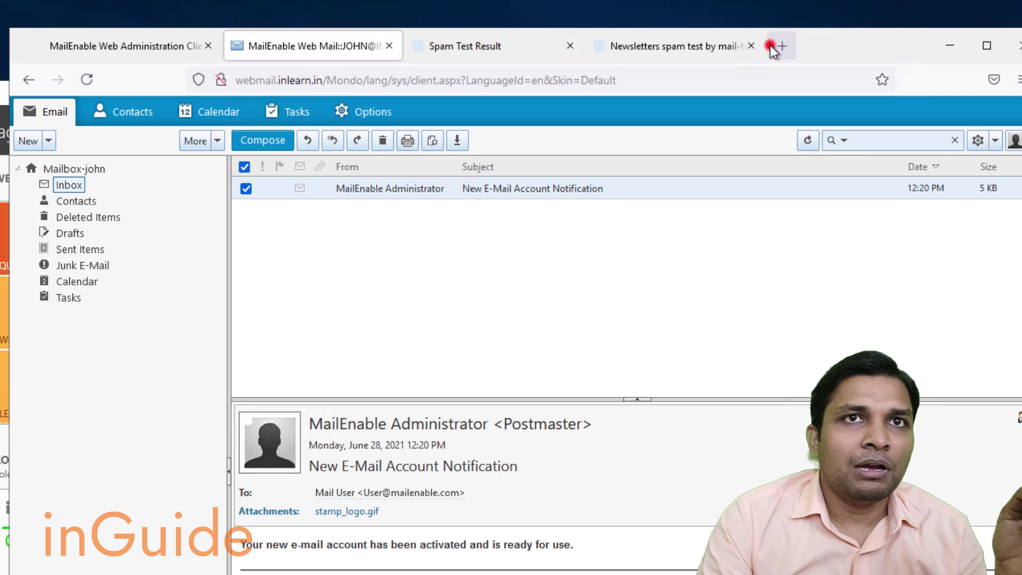
# Generate a DKIM test email address on appmaildev.com and select it.
pyautogui.write('app')
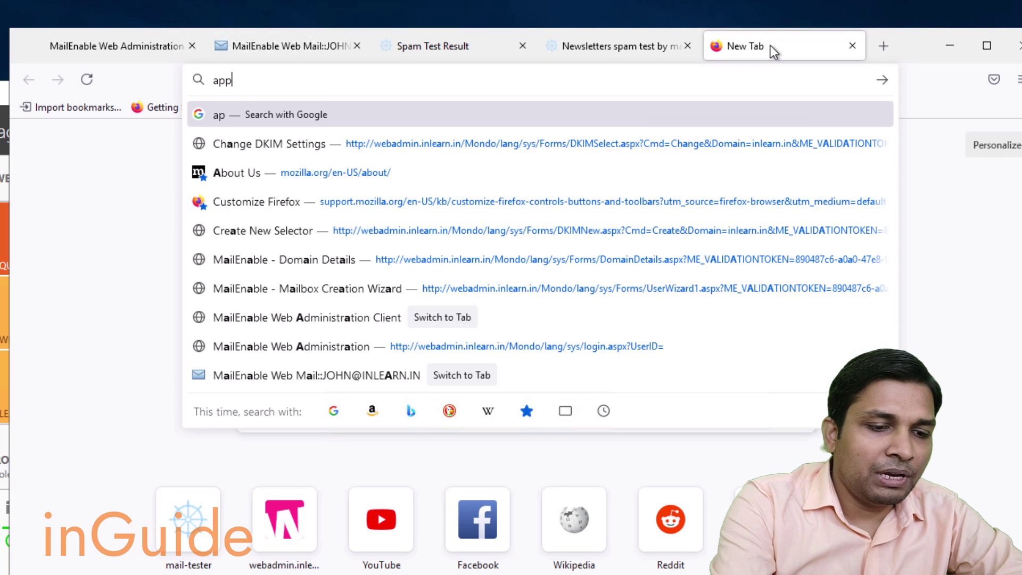
pyautogui.write('maildev.com')
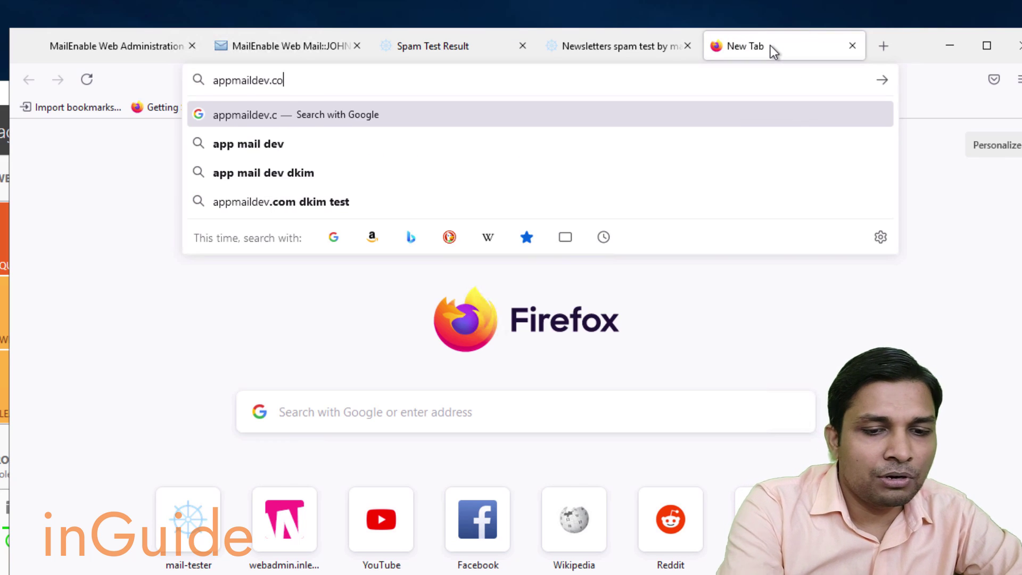
pyautogui.press('Return')
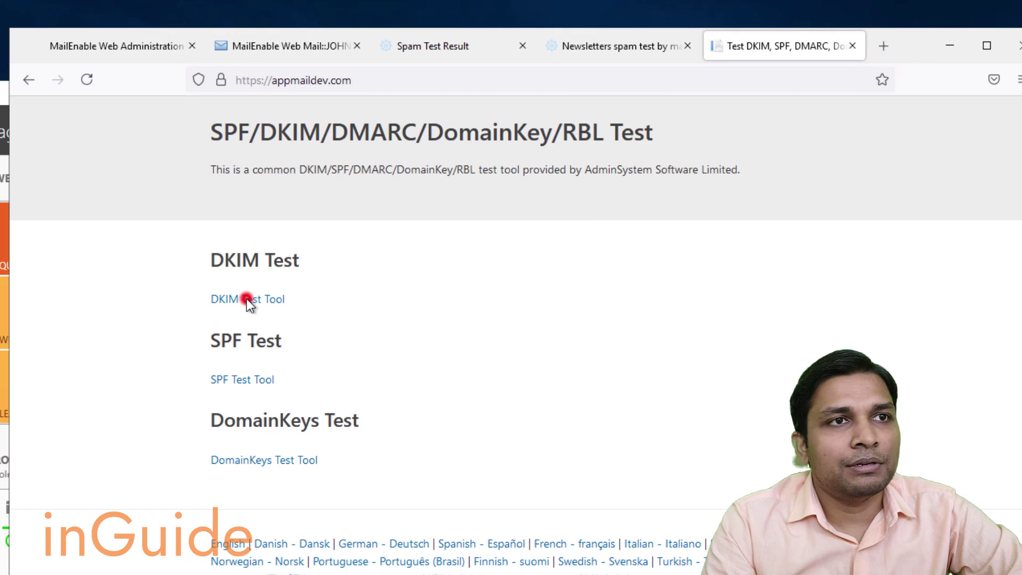
pyautogui.click(247, 298)
pyautogui.click(245, 343)
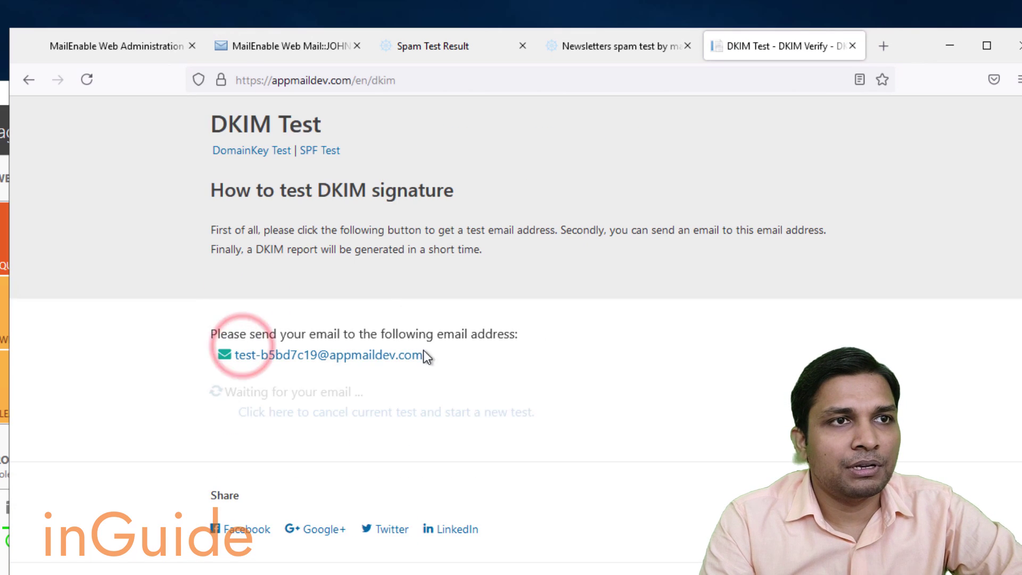
pyautogui.moveTo(449, 354); pyautogui.dragTo(234, 356)
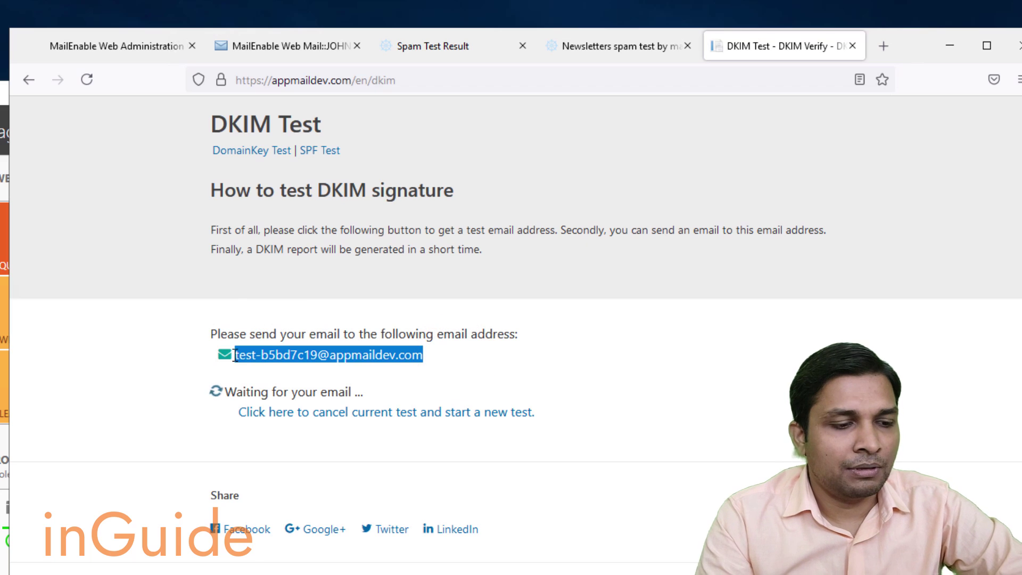
# Send a 'Welcome' message with a short body to the appmaildev test address.
pyautogui.click(295, 44)
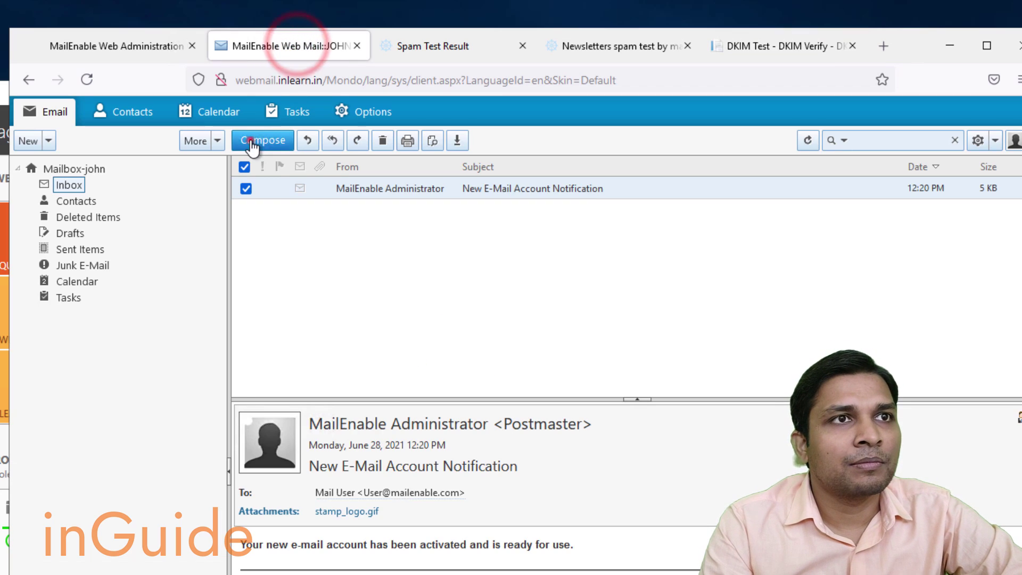
pyautogui.click(258, 138)
pyautogui.hotkey('ctrl', 'v')
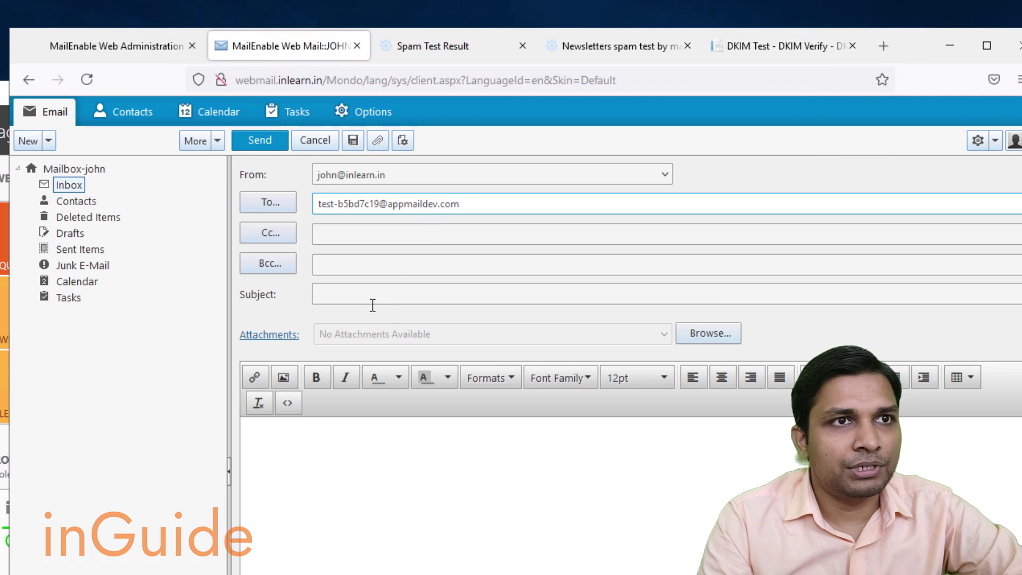
pyautogui.click(368, 292)
pyautogui.write('W')
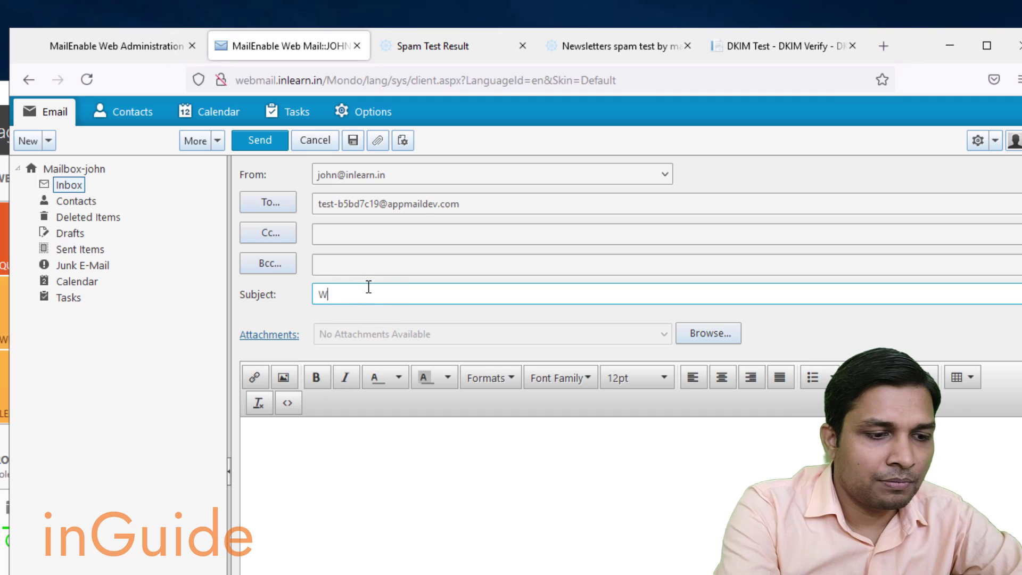
pyautogui.write('elcome')
pyautogui.press('Tab')
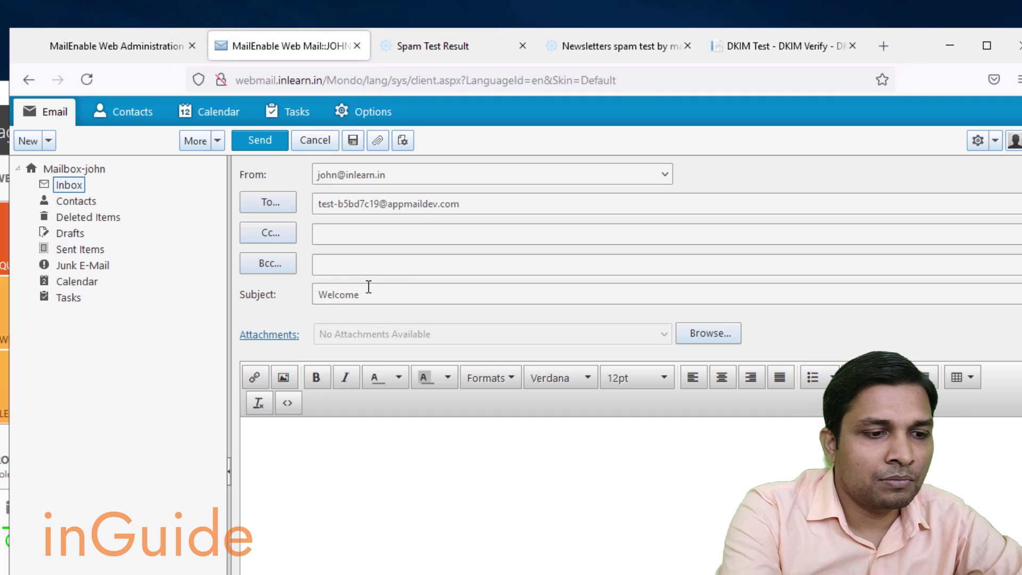
pyautogui.write('Thisi sihjbv')
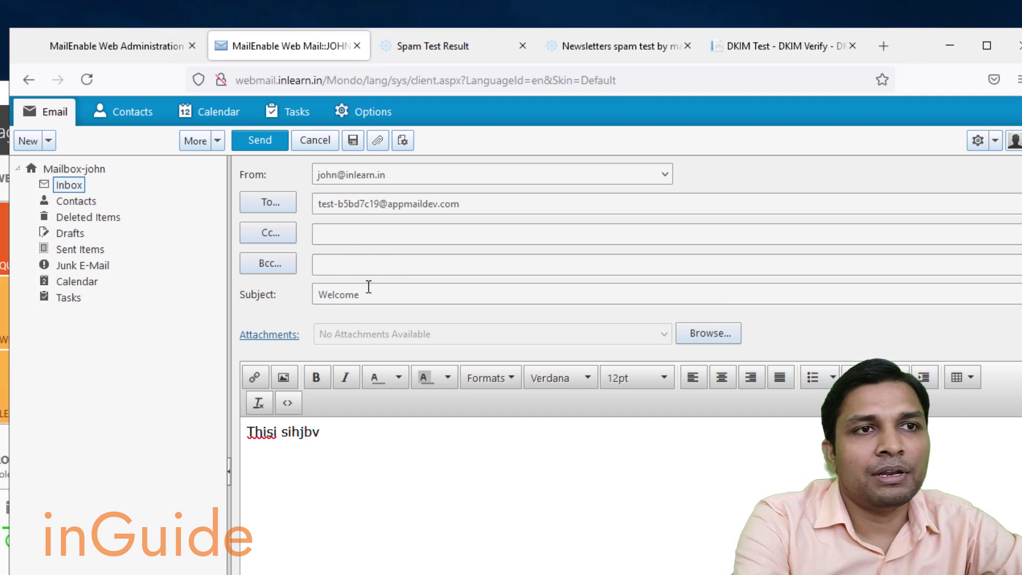
pyautogui.write('vvvvvdksddddddddd')
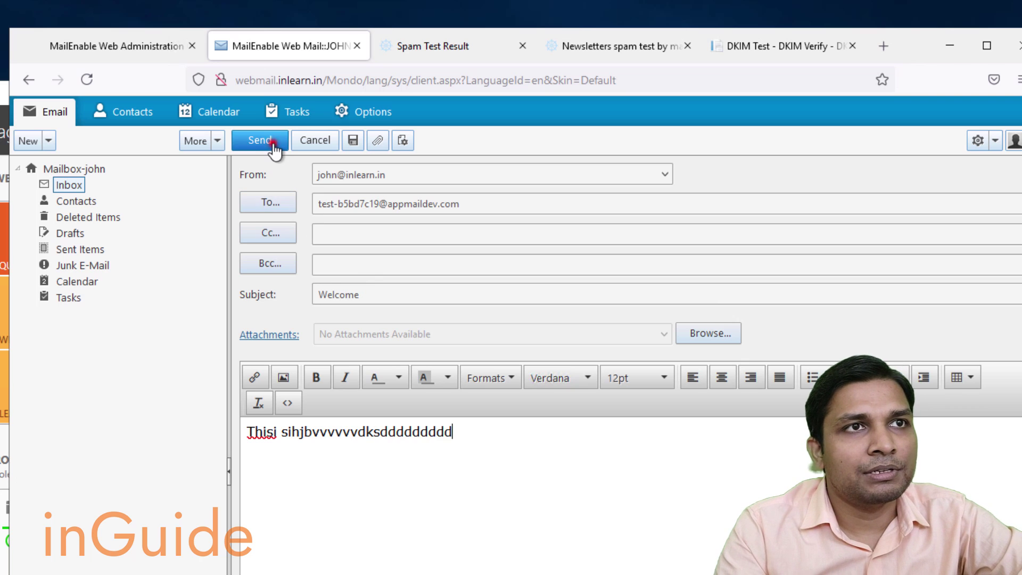
pyautogui.click(271, 143)
pyautogui.click(626, 52)
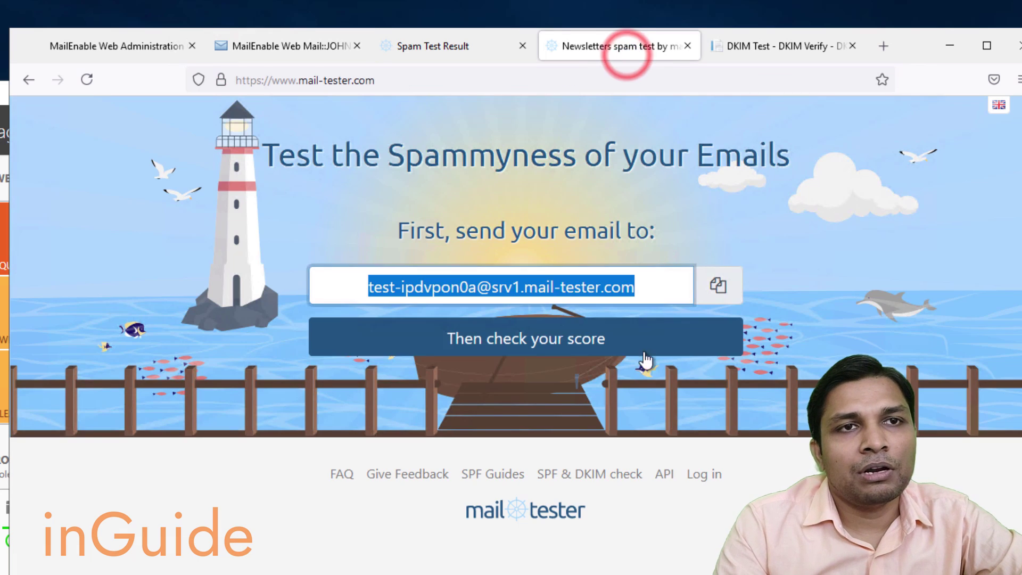
# Expand the SPF, DKIM and PTR rows of the appmaildev DKIM Test report.
pyautogui.click(766, 44)
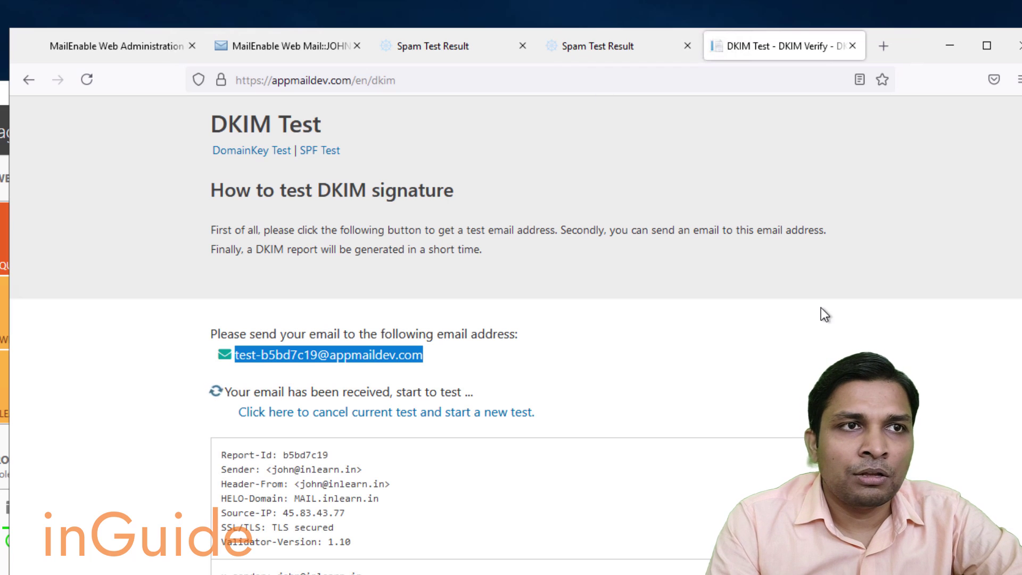
pyautogui.scroll(-5, 821, 309)
pyautogui.scroll(-7, 820, 308)
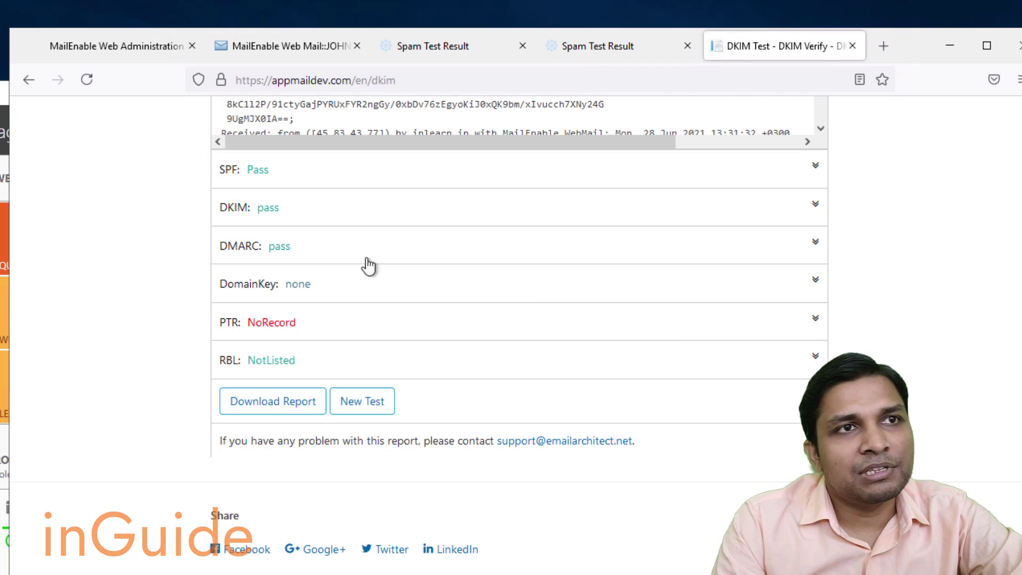
pyautogui.click(317, 171)
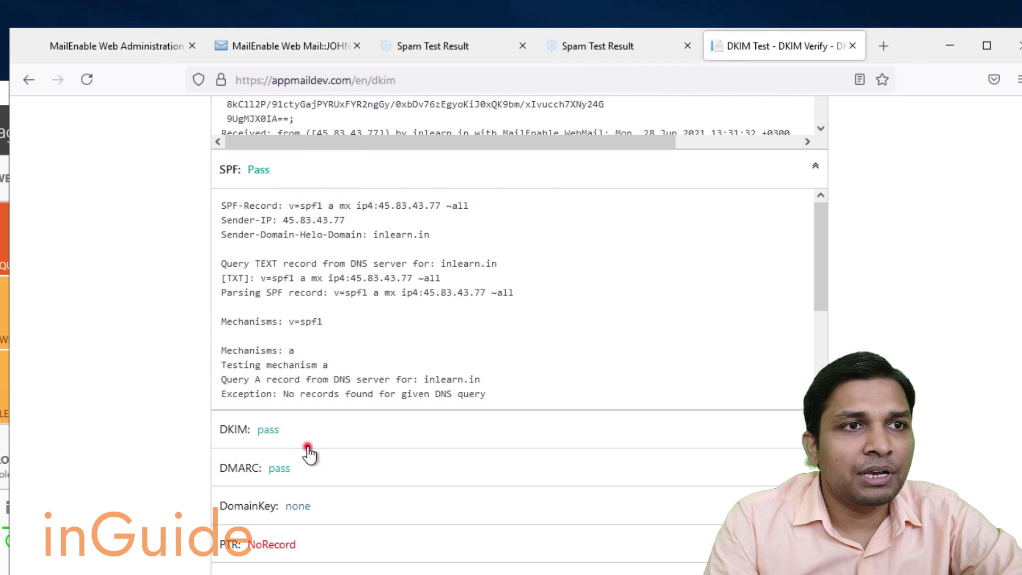
pyautogui.click(307, 444)
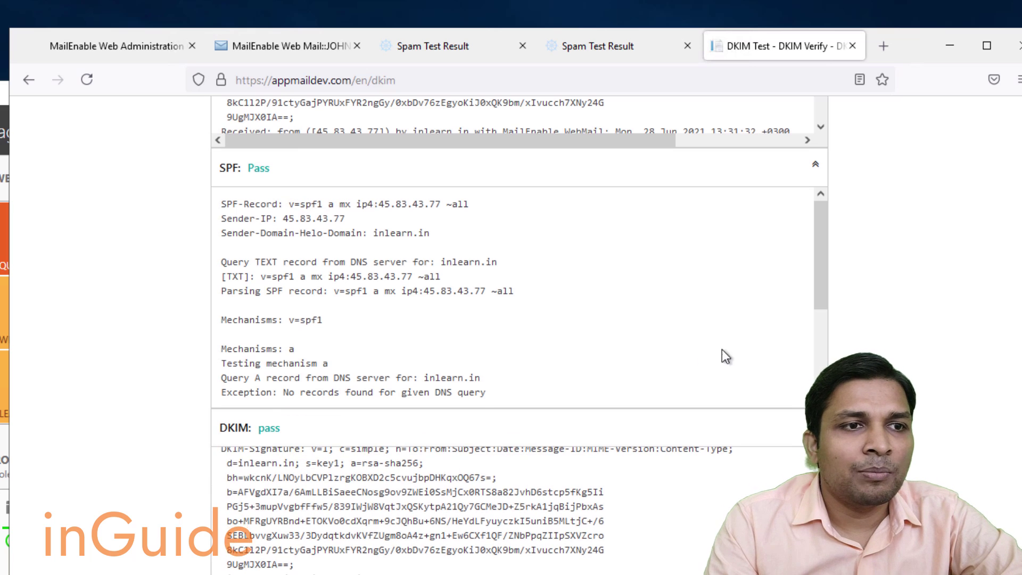
pyautogui.scroll(-7, 798, 346)
pyautogui.scroll(-5, 826, 343)
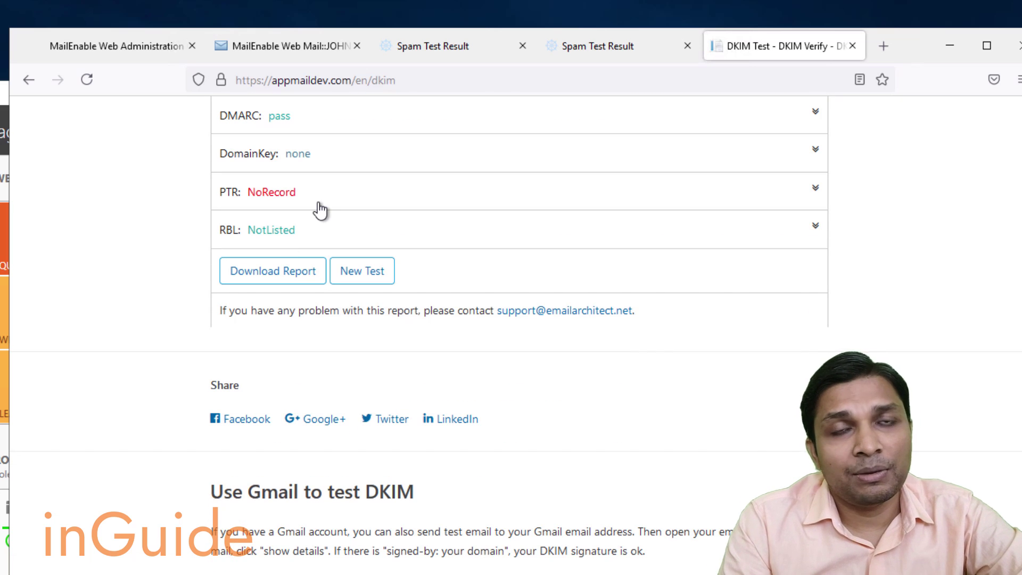
pyautogui.click(266, 194)
pyautogui.click(602, 40)
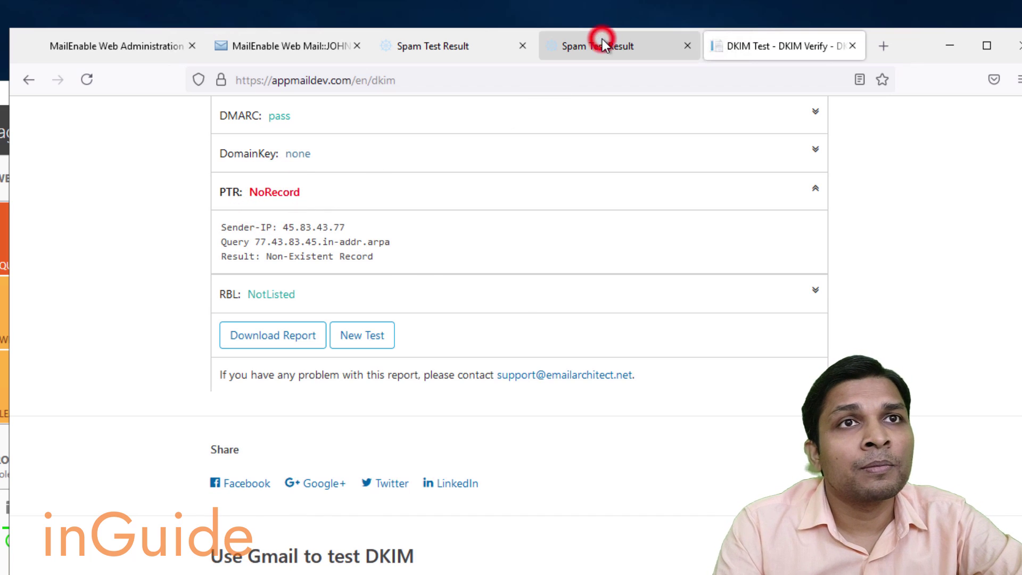
# Expand the SpamAssassin breakdown and highlight the FORGED_RELAY_MUA_TO_MX rule.
pyautogui.scroll(-3, 615, 285)
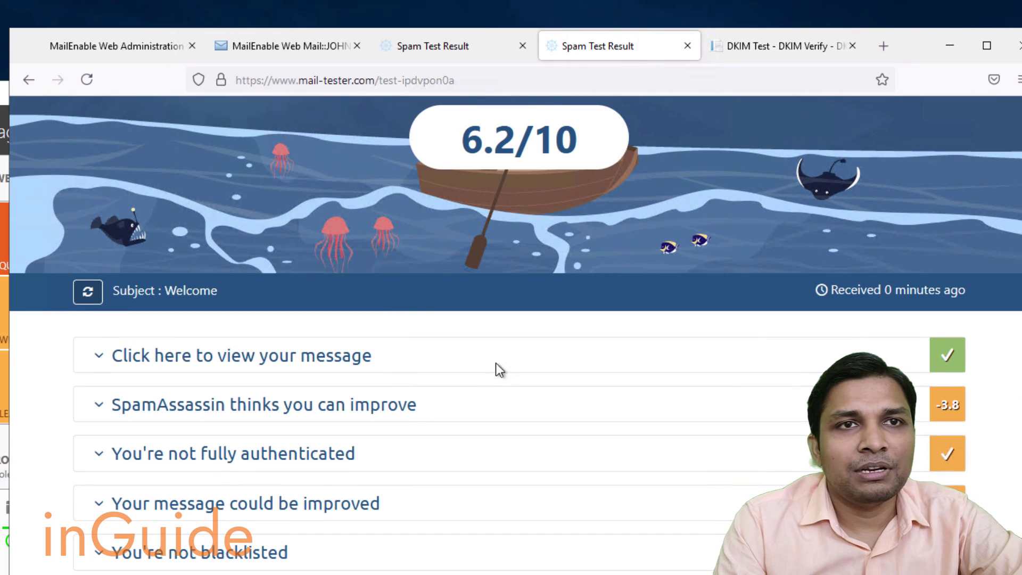
pyautogui.click(454, 403)
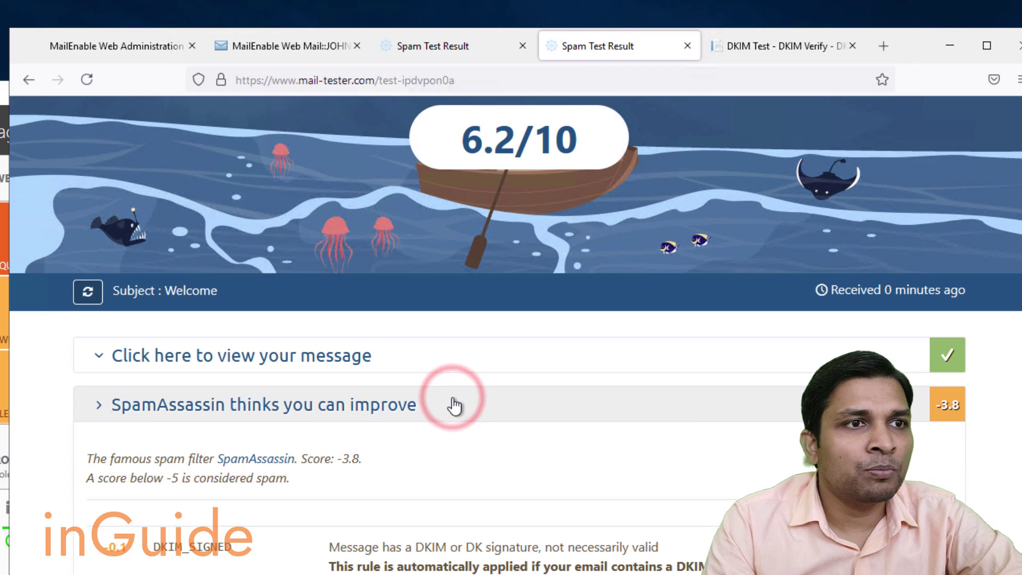
pyautogui.scroll(-6, 454, 405)
pyautogui.scroll(-3, 423, 381)
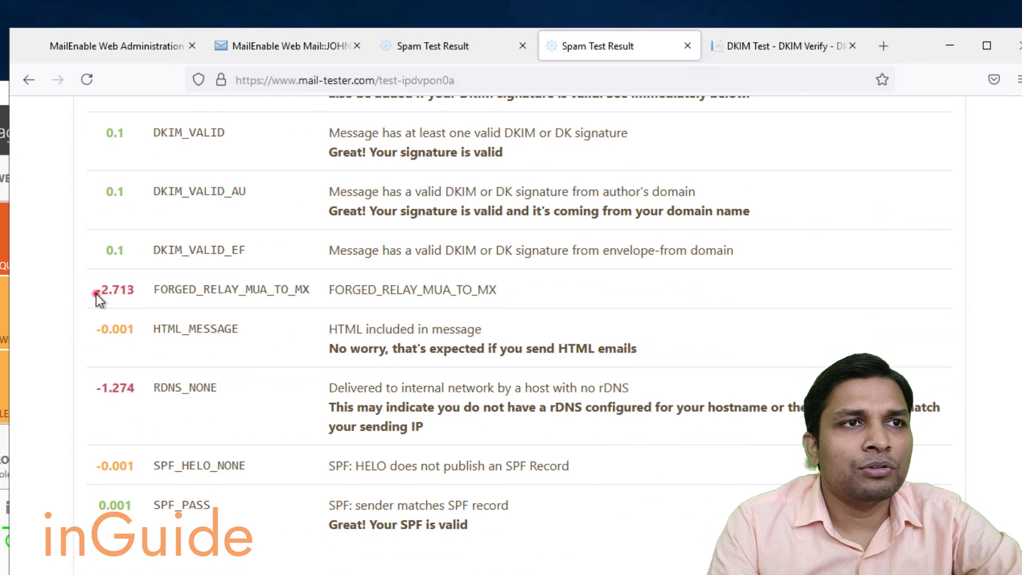
pyautogui.moveTo(96, 293); pyautogui.dragTo(494, 295)
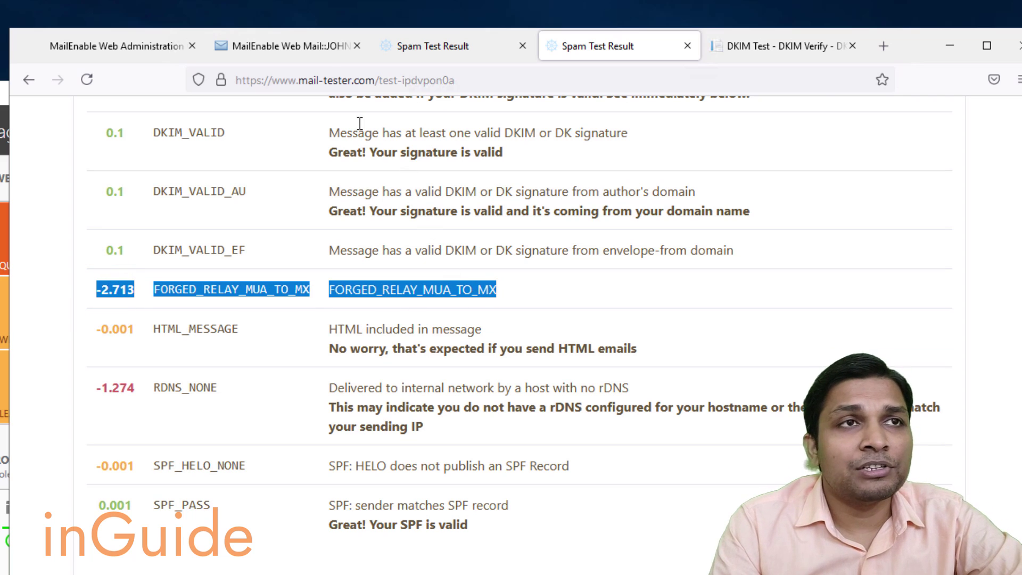
pyautogui.click(397, 318)
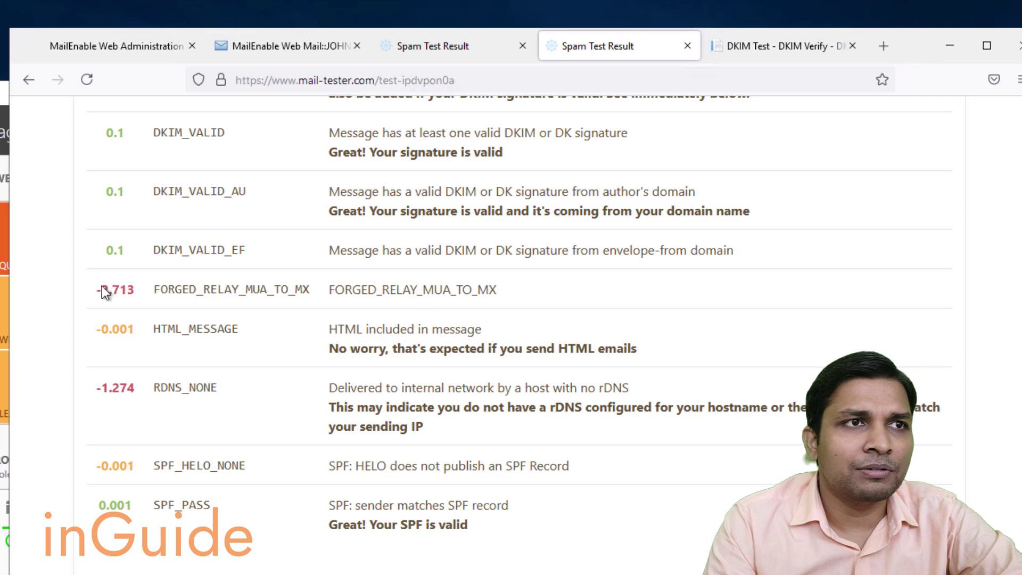
pyautogui.moveTo(96, 290); pyautogui.dragTo(496, 302)
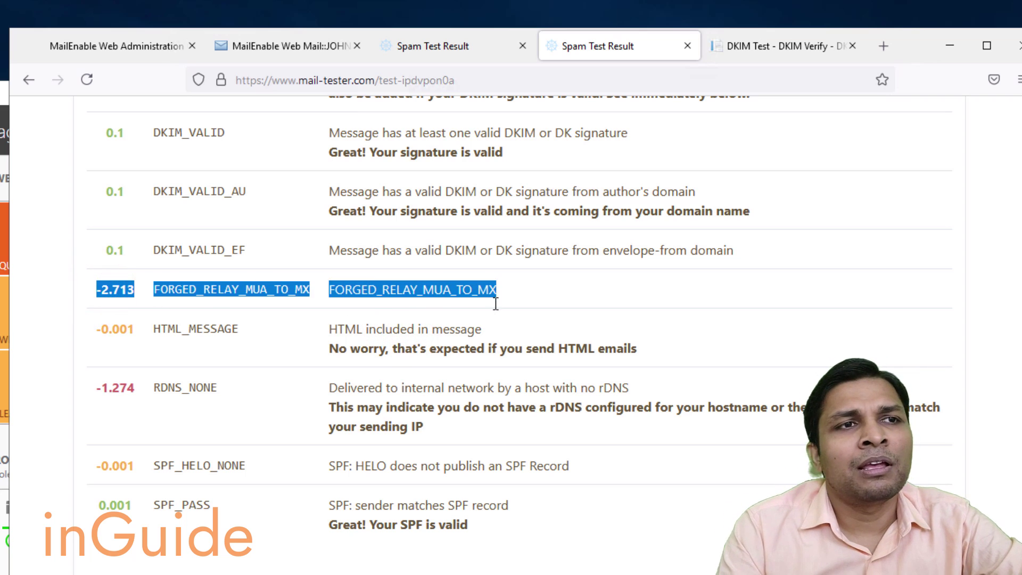
pyautogui.click(195, 289)
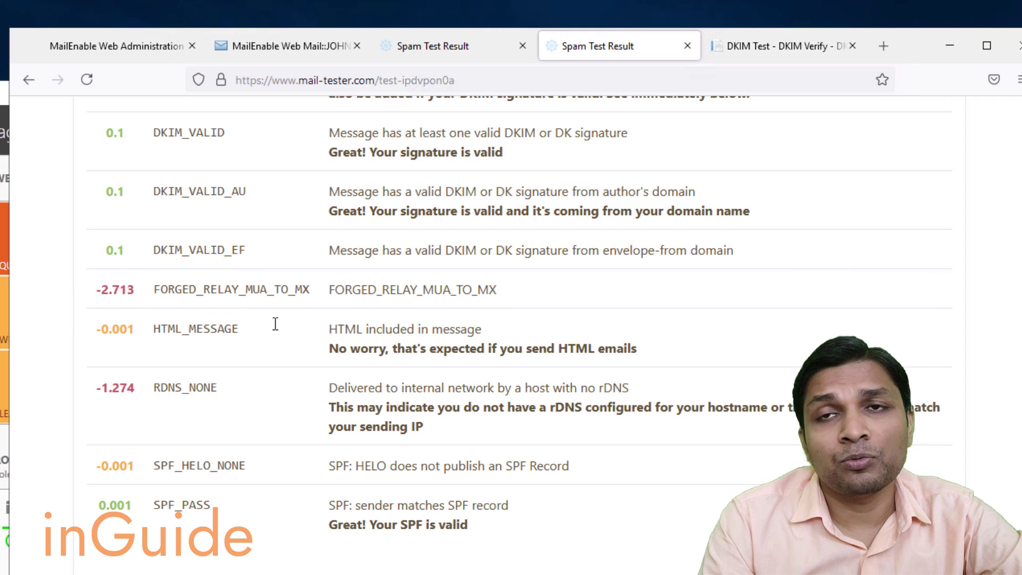
# Expand the authentication checks, DKIM validity and reverse DNS mismatch details.
pyautogui.scroll(-5, 415, 360)
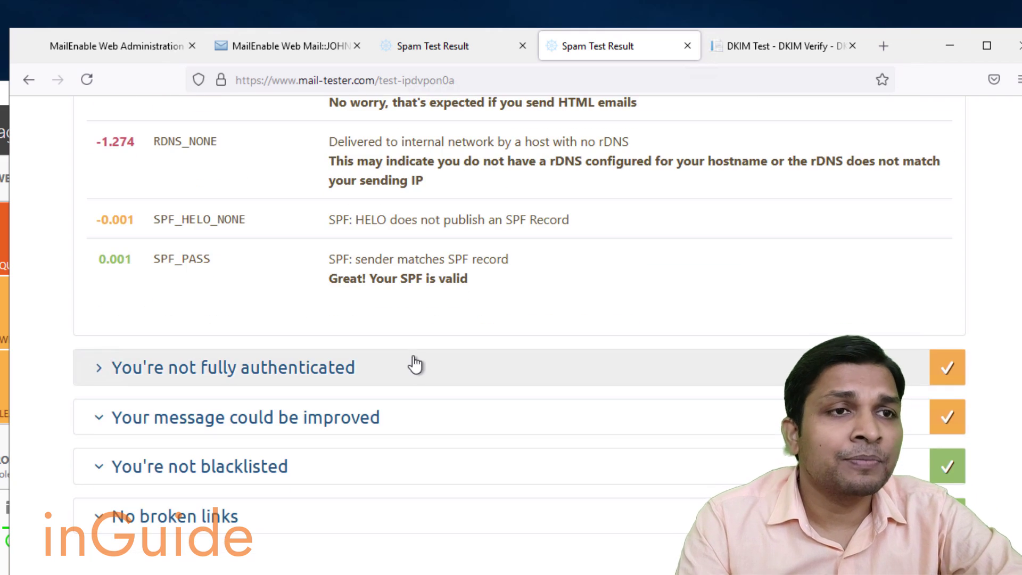
pyautogui.click(413, 358)
pyautogui.scroll(-6, 502, 376)
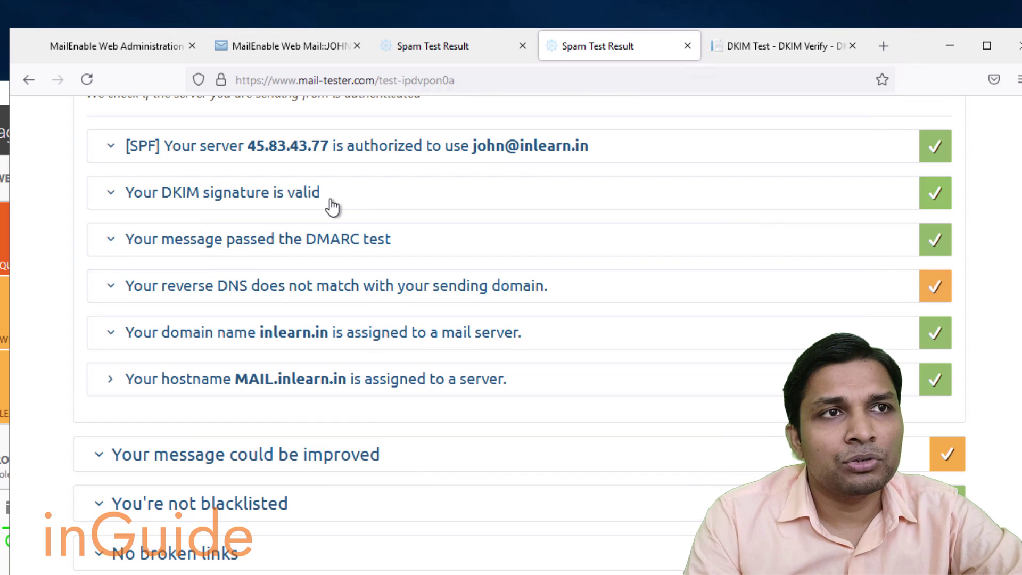
pyautogui.click(332, 201)
pyautogui.scroll(-10, 509, 308)
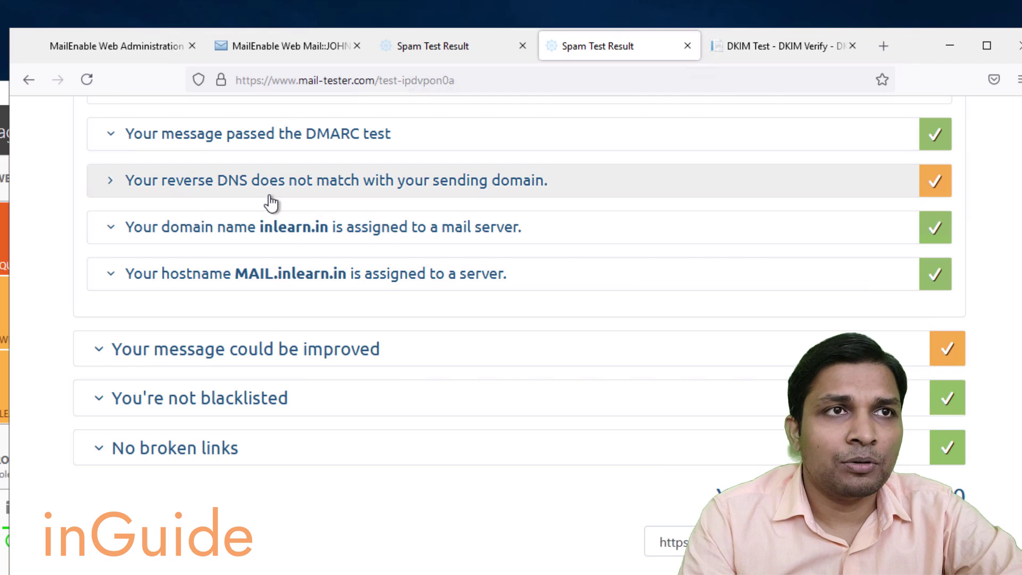
pyautogui.click(272, 196)
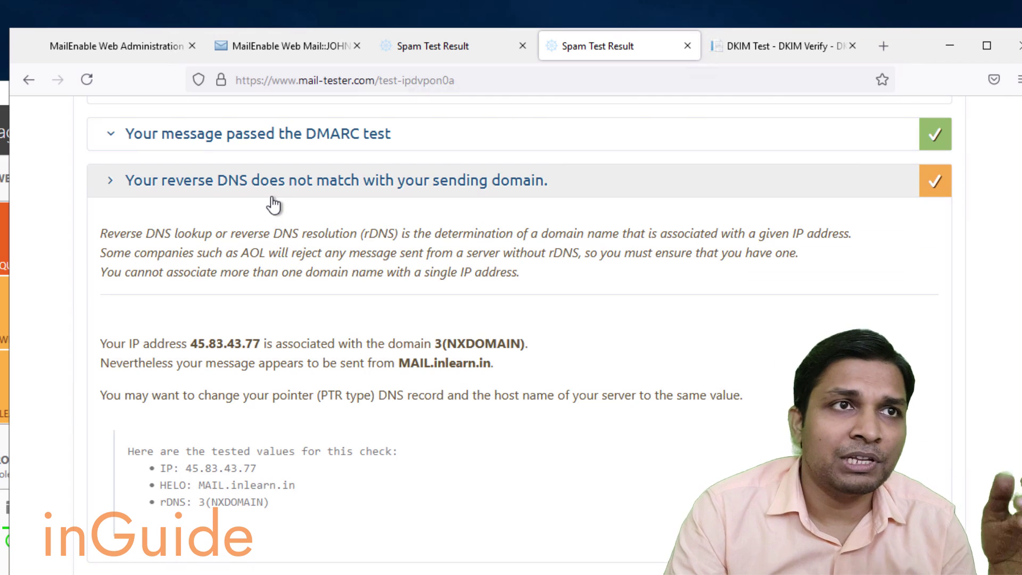
pyautogui.click(756, 53)
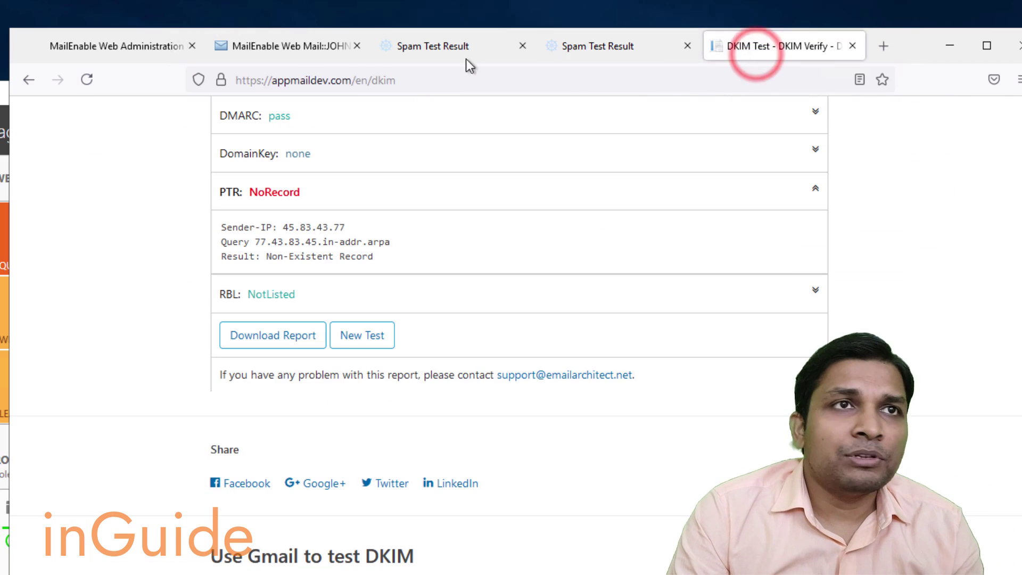
# Select the MailEnable Web Mail page address, then minimize the Remote Desktop window.
pyautogui.click(283, 55)
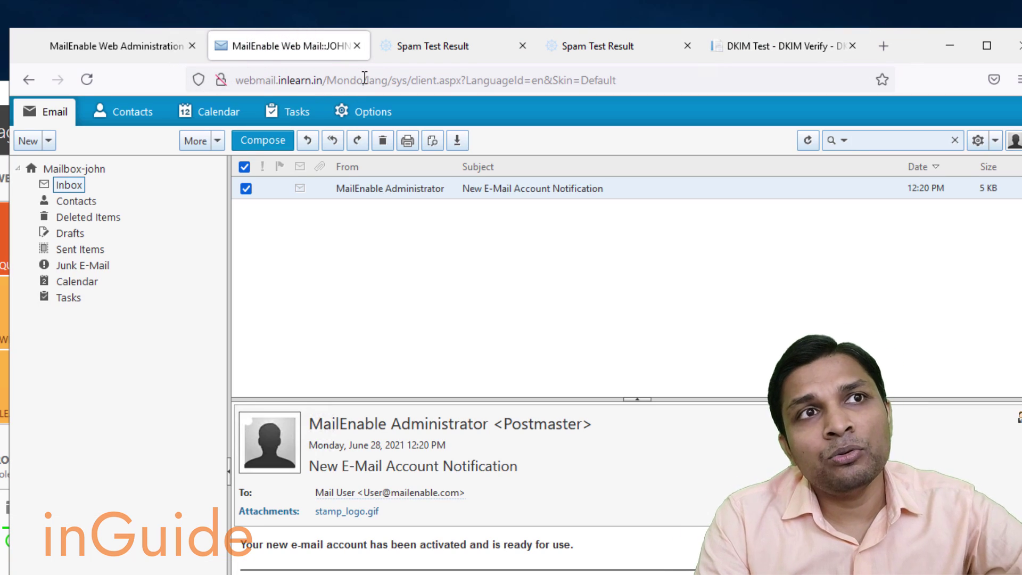
pyautogui.click(365, 79)
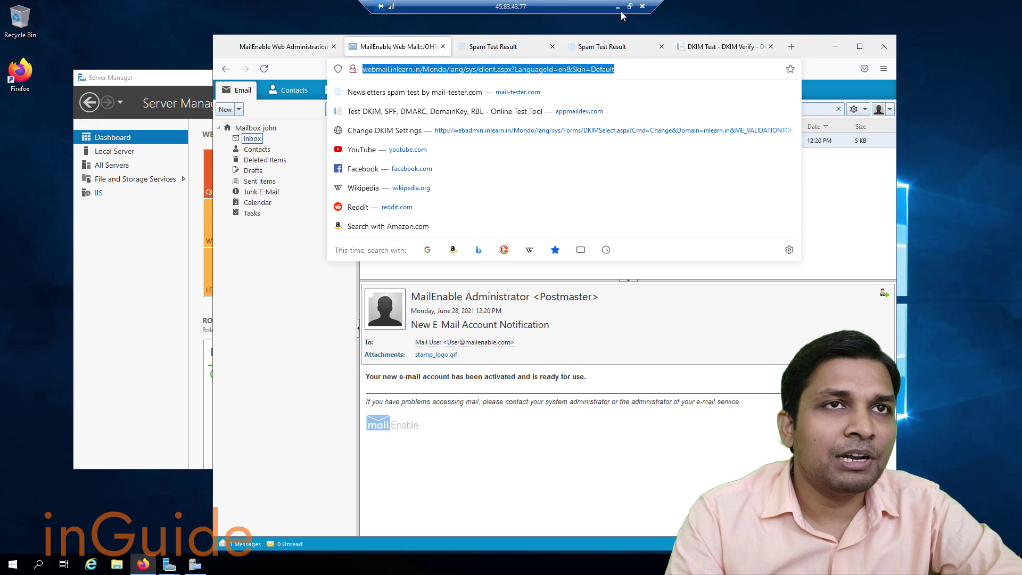
pyautogui.click(618, 8)
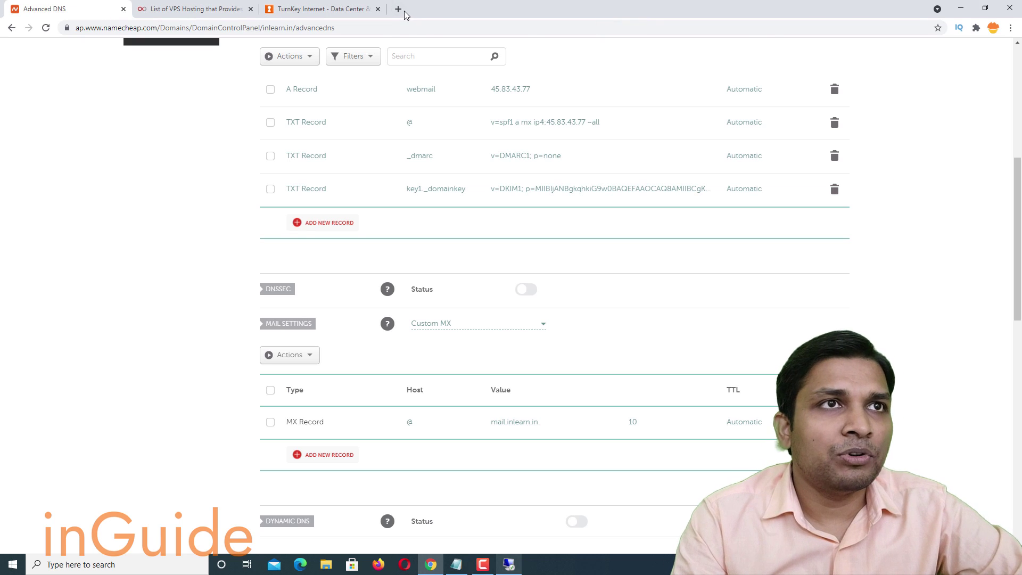
# Open the webmail address in a new local Chrome tab and sign in with saved credentials.
pyautogui.click(399, 9)
pyautogui.hotkey('ctrl', 'v')
pyautogui.press('Return')
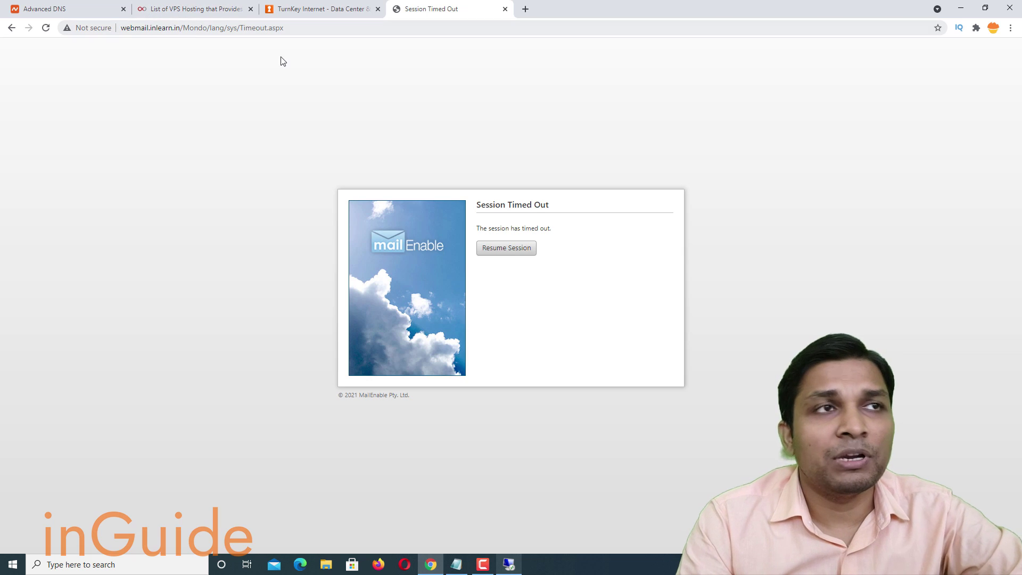
pyautogui.click(508, 253)
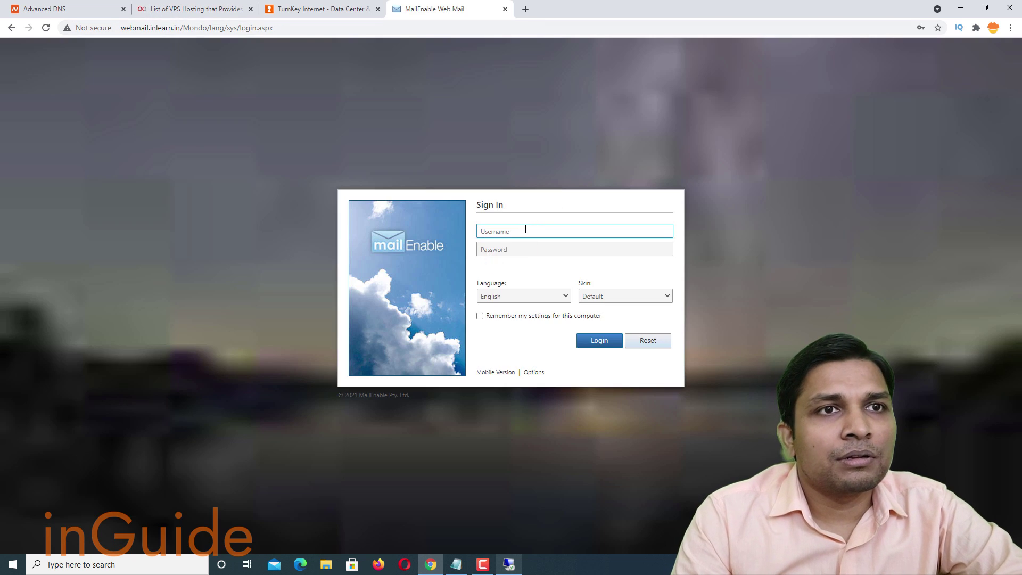
pyautogui.click(526, 229)
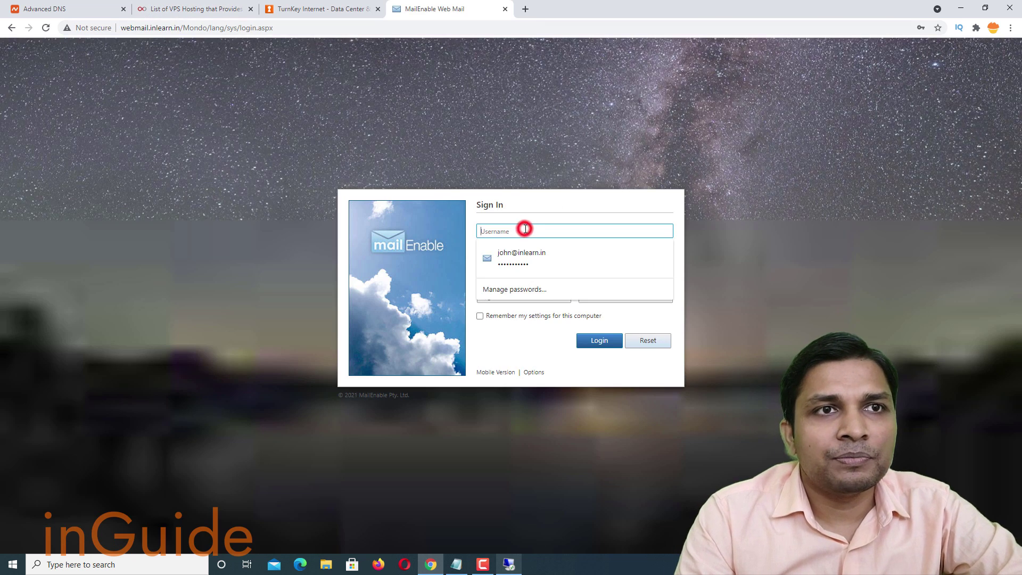
pyautogui.click(531, 254)
pyautogui.click(588, 344)
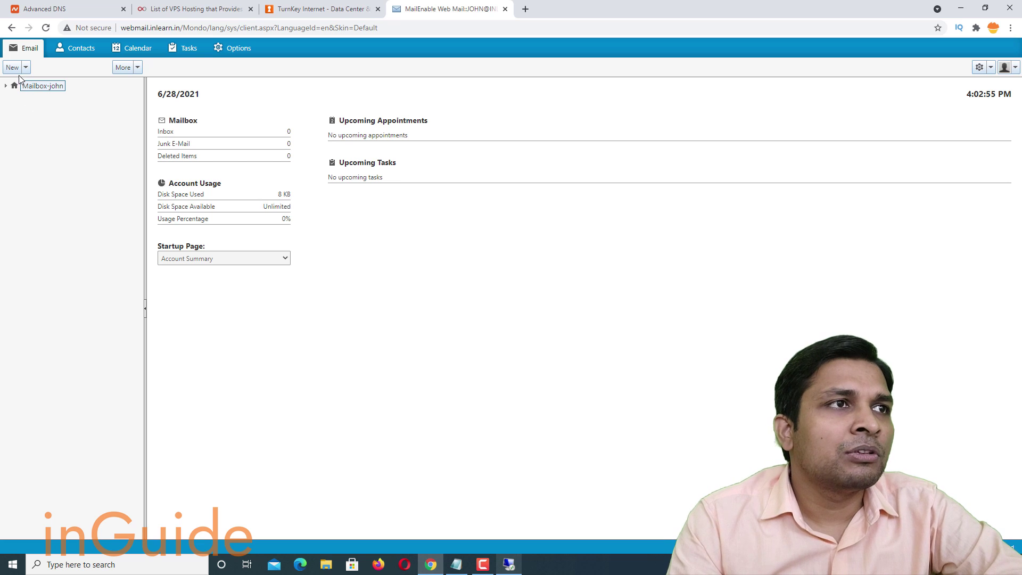
# Expand the folder tree and open Sent Items.
pyautogui.click(6, 85)
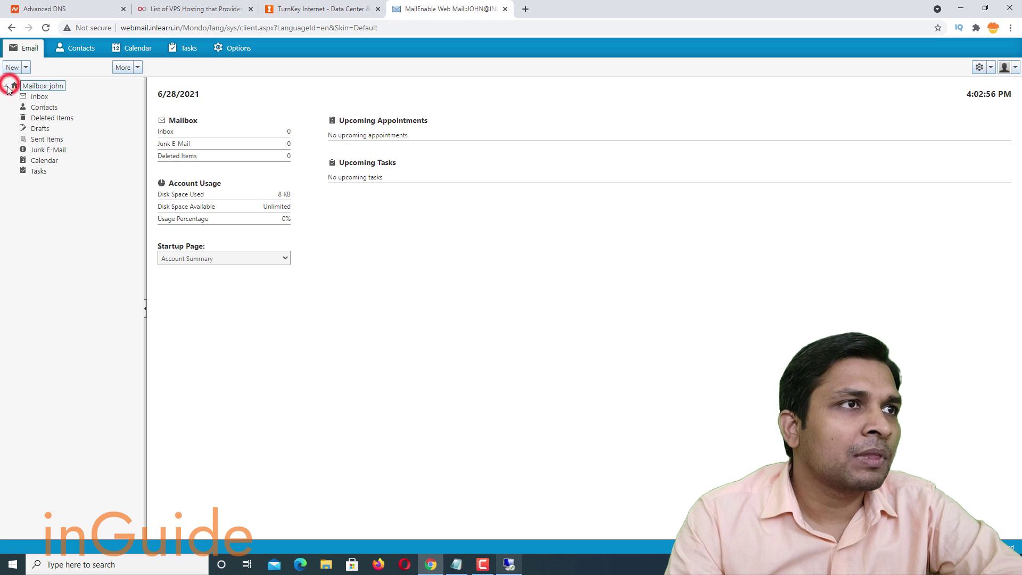
pyautogui.click(45, 97)
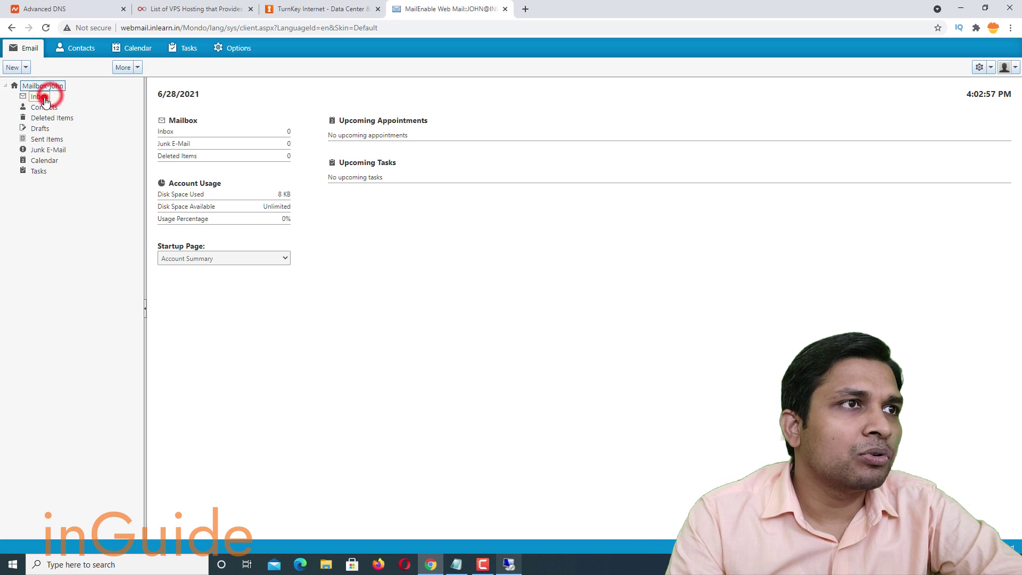
pyautogui.click(40, 140)
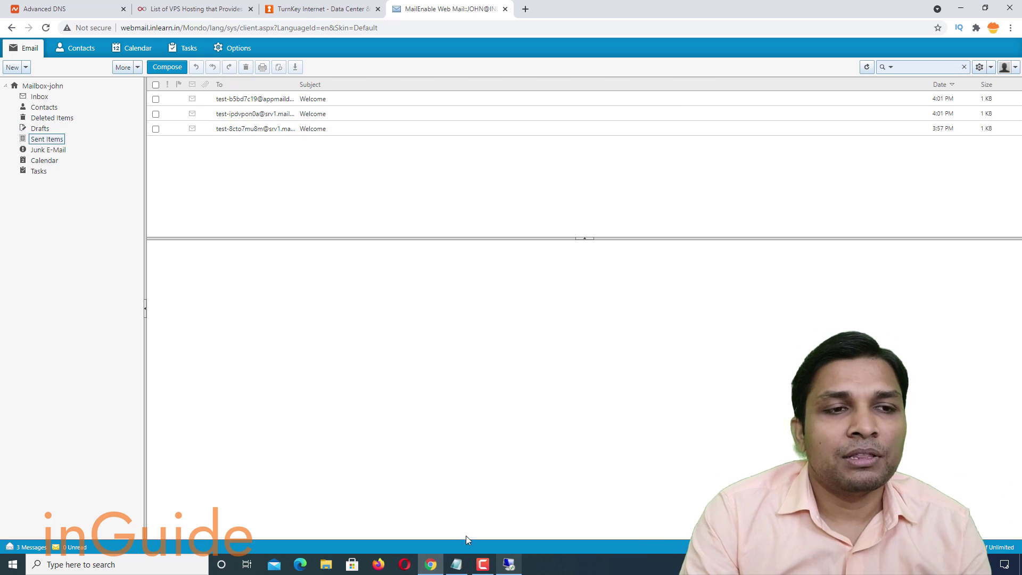
# Switch to the remote server and close the completed Telnet Client installation wizard.
pyautogui.moveTo(503, 567)
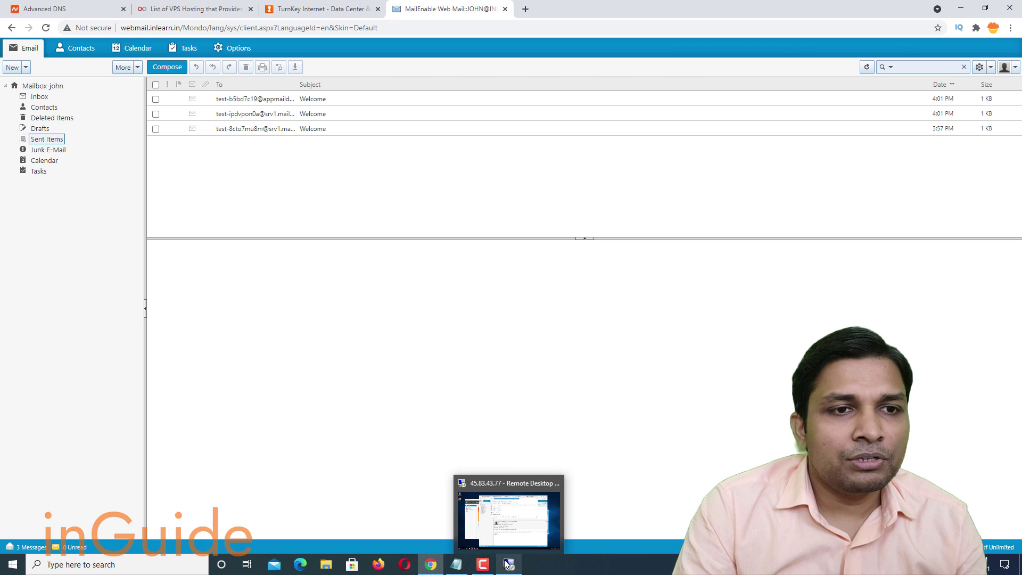
pyautogui.click(507, 525)
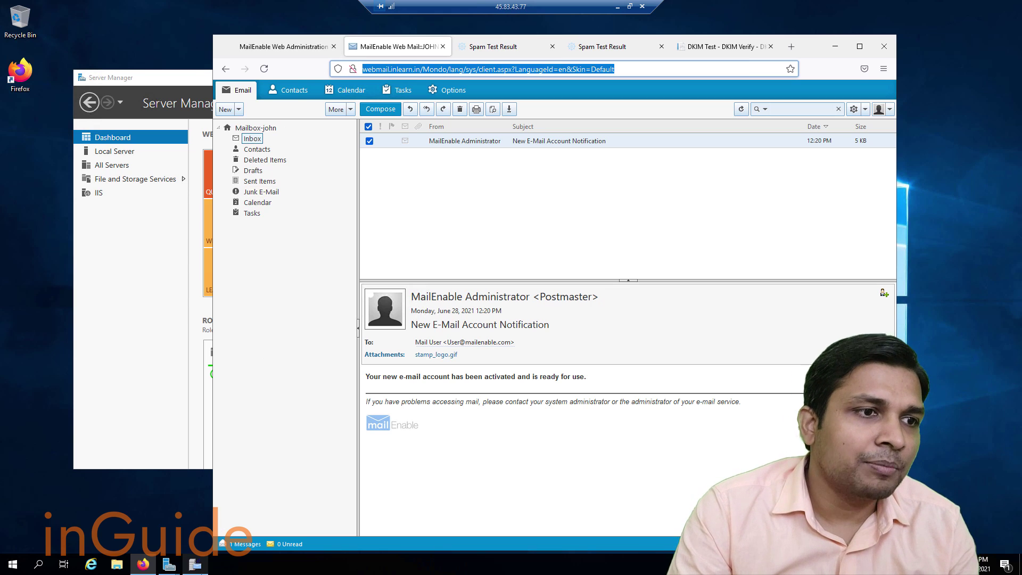
pyautogui.click(196, 565)
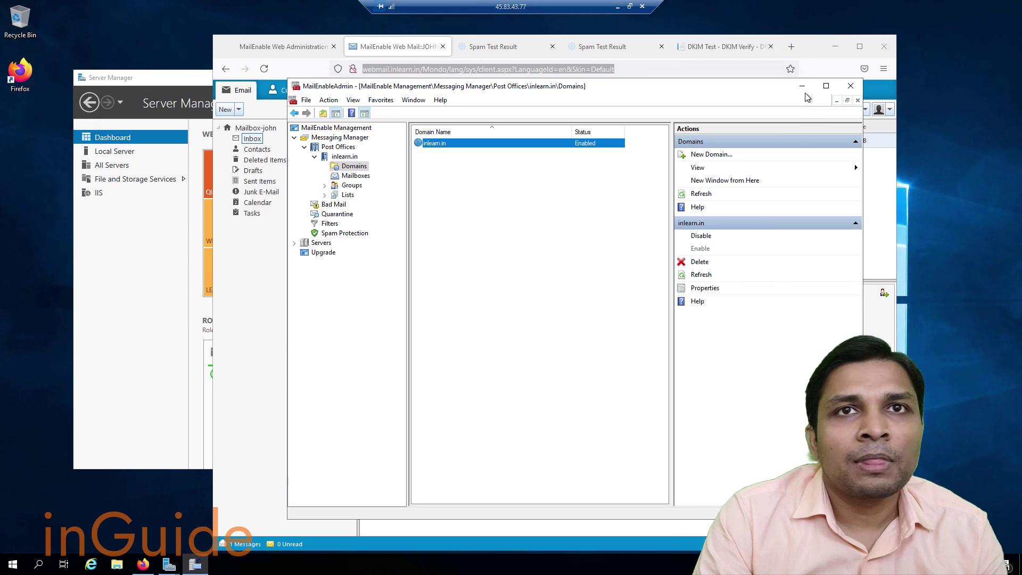
pyautogui.click(169, 564)
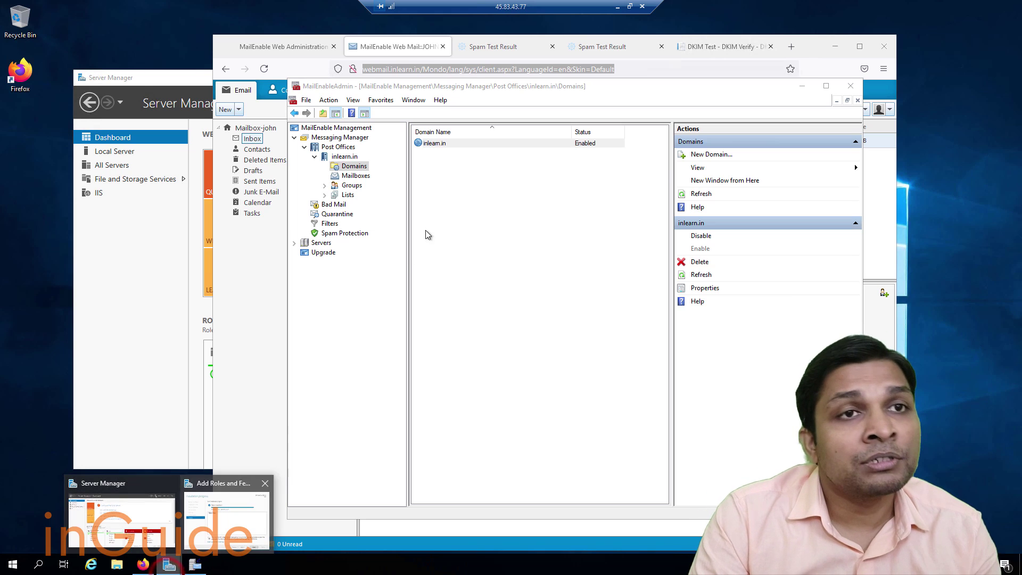
pyautogui.click(226, 519)
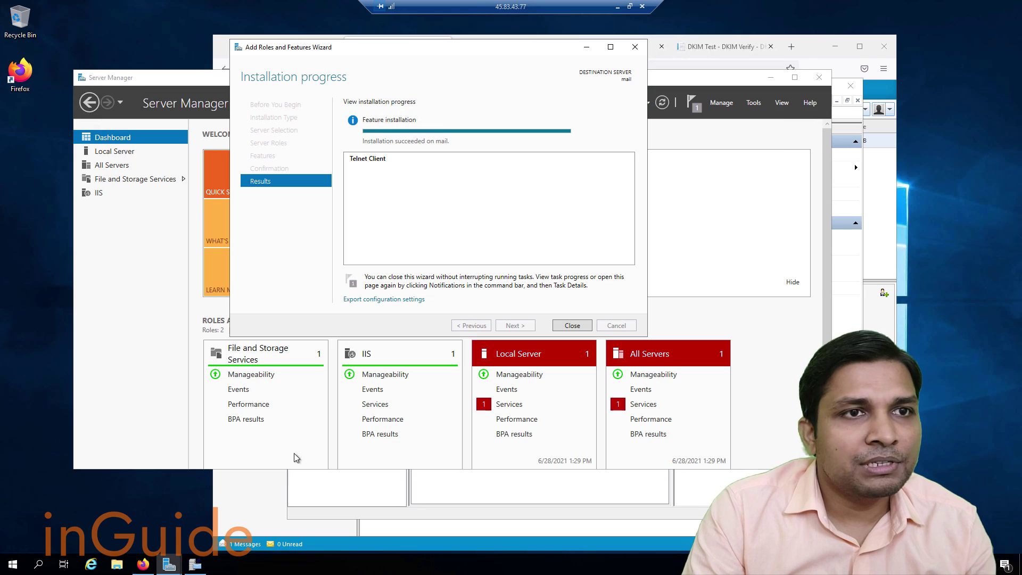
pyautogui.click(572, 325)
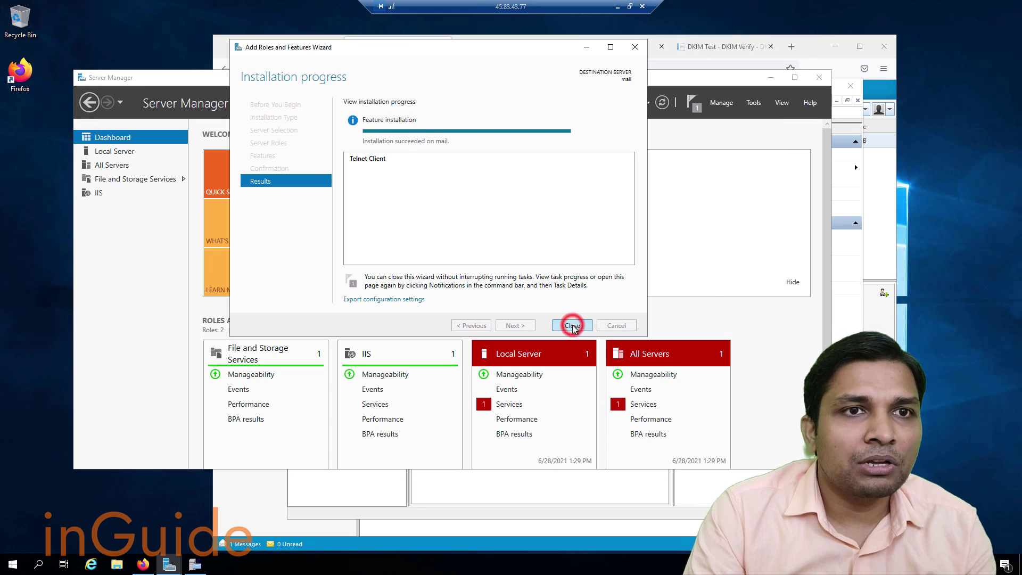
# Open Command Prompt and run 'telnet smtp.gmail.com 25' to get Gmail's 220 ESMTP greeting.
pyautogui.press('super')
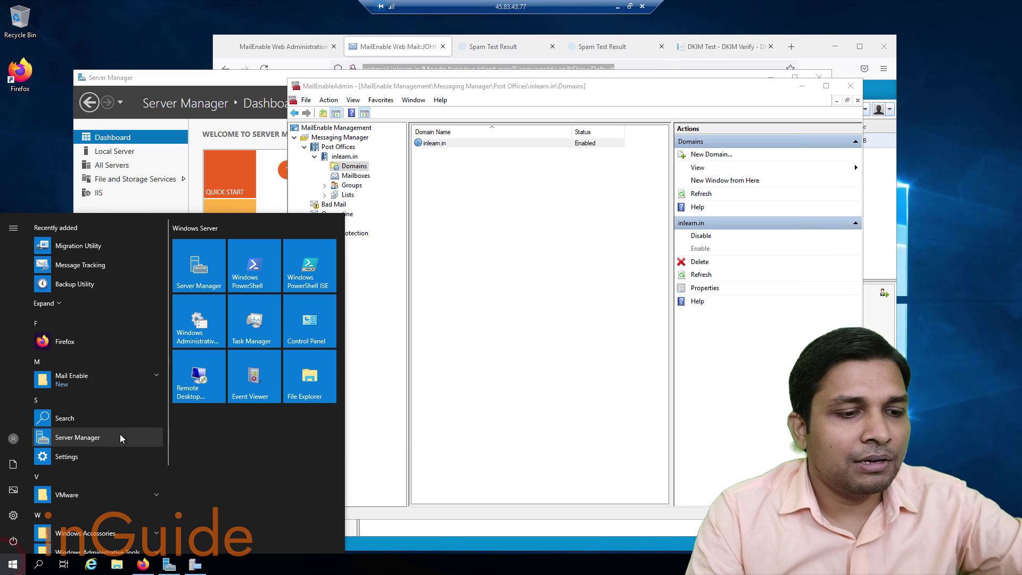
pyautogui.write('cmd')
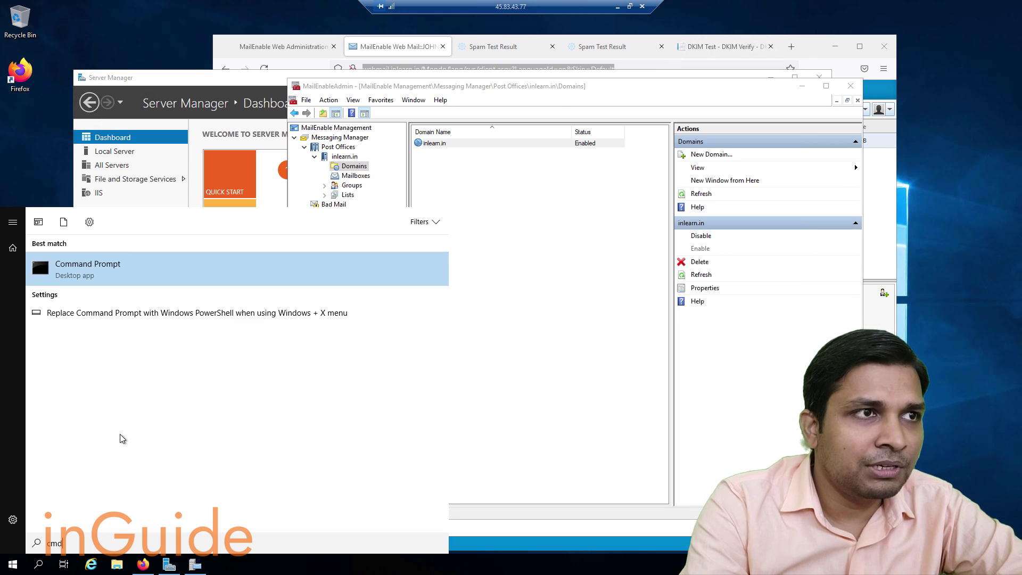
pyautogui.press('Return')
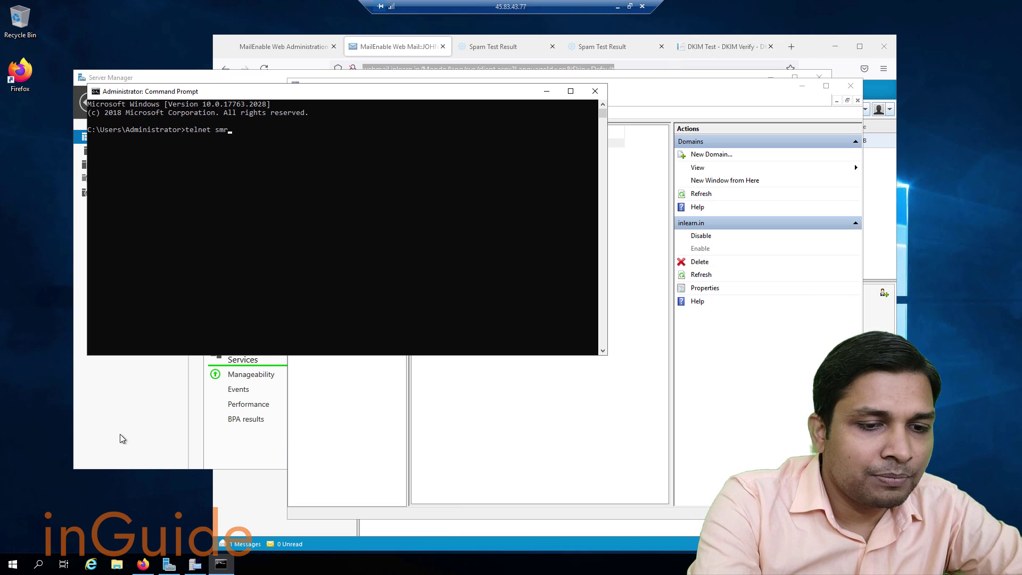
pyautogui.write('telnet smtp.gmail.com 25')
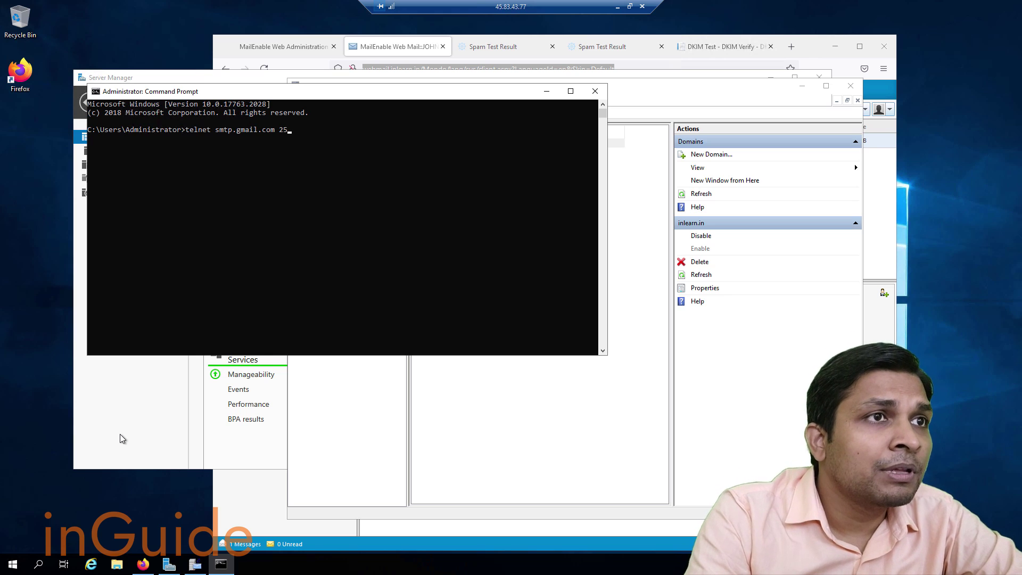
pyautogui.press('Return')
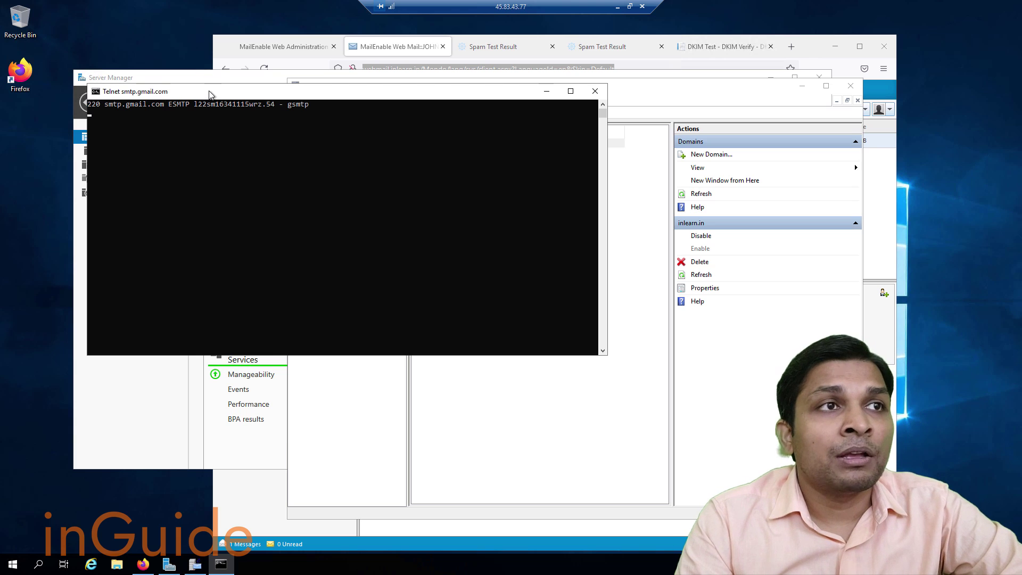
pyautogui.moveTo(210, 94); pyautogui.dragTo(399, 128)
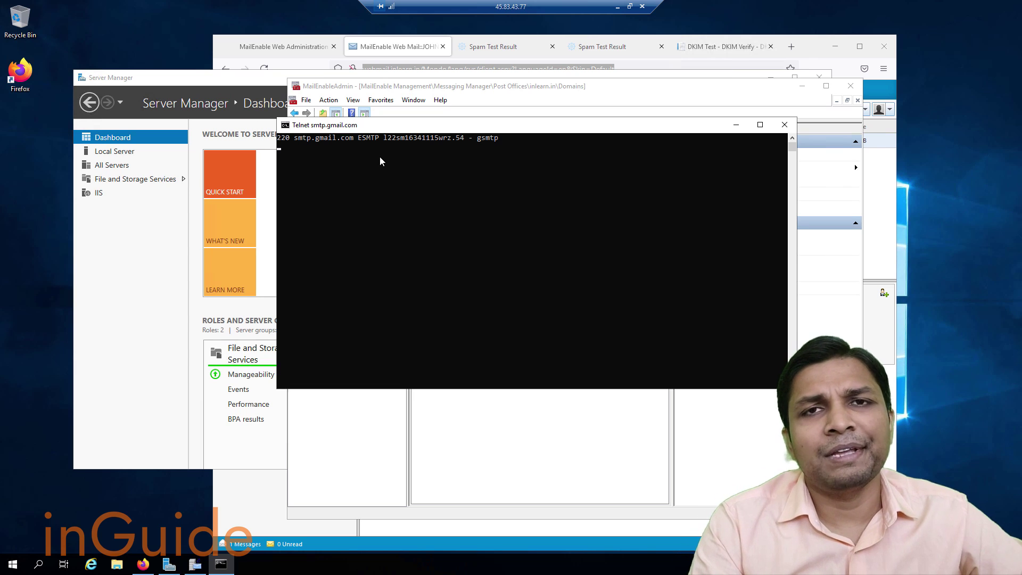
# On the local PC, open Command Prompt and run 'telnet stmp.gmail.com 25'.
pyautogui.click(617, 6)
pyautogui.press('super')
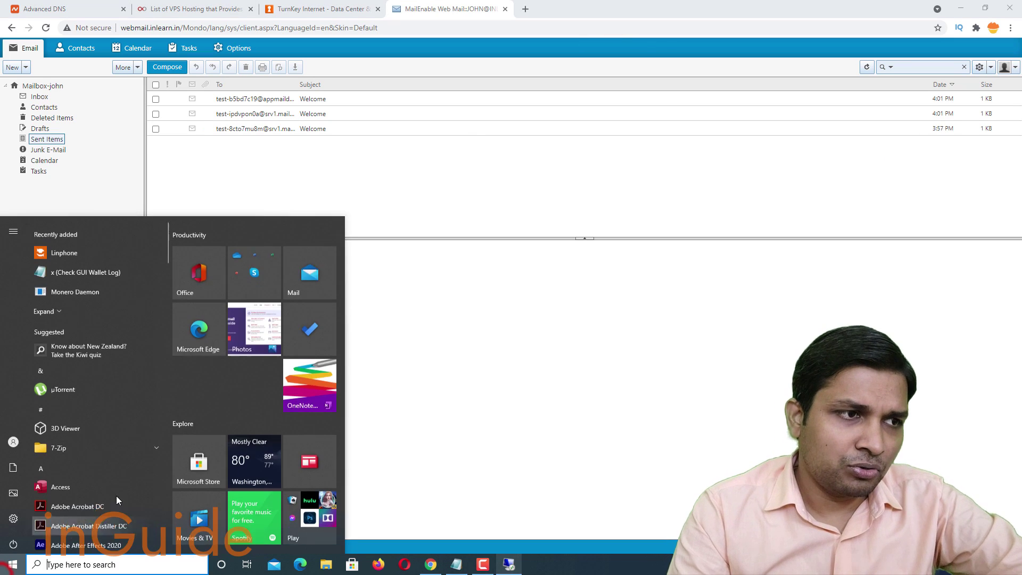
pyautogui.write('cmd')
pyautogui.press('Return')
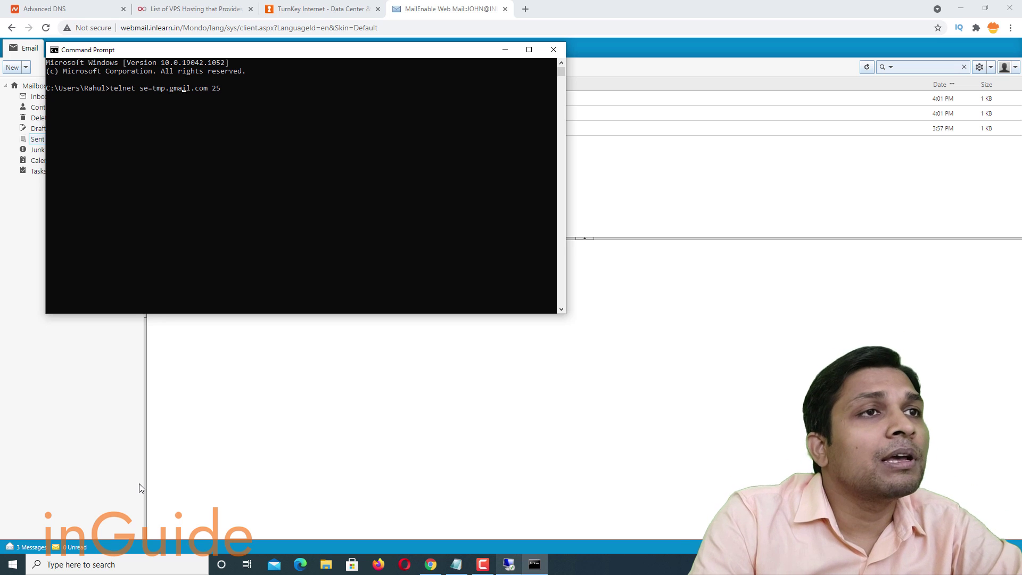
pyautogui.press('BackSpace')
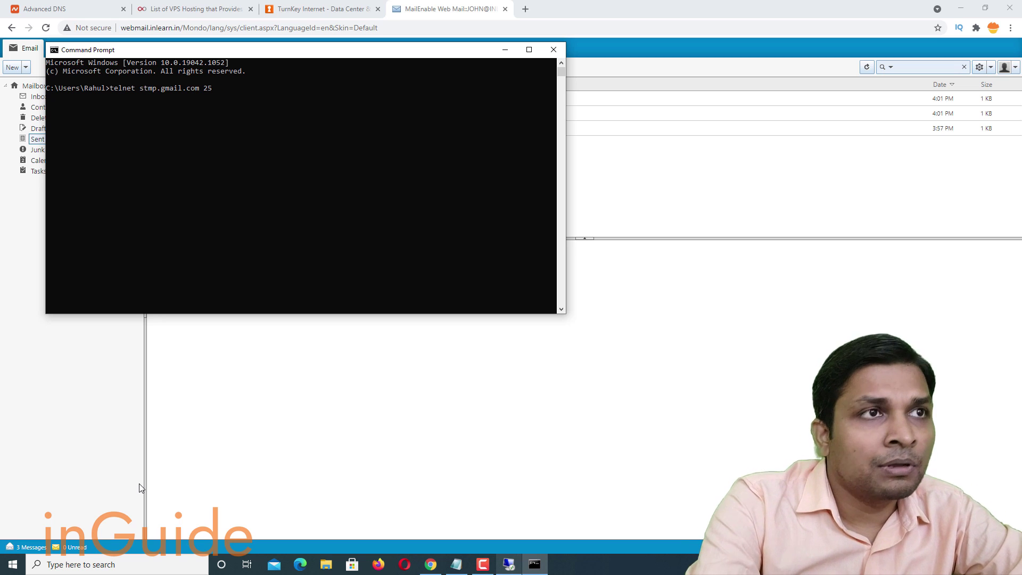
pyautogui.press('Return')
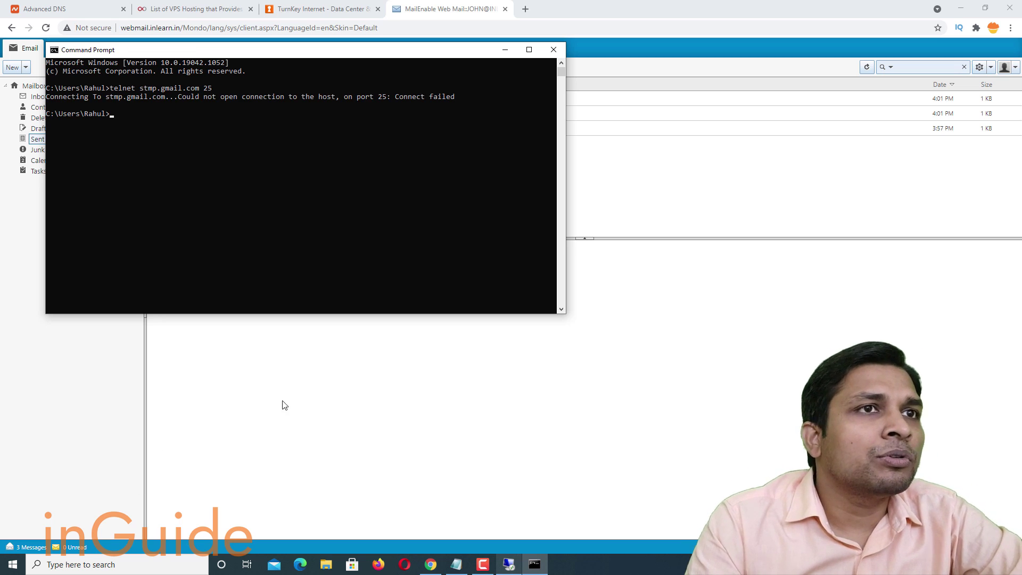
# Highlight the 'Connect failed' error, then return to the remote server session.
pyautogui.moveTo(72, 98); pyautogui.dragTo(269, 101)
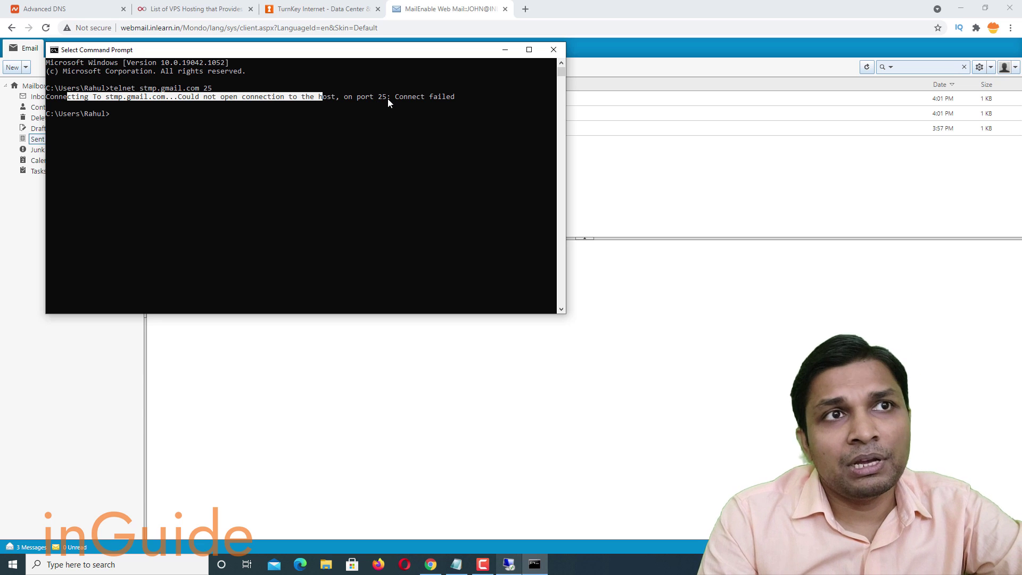
pyautogui.moveTo(388, 98); pyautogui.dragTo(480, 101)
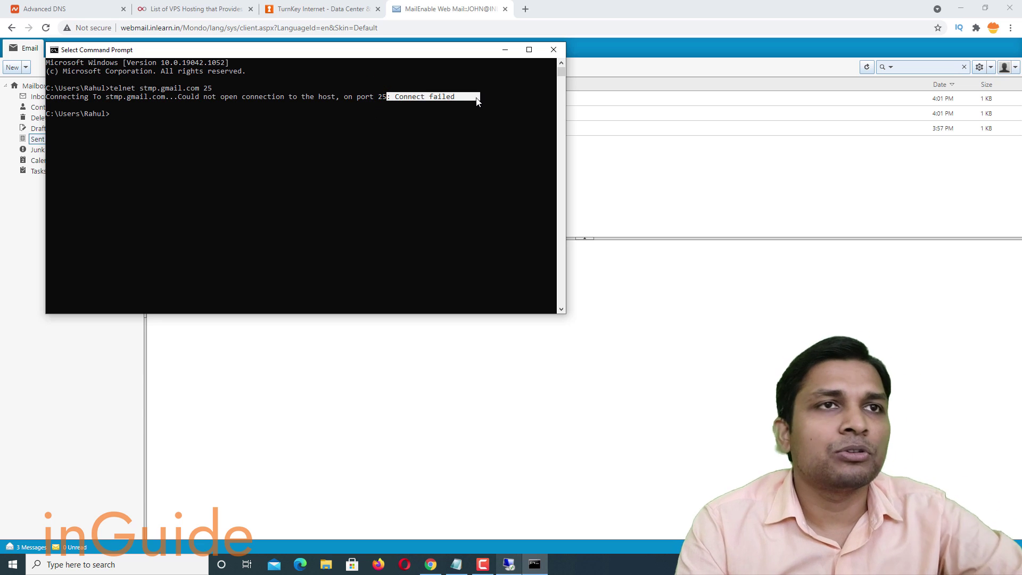
pyautogui.click(461, 134)
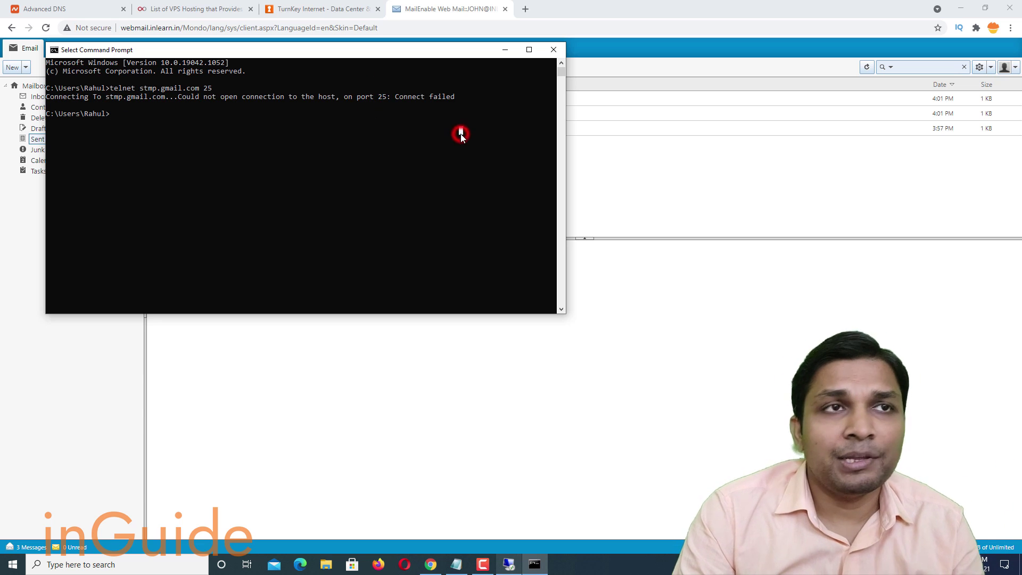
pyautogui.click(508, 566)
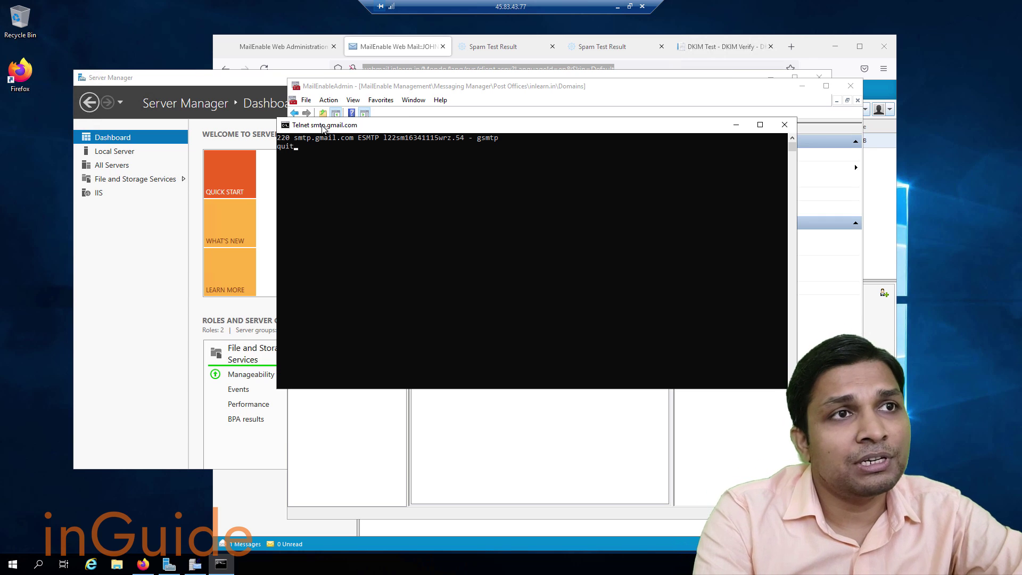
# Quit the Gmail telnet session, close its window, and minimize MailEnableAdmin and Server Manager.
pyautogui.press('Return')
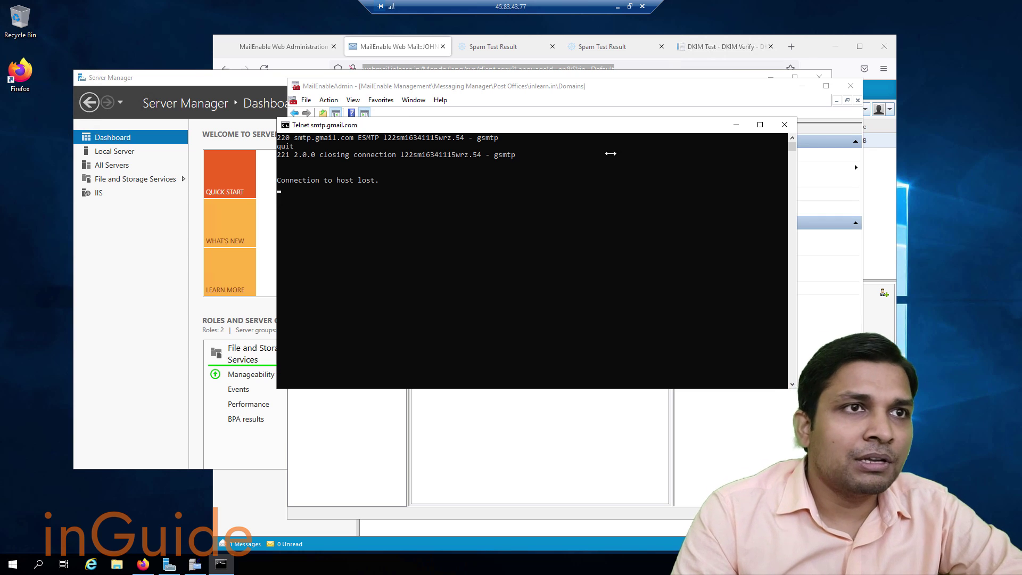
pyautogui.click(784, 124)
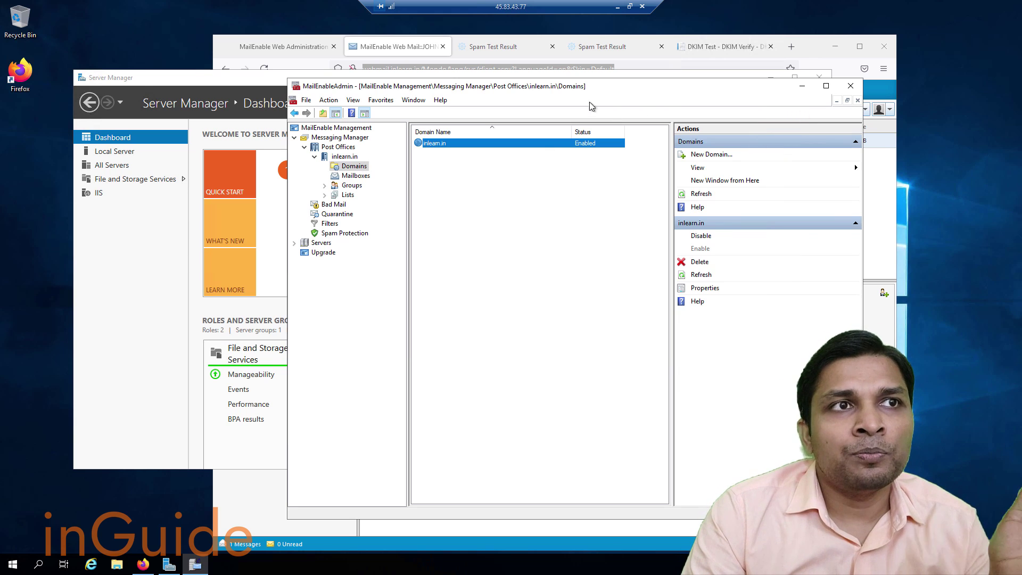
pyautogui.click(802, 89)
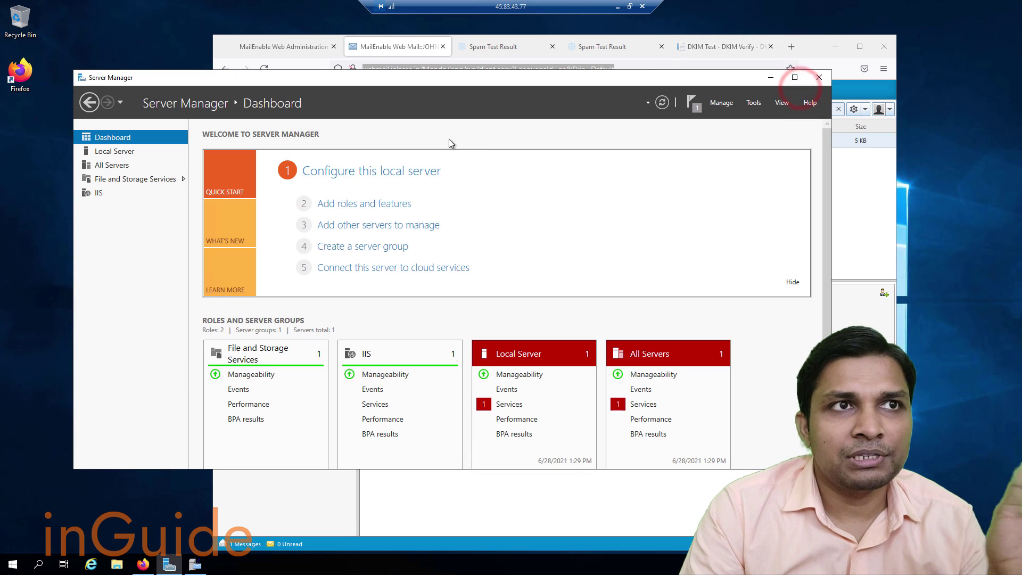
pyautogui.click(772, 77)
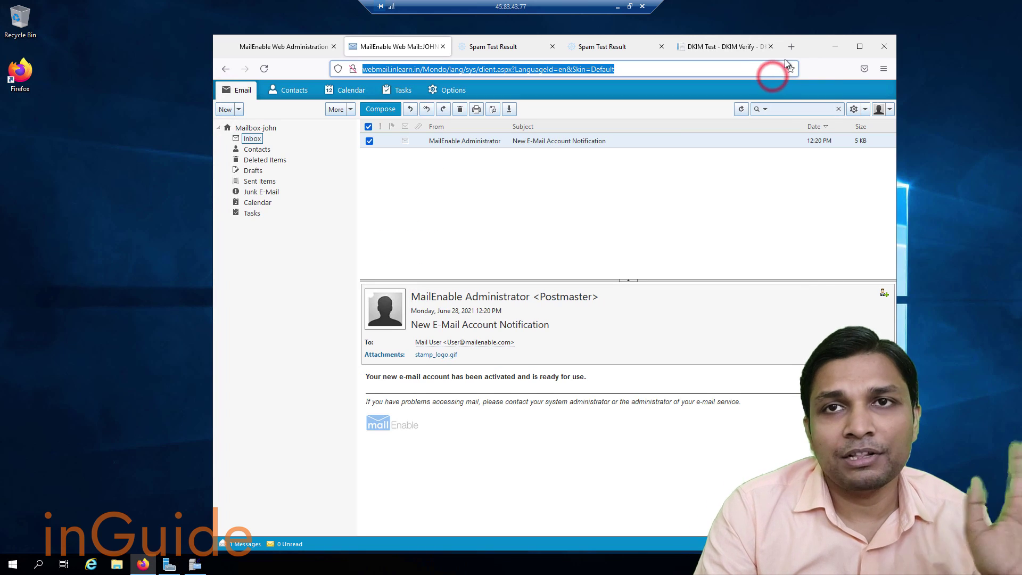
# Load mail-tester.com in a new Firefox tab.
pyautogui.click(791, 47)
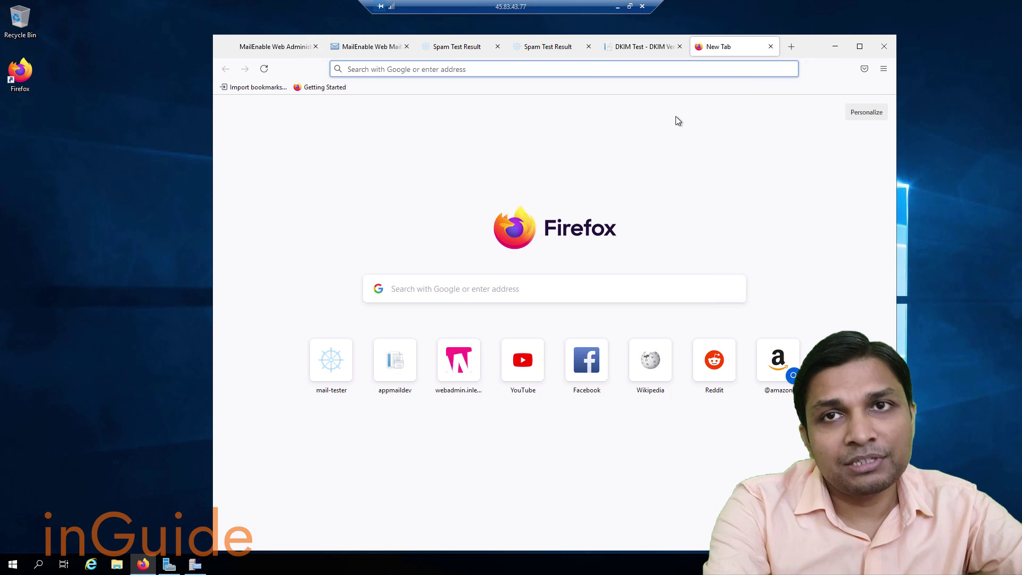
pyautogui.write('mail')
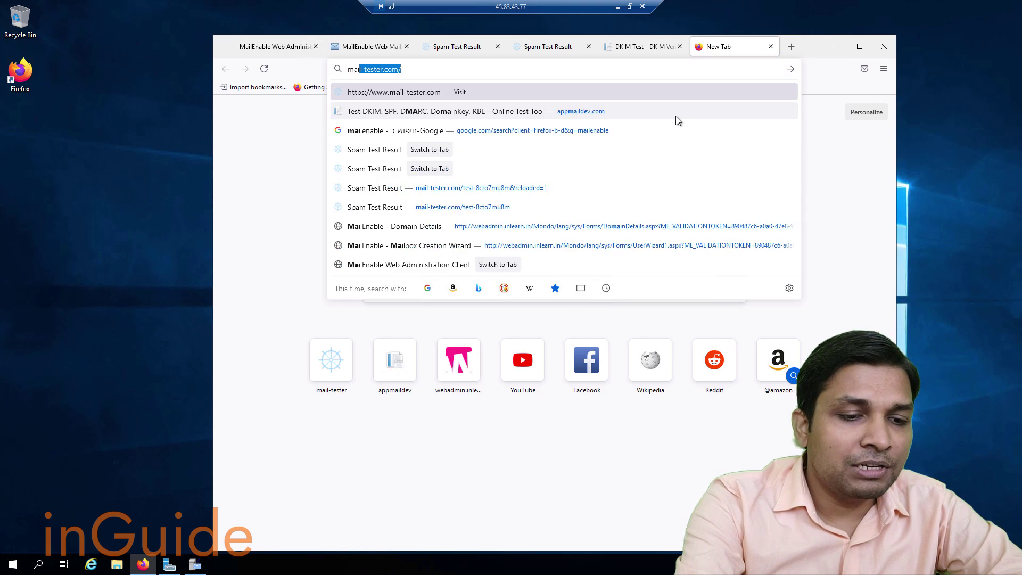
pyautogui.write('-tes')
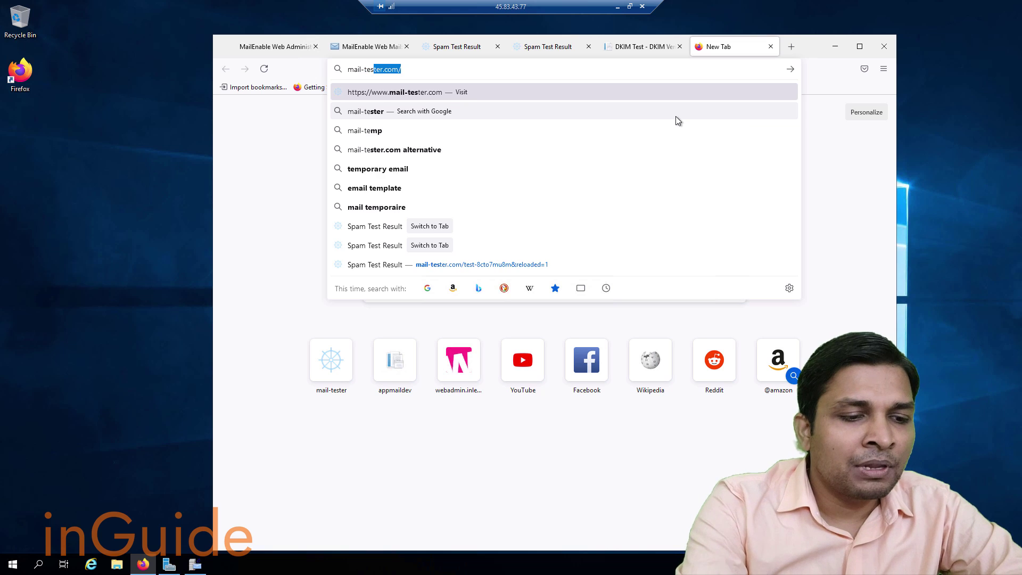
pyautogui.press('Return')
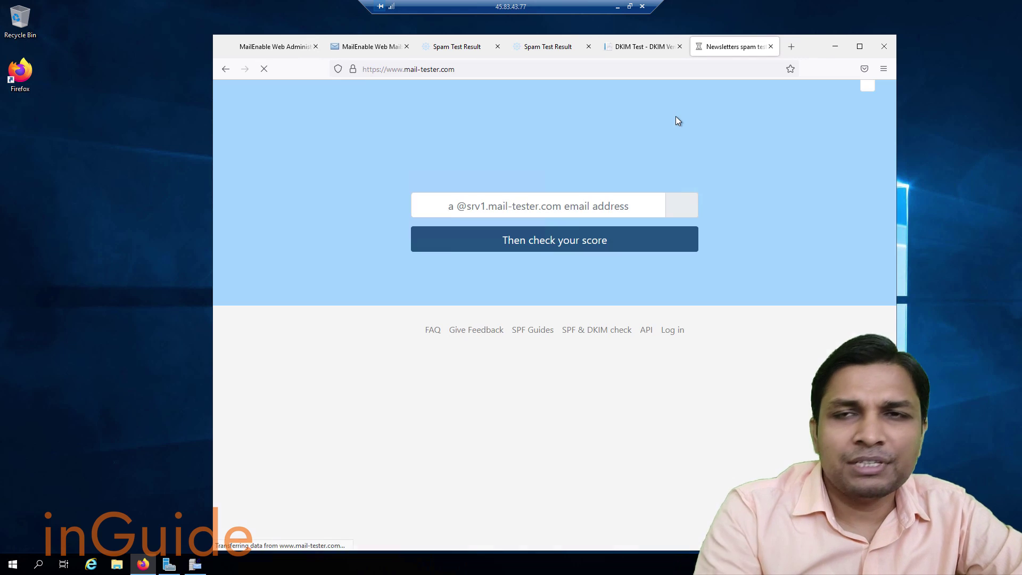
# Replace the address with smtper.net to load the Online SMTP Test page.
pyautogui.click(677, 70)
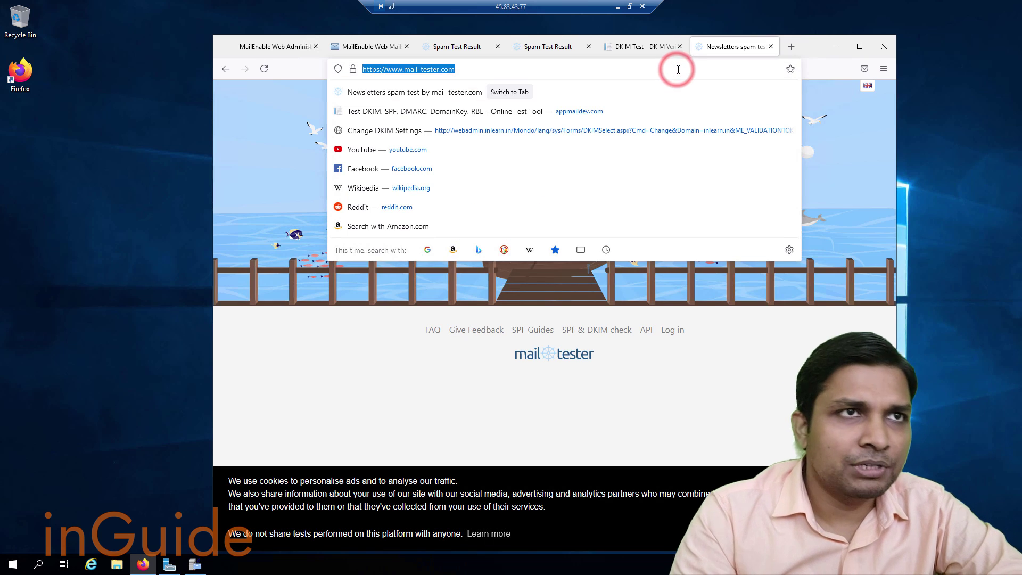
pyautogui.write('smtper.')
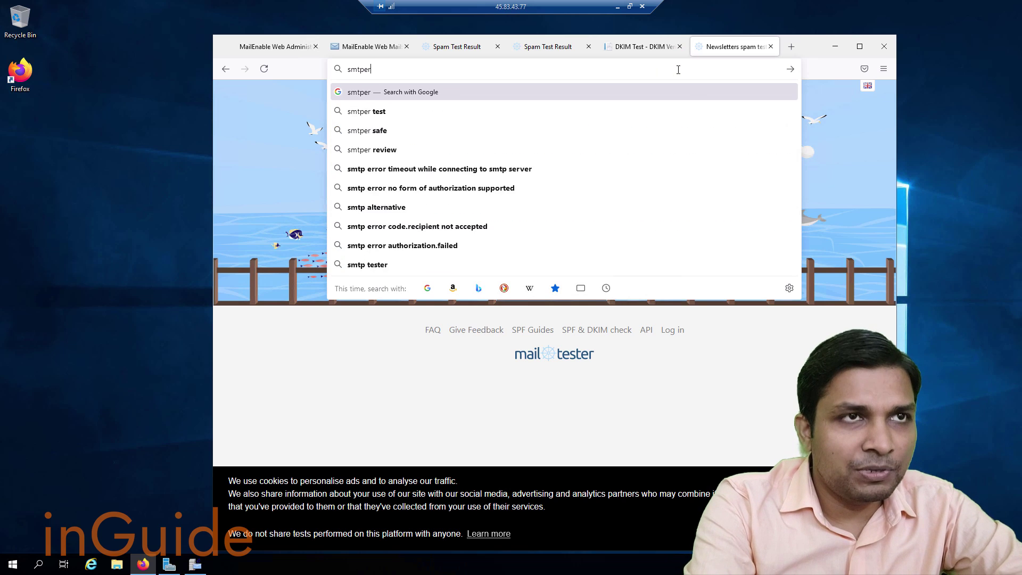
pyautogui.press('BackSpace')
pyautogui.press('BackSpace')
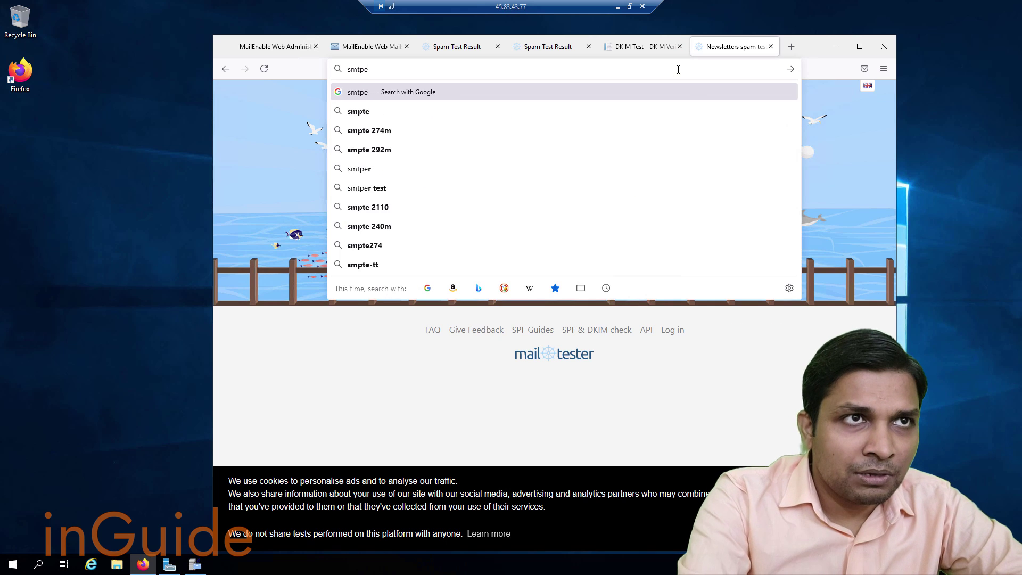
pyautogui.write('r.com')
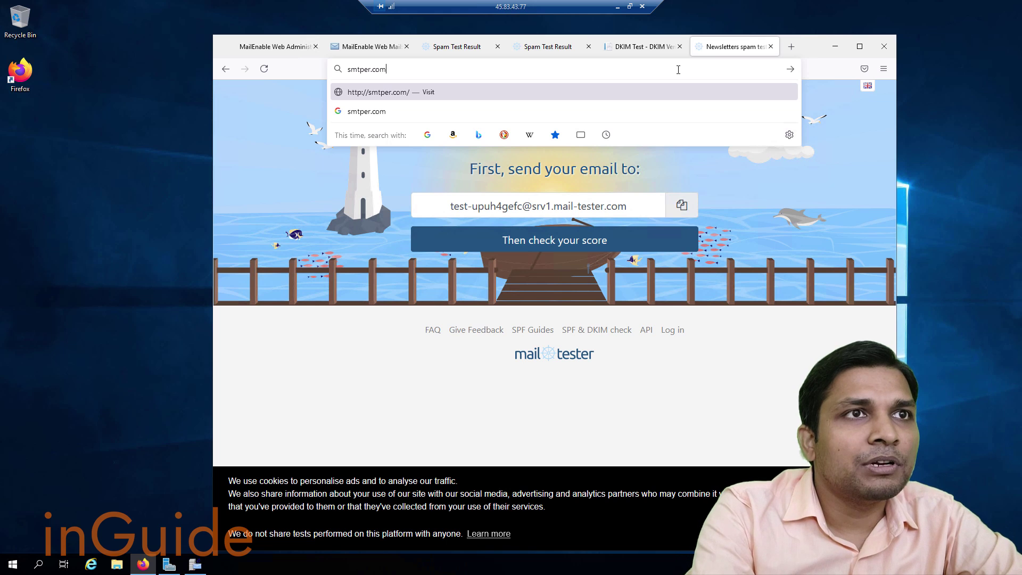
pyautogui.press('BackSpace')
pyautogui.press('BackSpace')
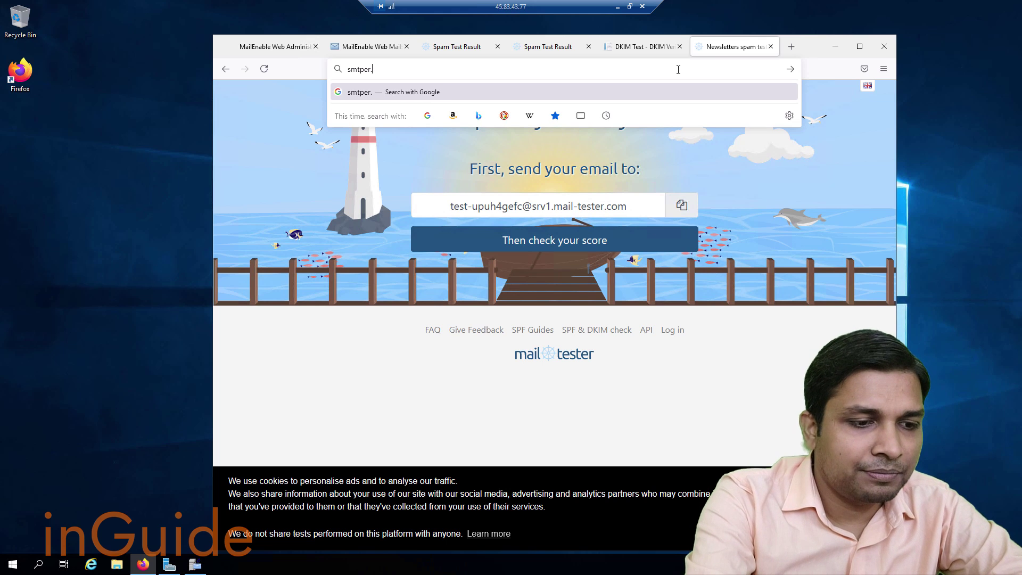
pyautogui.write('net')
pyautogui.press('Return')
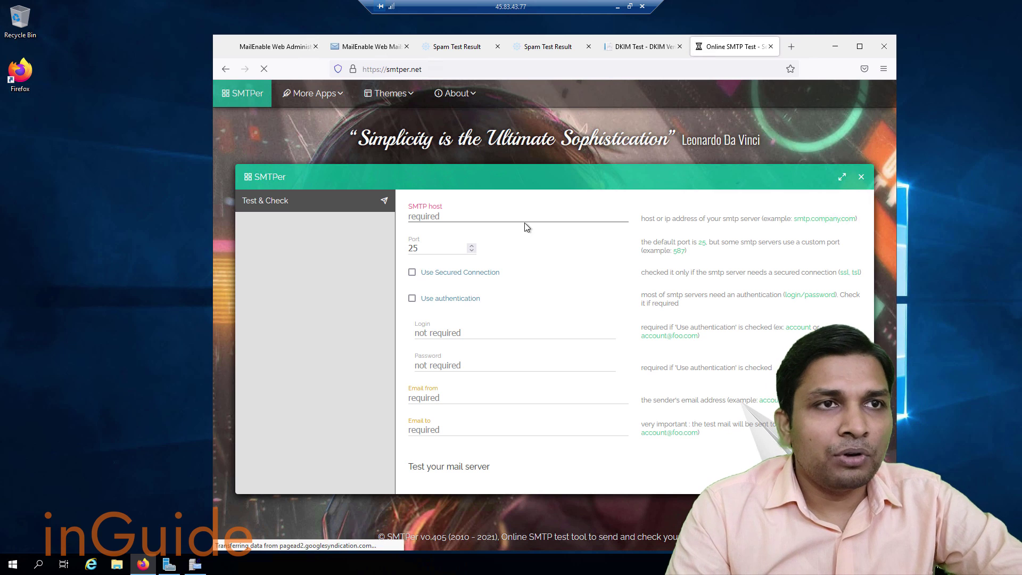
# Enter mail.inlearn.in as the SMTP host, fixing the typo, with port 25 left as is.
pyautogui.click(525, 222)
pyautogui.write('mai')
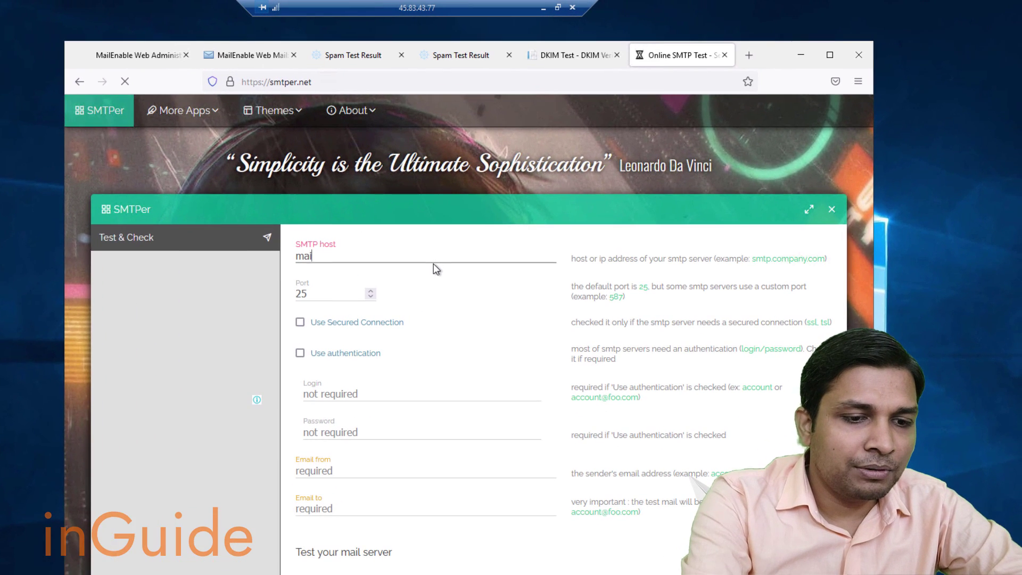
pyautogui.write('l.inlearn.i')
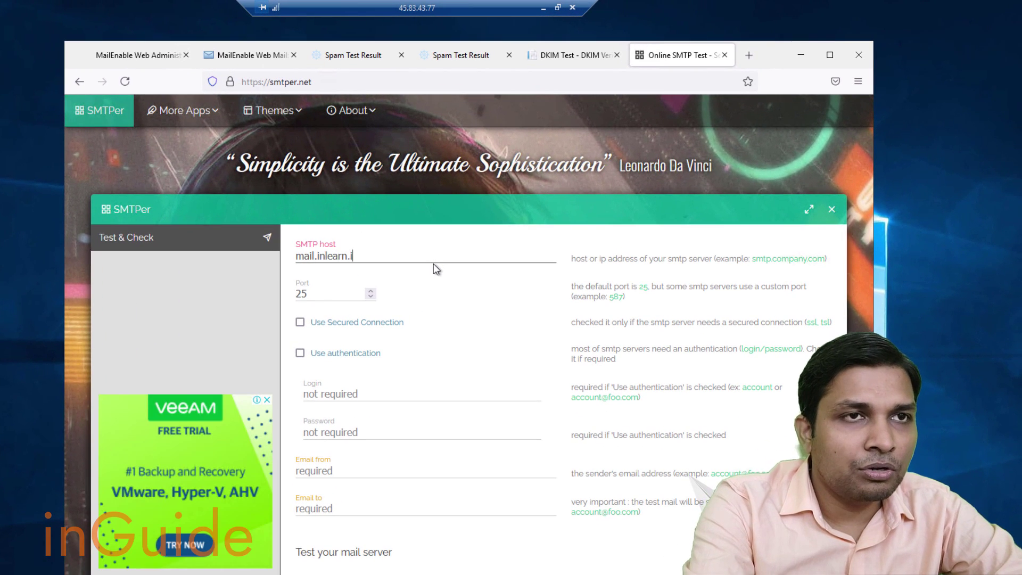
pyautogui.write('un')
pyautogui.press('Tab')
pyautogui.hotkey('shift', 'Tab')
pyautogui.press('End')
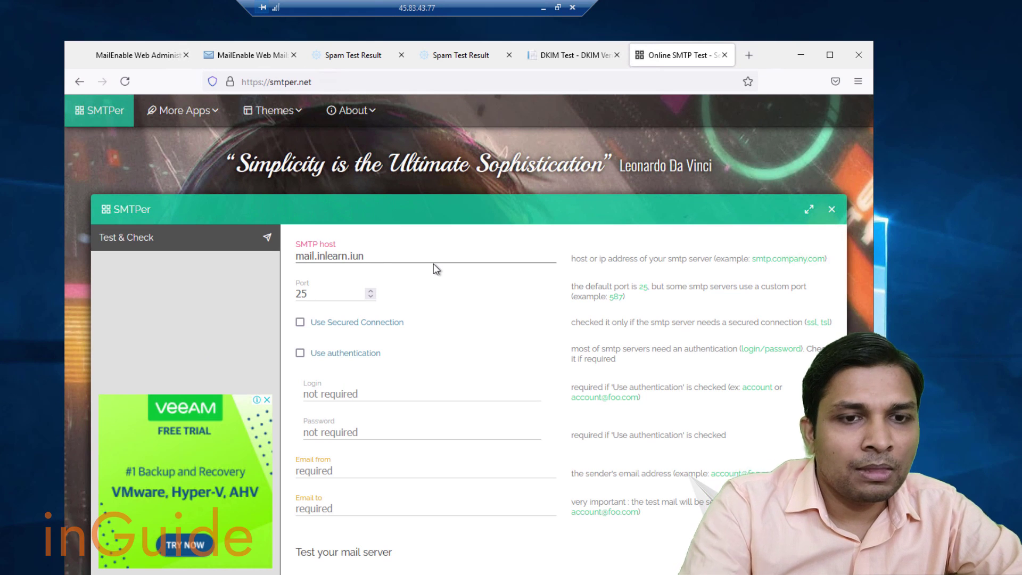
pyautogui.press('BackSpace')
pyautogui.press('BackSpace')
pyautogui.write('n')
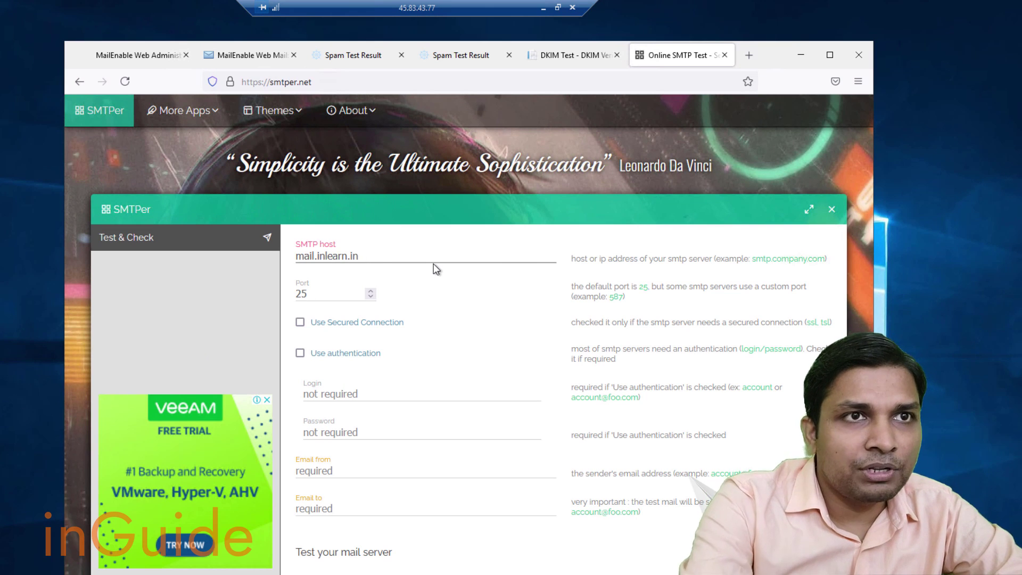
pyautogui.press('Tab')
pyautogui.press('Tab')
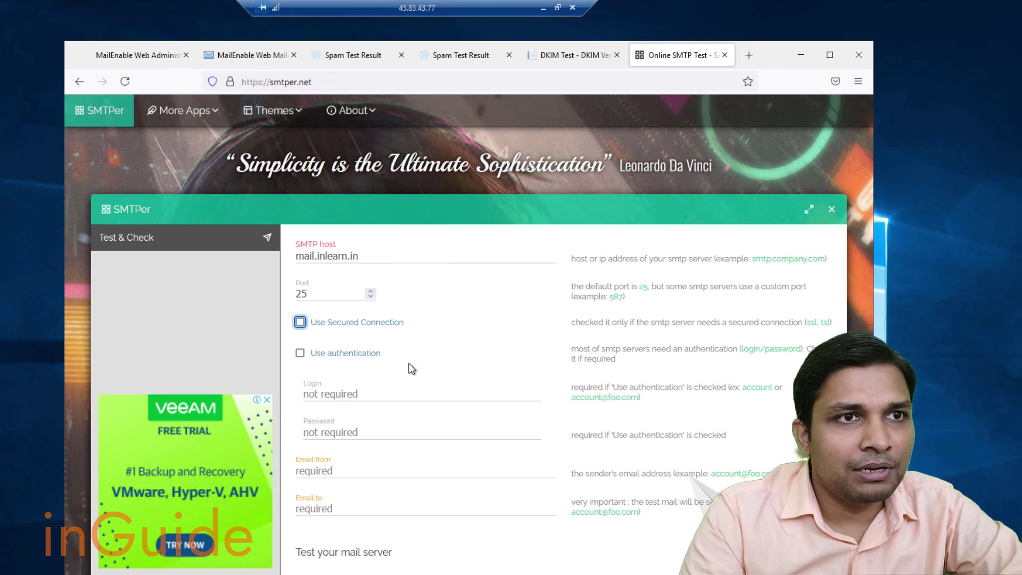
# Enable authentication, enter the account login and password, and fill in the sender address.
pyautogui.click(300, 353)
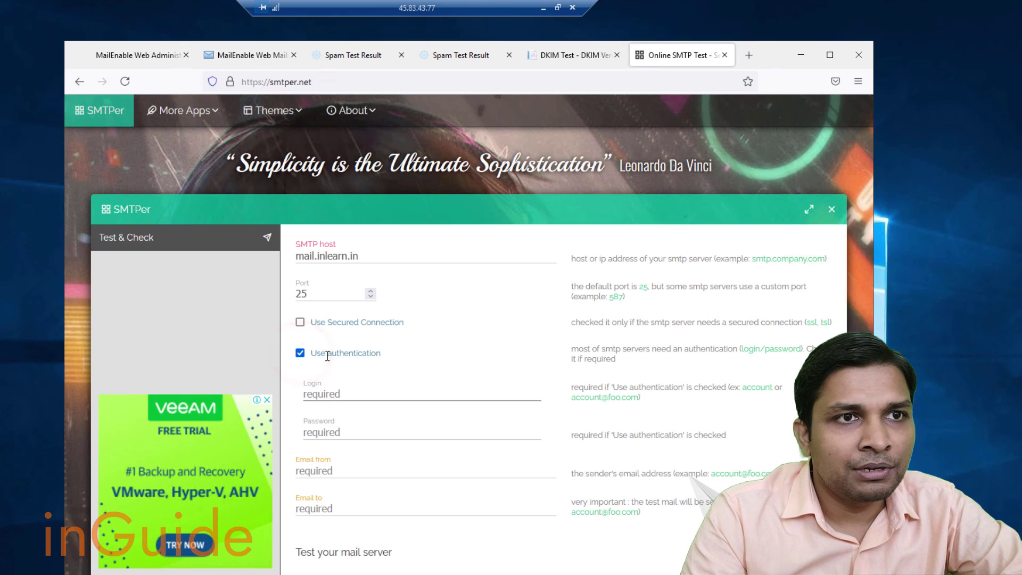
pyautogui.write('john')
pyautogui.press('Tab')
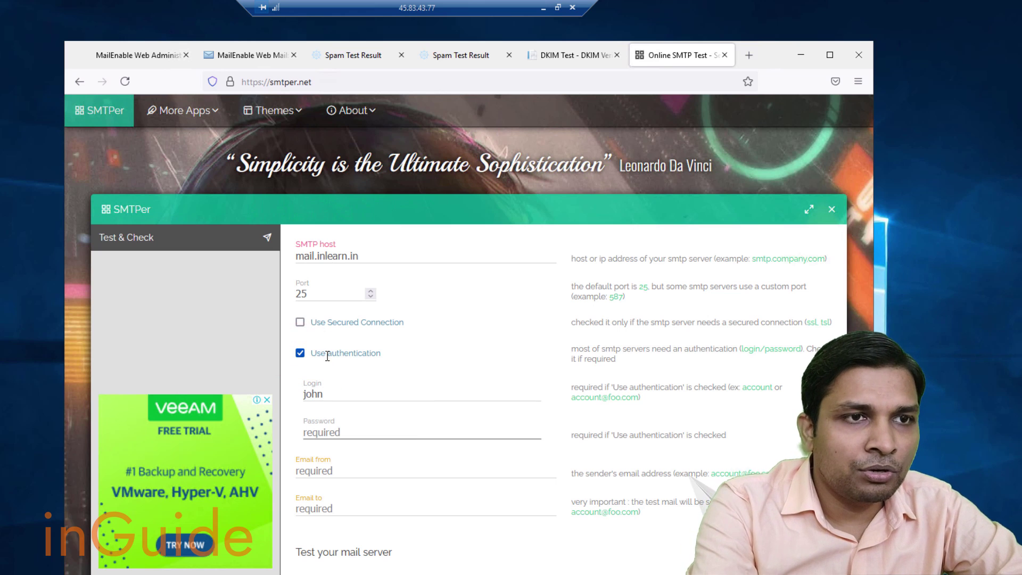
pyautogui.write('password')
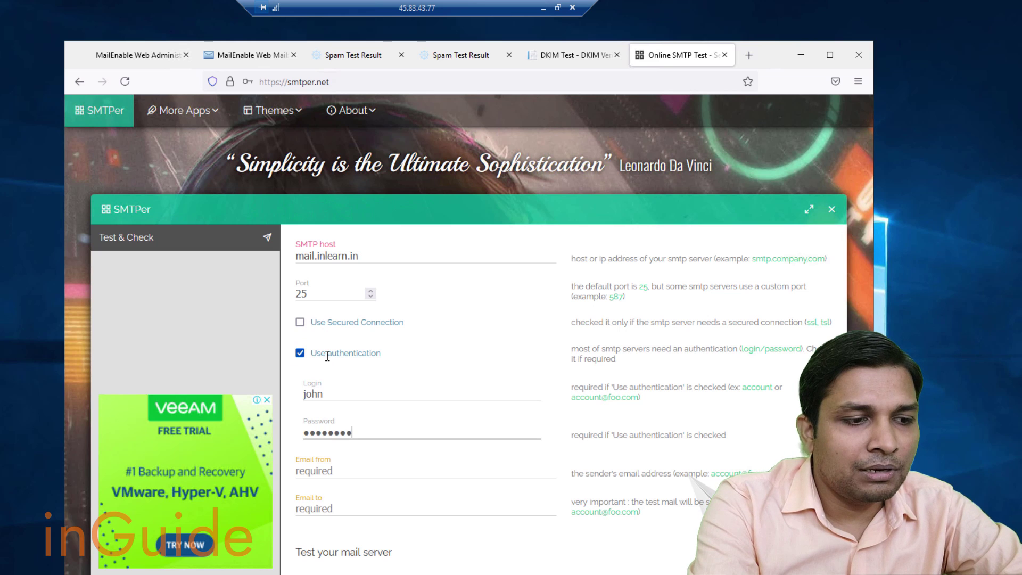
pyautogui.write('12')
pyautogui.click(308, 470)
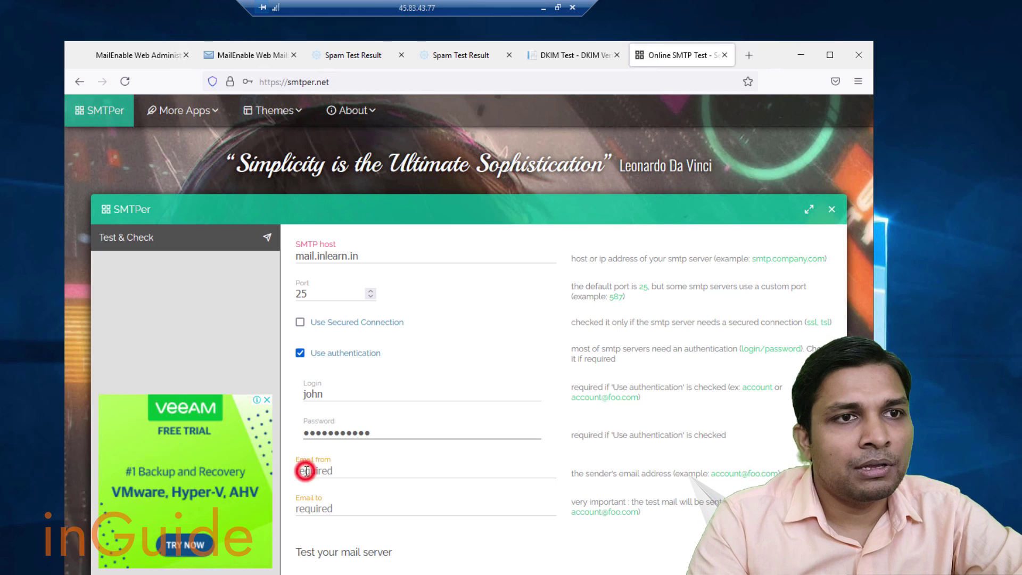
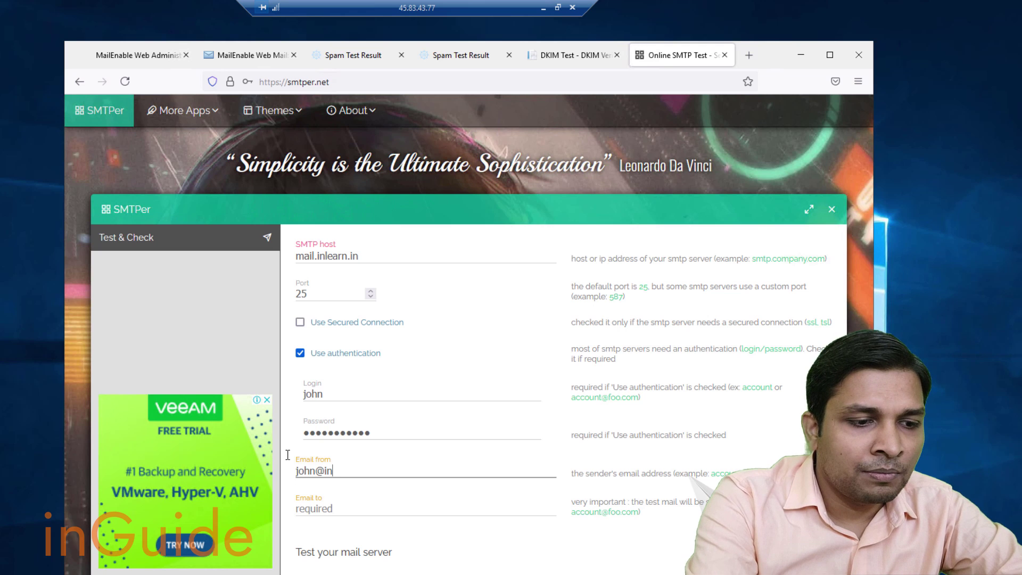
pyautogui.press('Tab')
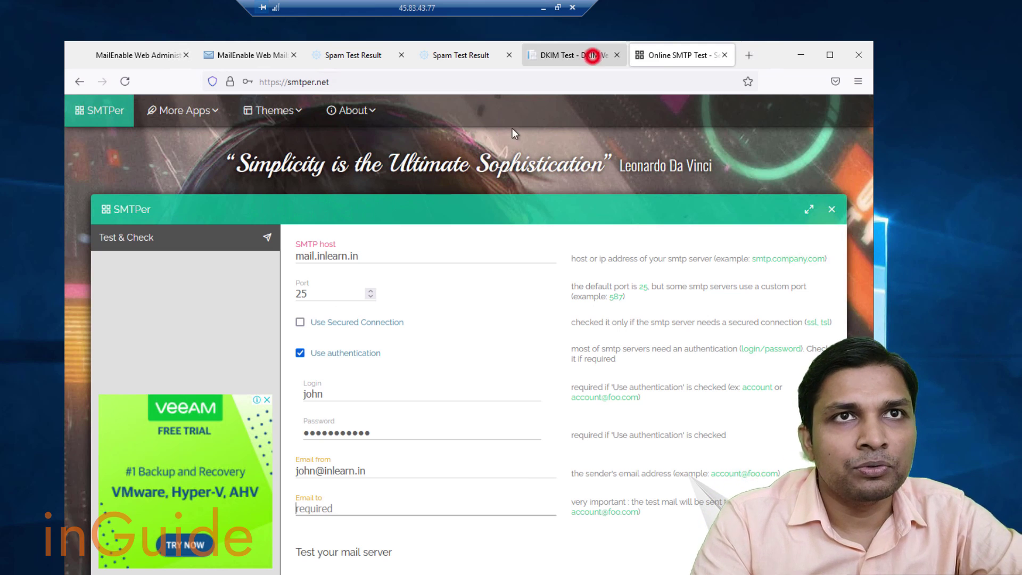
# Generate a fresh appmaildev DomainKey Test address and copy it.
pyautogui.click(594, 56)
pyautogui.scroll(15, 426, 213)
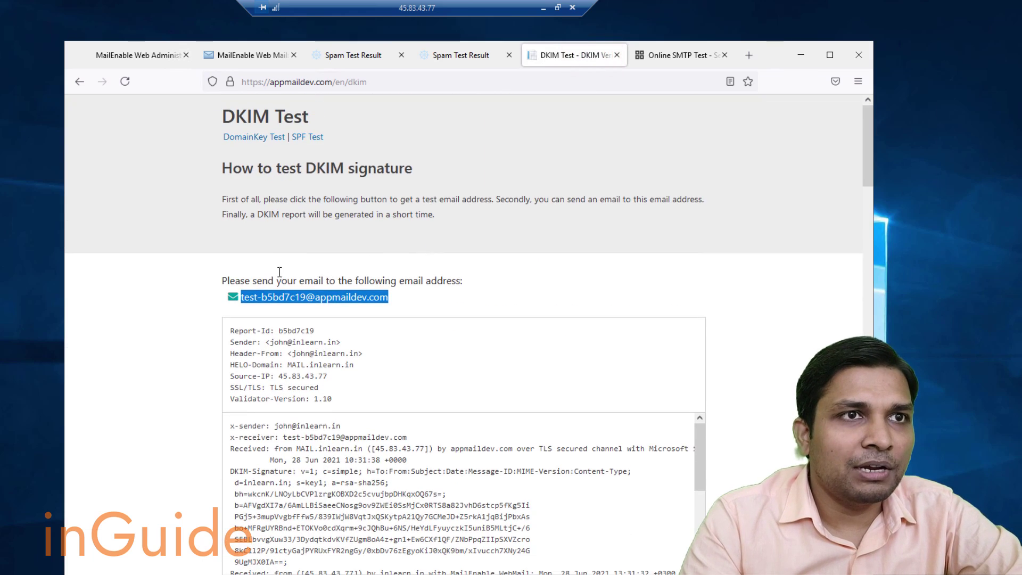
pyautogui.click(249, 215)
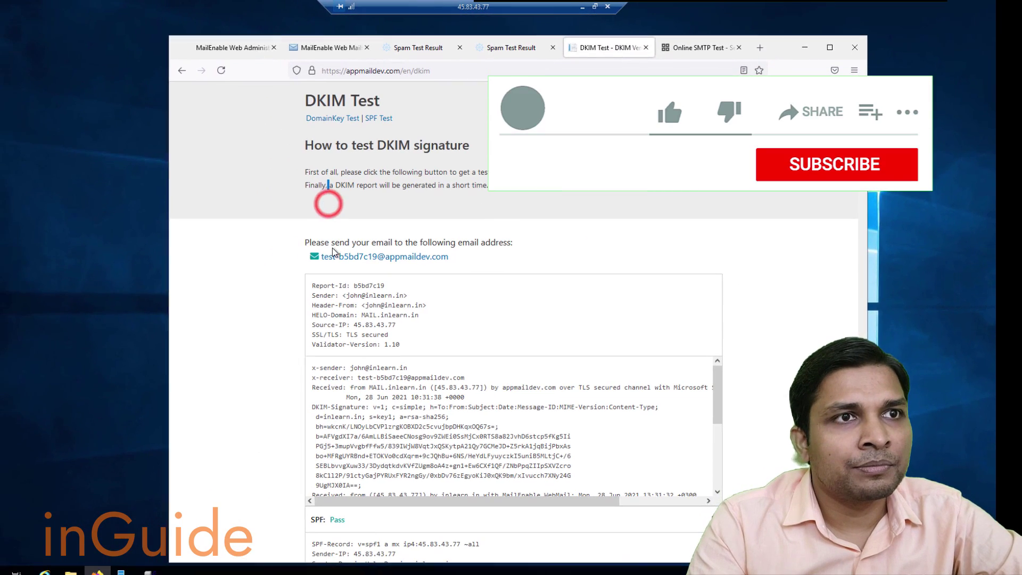
pyautogui.click(328, 115)
pyautogui.click(330, 118)
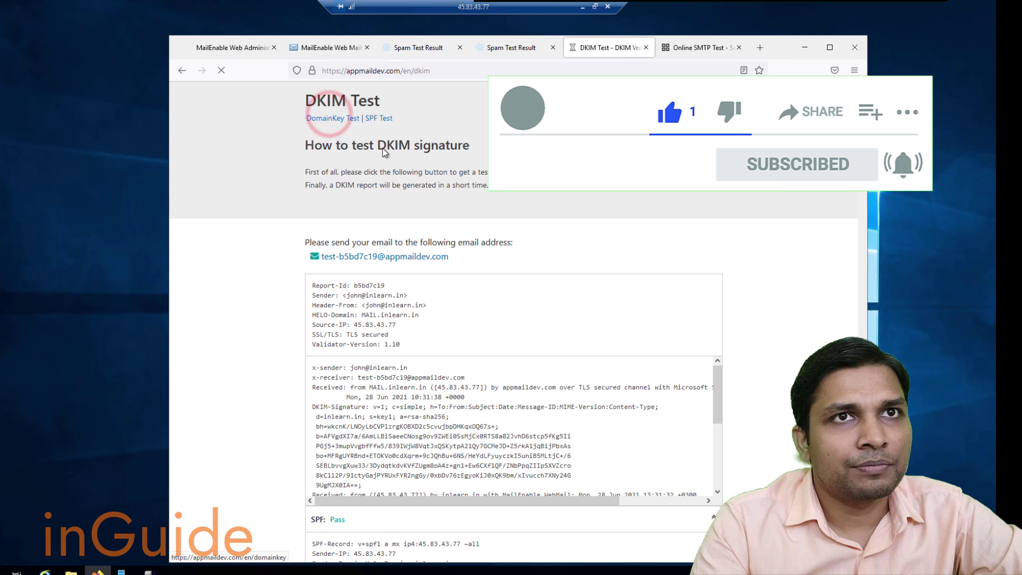
pyautogui.click(326, 245)
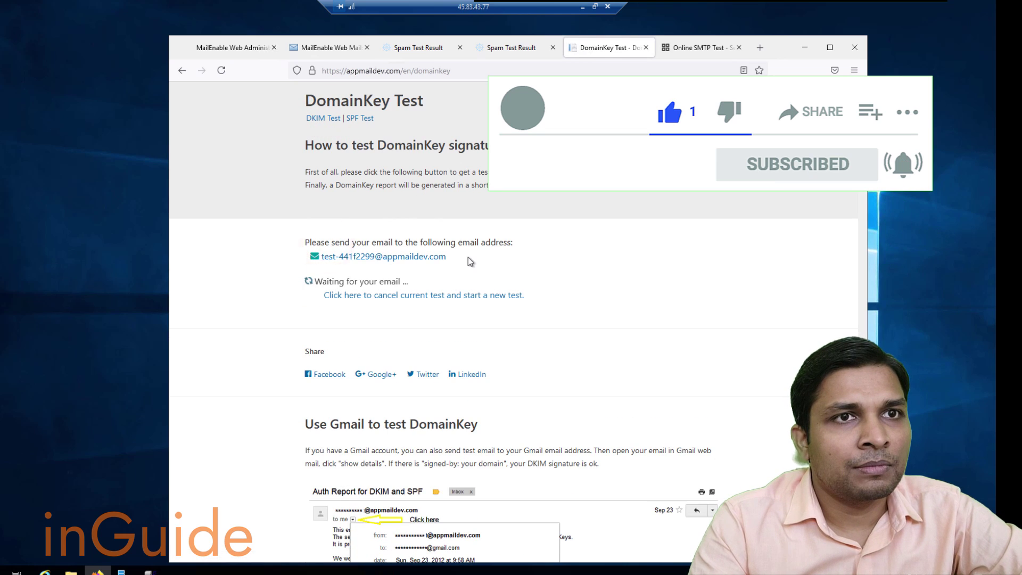
pyautogui.moveTo(469, 257); pyautogui.dragTo(319, 259)
pyautogui.hotkey('ctrl', 'c')
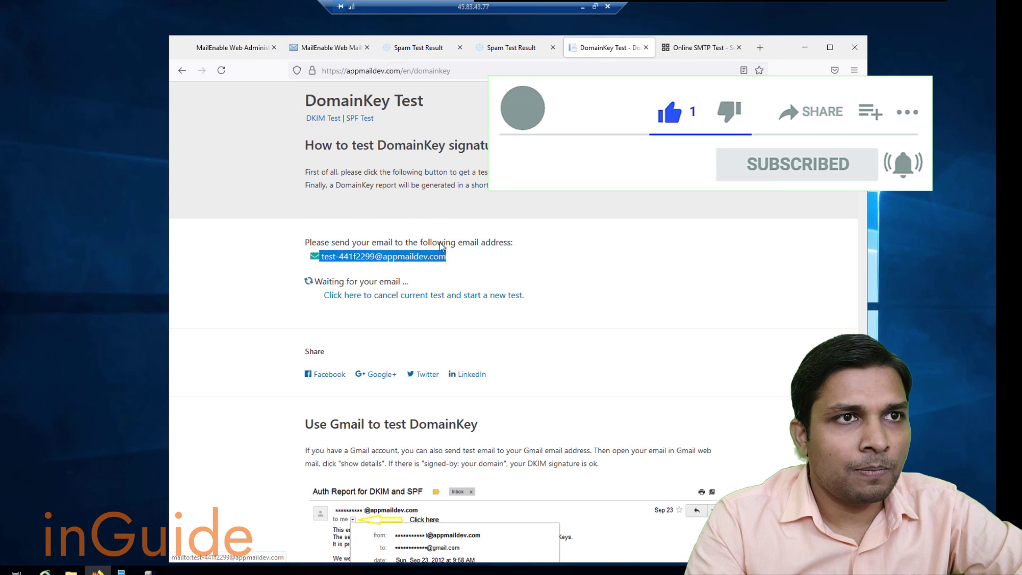
pyautogui.hotkey('ctrl', '1')
# Send the SMTPer test mail to that address and view the report showing SPF, DKIM, DMARC pass.
pyautogui.hotkey('ctrl', '6')
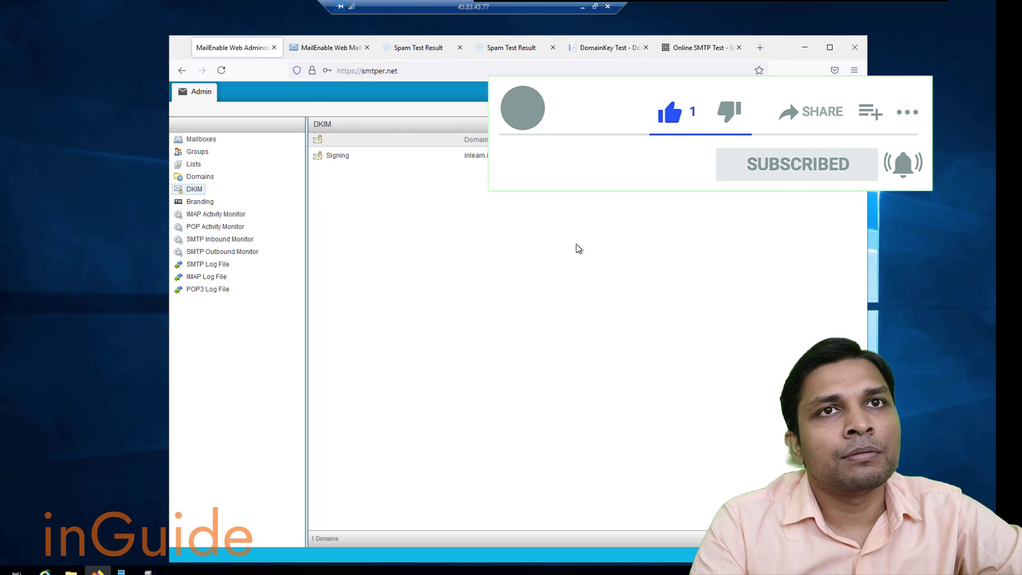
pyautogui.hotkey('ctrl', 'v')
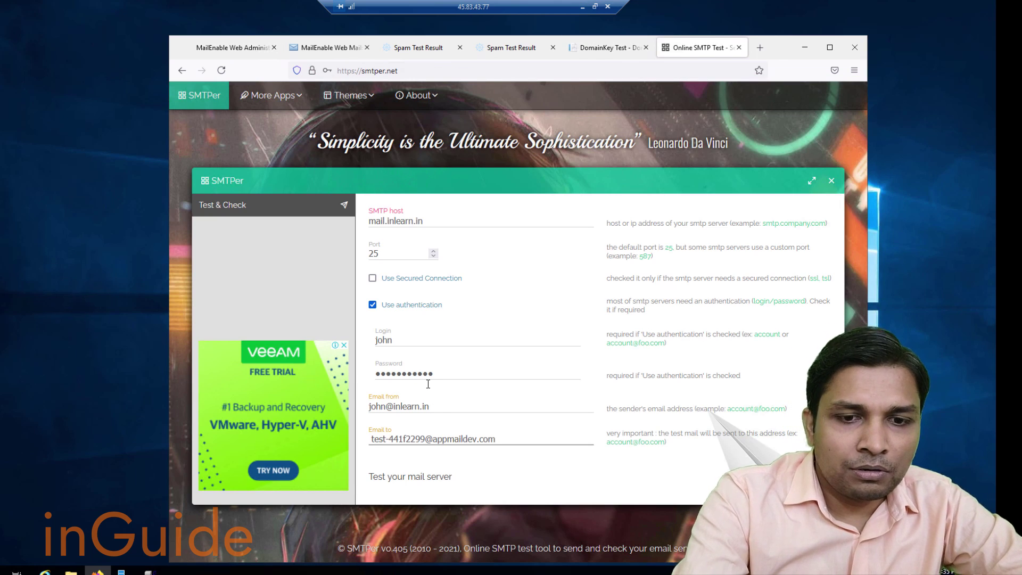
pyautogui.press('Home')
pyautogui.press('Delete')
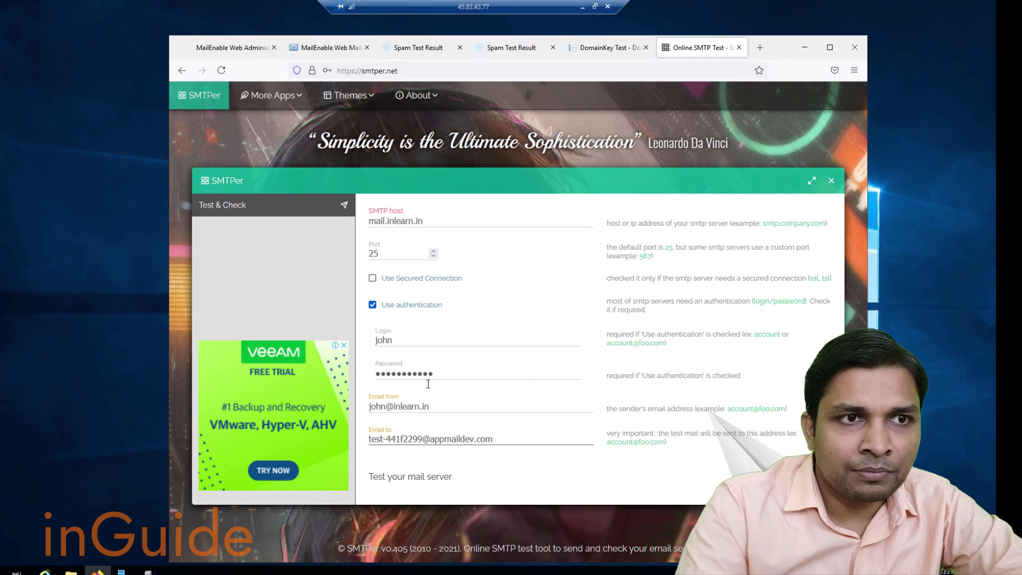
pyautogui.press('Return')
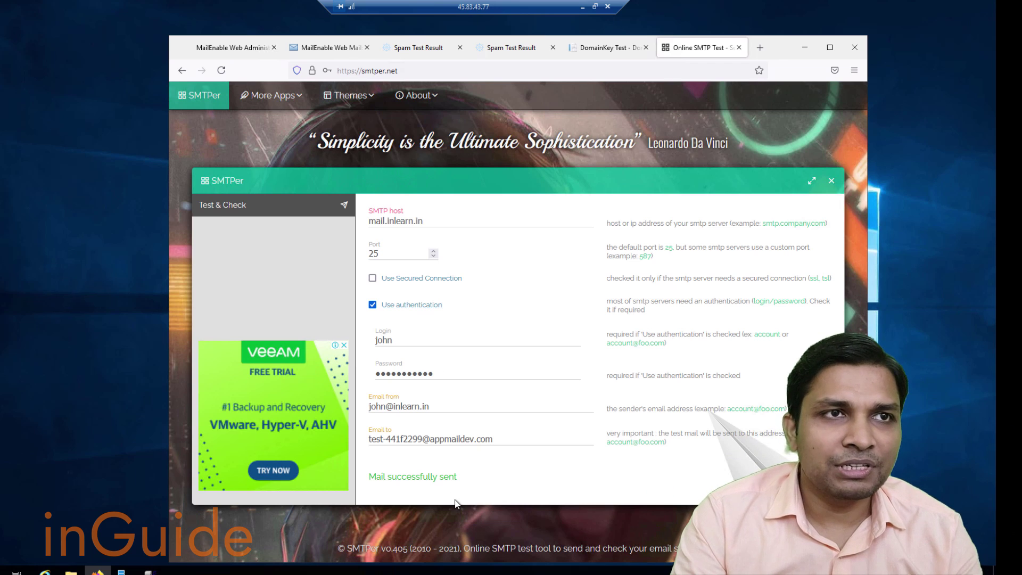
pyautogui.click(621, 47)
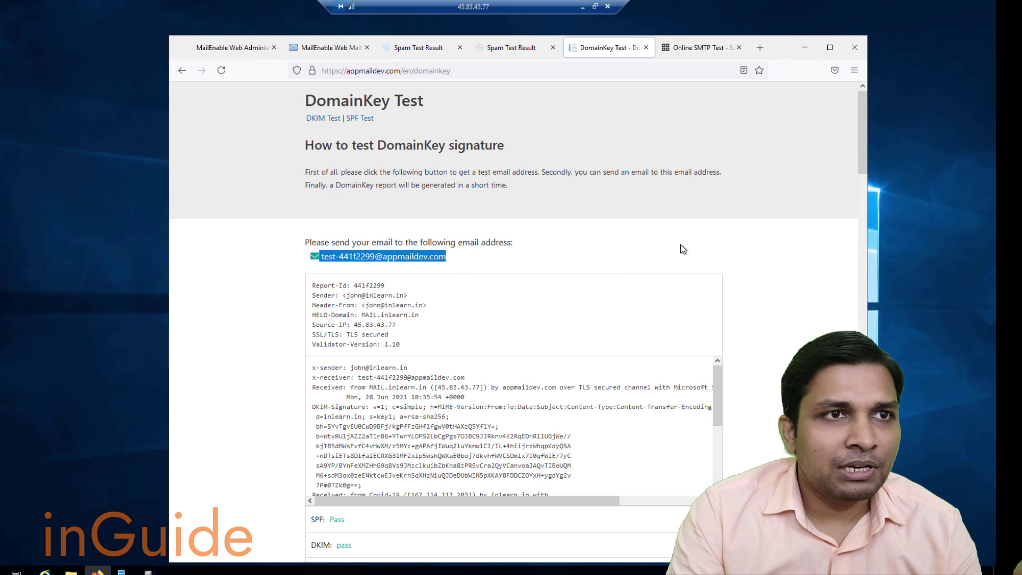
pyautogui.scroll(-4, 773, 245)
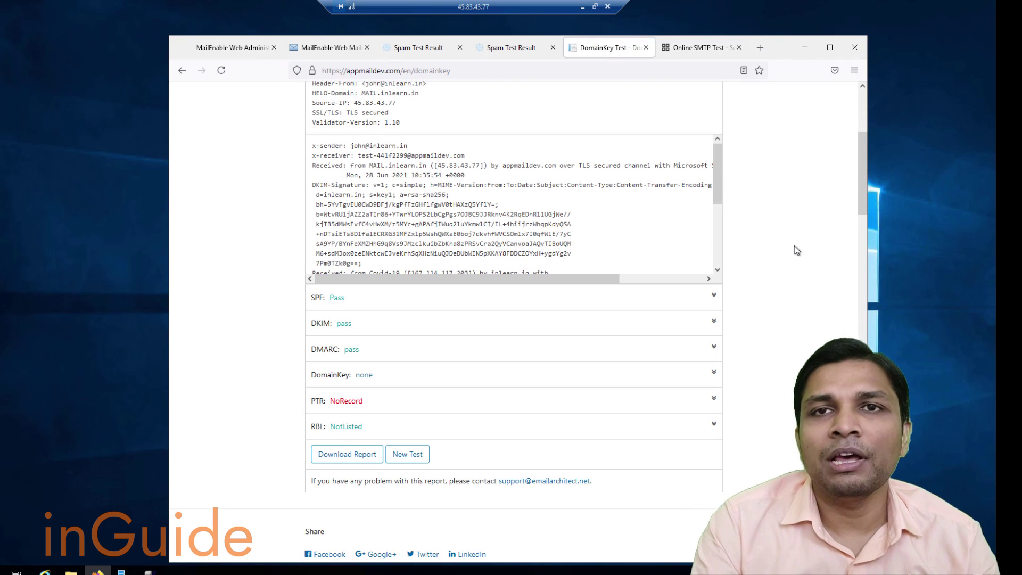